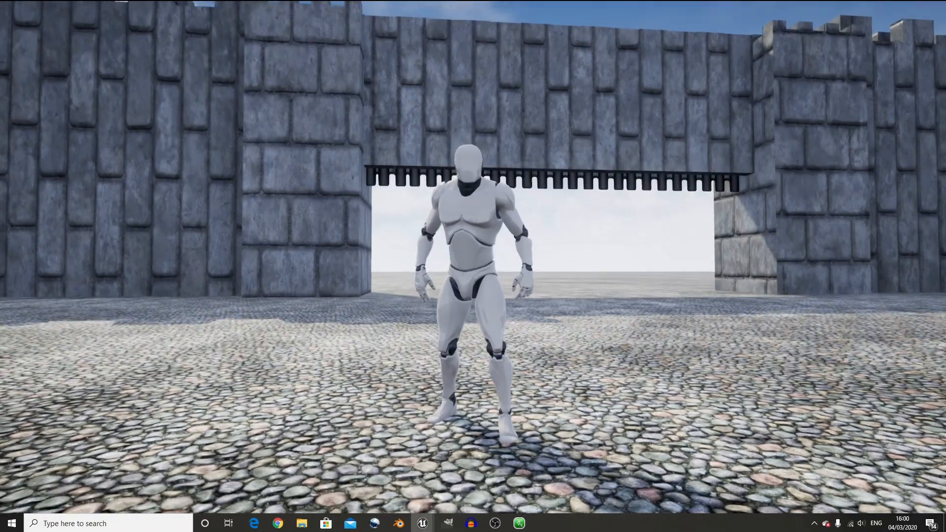
pyautogui.press('w')
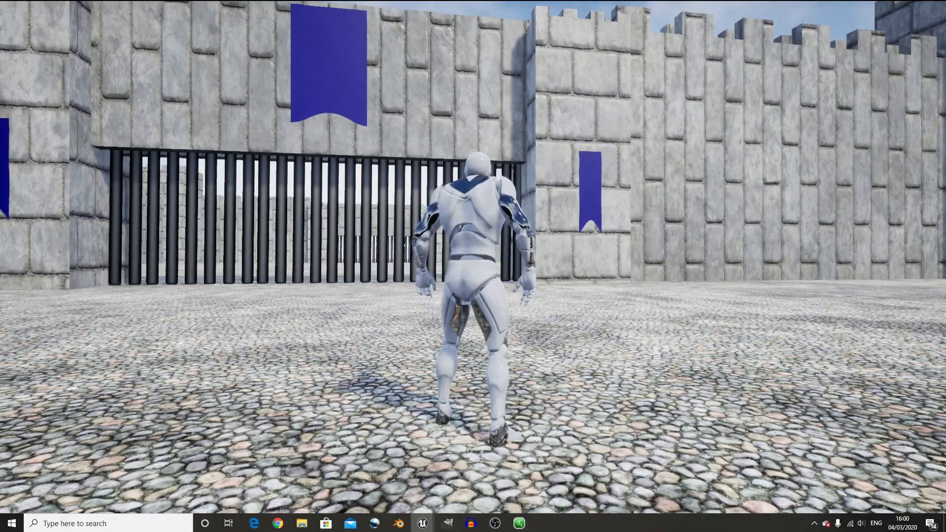
pyautogui.press('w')
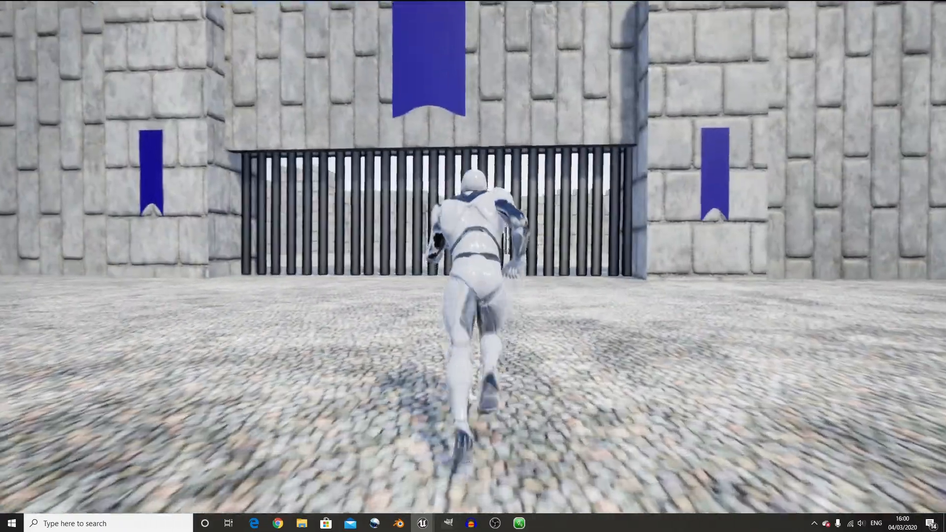
pyautogui.press('w')
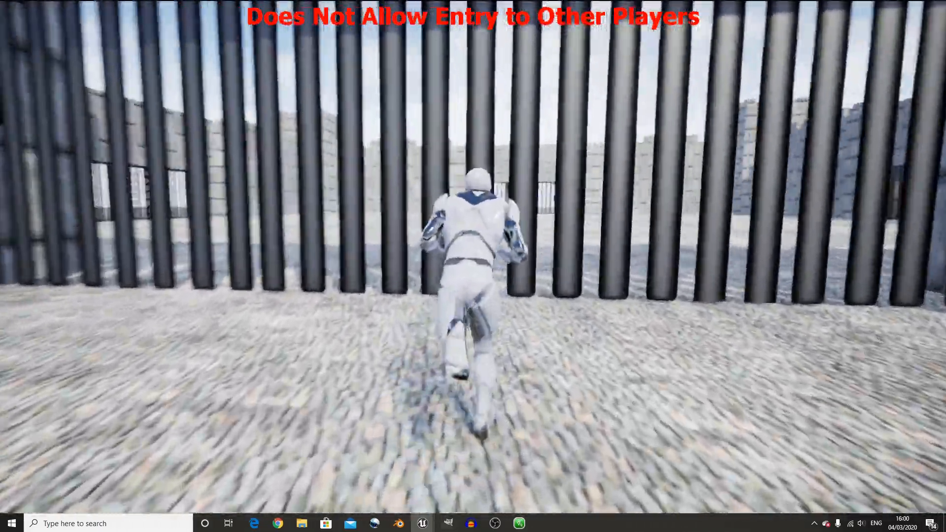
pyautogui.press('d')
pyautogui.press('a')
pyautogui.press('s')
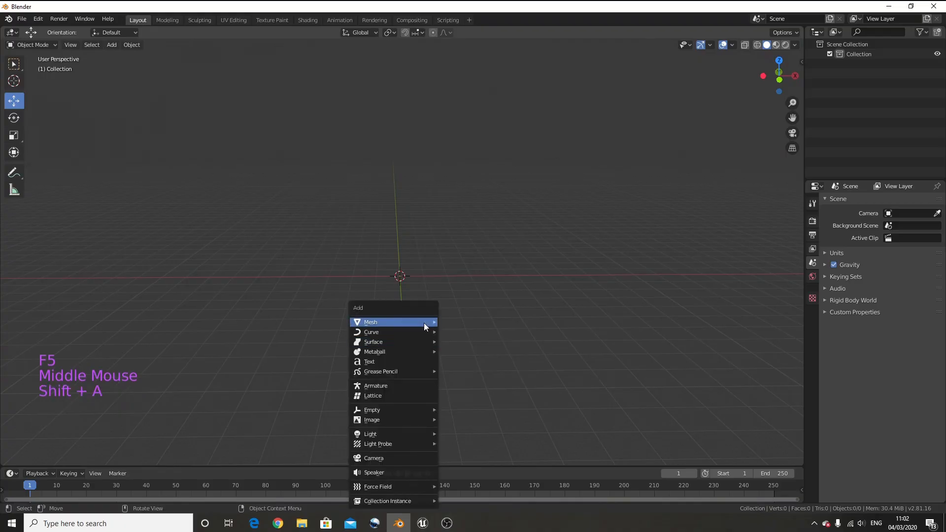
# Step: Add a cube mesh at the world origin and view it from the front
pyautogui.moveTo(424, 322)
pyautogui.click(483, 331)
pyautogui.press('KP_1')
pyautogui.scroll(12, 371, 331)
# Step: Raise the cube until its base rests on the ground line and set its origin to the 3D cursor
pyautogui.keyDown('shift'); pyautogui.moveTo(372, 331); pyautogui.dragTo(408, 281, button='middle'); pyautogui.keyUp('shift')
pyautogui.scroll(4, 408, 281)
pyautogui.moveTo(404, 246); pyautogui.dragTo(402, 202)
pyautogui.rightClick(382, 229)
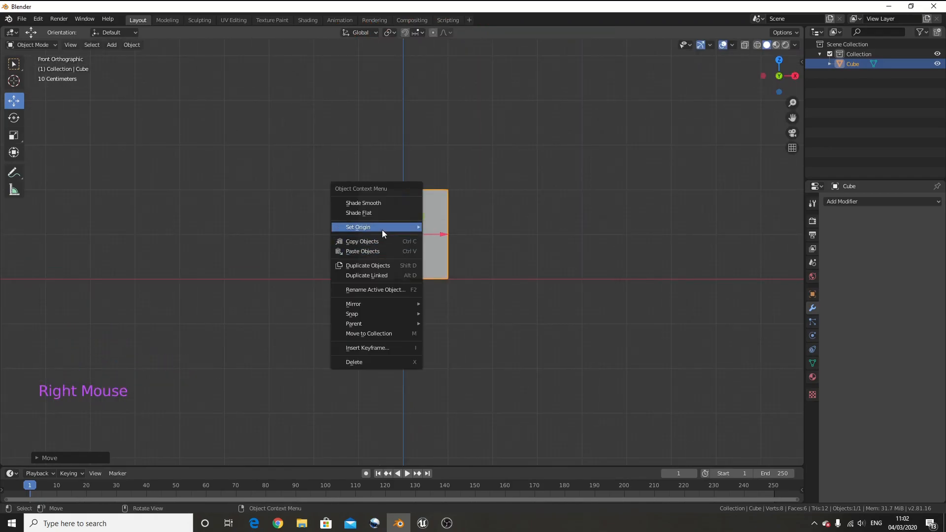
pyautogui.click(489, 247)
# Step: Scale the cube upward along Z into a tall, thin pillar
pyautogui.scroll(-12, 459, 253)
pyautogui.press('s')
pyautogui.press('z')
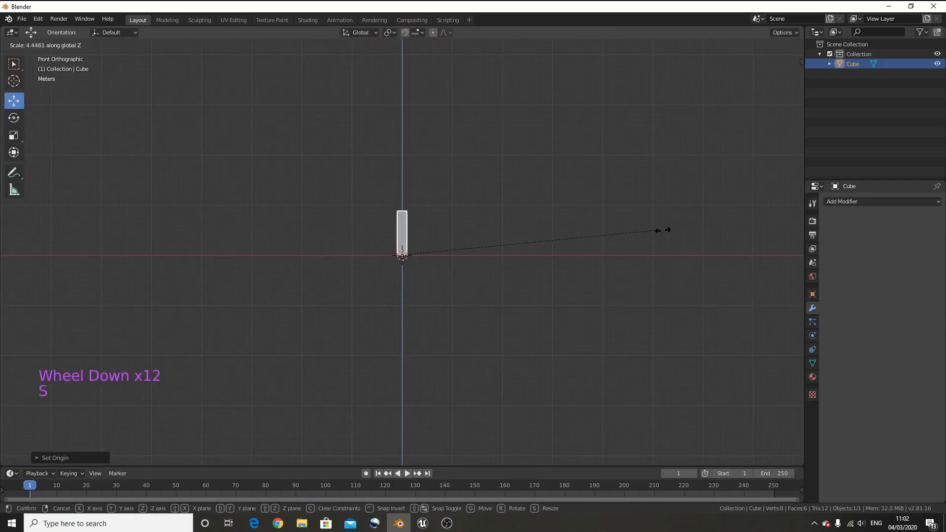
pyautogui.click(170, 224)
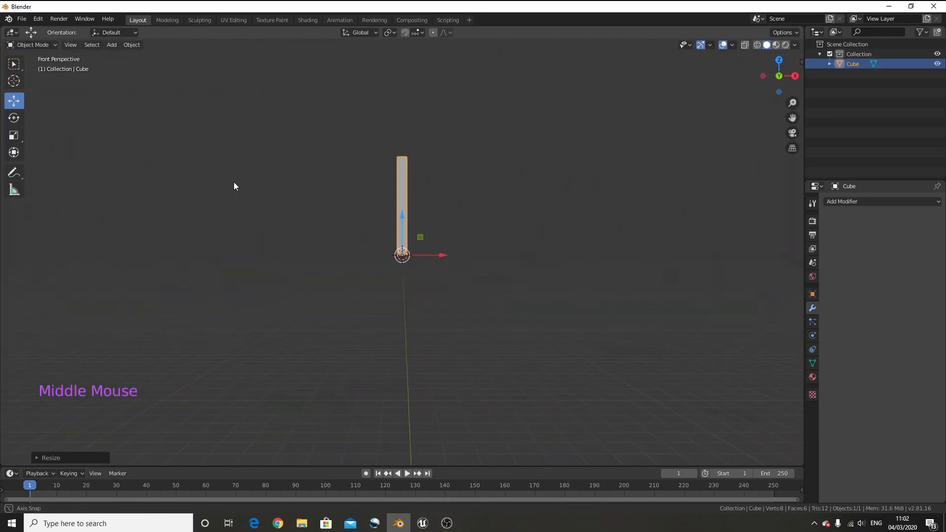
# Step: Thicken the pillar by scaling it along X and by 2 along Y
pyautogui.moveTo(233, 181); pyautogui.dragTo(174, 205, button='middle')
pyautogui.press('s')
pyautogui.press('x')
pyautogui.click(167, 210)
pyautogui.press('s')
pyautogui.press('y')
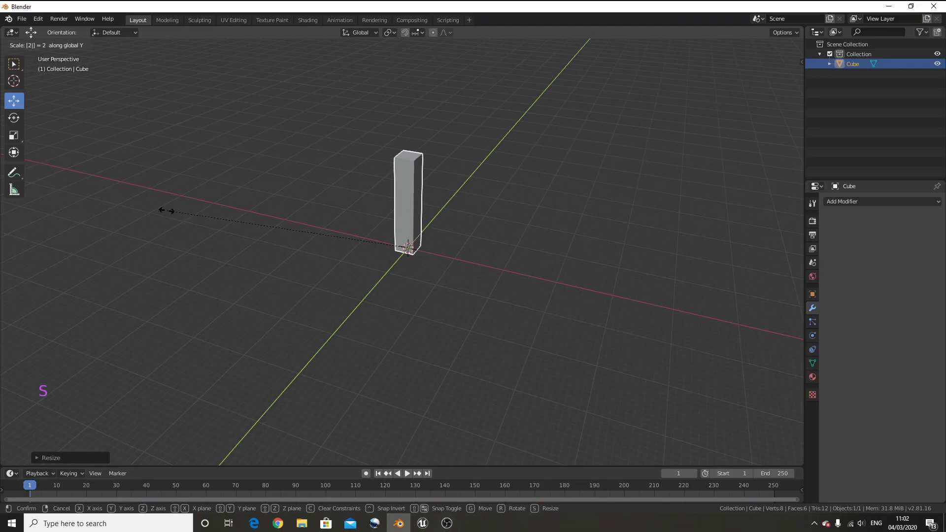
pyautogui.click(167, 211)
# Step: Scale the pillar again along X and along Y so that it has a wider, square footprint
pyautogui.write('sx3')
pyautogui.press('BackSpace')
pyautogui.press('s')
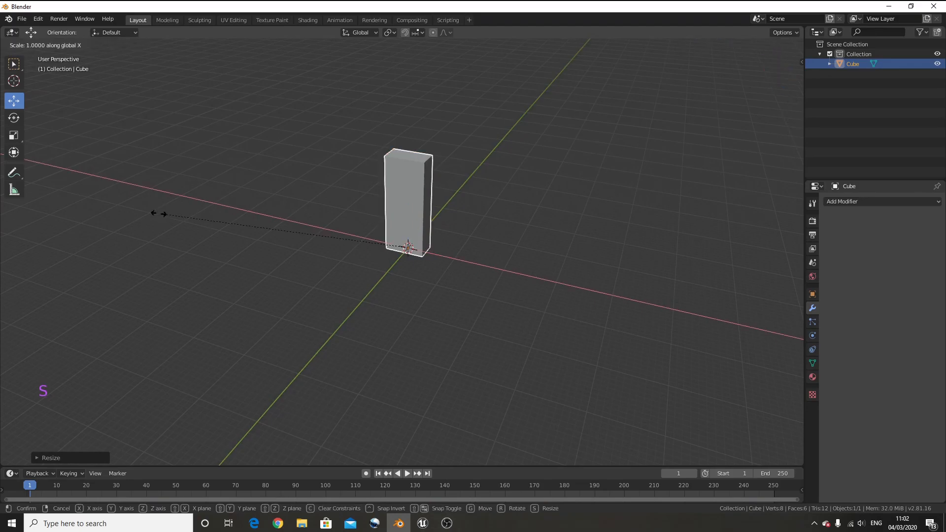
pyautogui.click(159, 213)
pyautogui.write('sy3')
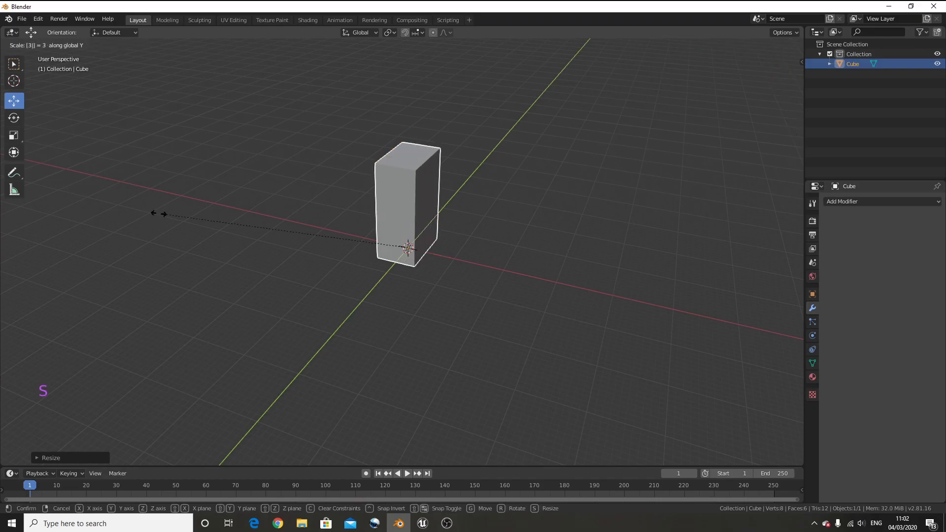
pyautogui.click(159, 213)
pyautogui.press('s')
pyautogui.click(158, 214)
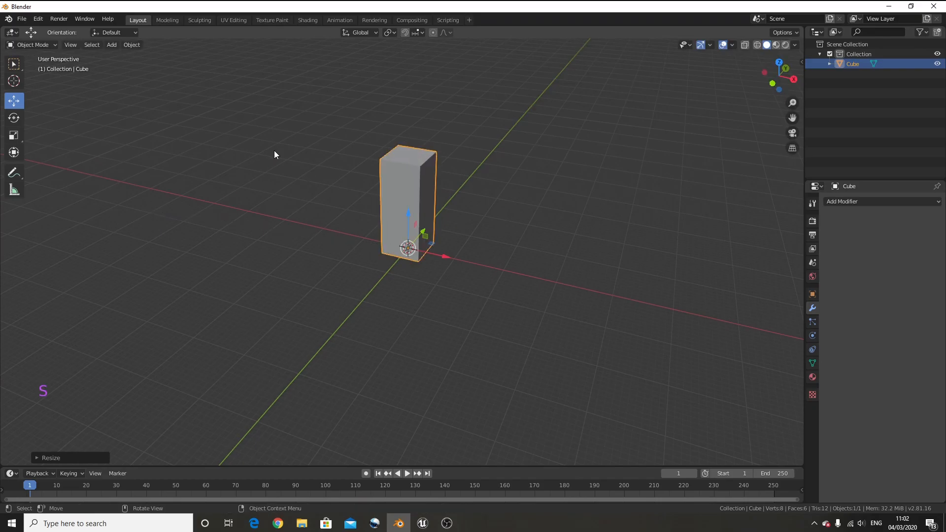
# Step: Add six evenly spaced loop cuts in each horizontal direction, dividing the pillar's top into a 7 by 7 grid
pyautogui.moveTo(271, 167); pyautogui.dragTo(389, 212, button='middle')
pyautogui.press('Tab')
pyautogui.hotkey('ctrl', 'r')
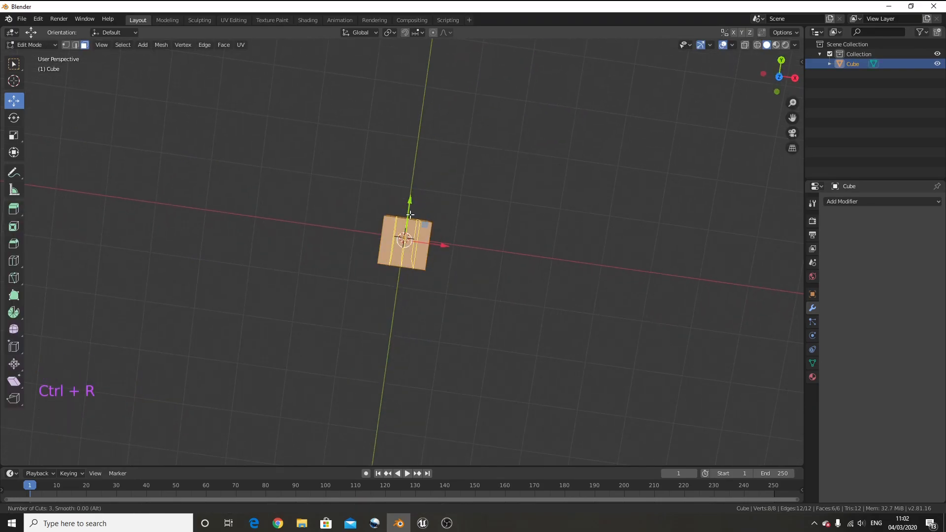
pyautogui.click(411, 215)
pyautogui.rightClick(366, 235)
pyautogui.hotkey('ctrl', 'r')
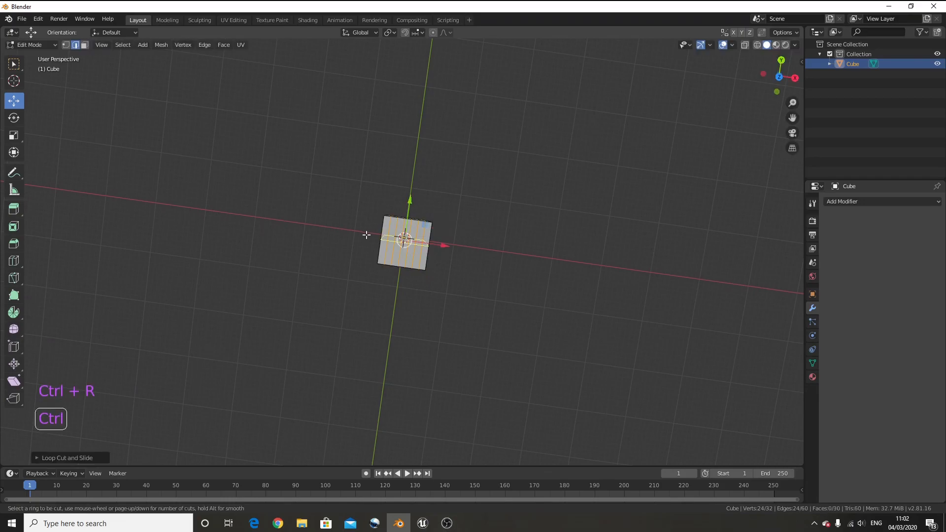
pyautogui.click(366, 233)
pyautogui.rightClick(374, 236)
# Step: Select the outer ring of faces on the pillar's top and reduce it to alternate faces with Checker Deselect
pyautogui.scroll(4, 450, 273)
pyautogui.press('KP_7')
pyautogui.scroll(4, 401, 219)
pyautogui.click(84, 44)
pyautogui.press('c')
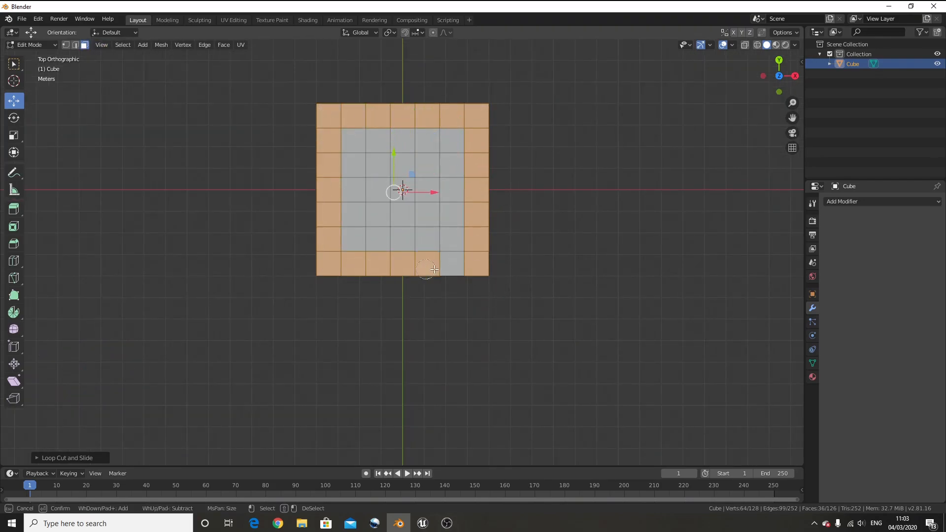
pyautogui.click(122, 44)
pyautogui.click(167, 123)
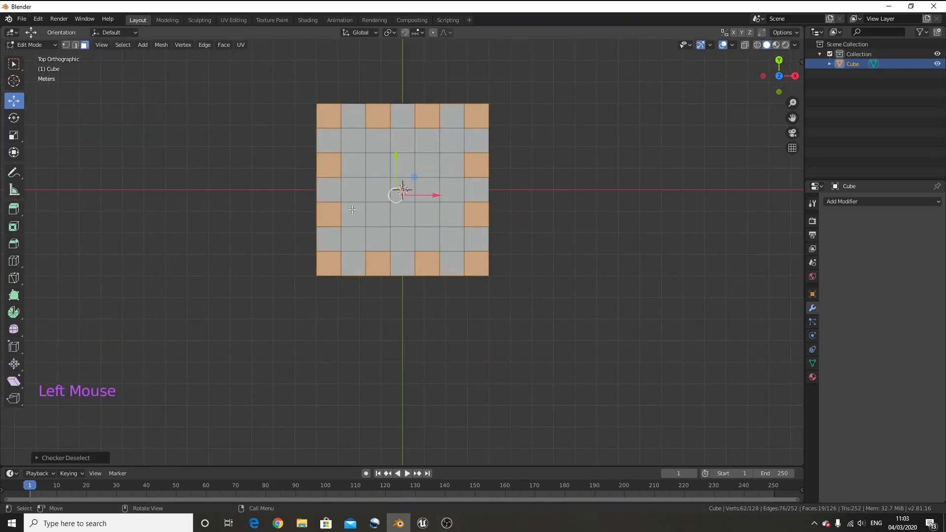
# Step: Deselect the pillar's side faces and extrude the remaining alternate top faces slightly upward to form battlements
pyautogui.press('KP_1')
pyautogui.scroll(-7, 372, 156)
pyautogui.moveTo(372, 155); pyautogui.dragTo(398, 180, button='middle')
pyautogui.press('c')
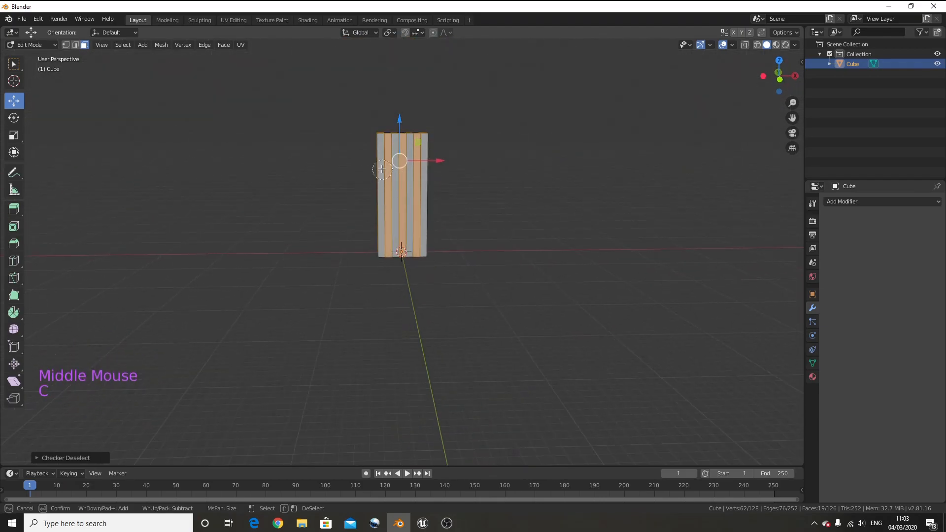
pyautogui.press('z')
pyautogui.press('KP_1')
pyautogui.scroll(5, 390, 153)
pyautogui.scroll(-4, 390, 154)
pyautogui.scroll(-1, 389, 154)
pyautogui.press('c')
pyautogui.moveTo(389, 193); pyautogui.dragTo(187, 171, button='middle')
pyautogui.press('KP_1')
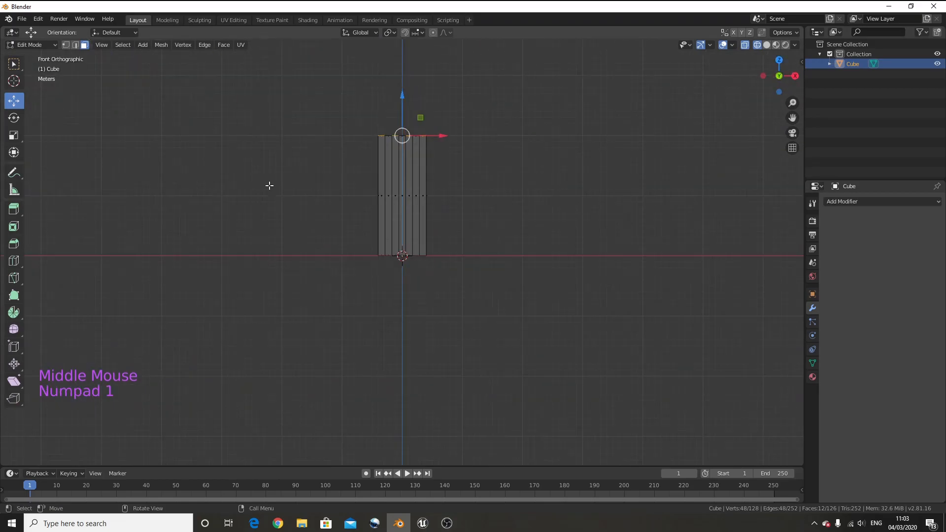
pyautogui.moveTo(402, 97); pyautogui.dragTo(402, 83)
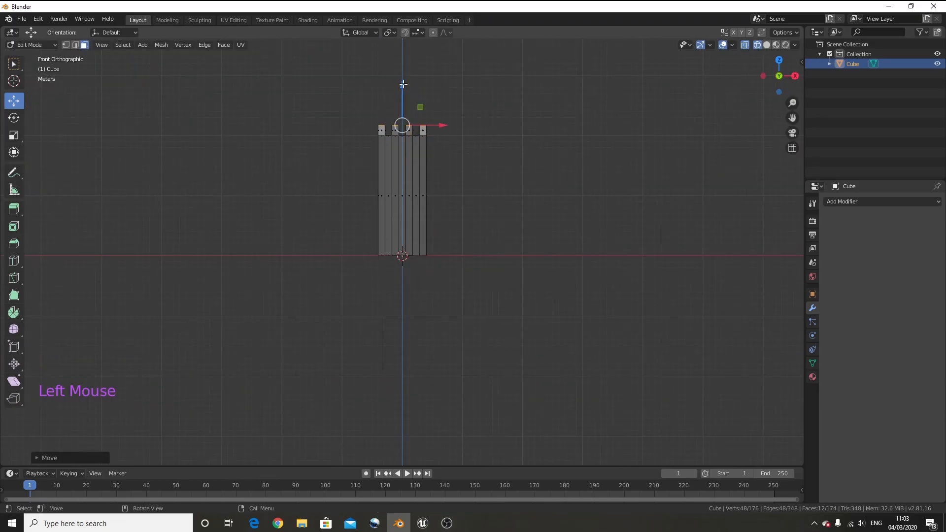
# Step: Duplicate the whole tower in Object Mode and place the copy far out along the X axis on the negative side
pyautogui.scroll(-2, 409, 123)
pyautogui.scroll(4, 409, 123)
pyautogui.moveTo(419, 148); pyautogui.dragTo(422, 146, button='middle')
pyautogui.press('KP_1')
pyautogui.scroll(-5, 421, 147)
pyautogui.keyDown('shift'); pyautogui.moveTo(429, 217); pyautogui.dragTo(421, 235, button='middle'); pyautogui.keyUp('shift')
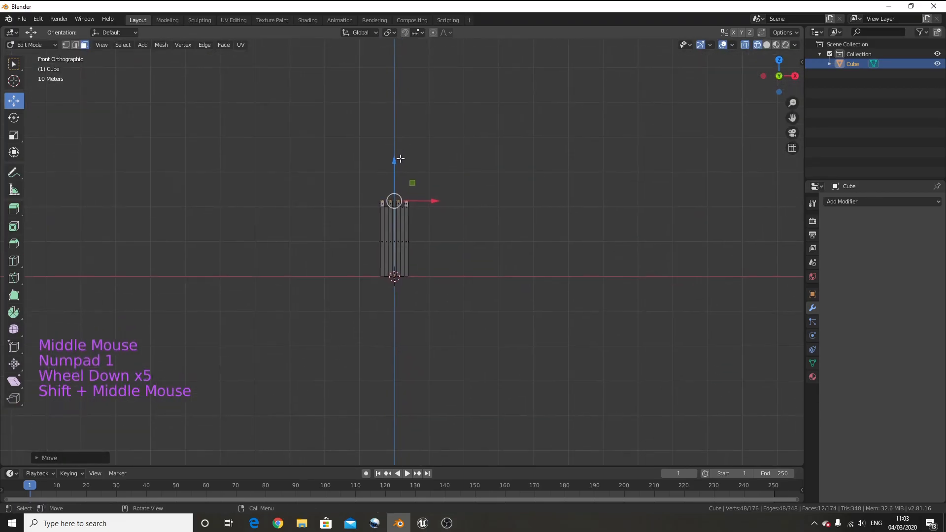
pyautogui.press('Tab')
pyautogui.press('Tab')
pyautogui.press('Tab')
pyautogui.press('z')
pyautogui.hotkey('shift', 'd')
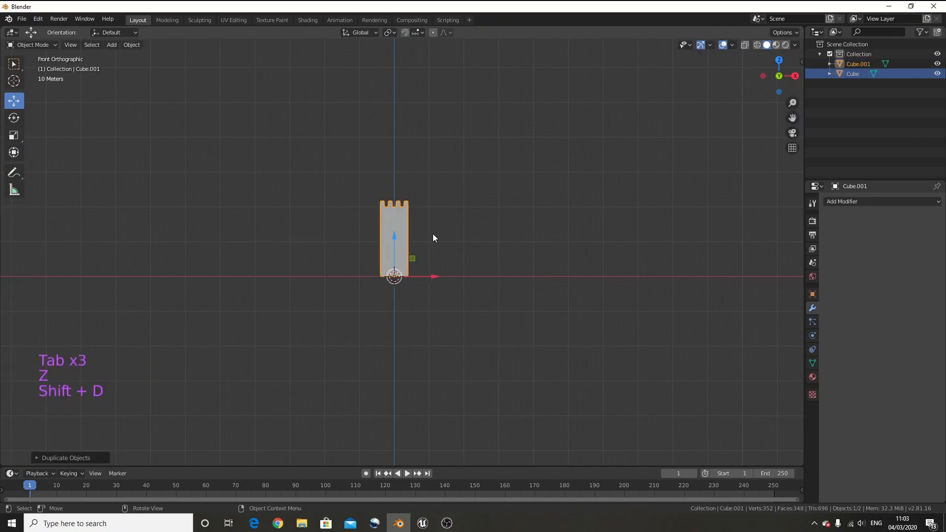
pyautogui.click(192, 280)
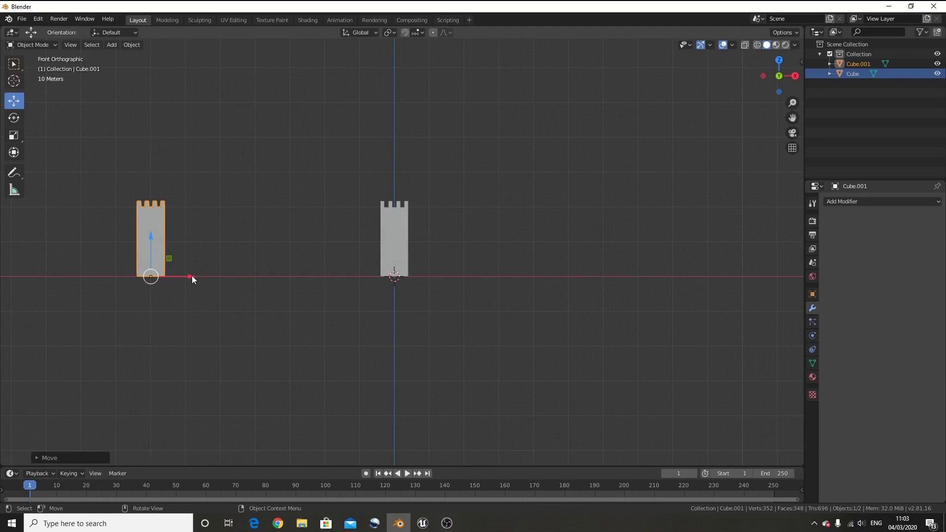
# Step: Duplicate the tower again and place the copy on the positive X side, at the same distance from the central tower
pyautogui.hotkey('shift', 'd')
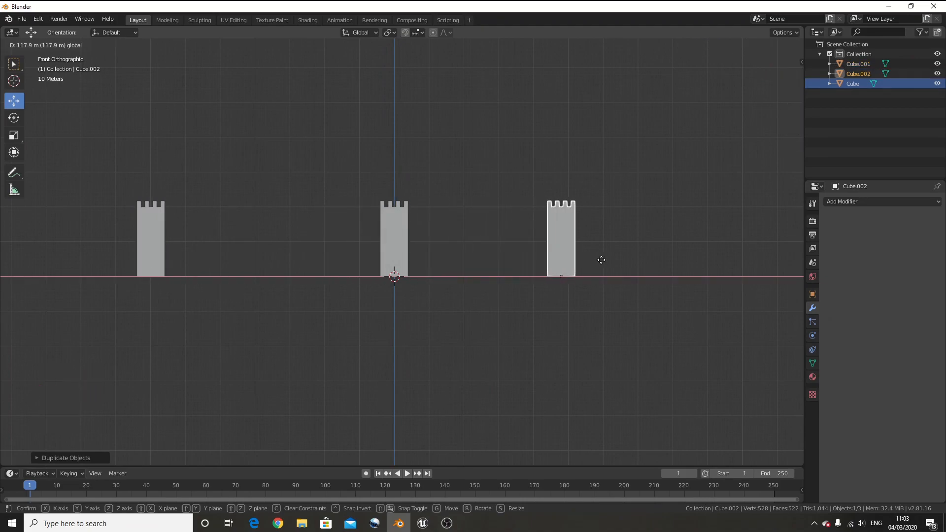
pyautogui.click(677, 260)
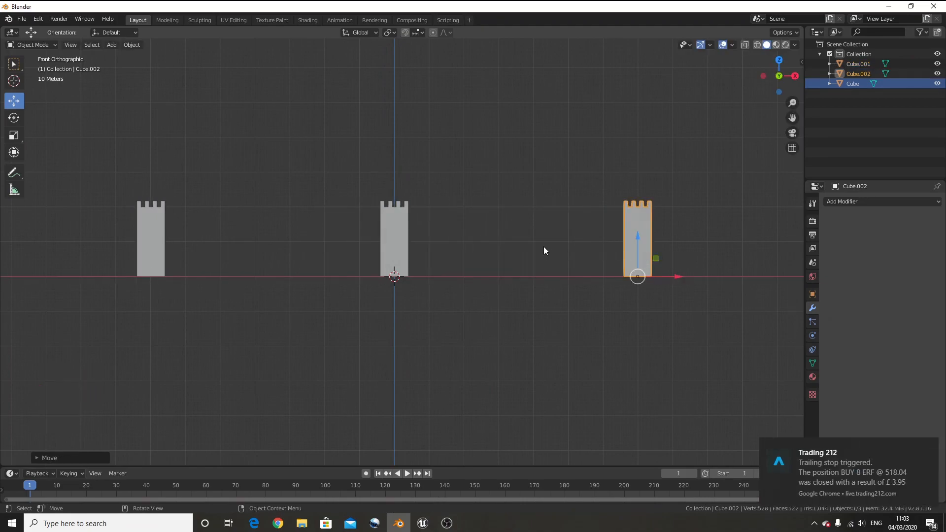
pyautogui.click(928, 448)
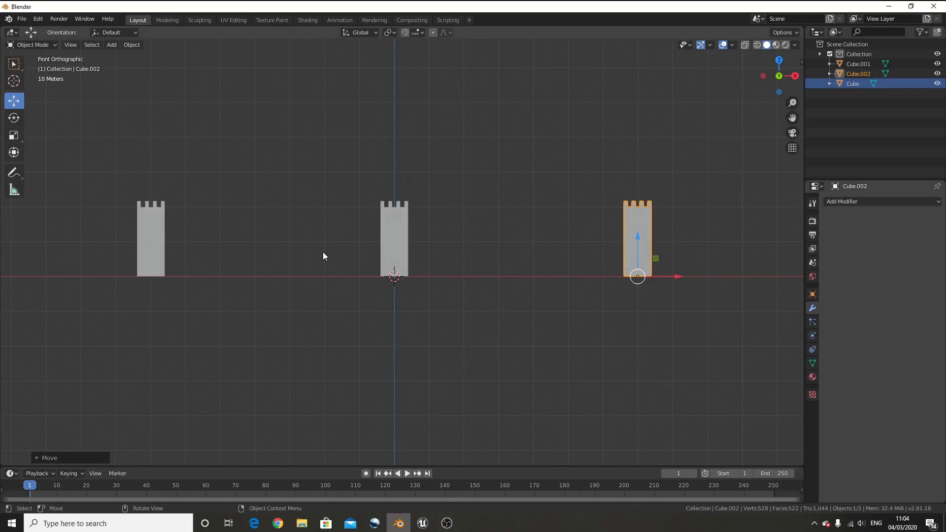
# Step: Scale the two outer towers together by 1.5 along Z
pyautogui.click(397, 234)
pyautogui.click(145, 224)
pyautogui.keyDown('shift'); pyautogui.click(628, 241); pyautogui.keyUp('shift')
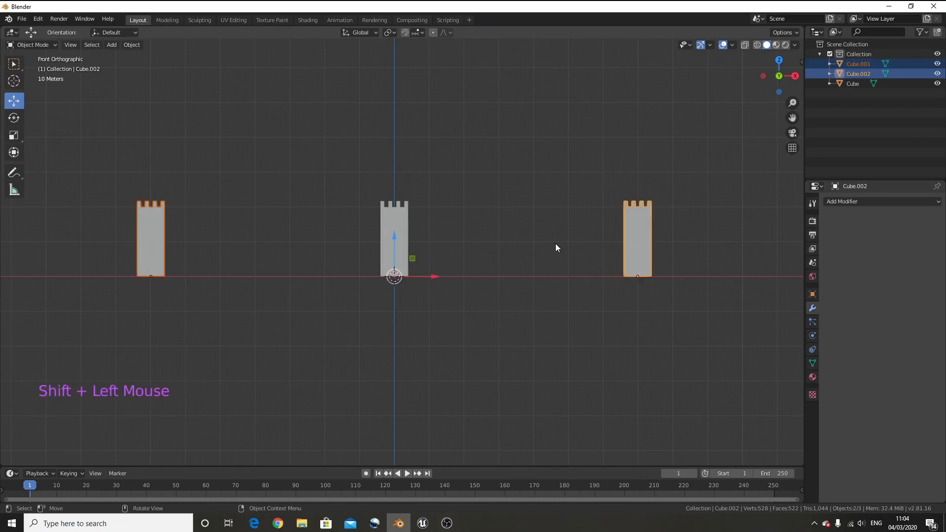
pyautogui.press('s')
pyautogui.write('z')
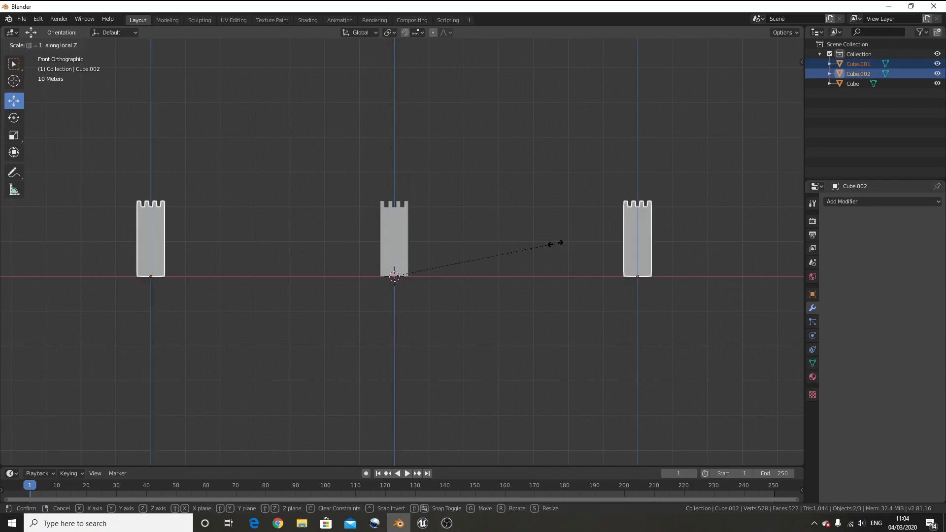
pyautogui.write('1.5')
pyautogui.press('Return')
# Step: Scale the outer tower on the negative X side to about twice its width and depth along X and Y
pyautogui.moveTo(515, 210); pyautogui.dragTo(505, 282, button='middle')
pyautogui.scroll(-1, 505, 282)
pyautogui.write('sx2')
pyautogui.rightClick(504, 283)
pyautogui.click(197, 224)
pyautogui.press('s')
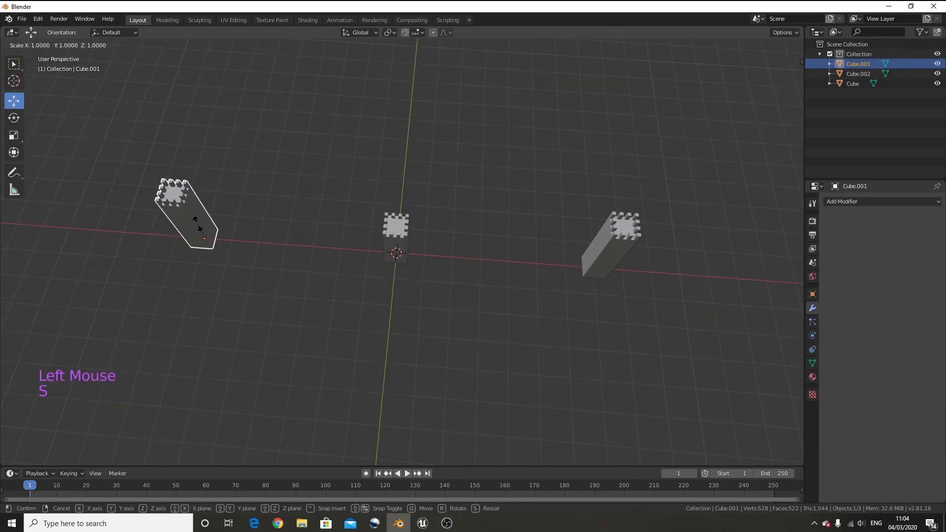
pyautogui.press('s')
pyautogui.click(194, 217)
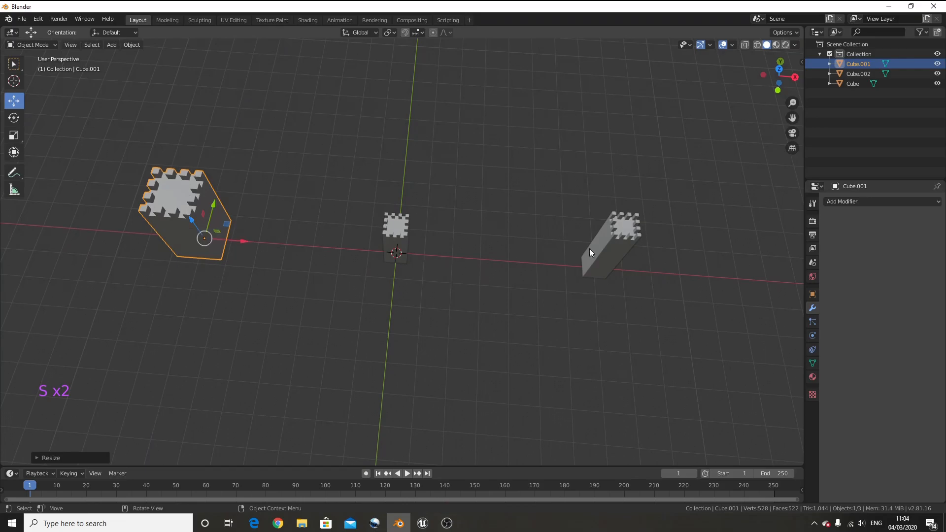
# Step: Scale the outer tower on the positive X side by 2 along X and by 2 along Y
pyautogui.click(598, 254)
pyautogui.write('sx2')
pyautogui.press('Return')
pyautogui.write('sy2')
pyautogui.press('Return')
# Step: Move the small central tower along X to the negative side of the world origin
pyautogui.moveTo(343, 329); pyautogui.dragTo(348, 264, button='middle')
pyautogui.press('KP_1')
pyautogui.click(393, 246)
pyautogui.scroll(5, 386, 298)
pyautogui.moveTo(386, 302); pyautogui.dragTo(241, 303)
# Step: Duplicate the small tower's mesh in Edit Mode and place the copy along X on the opposite side of the origin
pyautogui.press('Tab')
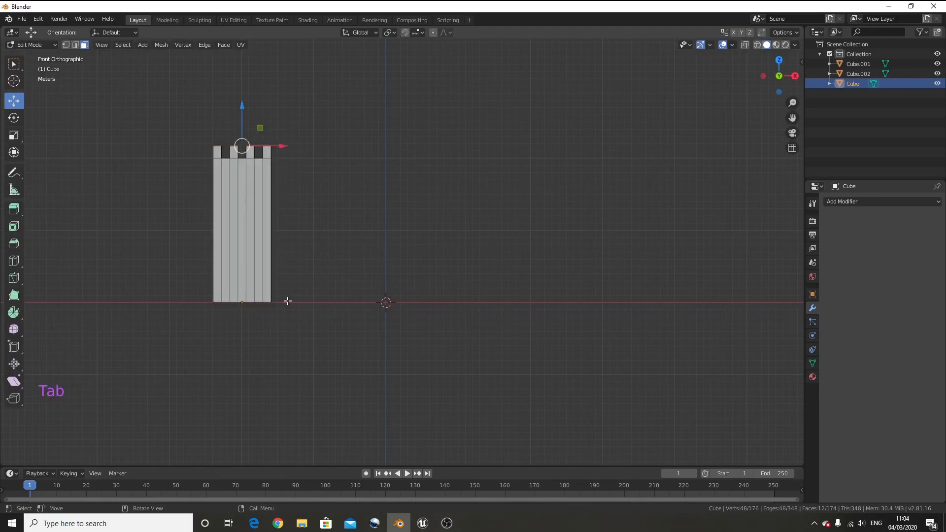
pyautogui.hotkey('shift', 'd')
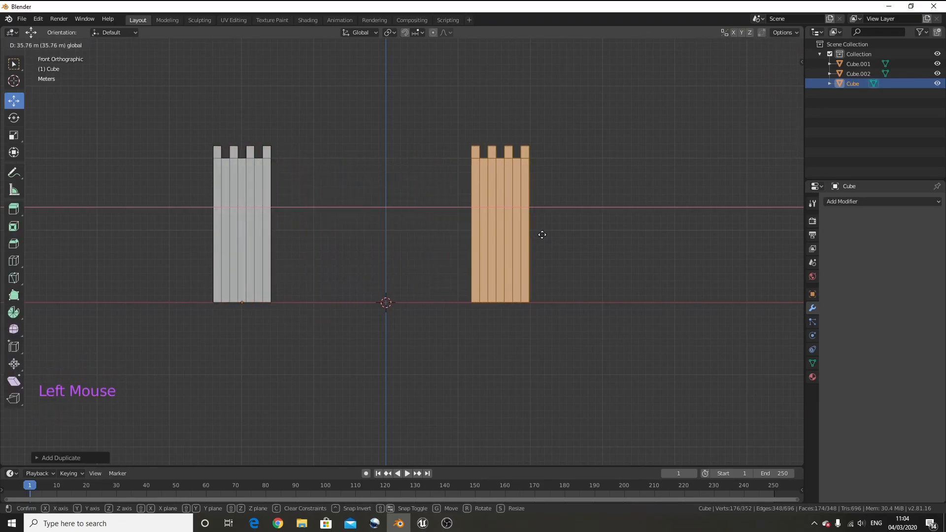
pyautogui.click(568, 237)
pyautogui.scroll(-4, 403, 247)
pyautogui.moveTo(404, 246)
pyautogui.mouseDown(button='middle')
pyautogui.moveTo(400, 268)
pyautogui.moveTo(406, 243)
pyautogui.mouseUp(button='middle')
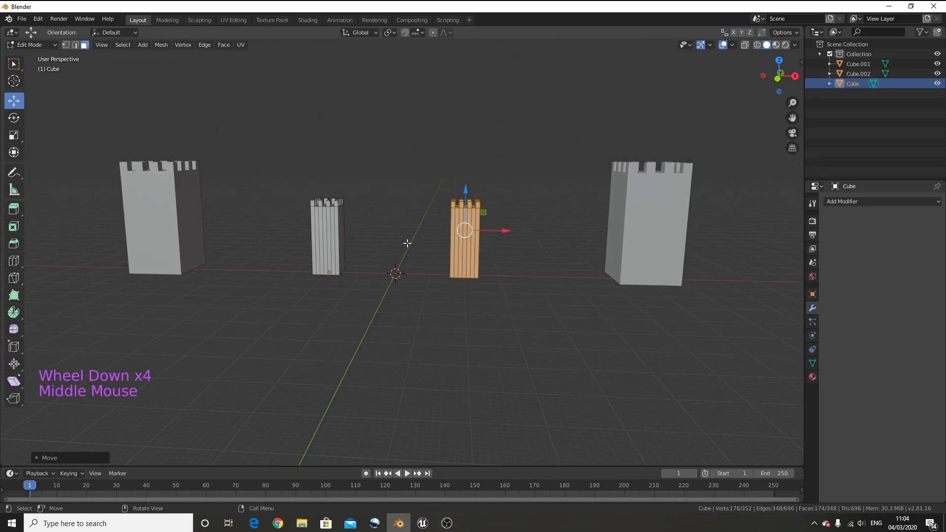
# Step: Add one horizontal loop cut around the middle of the small tower on the negative X side
pyautogui.scroll(2, 406, 243)
pyautogui.press('a')
pyautogui.press('a')
pyautogui.press('a')
pyautogui.press('a')
pyautogui.press('a')
pyautogui.press('a')
pyautogui.hotkey('ctrl', 'r')
pyautogui.click(271, 229)
pyautogui.rightClick(271, 229)
# Step: Extrude the three central faces in the upper half of that tower's inner side across to the other small tower, bridging the gap
pyautogui.moveTo(271, 230); pyautogui.dragTo(225, 335, button='middle')
pyautogui.scroll(5, 225, 335)
pyautogui.click(84, 45)
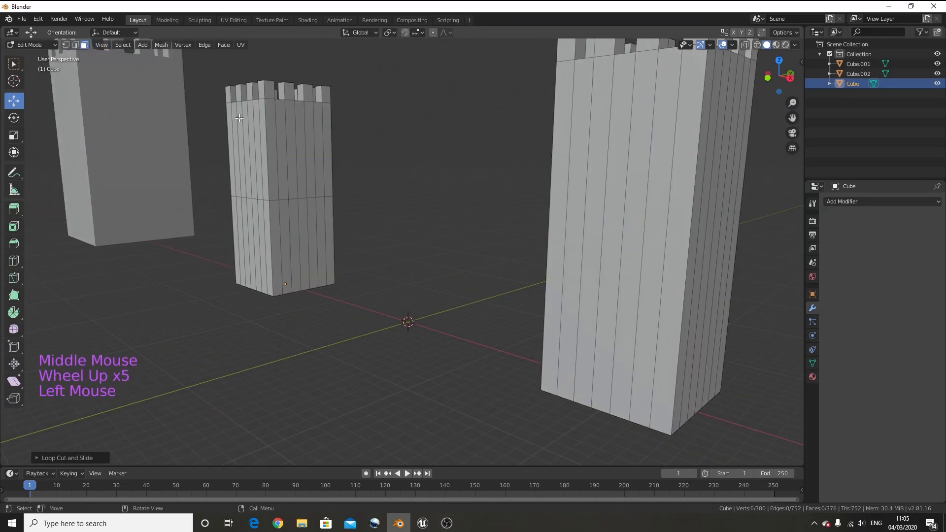
pyautogui.click(312, 147)
pyautogui.keyDown('shift'); pyautogui.click(301, 148); pyautogui.keyUp('shift')
pyautogui.keyDown('shift'); pyautogui.click(297, 148); pyautogui.keyUp('shift')
pyautogui.moveTo(296, 147); pyautogui.dragTo(402, 186, button='middle')
pyautogui.press('KP_1')
pyautogui.press('e')
pyautogui.click(617, 179)
pyautogui.moveTo(482, 162); pyautogui.dragTo(450, 215, button='middle')
# Step: Add 12 evenly spaced loop cuts along the length of the bridge
pyautogui.scroll(-2, 335, 184)
pyautogui.hotkey('ctrl', 'r')
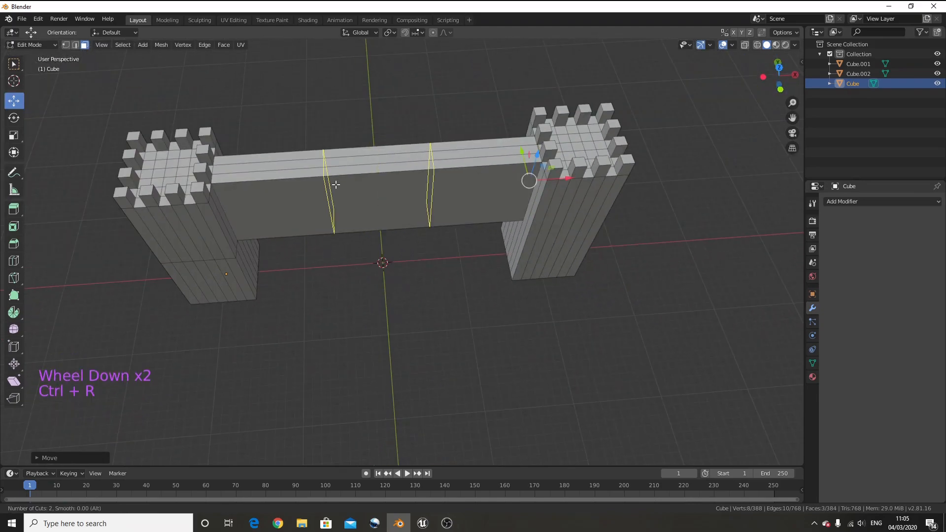
pyautogui.scroll(3, 336, 184)
pyautogui.scroll(6, 336, 184)
pyautogui.click(336, 184)
# Step: Select alternate faces along both top edges of the bridge and extrude them upward to form battlements
pyautogui.click(85, 44)
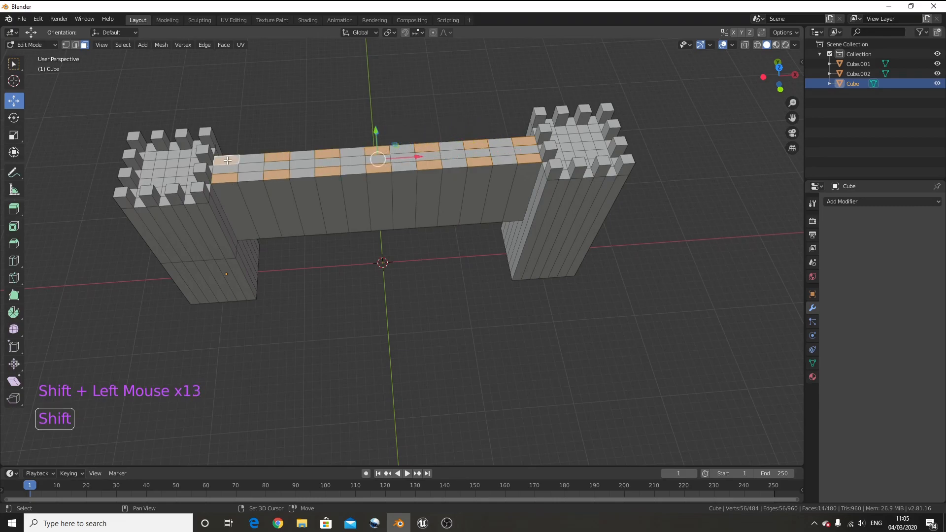
pyautogui.press('e')
pyautogui.click(378, 131)
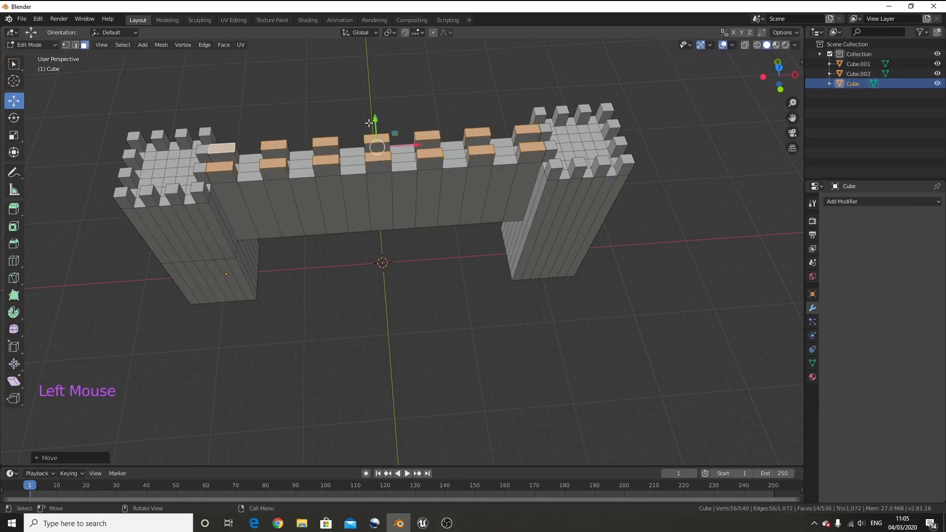
# Step: Fine-tune the height of the selected bridge battlements along Z in the front view
pyautogui.press('KP_1')
pyautogui.moveTo(382, 86); pyautogui.dragTo(383, 89)
pyautogui.scroll(-3, 394, 94)
# Step: Extrude the central faces on the outer sides of both small towers in place and try scaling them along X
pyautogui.moveTo(394, 93); pyautogui.dragTo(328, 108, button='middle')
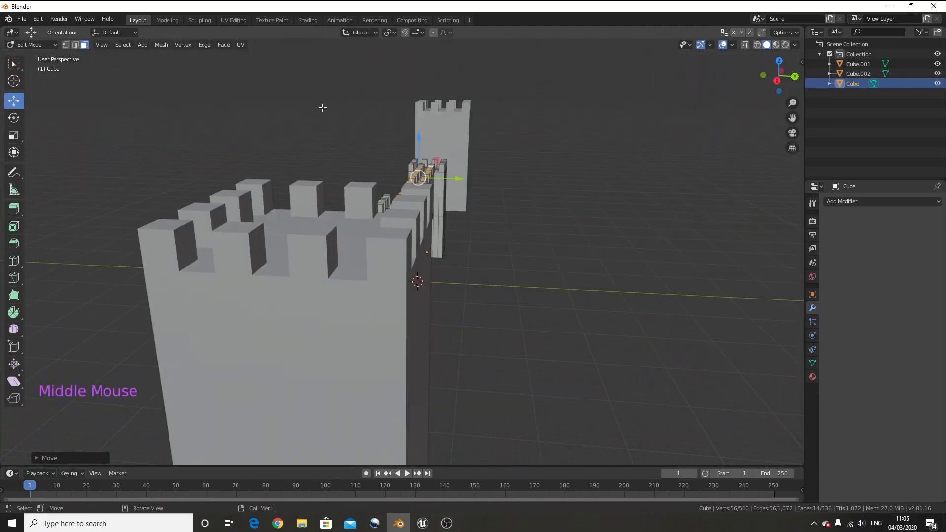
pyautogui.moveTo(415, 133); pyautogui.dragTo(409, 152, button='middle')
pyautogui.click(366, 257)
pyautogui.keyDown('shift'); pyautogui.click(364, 257); pyautogui.keyUp('shift')
pyautogui.keyDown('shift'); pyautogui.click(359, 256); pyautogui.keyUp('shift')
pyautogui.keyDown('shift'); pyautogui.click(354, 256); pyautogui.keyUp('shift')
pyautogui.moveTo(335, 250); pyautogui.dragTo(408, 232, button='middle')
pyautogui.keyDown('shift'); pyautogui.click(298, 239); pyautogui.keyUp('shift')
pyautogui.scroll(-3, 372, 232)
pyautogui.press('e')
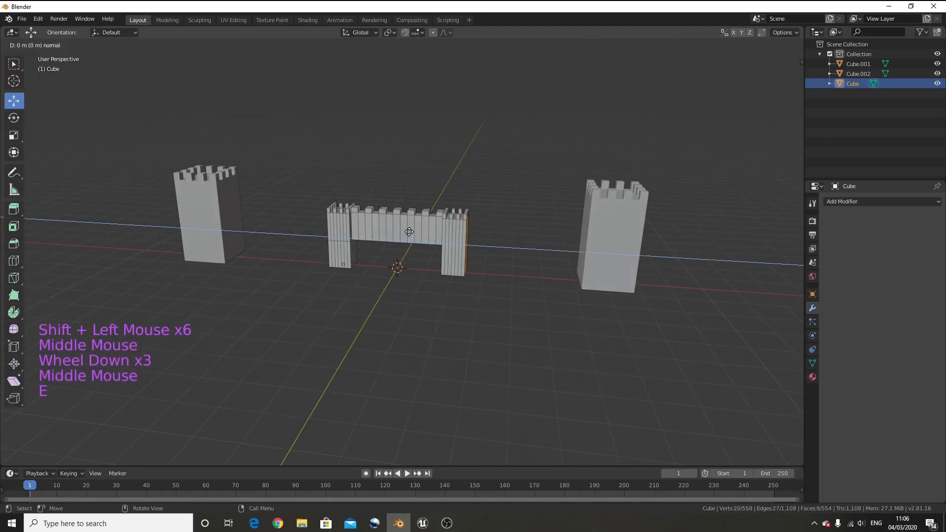
pyautogui.rightClick(438, 229)
pyautogui.press('s')
pyautogui.press('x')
pyautogui.rightClick(598, 207)
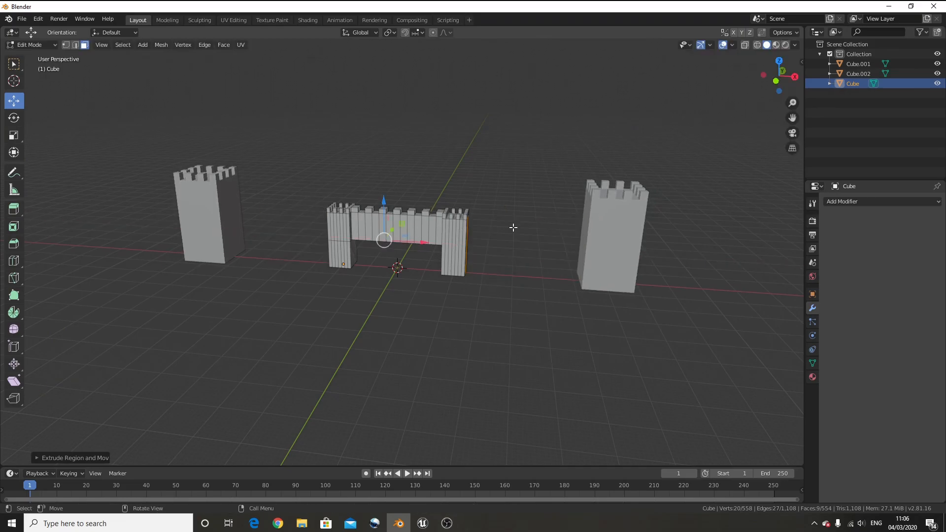
# Step: Shift the large tower on the positive X side outward and back, matching the opposite large tower's distance from the centre
pyautogui.press('KP_1')
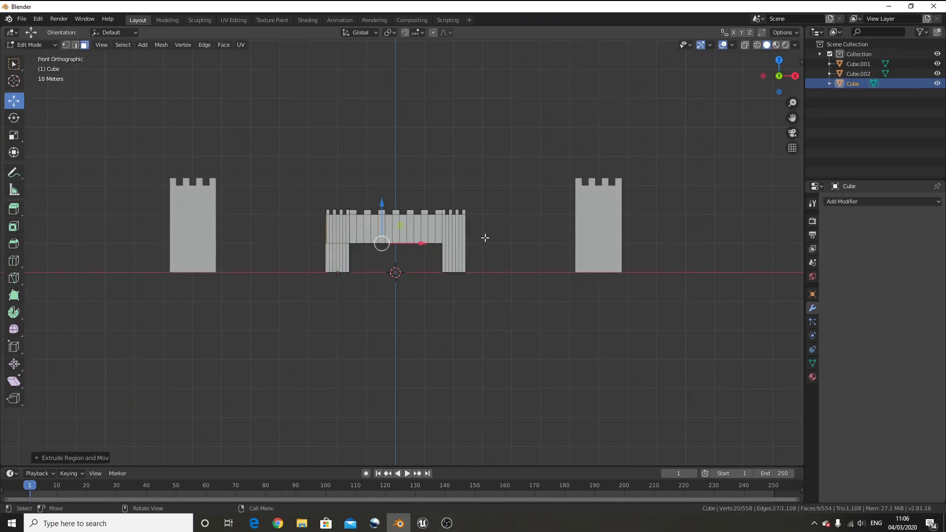
pyautogui.scroll(3, 334, 264)
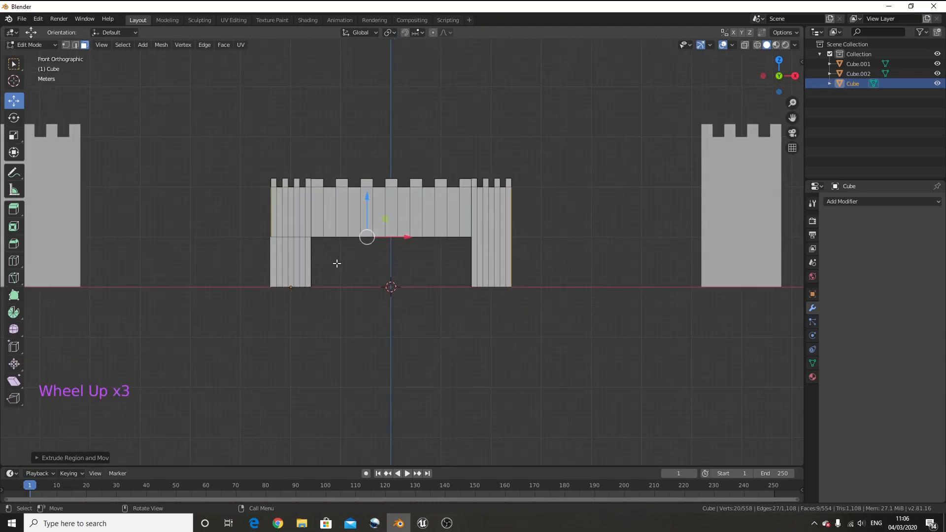
pyautogui.scroll(-2, 340, 266)
pyautogui.press('Tab')
pyautogui.click(647, 219)
pyautogui.moveTo(676, 243); pyautogui.dragTo(713, 274)
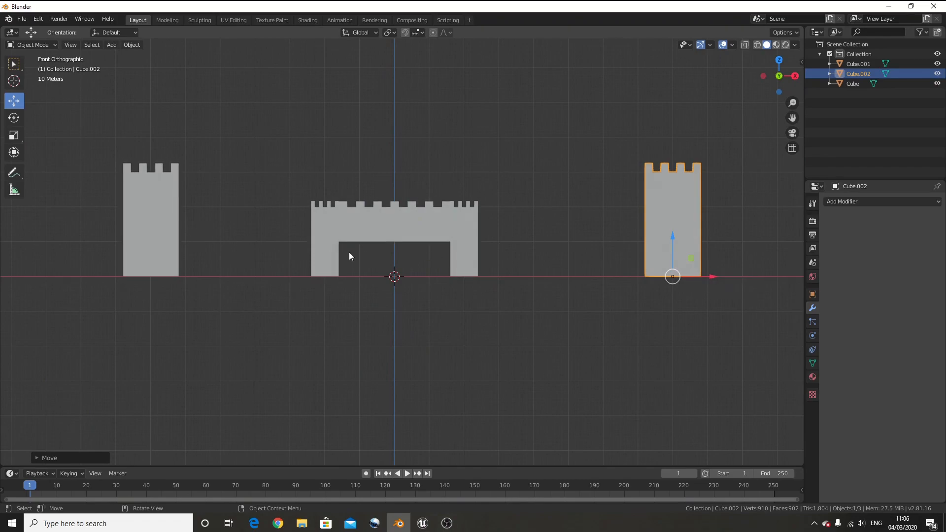
pyautogui.scroll(2, 389, 270)
pyautogui.scroll(-2, 383, 273)
pyautogui.scroll(1, 383, 273)
pyautogui.press('KP_7')
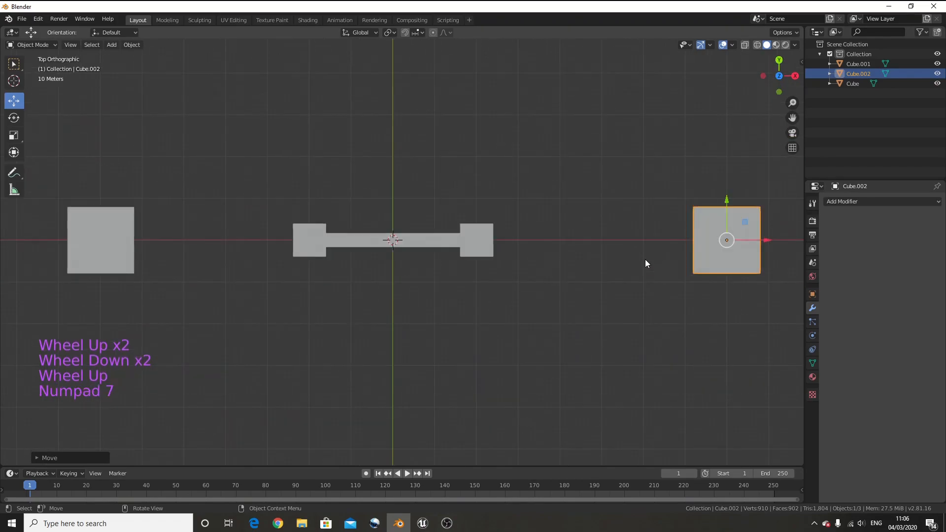
pyautogui.moveTo(770, 241); pyautogui.dragTo(729, 246)
# Step: Check the tower and gatehouse alignment in wireframe from the top and front, and return to solid shading
pyautogui.press('z')
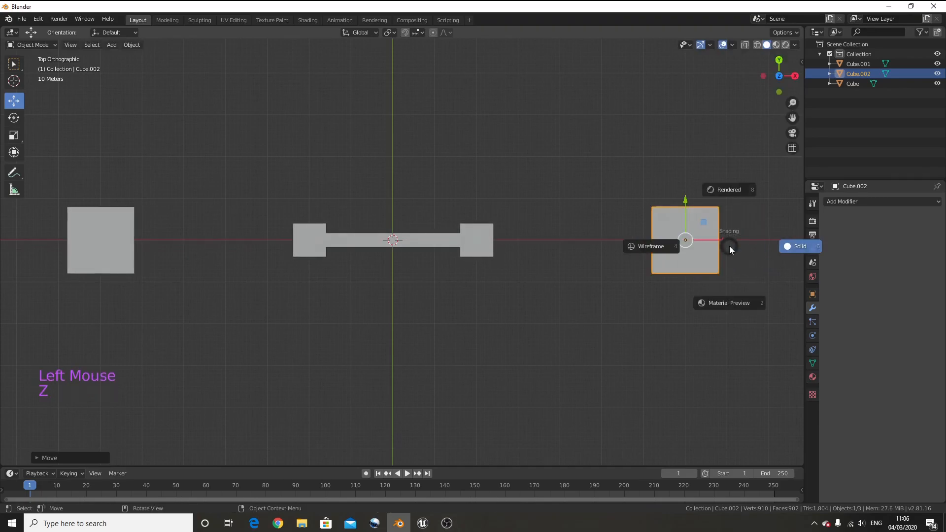
pyautogui.click(684, 248)
pyautogui.scroll(2, 690, 240)
pyautogui.scroll(-2, 662, 241)
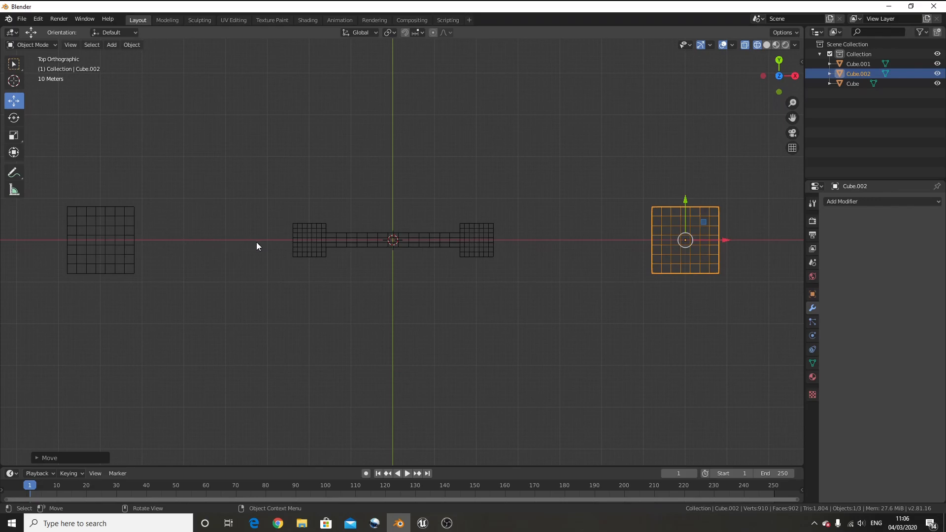
pyautogui.moveTo(553, 244); pyautogui.dragTo(492, 225, button='middle')
pyautogui.press('KP_1')
pyautogui.press('Tab')
pyautogui.press('Tab')
pyautogui.press('Tab')
pyautogui.press('z')
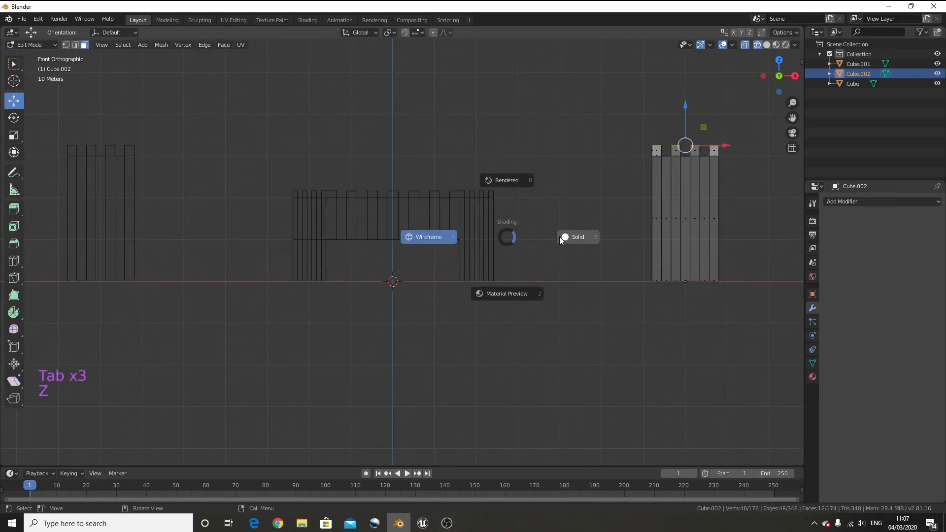
pyautogui.press('Tab')
# Step: Try to scale the selected outer faces of both small towers along X toward the large towers
pyautogui.moveTo(569, 237)
pyautogui.mouseDown(button='middle')
pyautogui.moveTo(473, 239)
pyautogui.moveTo(591, 247)
pyautogui.moveTo(519, 245)
pyautogui.mouseUp(button='middle')
pyautogui.click(482, 245)
pyautogui.press('Tab')
pyautogui.press('s')
pyautogui.press('x')
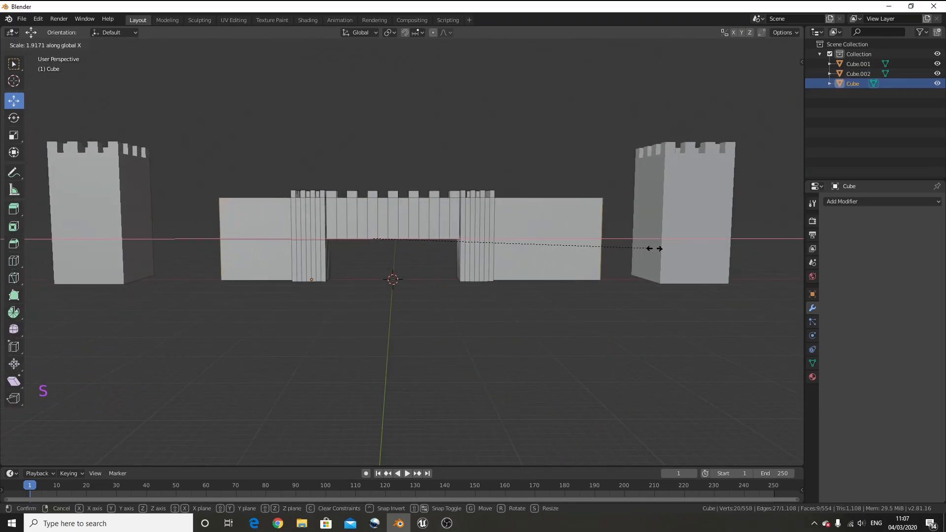
pyautogui.rightClick(694, 249)
pyautogui.hotkey('ctrl', 'z')
pyautogui.hotkey('ctrl', 'z')
# Step: Extend the three central outer faces of the positive X small tower along X to the adjacent large tower, forming a wall
pyautogui.moveTo(608, 249)
pyautogui.mouseDown(button='middle')
pyautogui.moveTo(463, 254)
pyautogui.moveTo(570, 262)
pyautogui.moveTo(356, 256)
pyautogui.moveTo(443, 266)
pyautogui.moveTo(503, 256)
pyautogui.mouseUp(button='middle')
pyautogui.click(462, 255)
pyautogui.click(457, 253)
pyautogui.press('Tab')
pyautogui.press('c')
pyautogui.moveTo(502, 256); pyautogui.dragTo(701, 298)
pyautogui.press('KP_1')
pyautogui.click(701, 241)
# Step: Add 12 evenly spaced loop cuts along the length of the positive X wall
pyautogui.moveTo(701, 241); pyautogui.dragTo(581, 222, button='middle')
pyautogui.hotkey('ctrl', 'r')
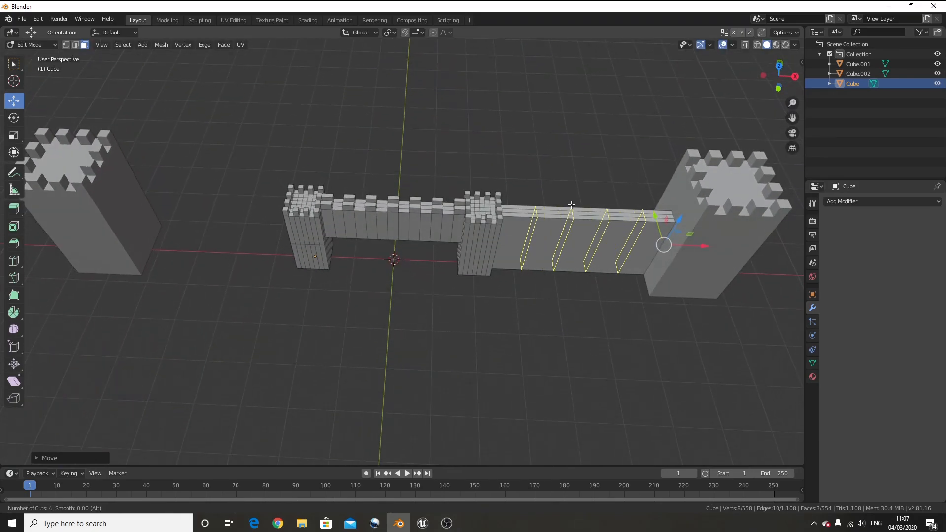
pyautogui.scroll(1, 571, 205)
pyautogui.scroll(5, 570, 204)
pyautogui.click(571, 204)
# Step: Select alternate faces along both top edges of the positive X wall, seven on each edge
pyautogui.moveTo(571, 204); pyautogui.dragTo(443, 212, button='middle')
pyautogui.scroll(2, 516, 214)
pyautogui.click(84, 45)
pyautogui.moveTo(463, 105); pyautogui.dragTo(425, 217, button='middle')
pyautogui.click(400, 172)
pyautogui.keyDown('shift'); pyautogui.click(410, 158); pyautogui.keyUp('shift')
pyautogui.keyDown('shift'); pyautogui.click(426, 224); pyautogui.keyUp('shift')
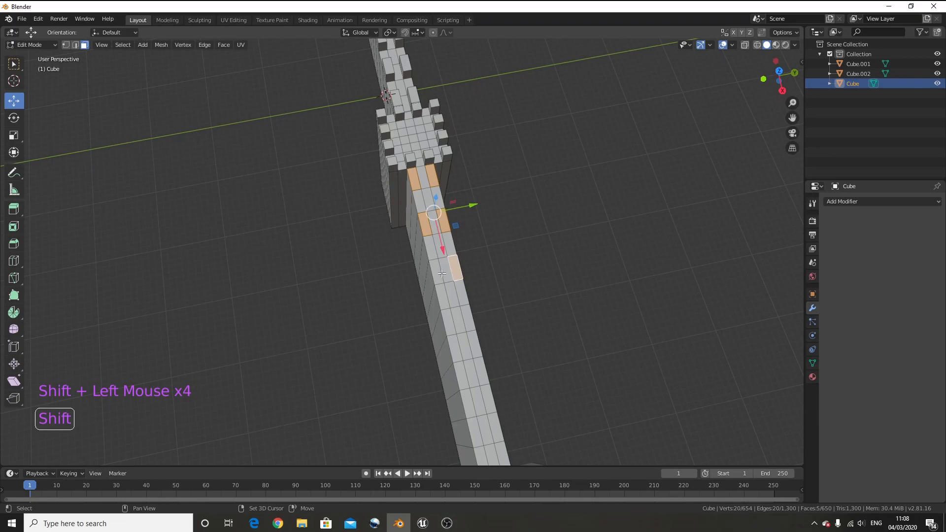
pyautogui.keyDown('shift'); pyautogui.click(461, 376); pyautogui.keyUp('shift')
pyautogui.keyDown('shift'); pyautogui.moveTo(461, 375); pyautogui.dragTo(422, 314, button='middle'); pyautogui.keyUp('shift')
pyautogui.keyDown('shift'); pyautogui.click(457, 365); pyautogui.keyUp('shift')
pyautogui.keyDown('shift'); pyautogui.click(460, 415); pyautogui.keyUp('shift')
pyautogui.moveTo(460, 415); pyautogui.dragTo(507, 313, button='middle')
pyautogui.press('KP_1')
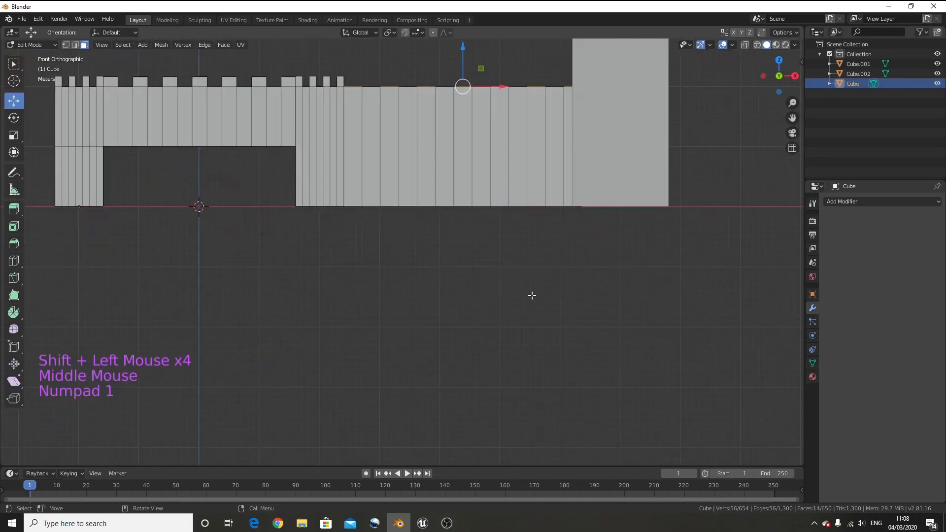
# Step: Try to raise the selected wall-top faces along Z without extruding them
pyautogui.keyDown('shift'); pyautogui.moveTo(446, 147); pyautogui.dragTo(519, 257, button='middle'); pyautogui.keyUp('shift')
pyautogui.moveTo(536, 157); pyautogui.dragTo(536, 148)
pyautogui.moveTo(542, 130); pyautogui.dragTo(545, 140, button='middle')
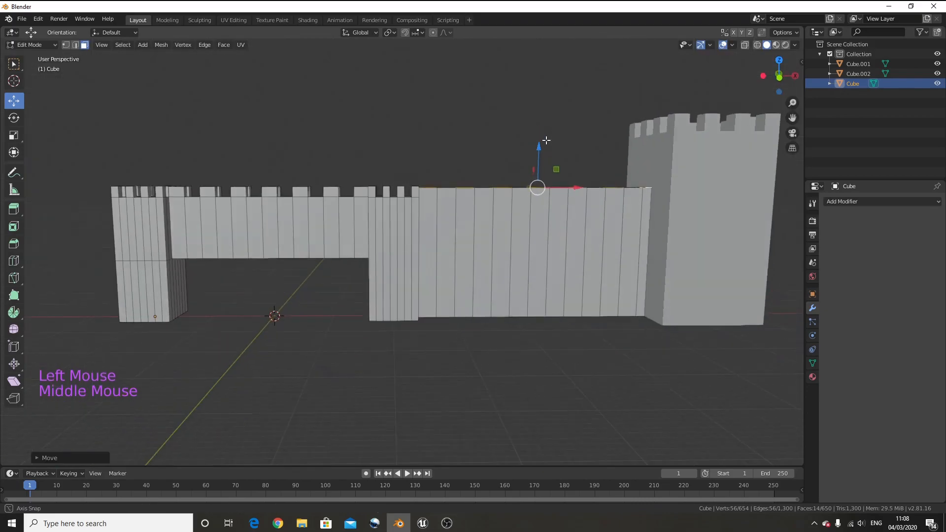
pyautogui.hotkey('ctrl', 'z')
# Step: Extrude the selected faces upward to form battlements on the positive X wall, and return to Object Mode
pyautogui.press('e')
pyautogui.click(546, 140)
pyautogui.moveTo(538, 156); pyautogui.dragTo(538, 133)
pyautogui.moveTo(547, 139); pyautogui.dragTo(523, 222, button='middle')
pyautogui.press('Tab')
# Step: Extrude the six central outer faces of the negative X small tower along X to the adjacent large tower, forming the second wall
pyautogui.scroll(-3, 517, 220)
pyautogui.moveTo(421, 221); pyautogui.dragTo(455, 192, button='middle')
pyautogui.press('KP_1')
pyautogui.press('Tab')
pyautogui.moveTo(293, 232); pyautogui.dragTo(433, 263, button='middle')
pyautogui.click(322, 340)
pyautogui.keyDown('shift'); pyautogui.click(320, 333); pyautogui.keyUp('shift')
pyautogui.scroll(4, 321, 333)
pyautogui.keyDown('shift'); pyautogui.click(273, 236); pyautogui.keyUp('shift')
pyautogui.keyDown('shift'); pyautogui.click(283, 238); pyautogui.keyUp('shift')
pyautogui.keyDown('shift'); pyautogui.click(267, 244); pyautogui.keyUp('shift')
pyautogui.keyDown('shift'); pyautogui.click(296, 244); pyautogui.keyUp('shift')
pyautogui.scroll(-3, 286, 241)
pyautogui.press('e')
pyautogui.rightClick(351, 293)
pyautogui.press('KP_1')
pyautogui.moveTo(460, 212); pyautogui.dragTo(304, 212)
# Step: Add 12 evenly spaced, unslid loop cuts along the length of the negative X wall
pyautogui.moveTo(439, 246); pyautogui.dragTo(350, 211, button='middle')
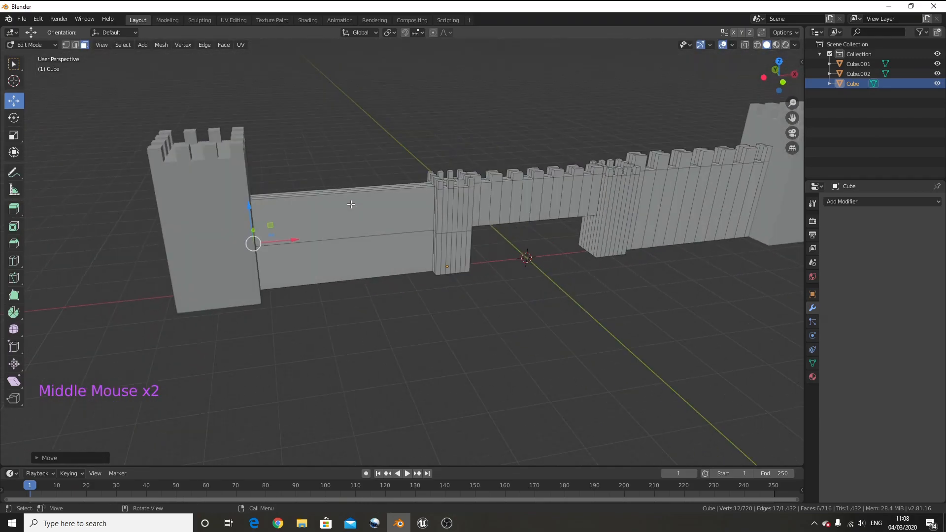
pyautogui.hotkey('ctrl', 'r')
pyautogui.scroll(1, 346, 195)
pyautogui.scroll(7, 345, 195)
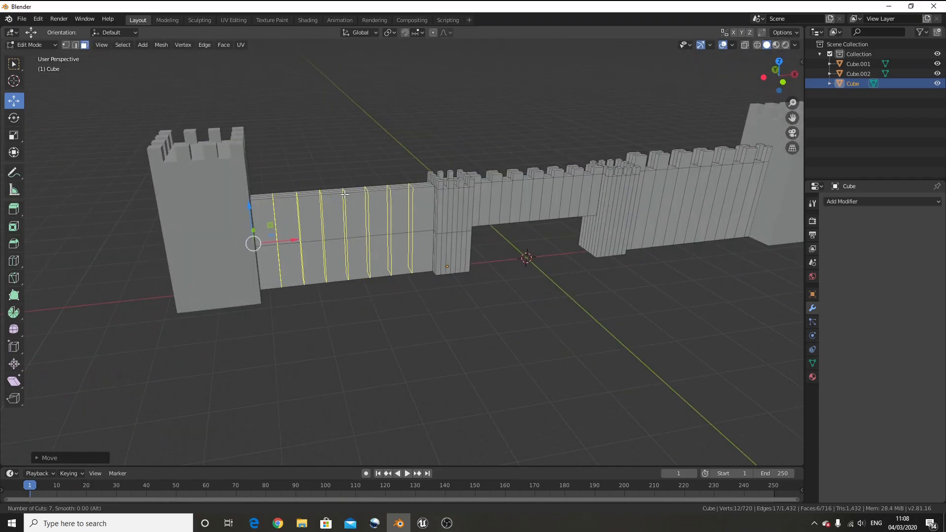
pyautogui.click(344, 196)
pyautogui.rightClick(344, 195)
# Step: Select alternate faces along both top edges of the negative X wall and extrude them upward about 3.8 m as battlements
pyautogui.moveTo(344, 195); pyautogui.dragTo(367, 221, button='middle')
pyautogui.scroll(2, 367, 221)
pyautogui.click(84, 44)
pyautogui.click(149, 208)
pyautogui.keyDown('shift'); pyautogui.click(154, 192); pyautogui.keyUp('shift')
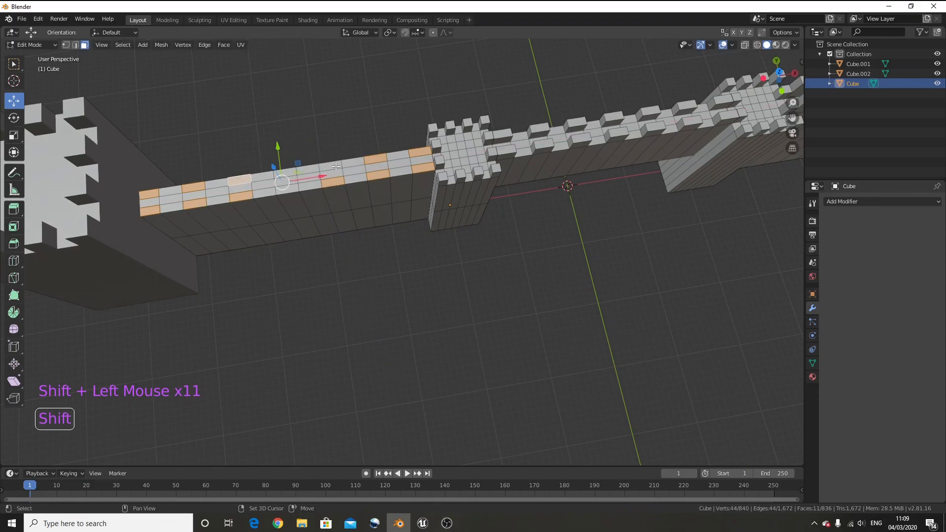
pyautogui.scroll(4, 345, 190)
pyautogui.moveTo(283, 187); pyautogui.dragTo(309, 154, button='middle')
pyautogui.keyDown('shift'); pyautogui.click(113, 278); pyautogui.keyUp('shift')
pyautogui.keyDown('shift'); pyautogui.click(66, 247); pyautogui.keyUp('shift')
pyautogui.scroll(-3, 389, 207)
pyautogui.scroll(-3, 322, 175)
pyautogui.press('e')
pyautogui.press('KP_1')
pyautogui.click(308, 105)
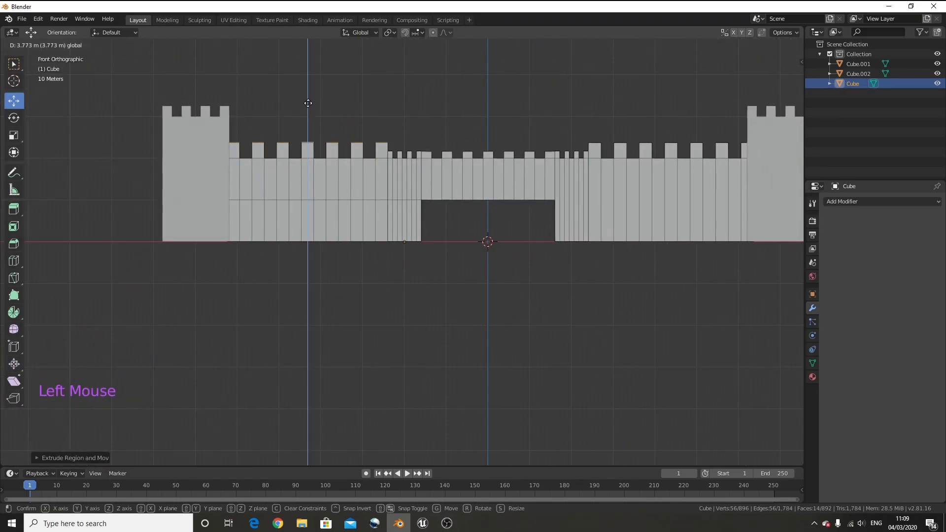
# Step: Examine the completed castle front from several angles in Object Mode with everything deselected
pyautogui.moveTo(445, 95); pyautogui.dragTo(348, 150, button='middle')
pyautogui.press('Tab')
pyautogui.scroll(-3, 349, 150)
pyautogui.press('a')
pyautogui.press('a')
pyautogui.press('Tab')
pyautogui.scroll(-3, 412, 151)
pyautogui.press('Tab')
pyautogui.moveTo(412, 152); pyautogui.dragTo(465, 142, button='middle')
pyautogui.press('a')
pyautogui.click(448, 265)
pyautogui.scroll(6, 448, 264)
pyautogui.moveTo(449, 264); pyautogui.dragTo(383, 170, button='middle')
pyautogui.scroll(-4, 184, 233)
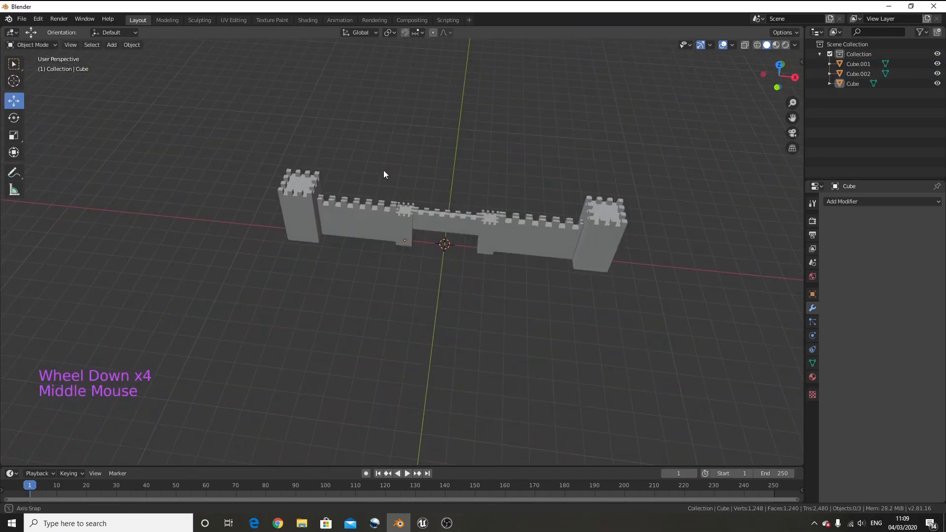
# Step: Duplicate the entire castle front, rotate the copy 90° about Z, and move it along X to the negative X end
pyautogui.press('a')
pyautogui.moveTo(559, 162); pyautogui.dragTo(554, 169, button='middle')
pyautogui.hotkey('shift', 'd')
pyautogui.write('r')
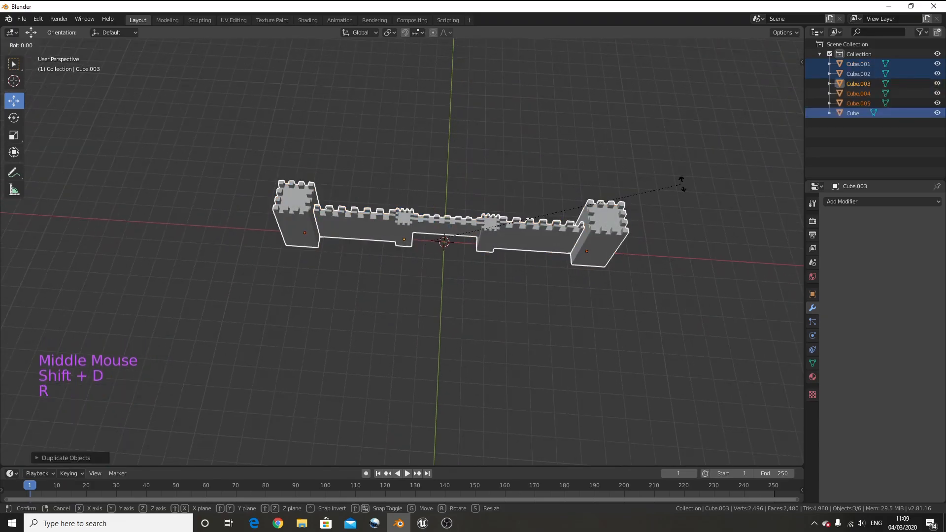
pyautogui.write('90')
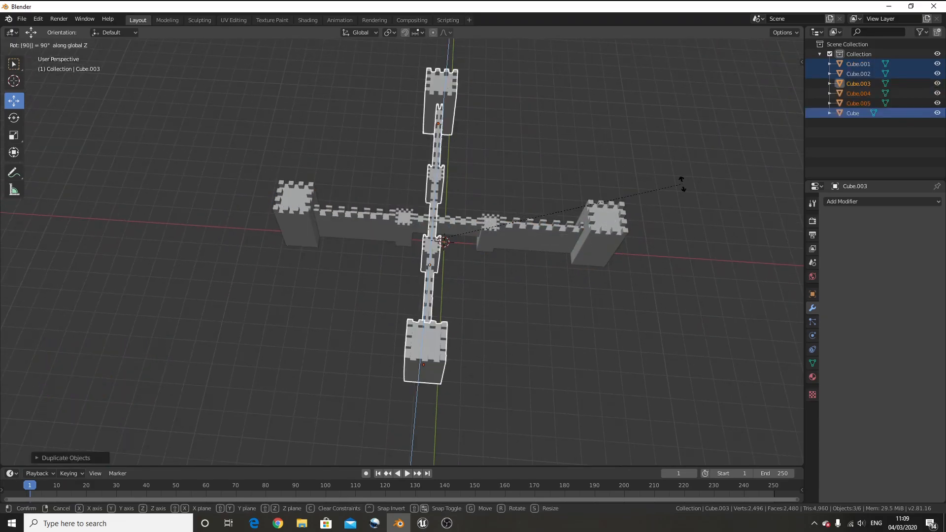
pyautogui.press('Return')
pyautogui.moveTo(475, 242); pyautogui.dragTo(339, 248)
pyautogui.click(339, 341)
pyautogui.press('Delete')
pyautogui.hotkey('ctrl', 'z')
pyautogui.hotkey('ctrl', 'z')
# Step: Move the rotated copy along positive Y until its end tower lines up with the front wall's corner tower
pyautogui.press('KP_1')
pyautogui.press('KP_3')
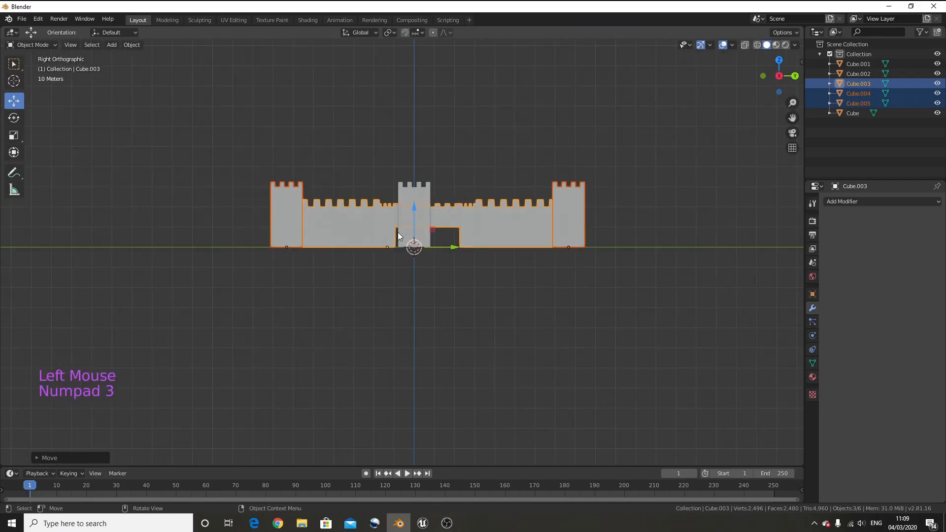
pyautogui.scroll(2, 398, 232)
pyautogui.moveTo(469, 246); pyautogui.dragTo(645, 250)
# Step: Delete the original large tower that overlaps the copied tower at the negative X corner
pyautogui.moveTo(530, 154); pyautogui.dragTo(182, 238, button='middle')
pyautogui.click(387, 289)
pyautogui.press('Delete')
# Step: Duplicate the negative X side wall together with its back end tower and rotate the copy parallel to the front wall
pyautogui.scroll(-3, 383, 241)
pyautogui.moveTo(383, 242); pyautogui.dragTo(561, 147, button='middle')
pyautogui.click(367, 292)
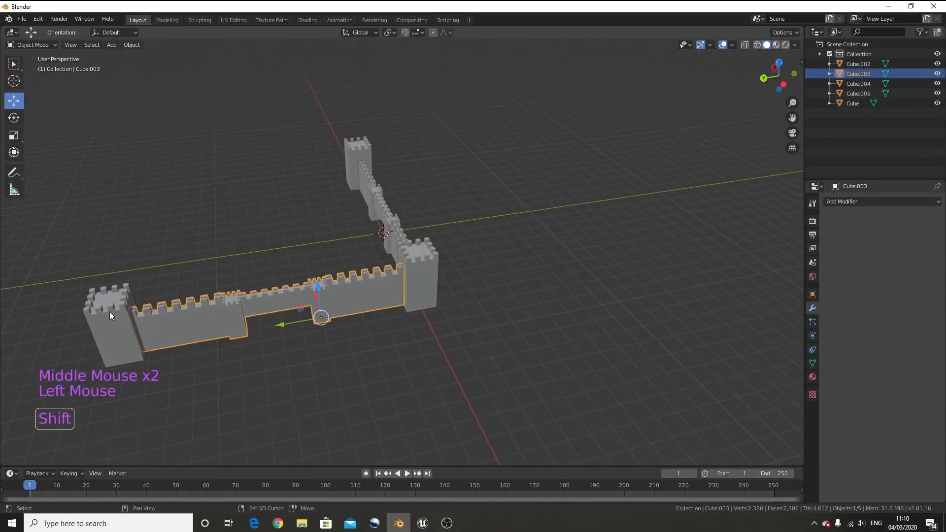
pyautogui.keyDown('shift'); pyautogui.click(111, 311); pyautogui.keyUp('shift')
pyautogui.hotkey('shift', 'd')
pyautogui.press('r')
pyautogui.click(362, 250)
# Step: Rotate the copied wall and tower half a turn so the tower sits at the positive X end
pyautogui.moveTo(362, 250); pyautogui.dragTo(378, 283, button='middle')
pyautogui.scroll(-3, 421, 331)
pyautogui.press('KP_1')
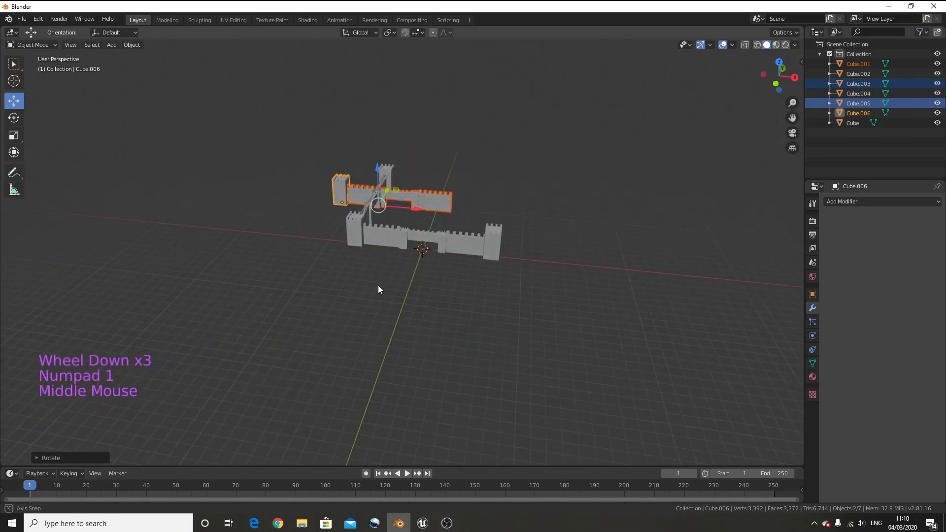
pyautogui.press('KP_1')
pyautogui.scroll(4, 347, 248)
pyautogui.moveTo(347, 247); pyautogui.dragTo(549, 160, button='middle')
pyautogui.press('r')
pyautogui.click(276, 82)
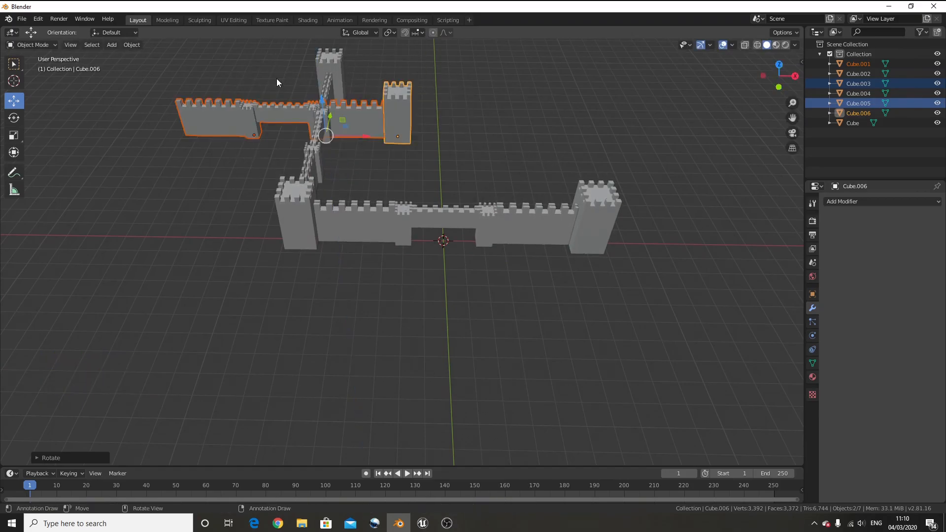
# Step: Move the rotated copy along X and Y until it forms the back wall joined to the existing back corner tower
pyautogui.press('KP_1')
pyautogui.moveTo(344, 246); pyautogui.dragTo(536, 249)
pyautogui.moveTo(654, 214); pyautogui.dragTo(557, 236, button='middle')
pyautogui.press('KP_7')
pyautogui.scroll(-3, 592, 168)
pyautogui.press('KP_3')
pyautogui.moveTo(573, 242); pyautogui.dragTo(611, 252)
pyautogui.moveTo(611, 252); pyautogui.dragTo(590, 201, button='middle')
pyautogui.press('KP_3')
pyautogui.scroll(2, 670, 234)
# Step: Duplicate the negative X side wall and move the copy along X to close the enclosure between the positive X corner towers
pyautogui.keyDown('shift'); pyautogui.moveTo(670, 235); pyautogui.dragTo(440, 206, button='middle'); pyautogui.keyUp('shift')
pyautogui.scroll(4, 522, 246)
pyautogui.scroll(-3, 509, 251)
pyautogui.click(355, 165)
pyautogui.hotkey('shift', 'd')
pyautogui.click(440, 205)
pyautogui.moveTo(336, 316); pyautogui.dragTo(634, 338)
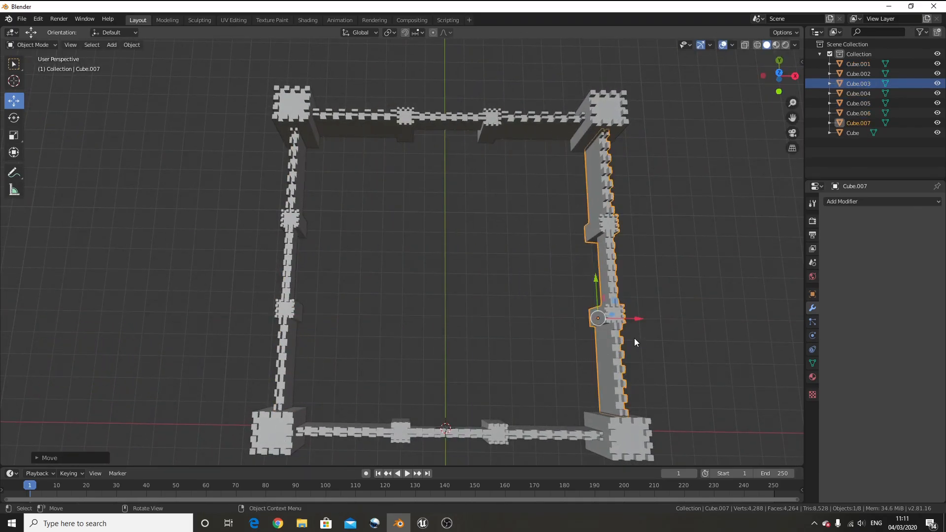
pyautogui.press('KP_3')
pyautogui.press('KP_1')
pyautogui.scroll(2, 604, 286)
pyautogui.keyDown('shift'); pyautogui.moveTo(604, 286); pyautogui.dragTo(498, 334, button='middle'); pyautogui.keyUp('shift')
pyautogui.scroll(7, 445, 215)
pyautogui.click(481, 310)
pyautogui.scroll(-5, 465, 293)
pyautogui.moveTo(465, 292); pyautogui.dragTo(409, 242, button='middle')
# Step: Examine the four-sided enclosure and its wall joints from several angles
pyautogui.press('a')
pyautogui.press('a')
pyautogui.press('a')
pyautogui.press('Tab')
pyautogui.press('Tab')
pyautogui.click(312, 272)
pyautogui.press('KP_1')
pyautogui.scroll(3, 296, 260)
pyautogui.keyDown('shift'); pyautogui.moveTo(297, 260); pyautogui.dragTo(280, 140, button='middle'); pyautogui.keyUp('shift')
pyautogui.scroll(-4, 351, 196)
# Step: Select every castle part and set all their origins to the 3D cursor
pyautogui.press('a')
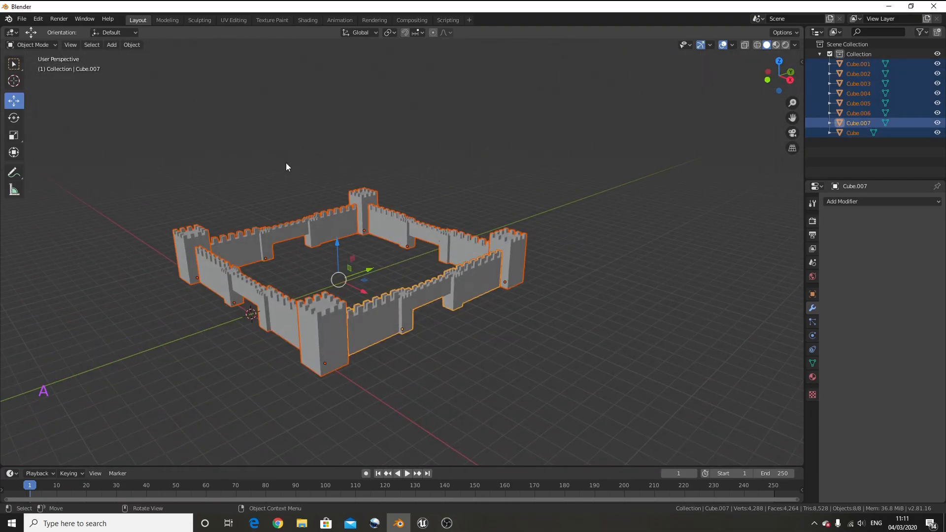
pyautogui.rightClick(252, 316)
pyautogui.click(335, 351)
# Step: Enter Edit Mode on all castle parts and circle-select the middle row of faces beneath the positive X wall's gateway
pyautogui.moveTo(327, 315); pyautogui.dragTo(247, 124, button='middle')
pyautogui.press('Tab')
pyautogui.scroll(4, 380, 175)
pyautogui.moveTo(379, 176)
pyautogui.keyDown('shift'); pyautogui.mouseDown(button='middle')
pyautogui.moveTo(359, 222)
pyautogui.moveTo(368, 242)
pyautogui.moveTo(363, 155)
pyautogui.moveTo(386, 179)
pyautogui.mouseUp(button='middle'); pyautogui.keyUp('shift')
pyautogui.scroll(4, 363, 154)
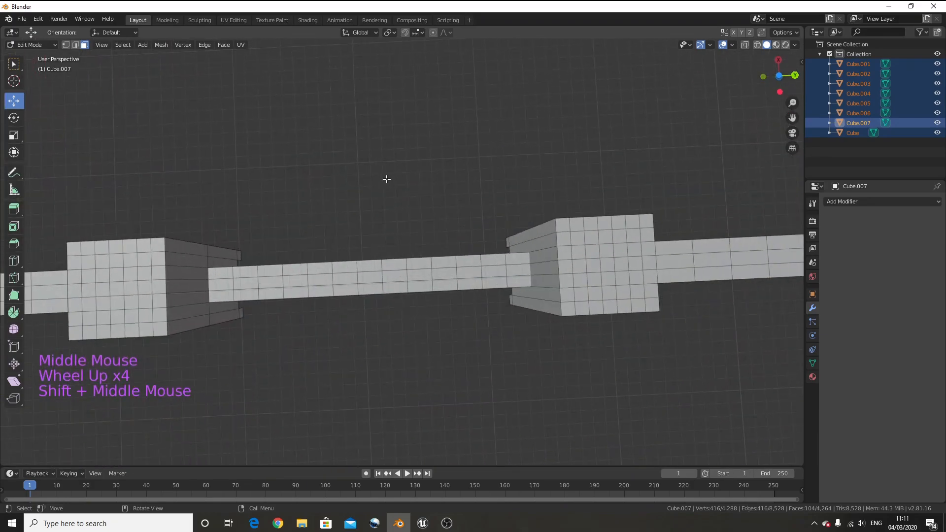
pyautogui.press('KP_9')
pyautogui.scroll(-10, 387, 179)
pyautogui.press('KP_5')
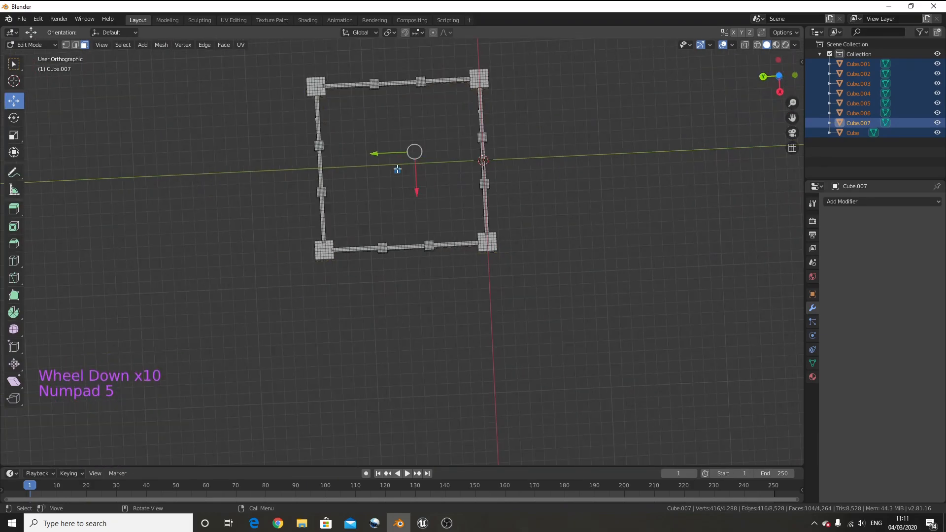
pyautogui.scroll(11, 432, 208)
pyautogui.click(307, 218)
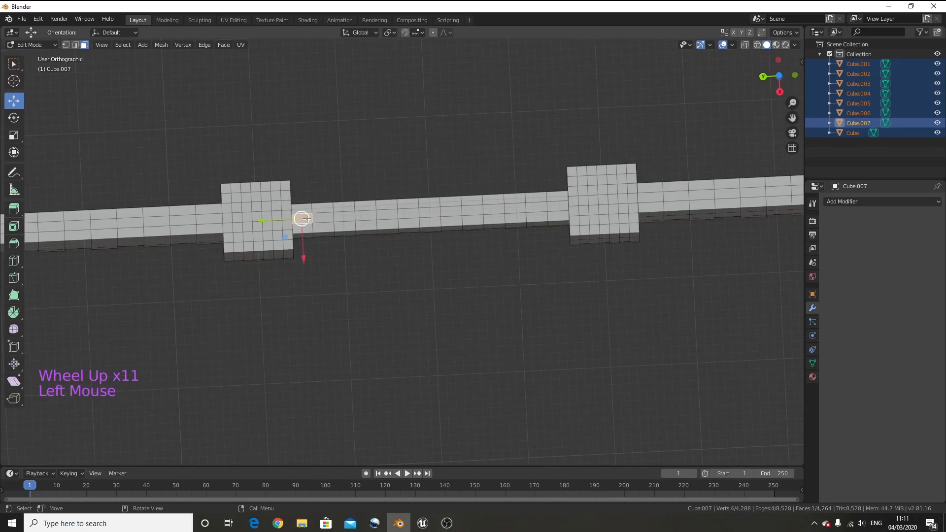
pyautogui.keyDown('shift'); pyautogui.click(341, 217); pyautogui.keyUp('shift')
pyautogui.click(300, 220)
pyautogui.click(300, 221)
pyautogui.click(299, 220)
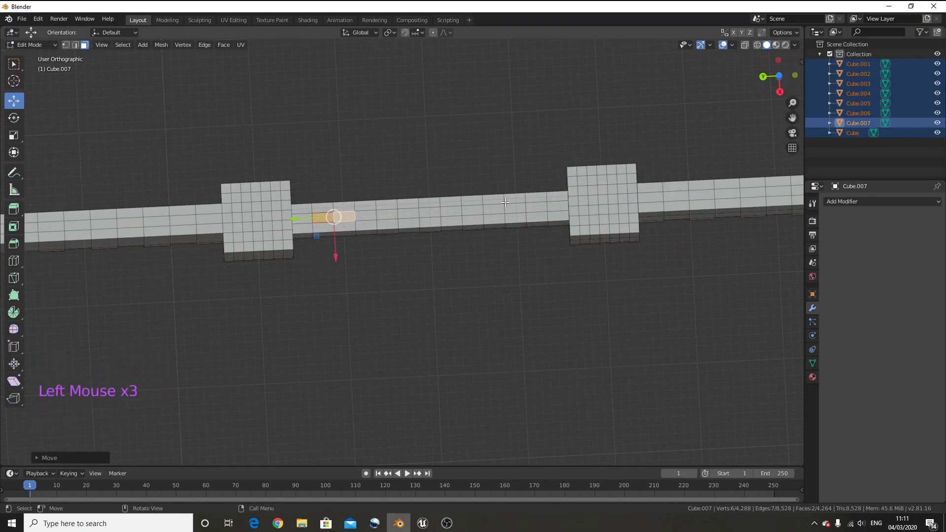
pyautogui.scroll(3, 587, 195)
pyautogui.press('c')
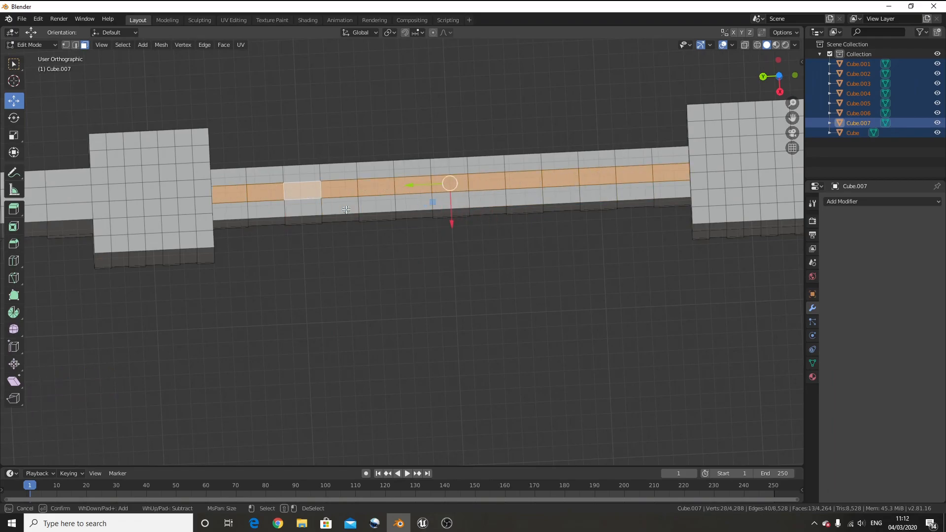
# Step: Add the middle row of faces beneath the back wall's gateway to the selection
pyautogui.scroll(-10, 347, 210)
pyautogui.moveTo(346, 209); pyautogui.dragTo(520, 79, button='middle')
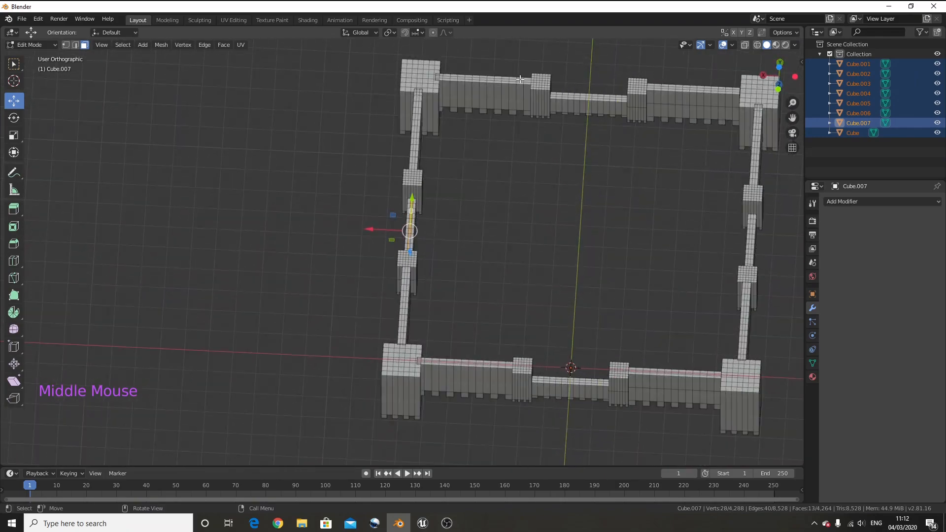
pyautogui.press('KP_9')
pyautogui.press('KP_5')
pyautogui.press('KP_8')
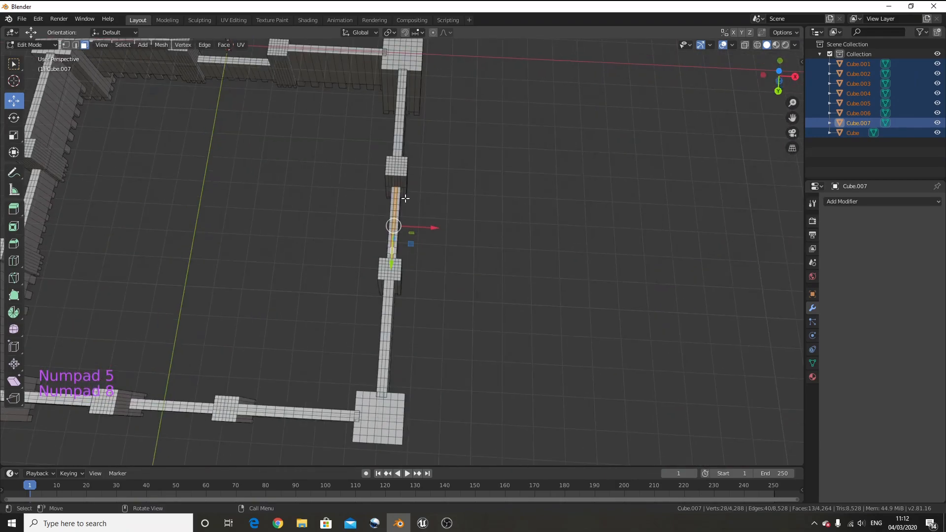
pyautogui.scroll(5, 443, 221)
pyautogui.keyDown('shift'); pyautogui.moveTo(405, 198); pyautogui.dragTo(595, 395, button='middle'); pyautogui.keyUp('shift')
pyautogui.press('c')
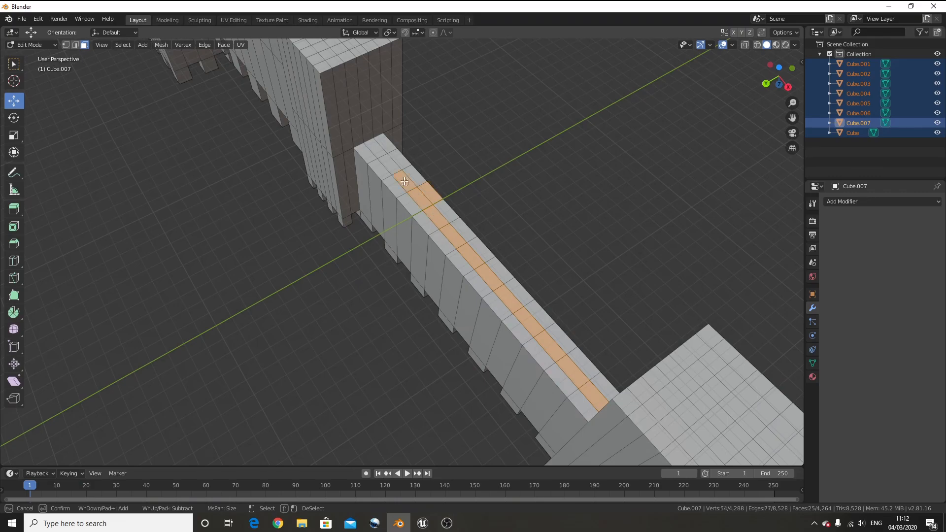
# Step: Add the middle row of faces beneath the negative X wall's gateway to the selection
pyautogui.moveTo(414, 182); pyautogui.dragTo(291, 266, button='middle')
pyautogui.scroll(-5, 291, 266)
pyautogui.scroll(3, 247, 367)
pyautogui.keyDown('shift'); pyautogui.moveTo(183, 380); pyautogui.dragTo(388, 264, button='middle'); pyautogui.keyUp('shift')
pyautogui.scroll(1, 388, 264)
pyautogui.press('c')
pyautogui.click(567, 211)
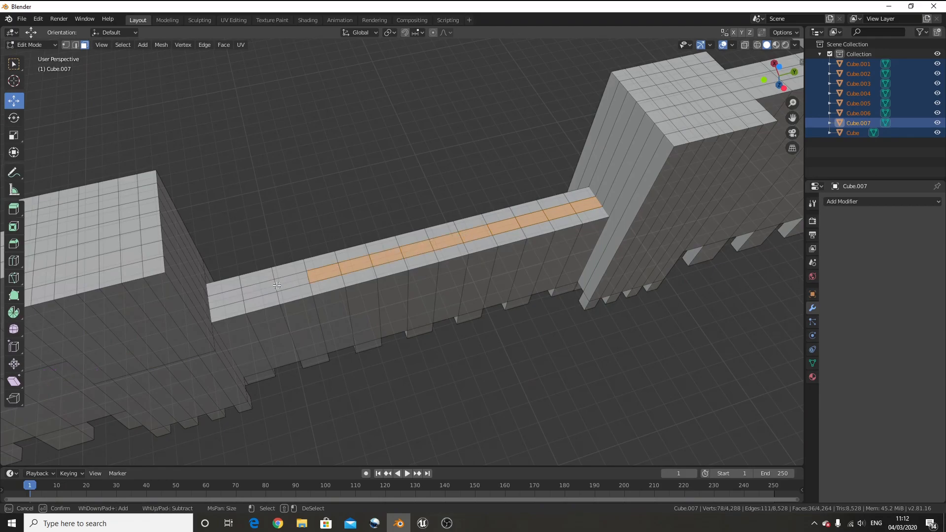
# Step: Add the middle row of faces beneath the front wall's gateway to the selection
pyautogui.scroll(-4, 235, 296)
pyautogui.moveTo(281, 276); pyautogui.dragTo(342, 276, button='middle')
pyautogui.scroll(1, 415, 369)
pyautogui.press('c')
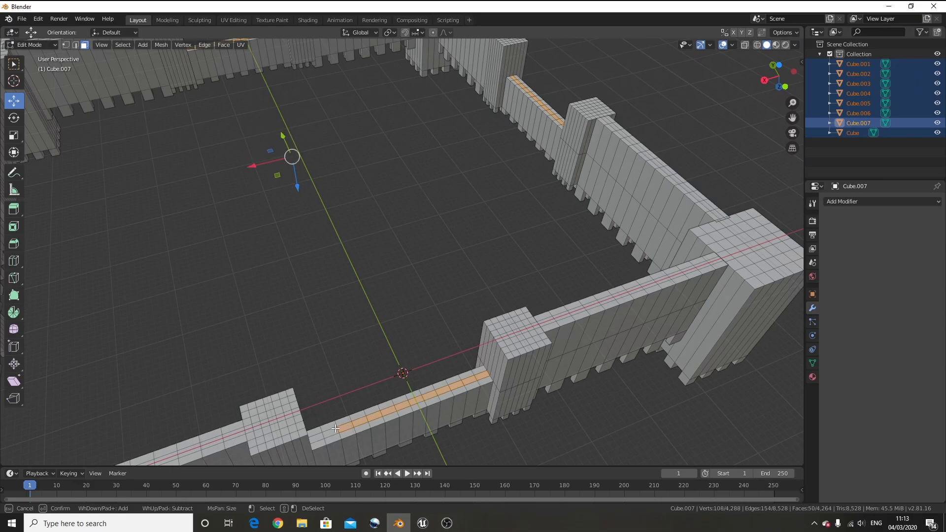
# Step: Try to extrude the selected middle rows of faces beneath all four gateways and return to Object Mode
pyautogui.scroll(-2, 413, 362)
pyautogui.moveTo(412, 362); pyautogui.dragTo(469, 205, button='middle')
pyautogui.press('KP_1')
pyautogui.scroll(2, 431, 370)
pyautogui.scroll(3, 508, 199)
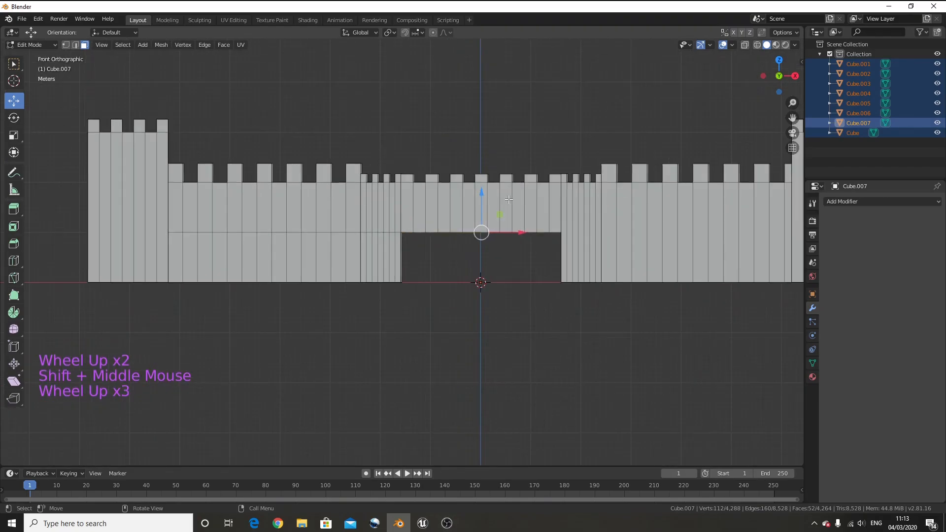
pyautogui.press('e')
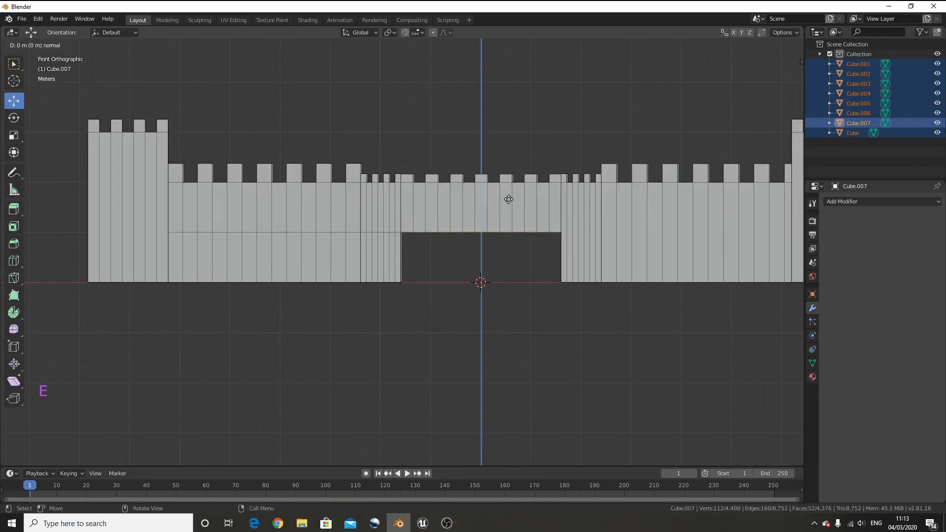
pyautogui.click(508, 199)
pyautogui.moveTo(509, 199); pyautogui.dragTo(507, 162, button='middle')
pyautogui.scroll(-1, 513, 185)
pyautogui.keyDown('shift'); pyautogui.moveTo(508, 162); pyautogui.dragTo(437, 190, button='middle'); pyautogui.keyUp('shift')
pyautogui.scroll(-2, 437, 189)
pyautogui.moveTo(422, 146); pyautogui.dragTo(509, 247, button='middle')
pyautogui.press('Tab')
pyautogui.scroll(-3, 440, 238)
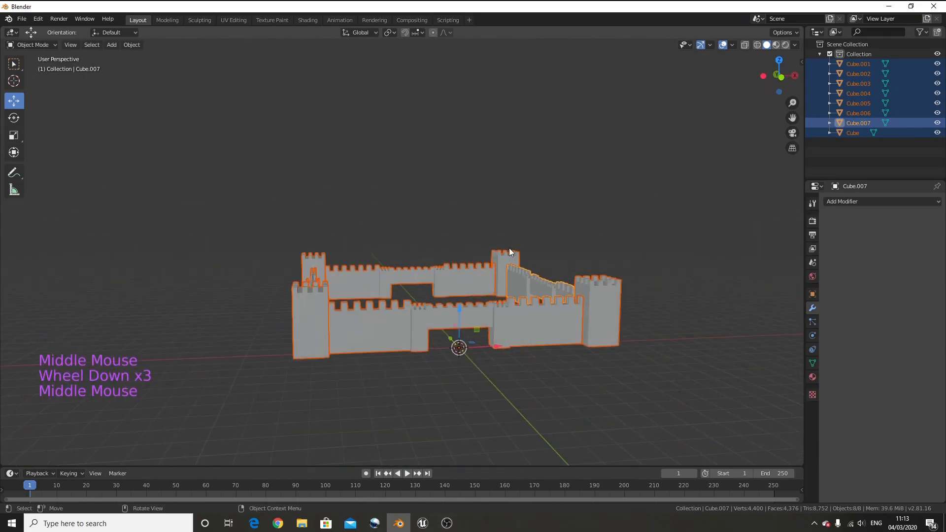
# Step: Examine the front gateway up close from the front view and deselect all castle parts
pyautogui.press('KP_1')
pyautogui.scroll(1, 437, 391)
pyautogui.keyDown('shift'); pyautogui.moveTo(437, 390); pyautogui.dragTo(460, 266, button='middle'); pyautogui.keyUp('shift')
pyautogui.scroll(5, 519, 220)
pyautogui.keyDown('shift'); pyautogui.moveTo(520, 220); pyautogui.dragTo(529, 264, button='middle'); pyautogui.keyUp('shift')
pyautogui.scroll(3, 451, 211)
pyautogui.scroll(-6, 454, 217)
pyautogui.scroll(-3, 529, 265)
pyautogui.press('a')
pyautogui.press('a')
pyautogui.press('a')
# Step: Add a plane at the 3D cursor, rotate it upright, and raise it along Z to the middle of the front gateway opening
pyautogui.hotkey('shift', 'a')
pyautogui.moveTo(485, 268)
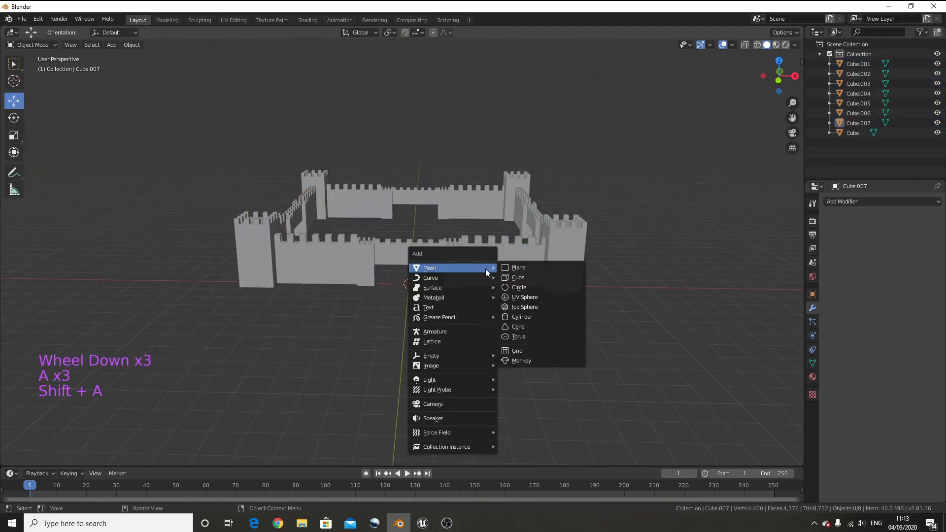
pyautogui.click(524, 269)
pyautogui.press('KP_1')
pyautogui.scroll(12, 484, 278)
pyautogui.keyDown('shift'); pyautogui.moveTo(537, 143); pyautogui.dragTo(494, 302, button='middle'); pyautogui.keyUp('shift')
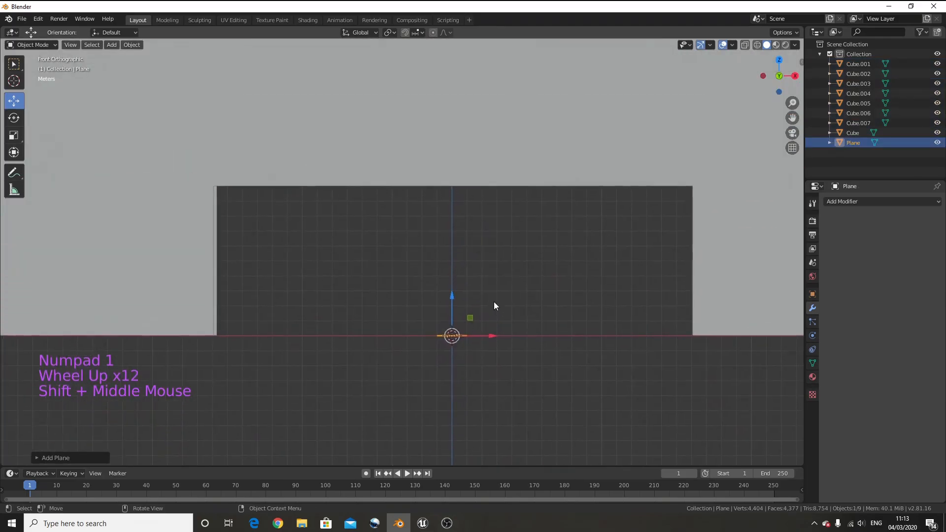
pyautogui.press('r')
pyautogui.click(482, 296)
pyautogui.moveTo(450, 295); pyautogui.dragTo(474, 225)
pyautogui.press('s')
pyautogui.press('x')
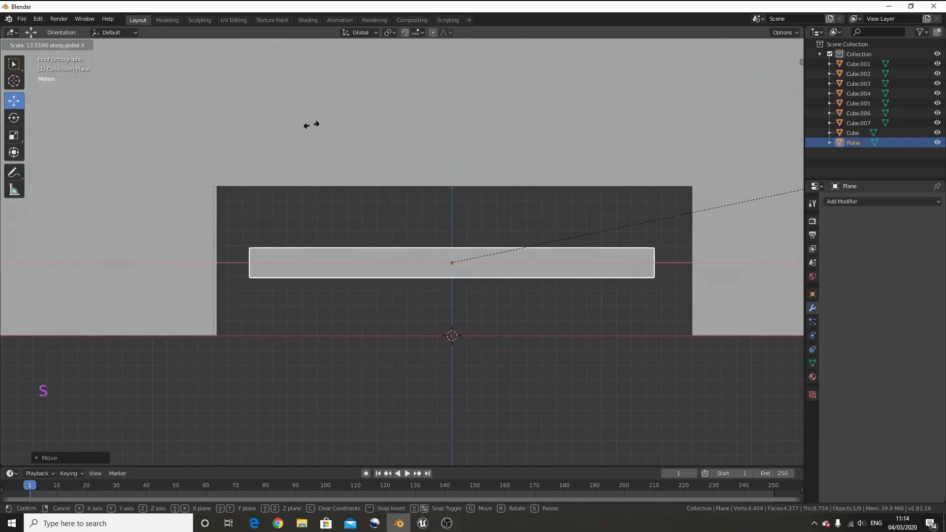
pyautogui.rightClick(428, 107)
pyautogui.press('KP_1')
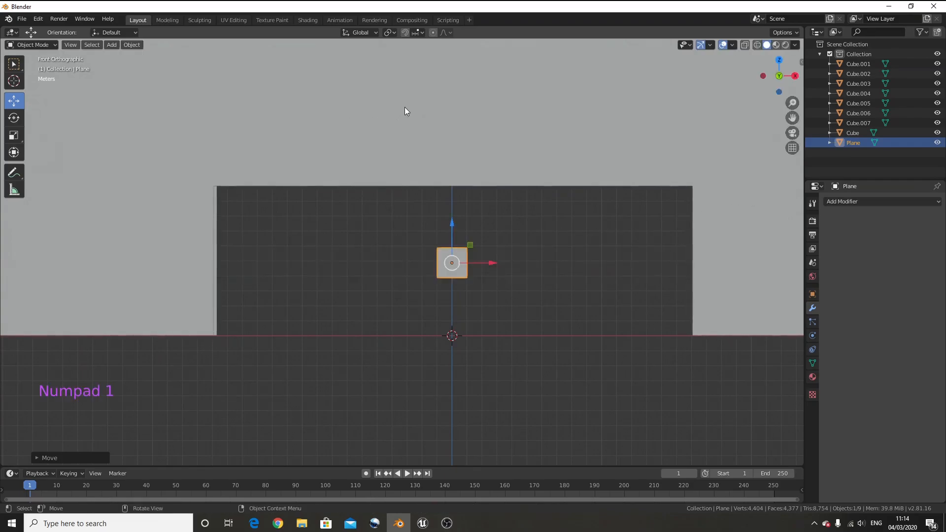
pyautogui.press('KP_5')
pyautogui.press('KP_1')
pyautogui.press('x')
# Step: Scale the upright plane along X and then Z to fill the front gateway opening
pyautogui.press('s')
pyautogui.press('x')
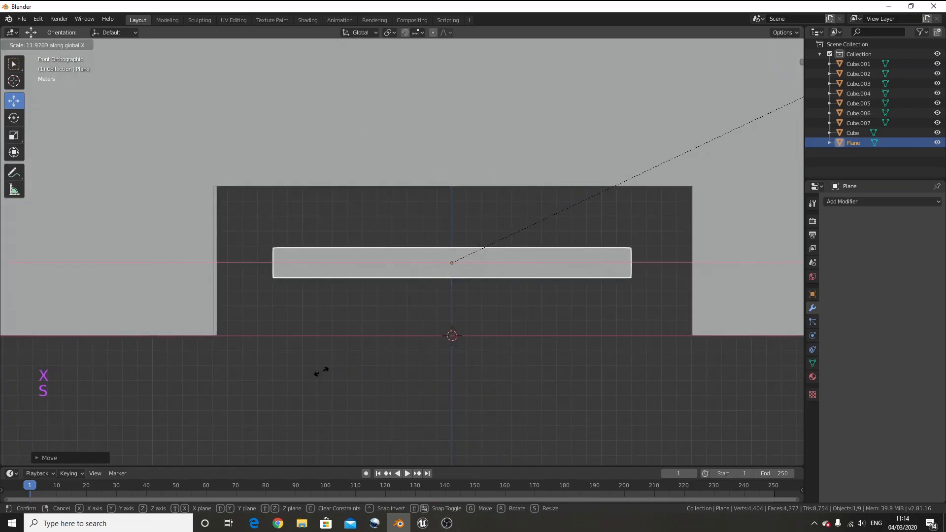
pyautogui.click(563, 275)
pyautogui.press('s')
pyautogui.press('z')
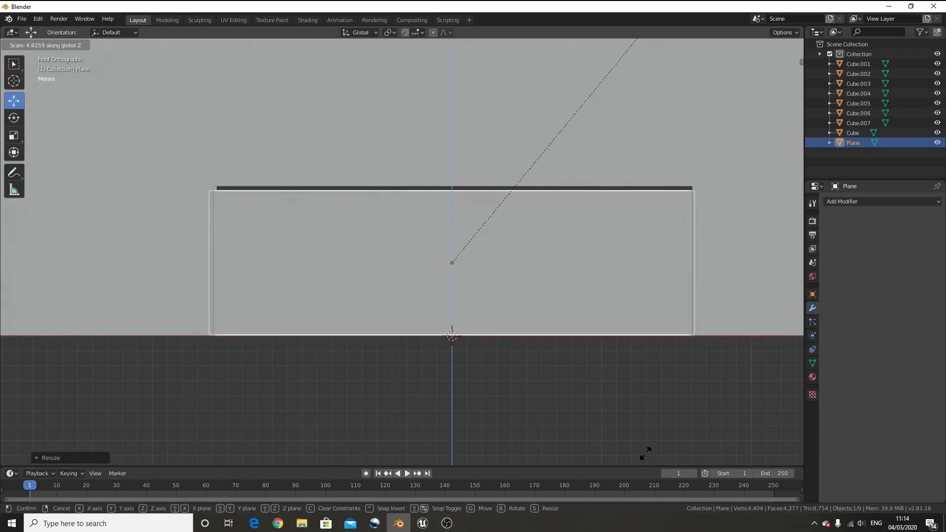
pyautogui.click(648, 439)
# Step: Nudge the gate plane slightly upward along Z and rename it Gate 1
pyautogui.scroll(-6, 642, 435)
pyautogui.moveTo(643, 434); pyautogui.dragTo(586, 322, button='middle')
pyautogui.press('KP_1')
pyautogui.scroll(1, 588, 323)
pyautogui.moveTo(422, 216)
pyautogui.mouseDown()
pyautogui.moveTo(422, 154)
pyautogui.moveTo(426, 213)
pyautogui.mouseUp()
pyautogui.click(852, 143)
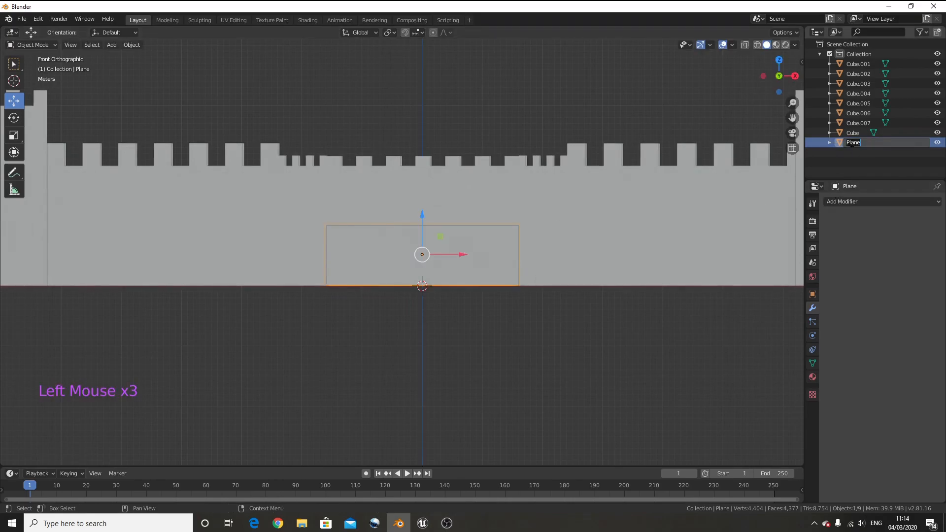
pyautogui.click(678, 225)
# Step: Select all eight tower and wall parts of the castle and join them into one object
pyautogui.scroll(-1, 678, 225)
pyautogui.scroll(-3, 678, 226)
pyautogui.moveTo(678, 225); pyautogui.dragTo(548, 231, button='middle')
pyautogui.keyDown('shift'); pyautogui.click(649, 285); pyautogui.keyUp('shift')
pyautogui.moveTo(649, 284); pyautogui.dragTo(490, 318, button='middle')
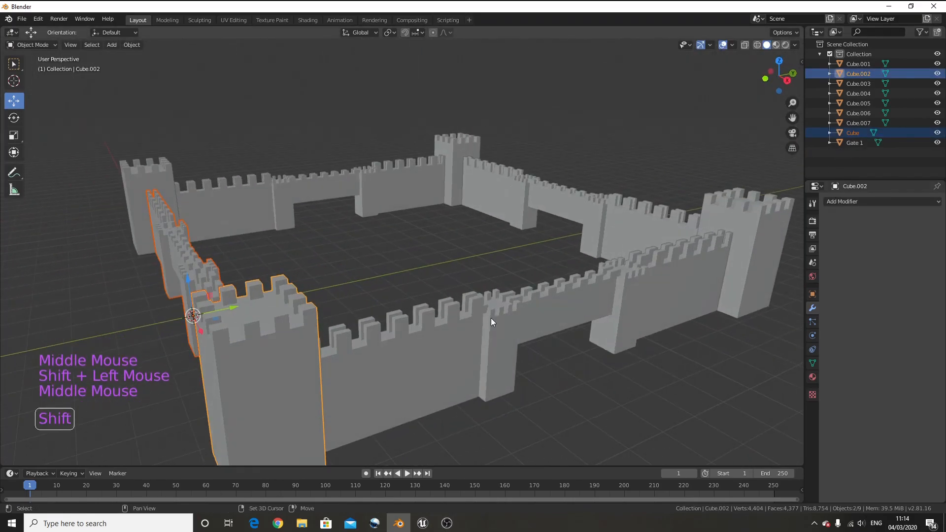
pyautogui.keyDown('shift'); pyautogui.click(445, 340); pyautogui.keyUp('shift')
pyautogui.keyDown('shift'); pyautogui.click(707, 227); pyautogui.keyUp('shift')
pyautogui.keyDown('shift'); pyautogui.click(590, 216); pyautogui.keyUp('shift')
pyautogui.keyDown('shift'); pyautogui.click(456, 162); pyautogui.keyUp('shift')
pyautogui.keyDown('shift'); pyautogui.click(415, 179); pyautogui.keyUp('shift')
pyautogui.keyDown('shift'); pyautogui.click(152, 175); pyautogui.keyUp('shift')
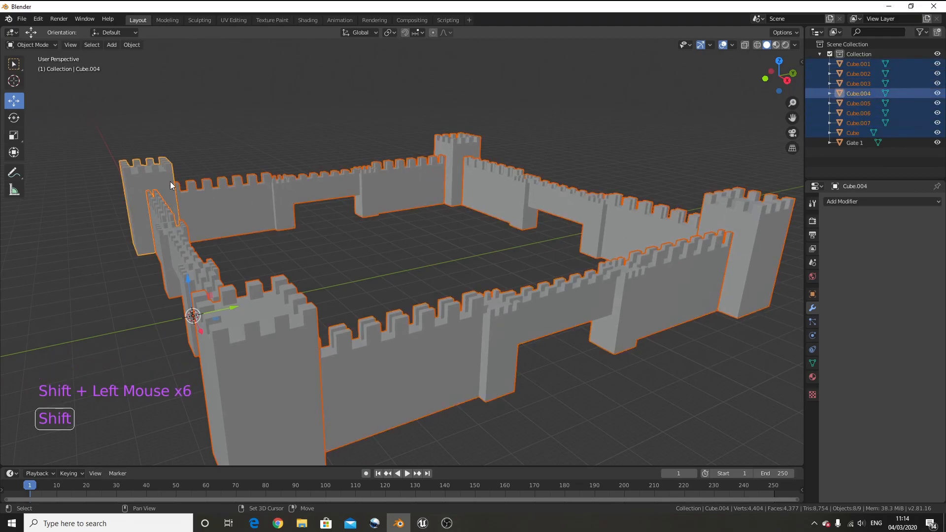
pyautogui.hotkey('ctrl', 'j')
# Step: Duplicate the front gate plane and move the copy along Y into the back gateway
pyautogui.click(480, 314)
pyautogui.moveTo(411, 285); pyautogui.dragTo(408, 317, button='middle')
pyautogui.click(431, 294)
pyautogui.press('KP_3')
pyautogui.hotkey('shift', 'd')
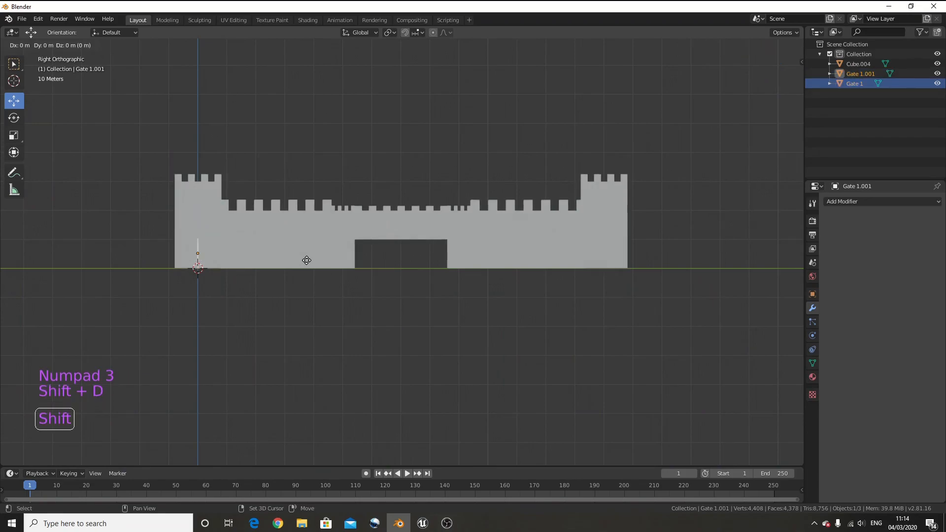
pyautogui.scroll(3, 235, 255)
pyautogui.moveTo(89, 253); pyautogui.dragTo(788, 274)
# Step: Duplicate the front and back gates together and rotate the copies 90 degrees about Z into the side gateways
pyautogui.moveTo(732, 275); pyautogui.dragTo(613, 261, button='middle')
pyautogui.scroll(2, 458, 312)
pyautogui.keyDown('shift'); pyautogui.moveTo(411, 174); pyautogui.dragTo(462, 316, button='middle'); pyautogui.keyUp('shift')
pyautogui.scroll(-6, 466, 342)
pyautogui.keyDown('shift'); pyautogui.click(411, 262); pyautogui.keyUp('shift')
pyautogui.hotkey('shift', 'd')
pyautogui.press('r')
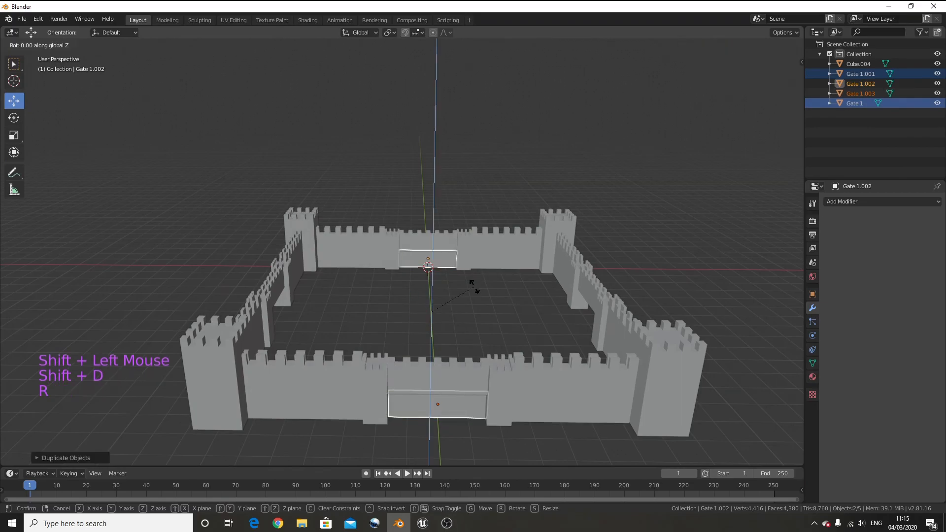
pyautogui.write('90')
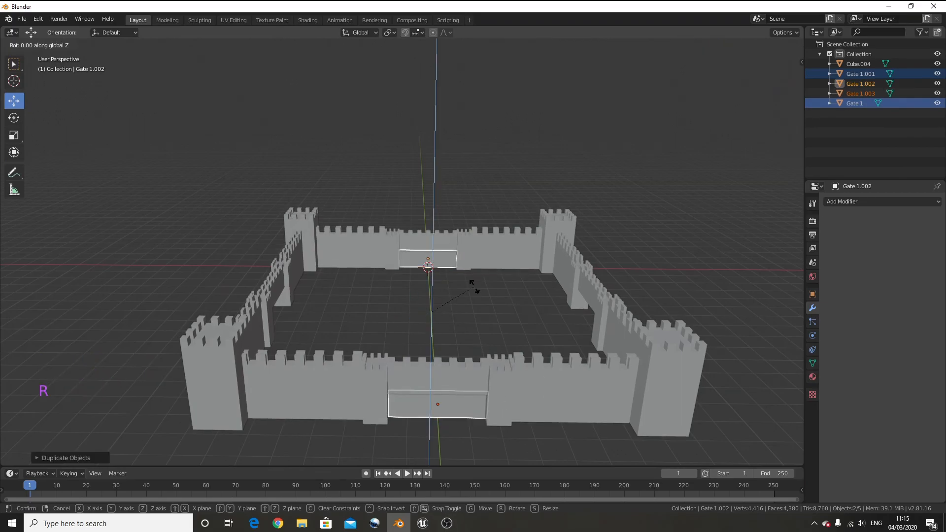
pyautogui.press('Return')
# Step: Rename the original front gate from Gate 1 to Gate Front
pyautogui.moveTo(474, 285); pyautogui.dragTo(462, 249, button='middle')
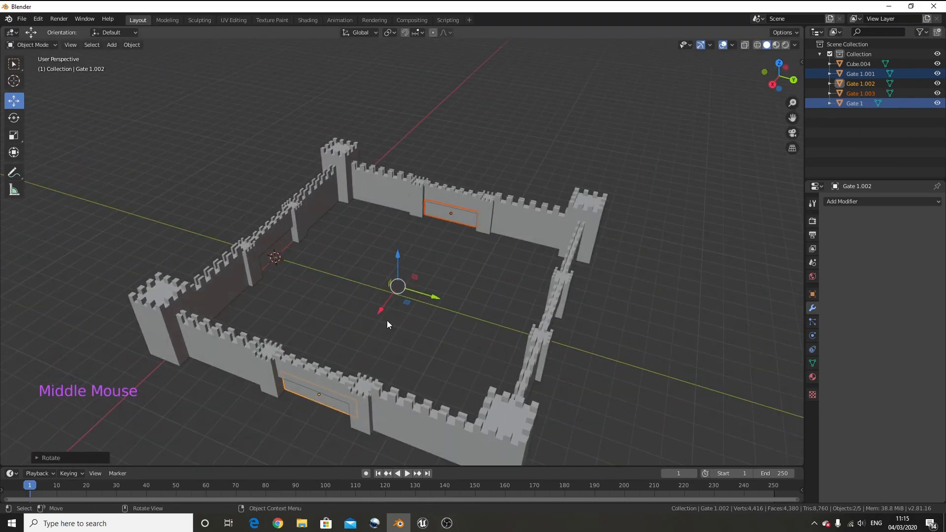
pyautogui.press('KP_1')
pyautogui.click(369, 331)
pyautogui.moveTo(369, 331); pyautogui.dragTo(199, 335, button='middle')
pyautogui.click(199, 335)
pyautogui.doubleClick(857, 103)
pyautogui.write('Front')
pyautogui.press('Return')
# Step: Rename the back gate GateBack and give both side gates the base name GateRight
pyautogui.click(862, 103)
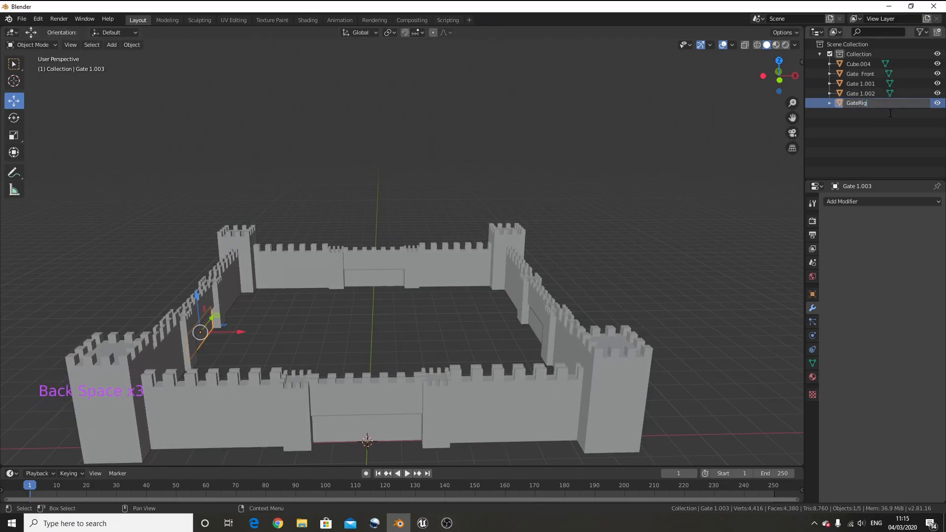
pyautogui.click(870, 84)
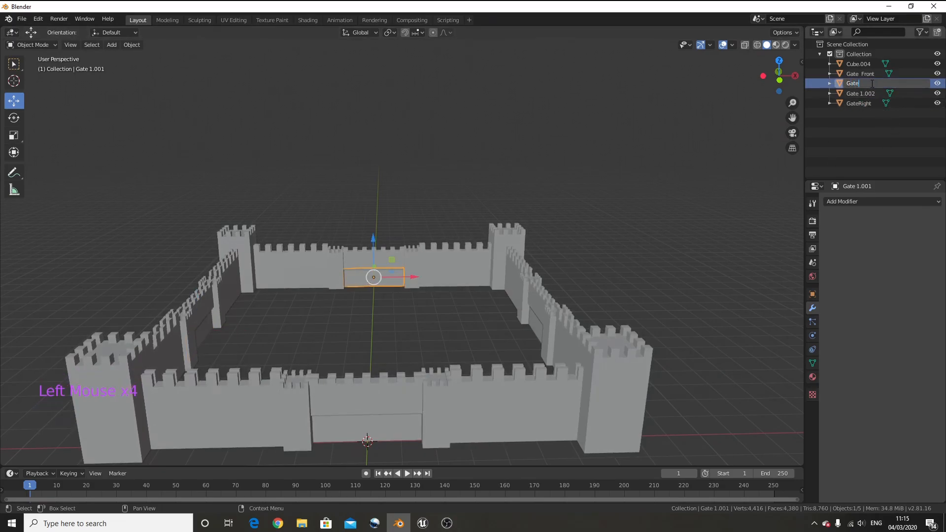
pyautogui.doubleClick(861, 84)
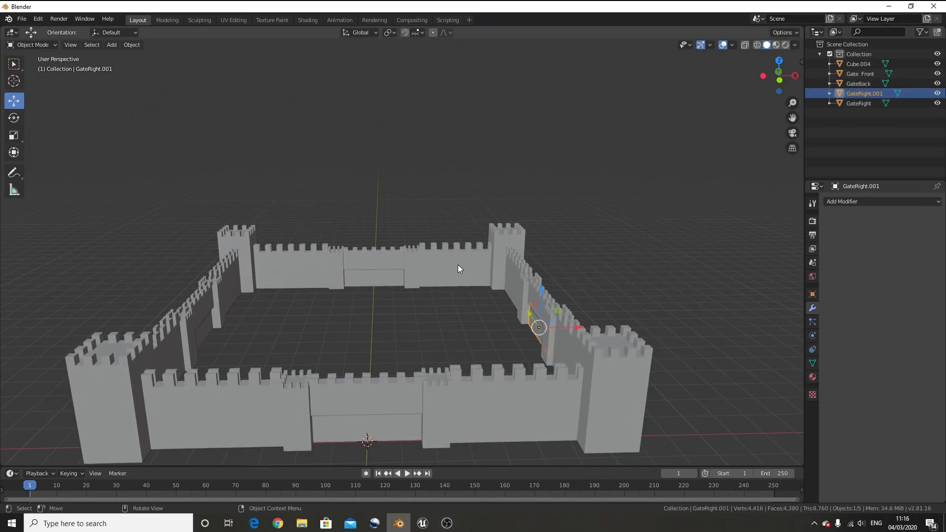
# Step: Rename the gate in the castle's left side wall GateLeft
pyautogui.doubleClick(873, 104)
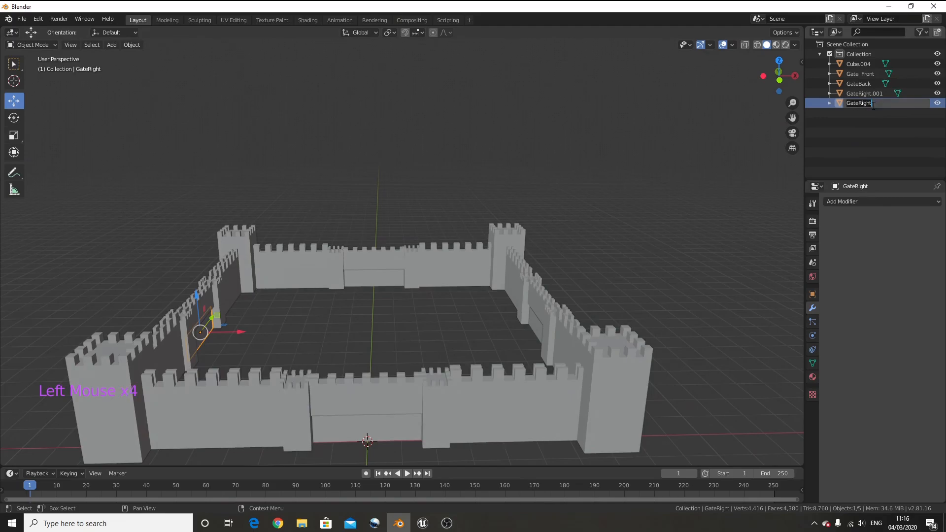
pyautogui.press('BackSpace')
pyautogui.press('BackSpace')
pyautogui.press('BackSpace')
pyautogui.press('BackSpace')
pyautogui.press('BackSpace')
pyautogui.write('Left')
pyautogui.press('Return')
pyautogui.scroll(-2, 879, 135)
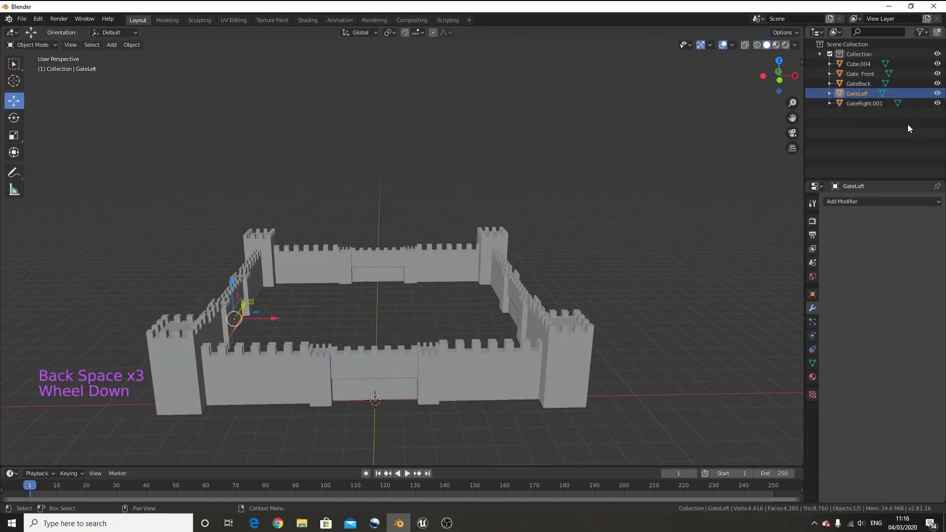
# Step: Remove the .001 suffix from the right side gate's name so it reads GateRight
pyautogui.click(867, 105)
pyautogui.doubleClick(867, 104)
pyautogui.press('BackSpace')
pyautogui.press('BackSpace')
pyautogui.press('BackSpace')
pyautogui.press('BackSpace')
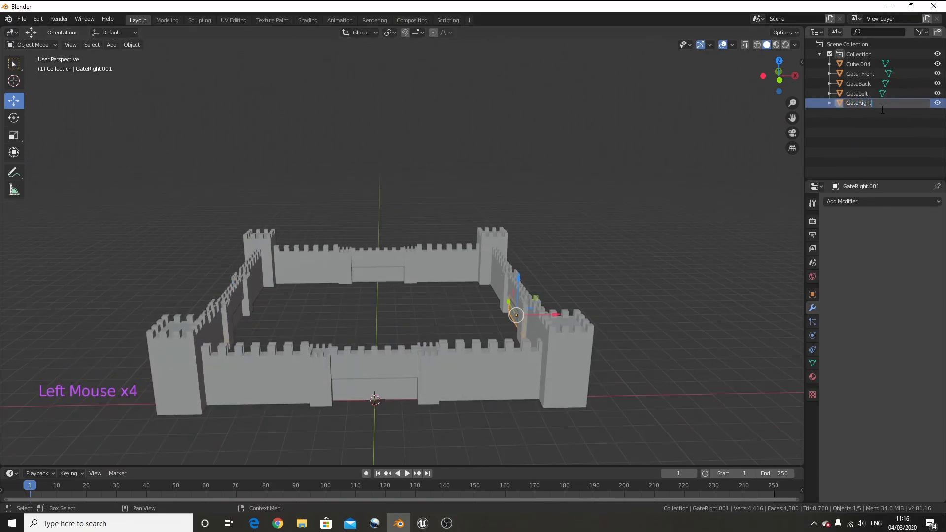
pyautogui.press('Return')
# Step: Rename the joined castle object MainCastleWalls
pyautogui.click(870, 64)
pyautogui.doubleClick(870, 64)
pyautogui.write('Ma')
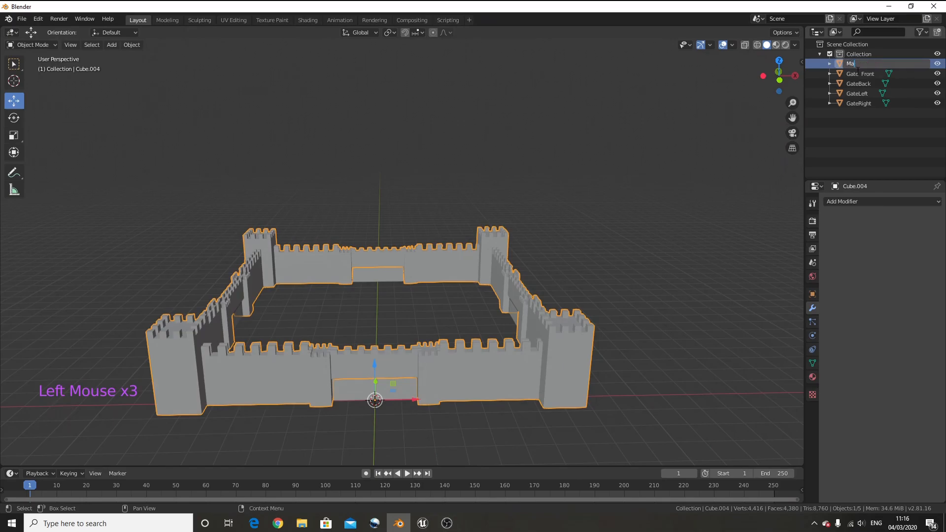
pyautogui.write('inCastleWalls')
pyautogui.click(627, 190)
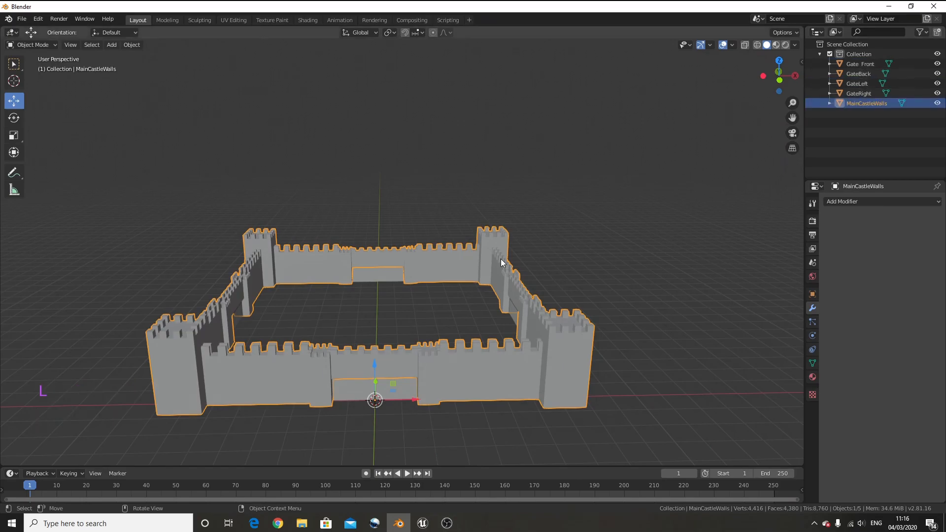
# Step: Select the front gate in front view and turn the outliner area into a wider UV Editor
pyautogui.scroll(2, 418, 335)
pyautogui.click(349, 391)
pyautogui.moveTo(418, 335); pyautogui.dragTo(470, 320, button='middle')
pyautogui.keyDown('shift'); pyautogui.click(397, 290); pyautogui.keyUp('shift')
pyautogui.click(285, 402)
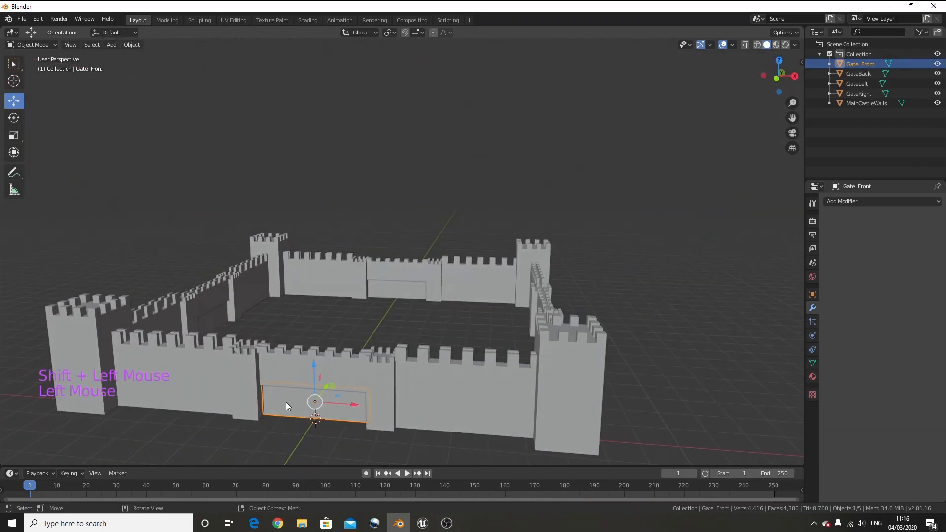
pyautogui.press('KP_1')
pyautogui.moveTo(803, 72); pyautogui.dragTo(675, 63)
pyautogui.click(706, 32)
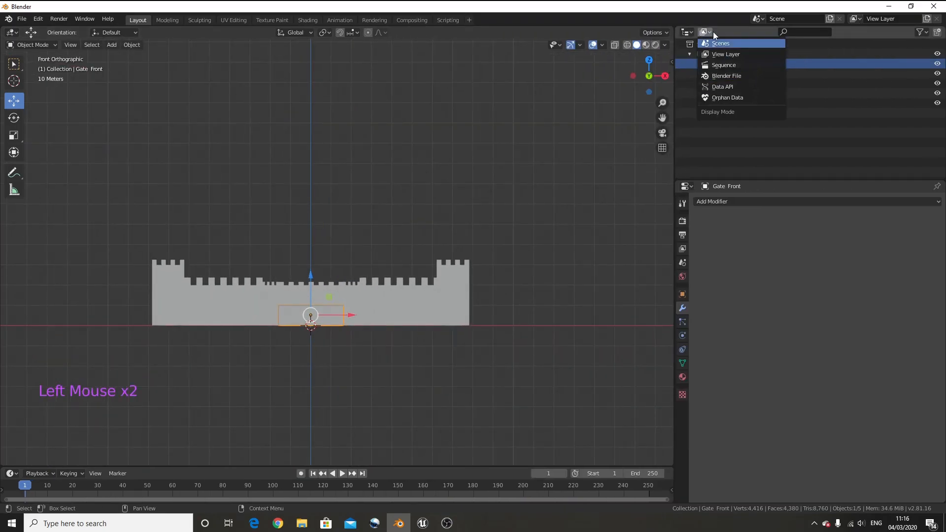
pyautogui.click(686, 32)
pyautogui.click(390, 88)
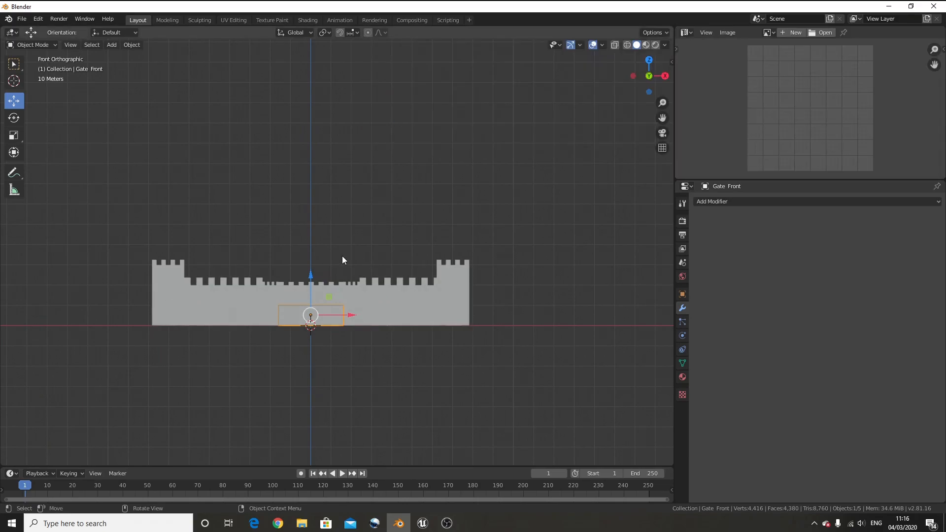
# Step: Unwrap all faces of MainCastleWalls with Smart UV Project, keeping the default settings
pyautogui.press('Tab')
pyautogui.press('Tab')
pyautogui.moveTo(344, 280); pyautogui.dragTo(361, 310, button='middle')
pyautogui.click(362, 346)
pyautogui.press('Tab')
pyautogui.press('Tab')
pyautogui.click(295, 310)
pyautogui.press('Tab')
pyautogui.press('a')
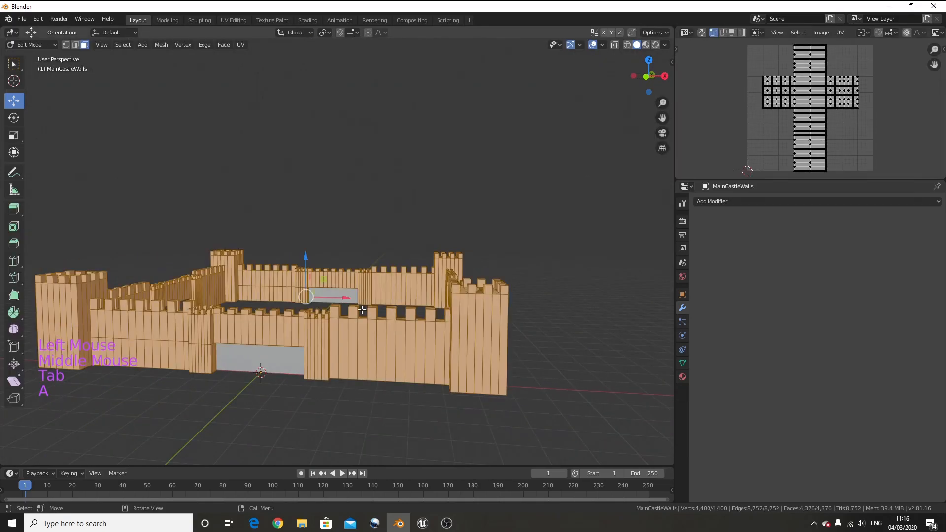
pyautogui.press('u')
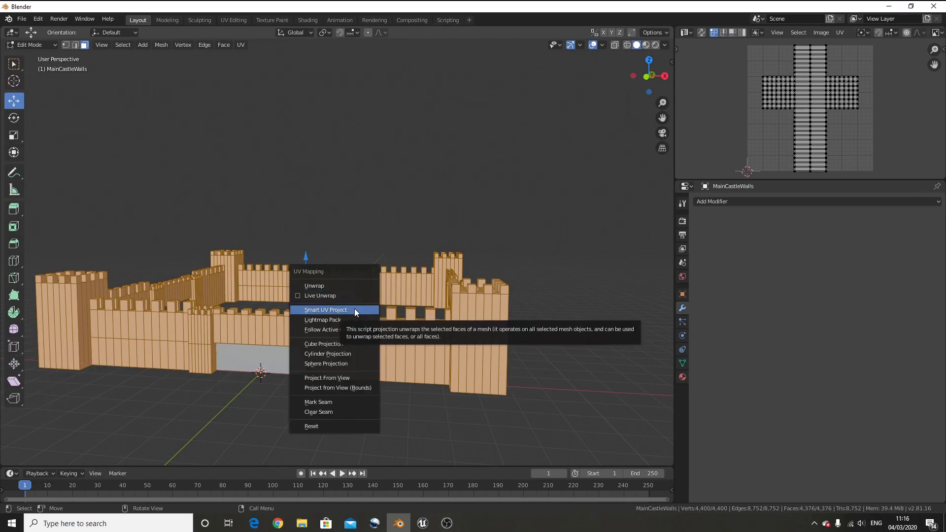
pyautogui.click(355, 309)
pyautogui.click(392, 384)
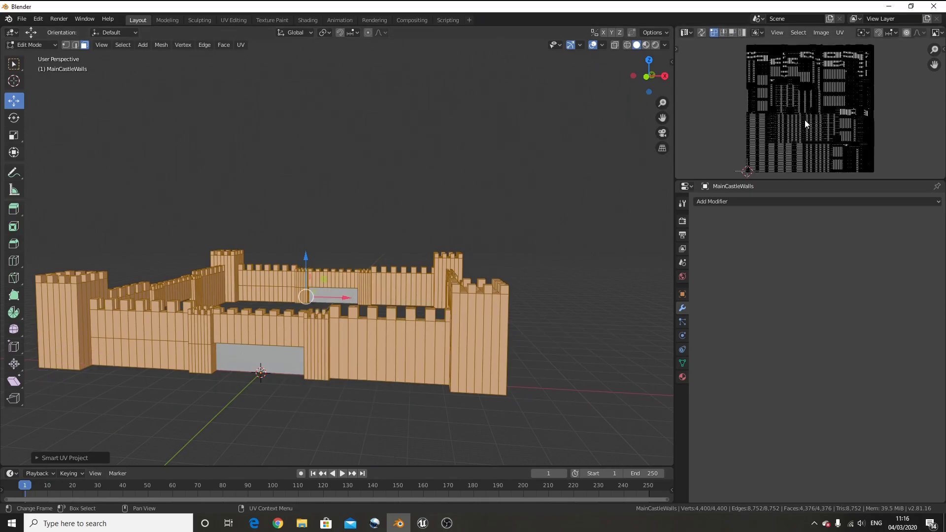
# Step: Select the whole UV layout of the castle walls and scale it in the UV Editor
pyautogui.press('a')
pyautogui.press('s')
pyautogui.click(899, 103)
# Step: Export MainCastleWalls as FBX with Selected Objects only, overwriting Castle Main.fbx in the Gate folder
pyautogui.scroll(-2, 385, 236)
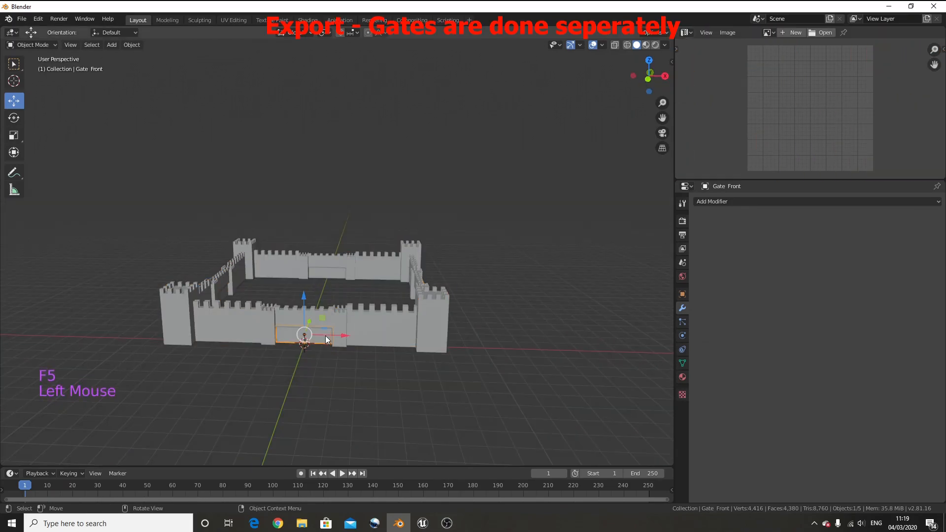
pyautogui.moveTo(325, 336); pyautogui.dragTo(117, 107, button='middle')
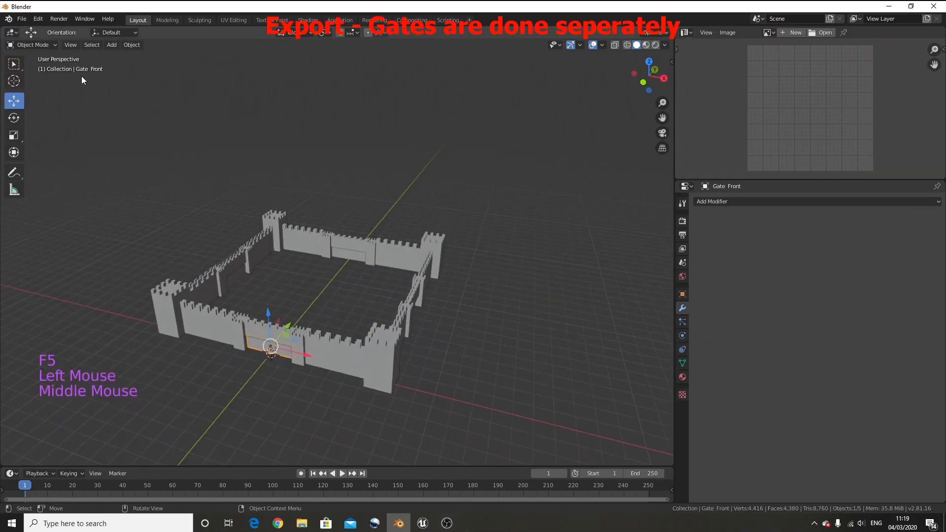
pyautogui.click(215, 318)
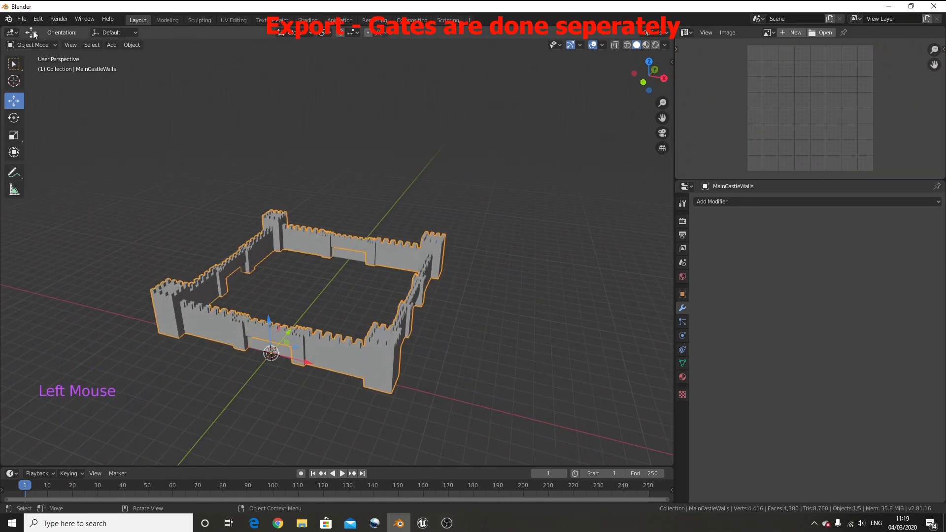
pyautogui.click(22, 19)
pyautogui.moveTo(48, 163)
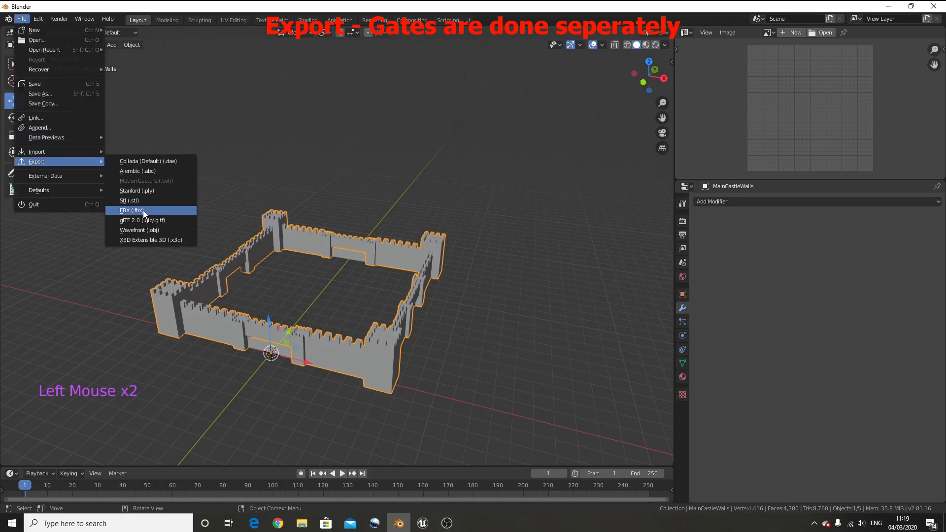
pyautogui.click(143, 211)
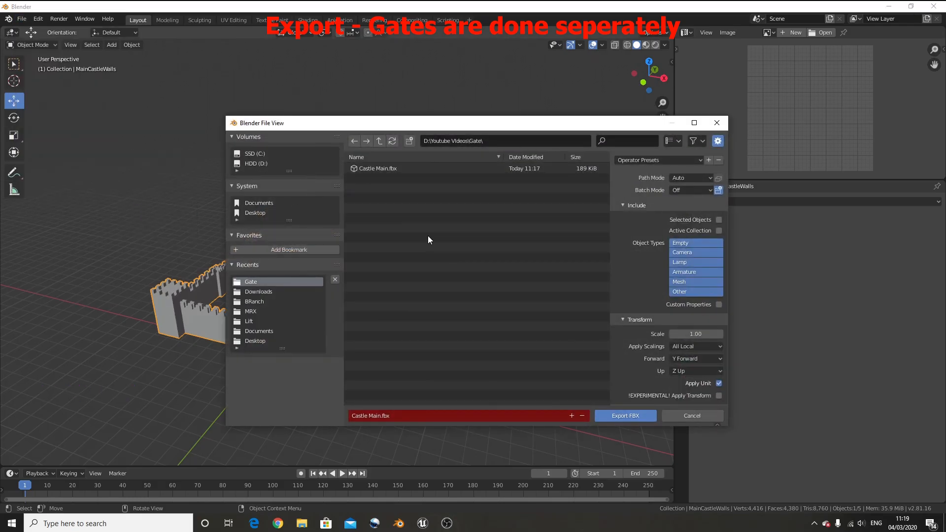
pyautogui.click(368, 169)
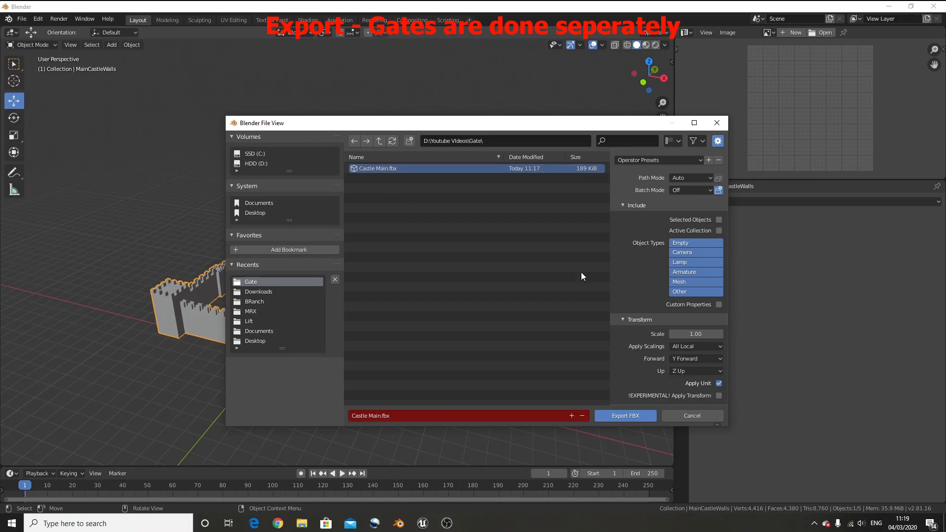
pyautogui.click(718, 220)
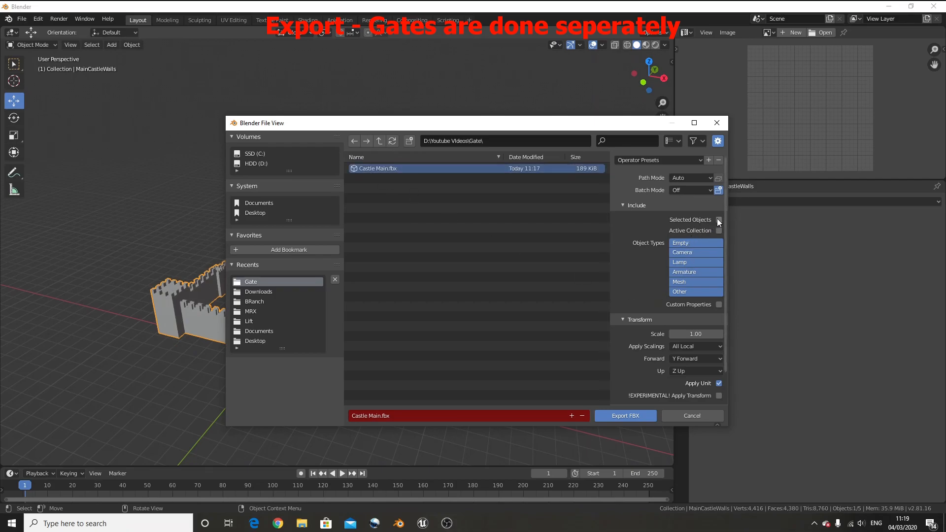
pyautogui.click(628, 415)
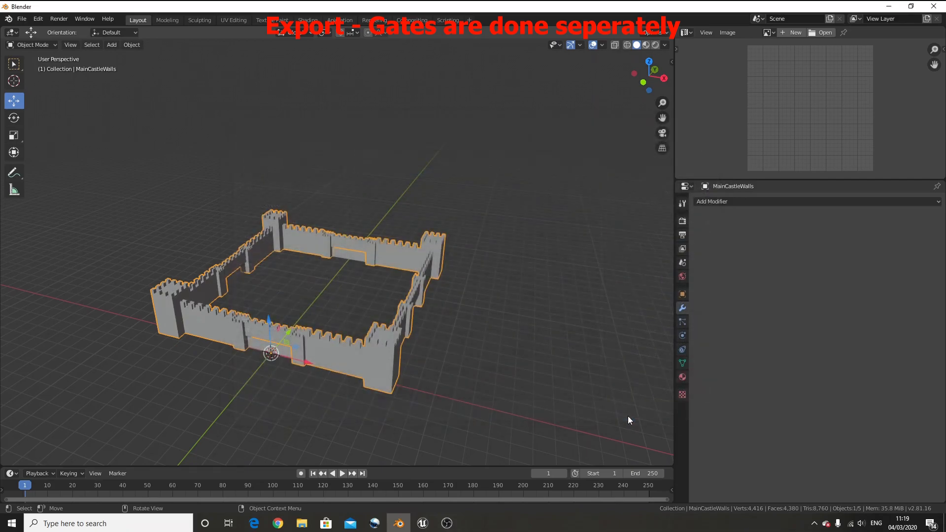
# Step: Select the Gate Front plane in the castle's front gateway
pyautogui.click(266, 352)
pyautogui.click(260, 351)
pyautogui.moveTo(290, 351); pyautogui.dragTo(308, 312, button='middle')
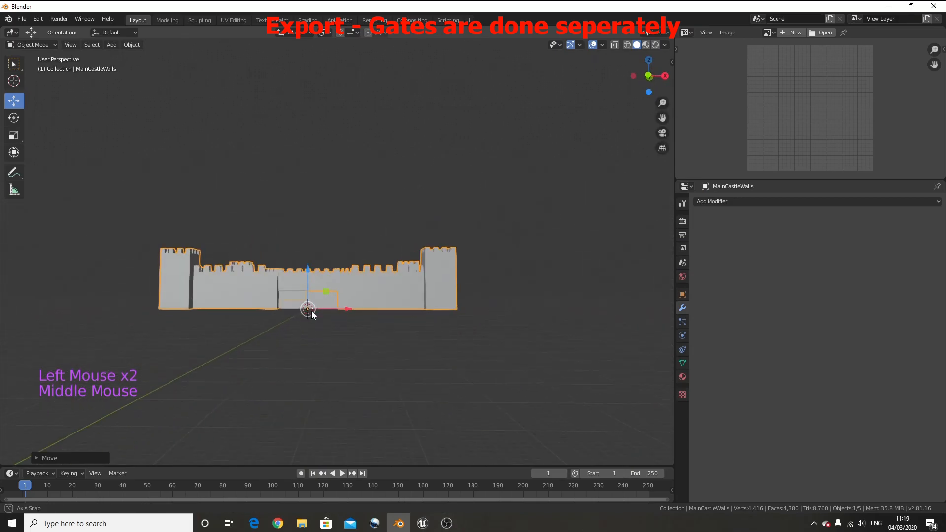
pyautogui.click(286, 300)
pyautogui.scroll(4, 307, 312)
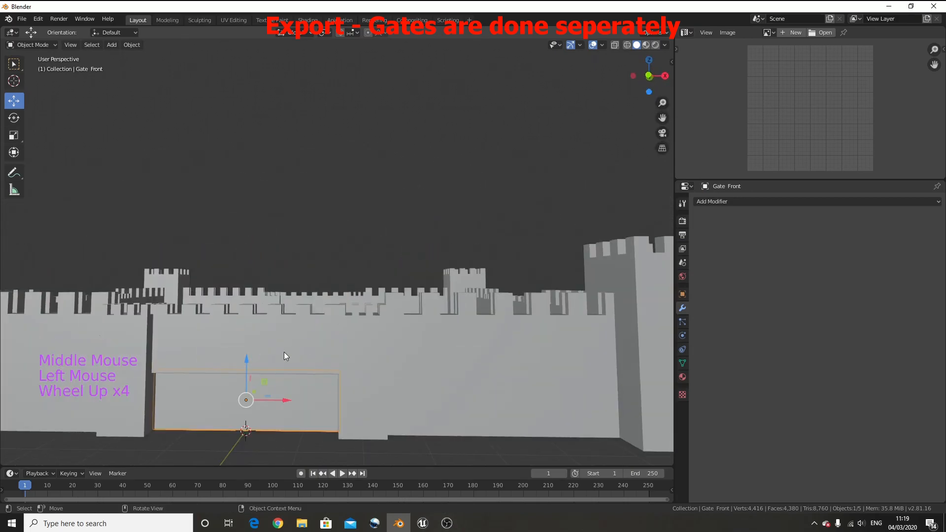
# Step: Try raising the front gate along Z above its gateway, and undo the move
pyautogui.moveTo(248, 358); pyautogui.dragTo(252, 281)
pyautogui.hotkey('ctrl', 'z')
pyautogui.moveTo(319, 299)
pyautogui.mouseDown(button='middle')
pyautogui.moveTo(297, 312)
pyautogui.moveTo(312, 302)
pyautogui.mouseUp(button='middle')
pyautogui.scroll(-1, 311, 303)
pyautogui.press('KP_1')
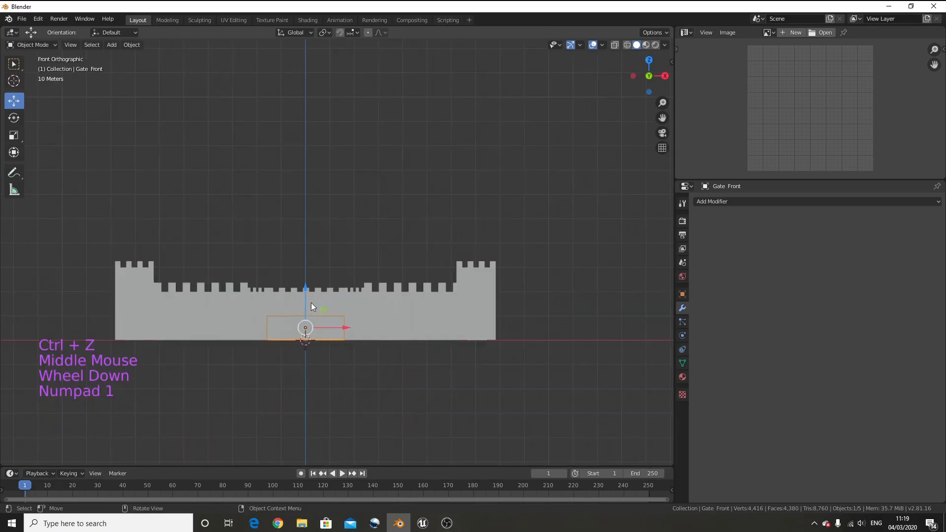
# Step: Export the selected front gate as an FBX file named Gate Front, with Selected Objects only
pyautogui.click(23, 20)
pyautogui.moveTo(44, 156)
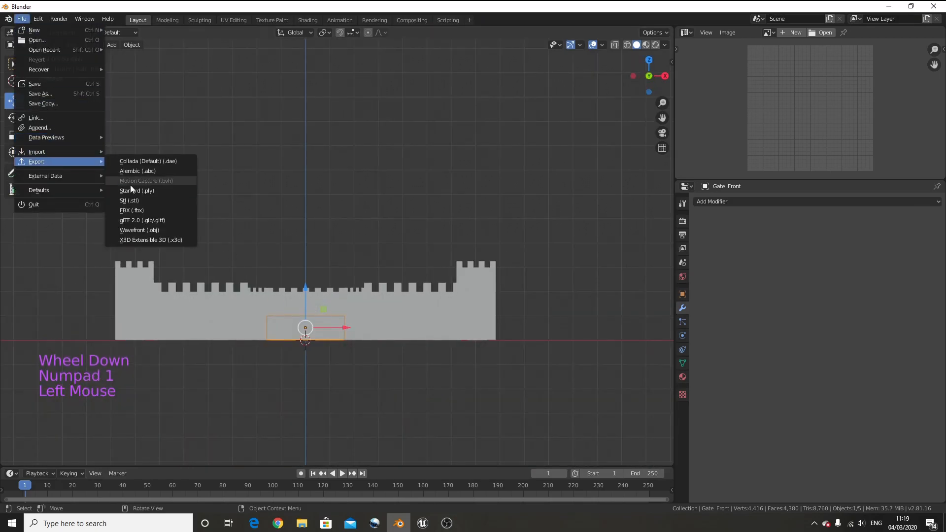
pyautogui.click(133, 209)
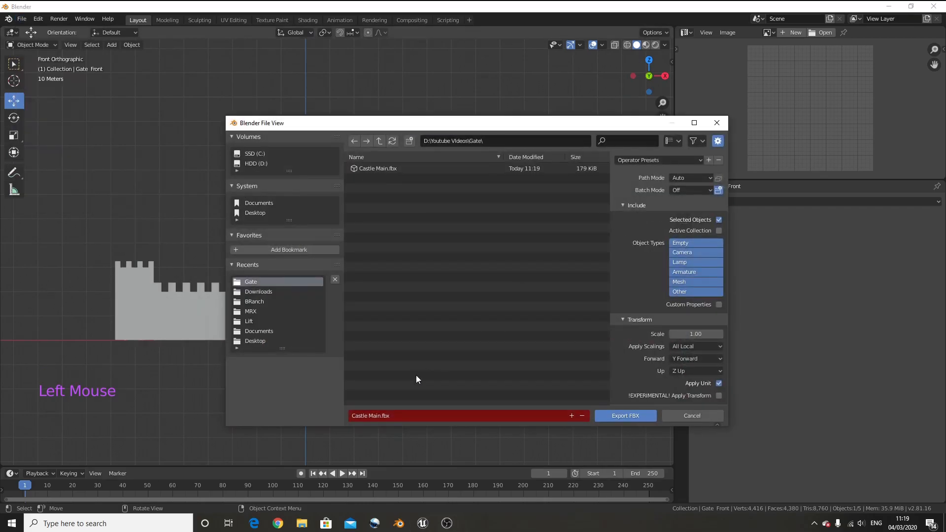
pyautogui.click(401, 418)
pyautogui.write('A')
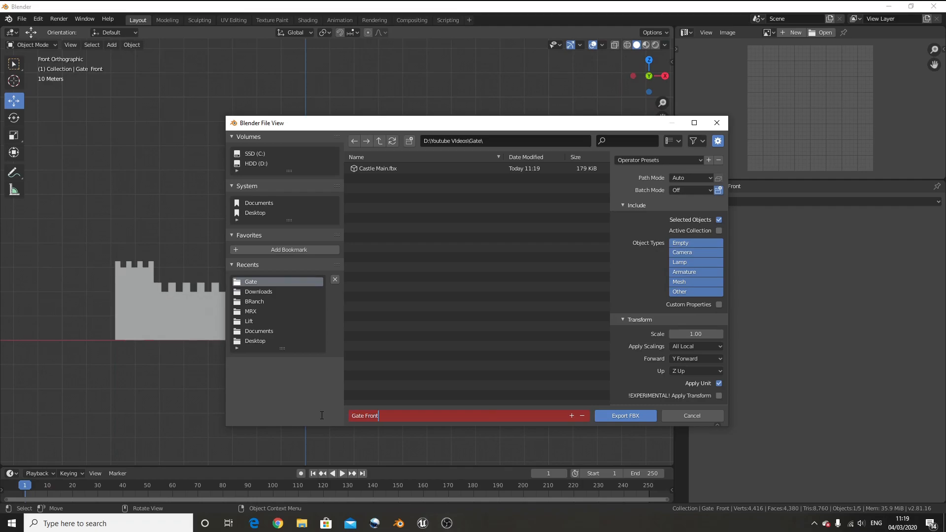
pyautogui.write('ate Front')
pyautogui.click(620, 418)
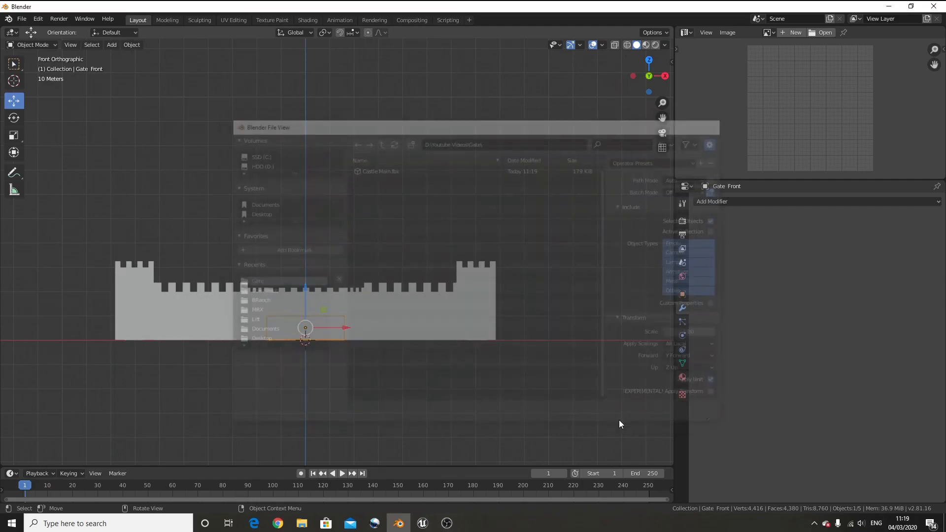
# Step: Select the left gate plane and export it as an FBX file named GateLeft, with Selected Objects only, in the Gate folder
pyautogui.moveTo(404, 330); pyautogui.dragTo(332, 339, button='middle')
pyautogui.scroll(-2, 332, 339)
pyautogui.click(174, 321)
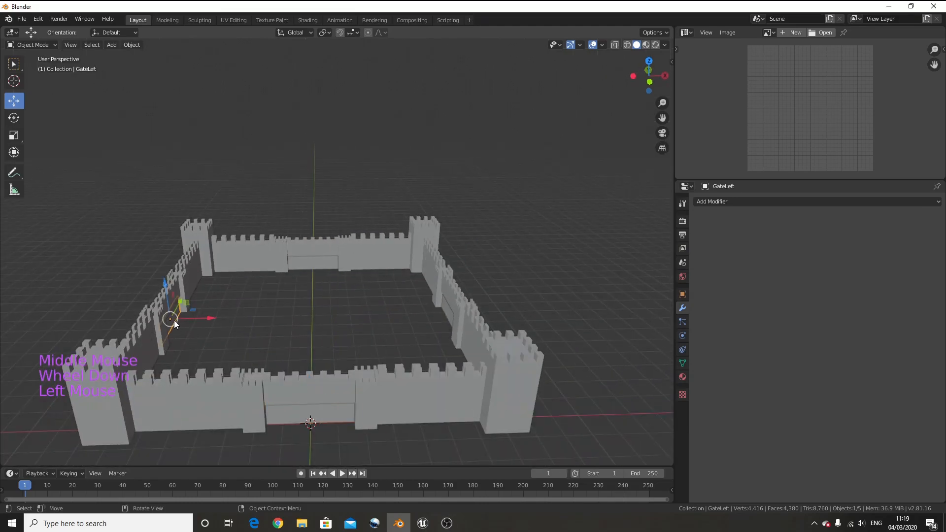
pyautogui.click(22, 18)
pyautogui.moveTo(74, 162)
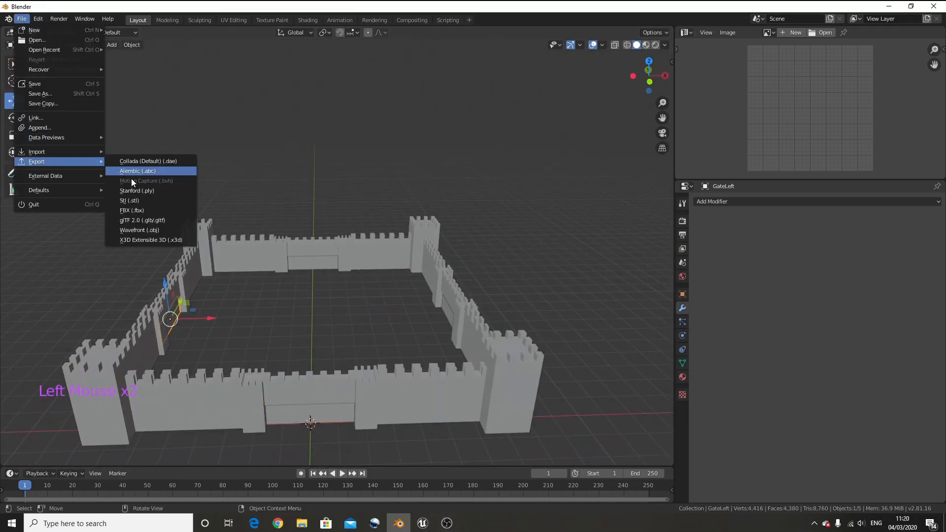
pyautogui.click(143, 210)
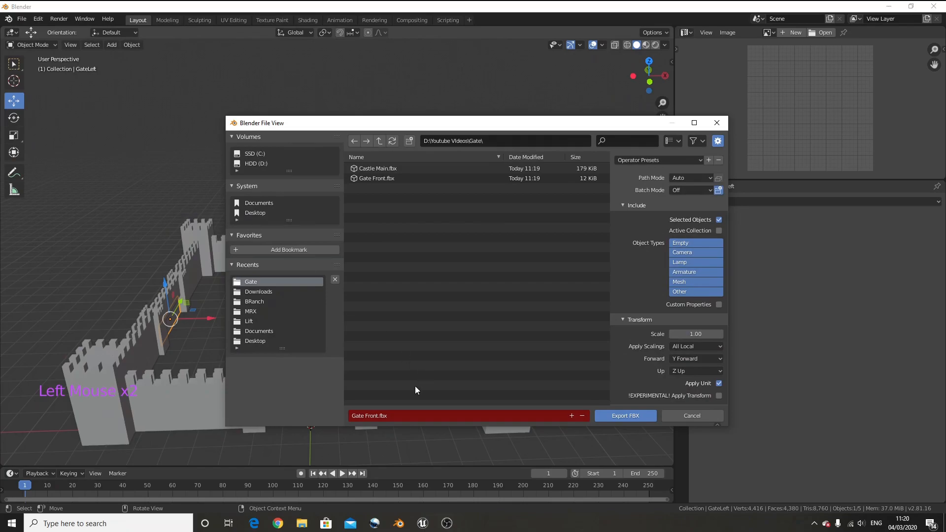
pyautogui.click(423, 415)
pyautogui.write('Gate')
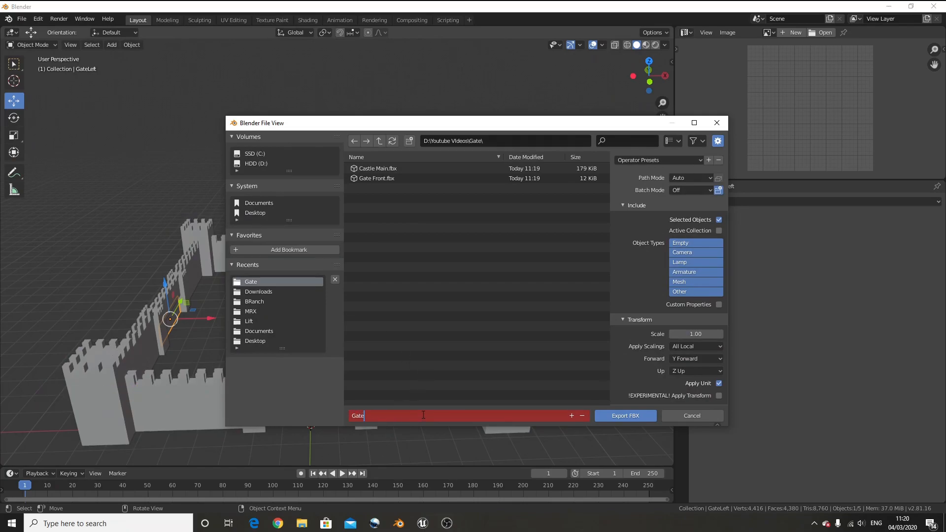
pyautogui.write('Left')
pyautogui.press('Return')
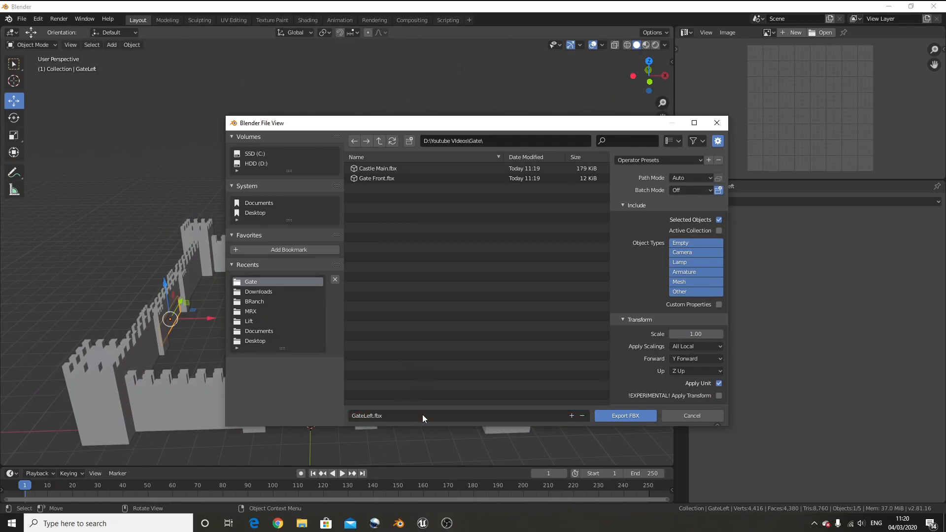
# Step: Select the back gate plane and export it as an FBX file named Gate back, with Selected Objects only
pyautogui.click(302, 270)
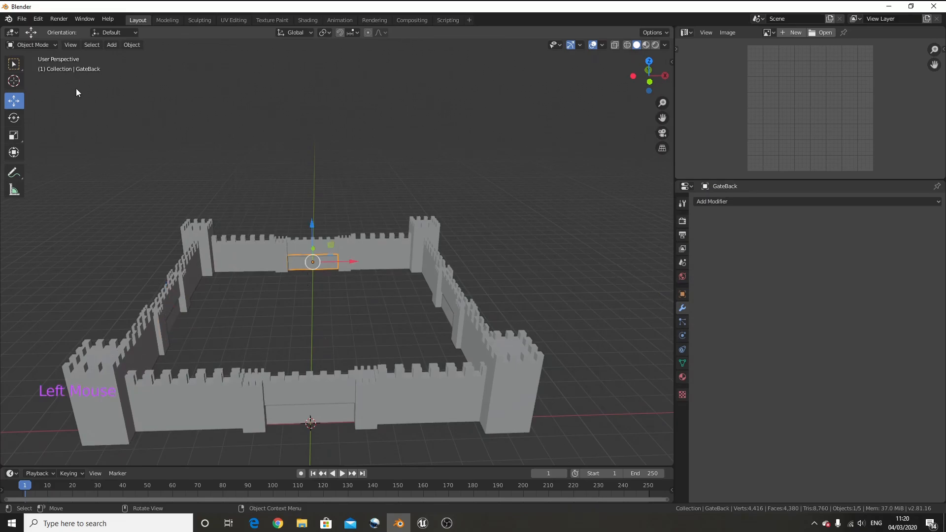
pyautogui.click(22, 19)
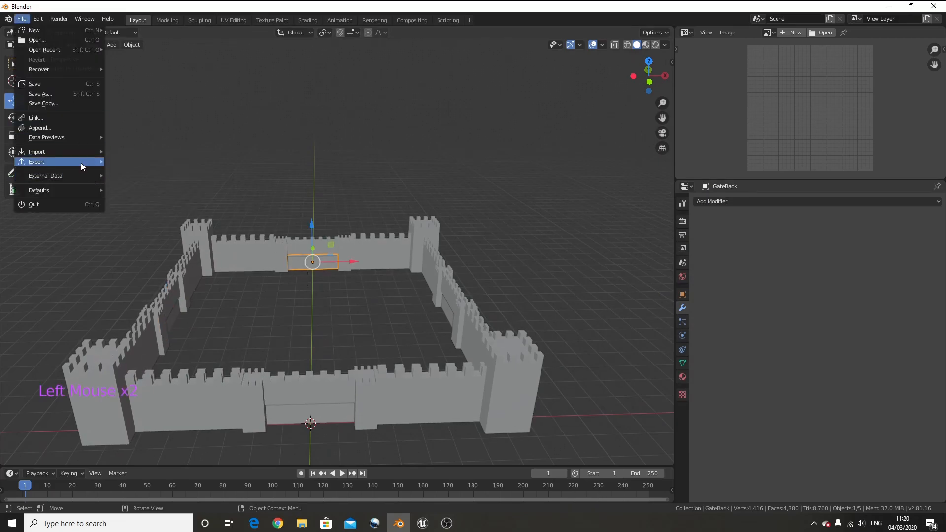
pyautogui.moveTo(81, 164)
pyautogui.click(146, 210)
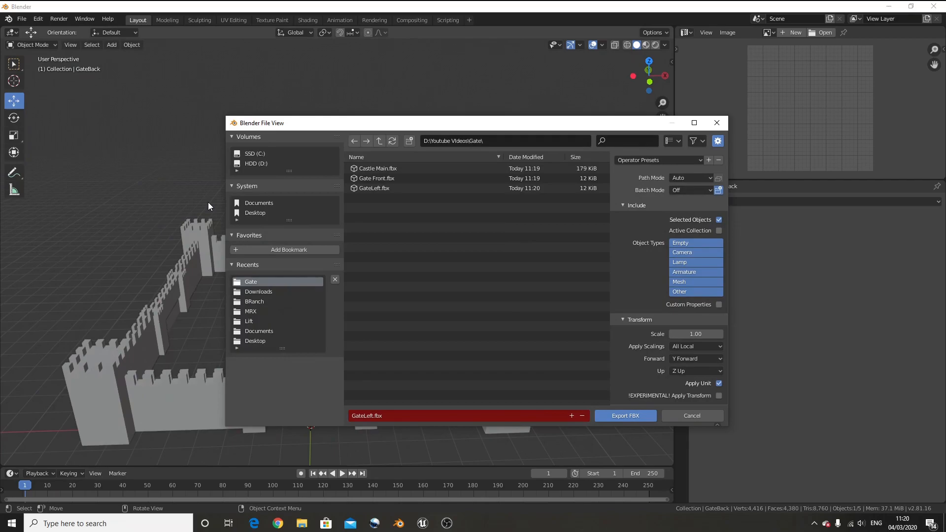
pyautogui.click(418, 418)
pyautogui.write('Gate back')
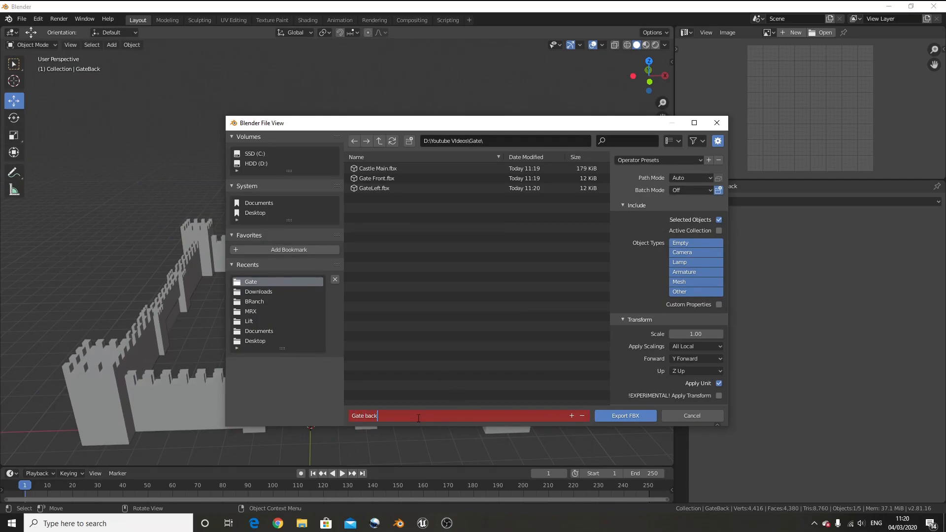
pyautogui.press('Return')
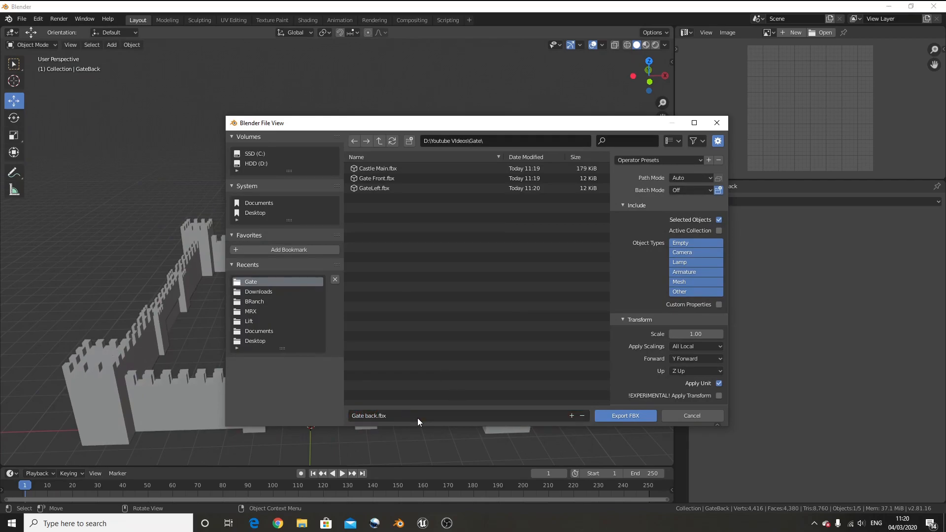
pyautogui.click(631, 414)
# Step: Select the right gate plane and export it as an FBX file named GateRight, with Selected Objects only
pyautogui.click(446, 312)
pyautogui.click(22, 19)
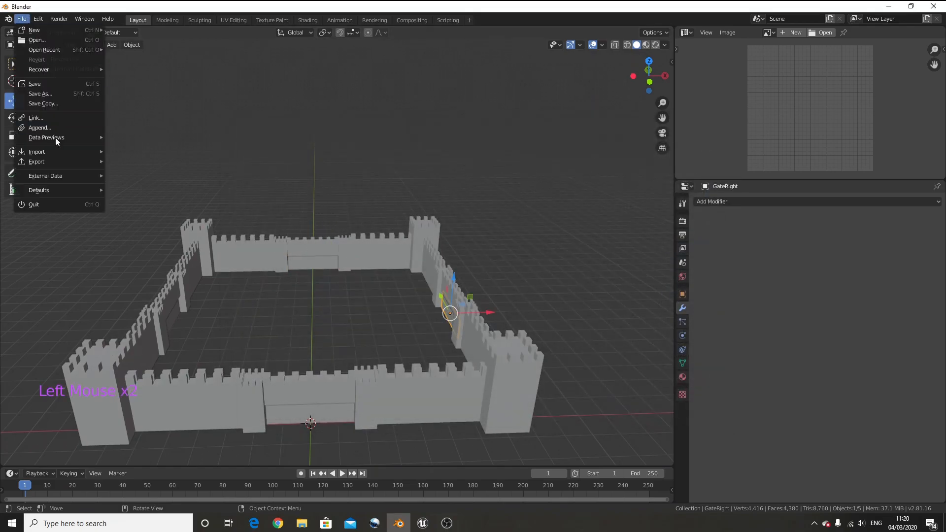
pyautogui.moveTo(54, 161)
pyautogui.click(140, 210)
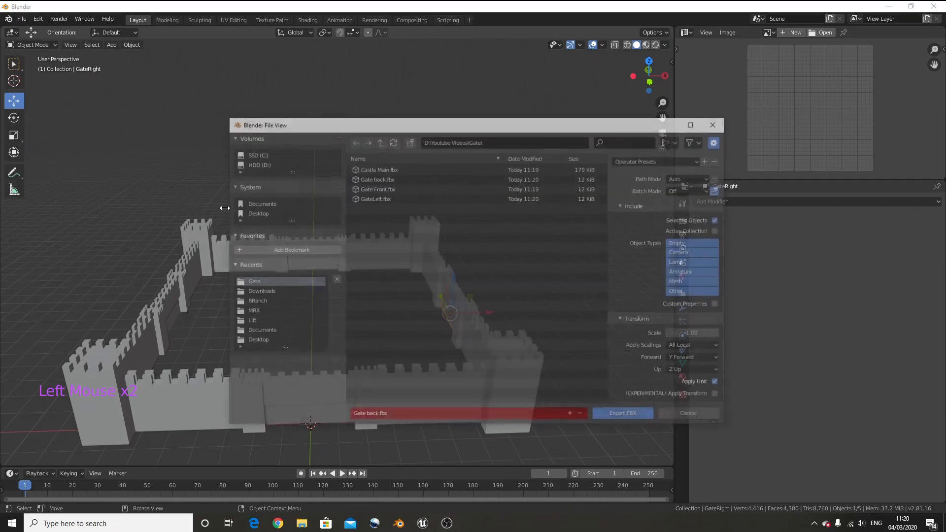
pyautogui.click(403, 416)
pyautogui.write('GateRight')
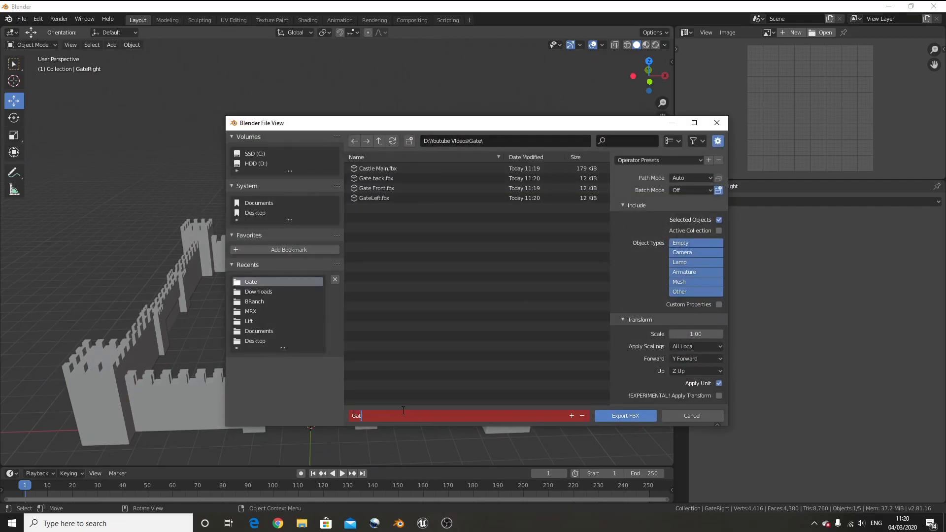
pyautogui.press('Return')
pyautogui.click(625, 414)
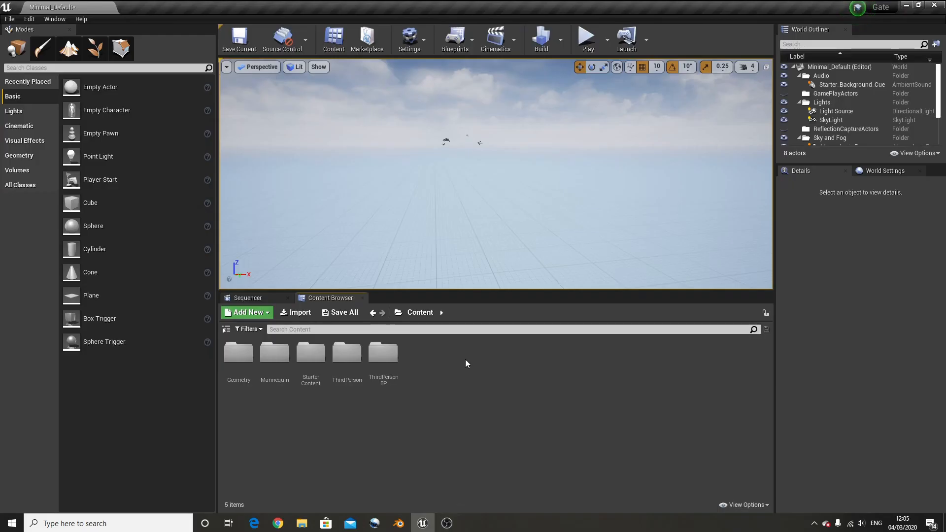
# Step: In Unreal Editor, import Castle Main.fbx and the four gate FBX files into the Content folder with the default FBX import options
pyautogui.click(300, 314)
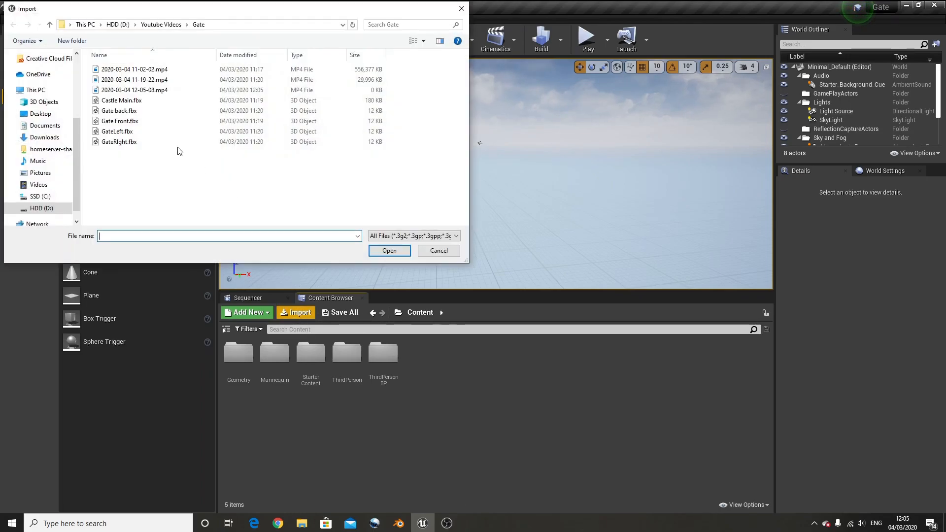
pyautogui.click(132, 101)
pyautogui.hotkey('shift', 'Down')
pyautogui.hotkey('shift', 'Down')
pyautogui.hotkey('shift', 'Down')
pyautogui.hotkey('shift', 'Down')
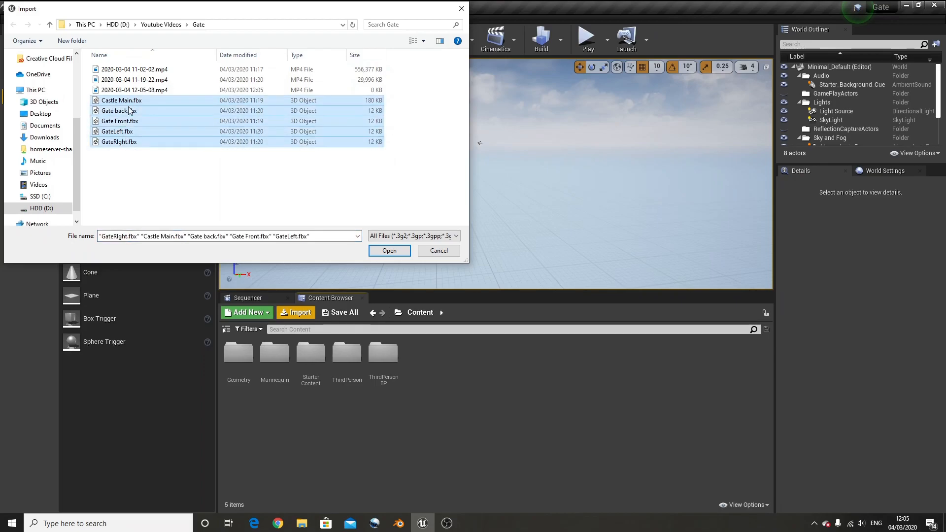
pyautogui.click(373, 252)
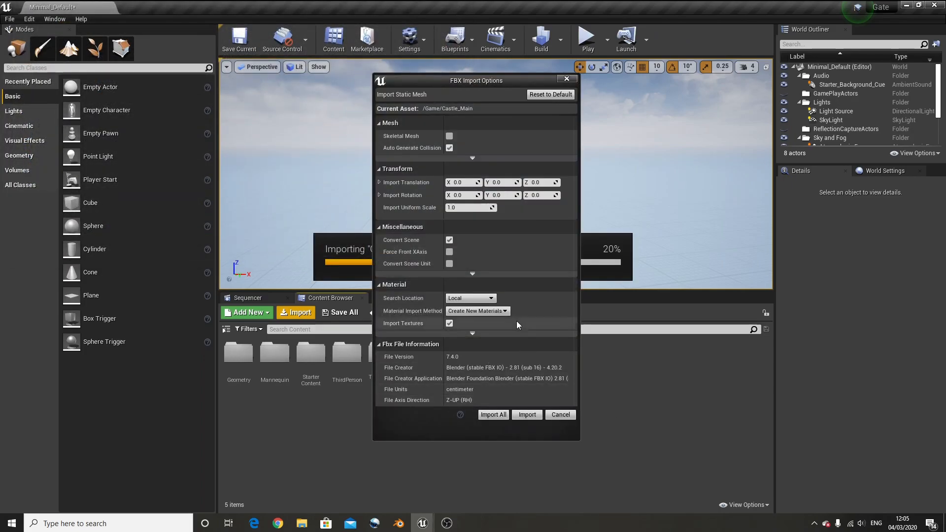
pyautogui.click(493, 414)
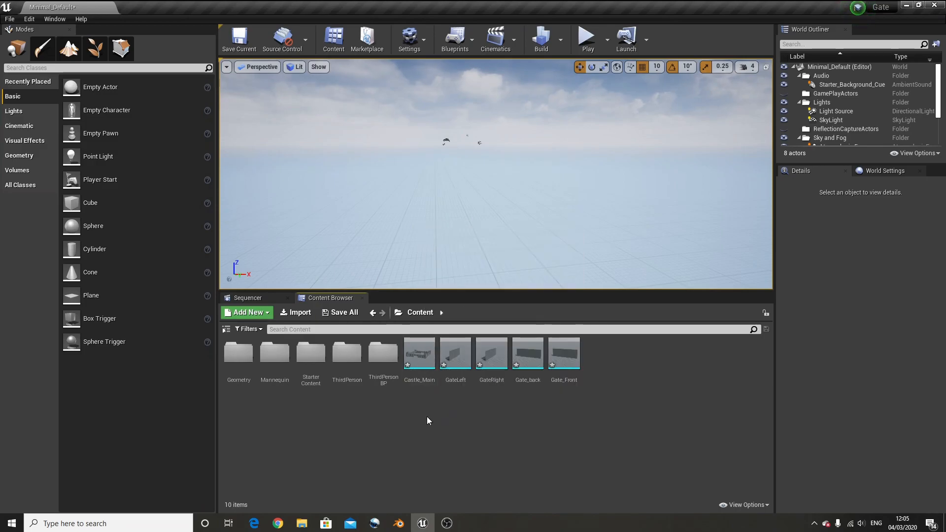
# Step: Create a Blueprint named Bp_Castle_Main from the Castle_Main mesh in the Content folder and compile it
pyautogui.click(421, 358)
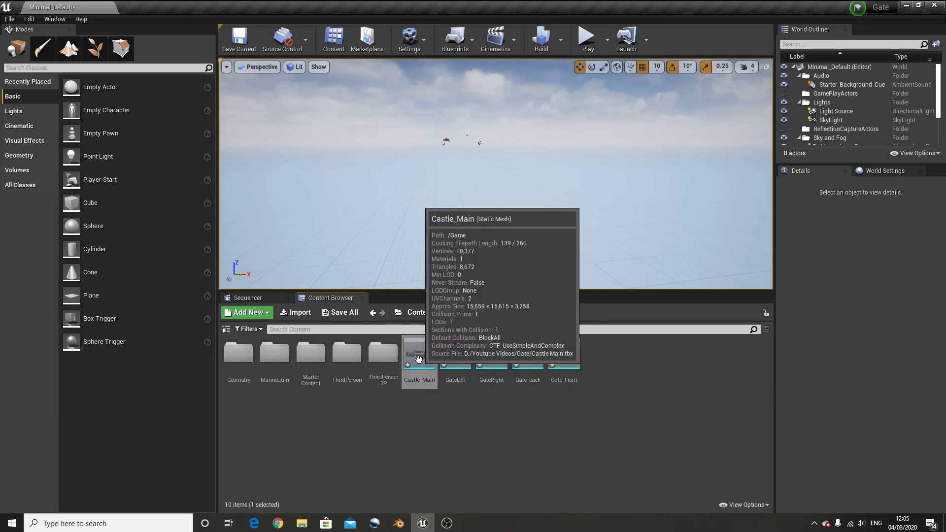
pyautogui.rightClick(421, 358)
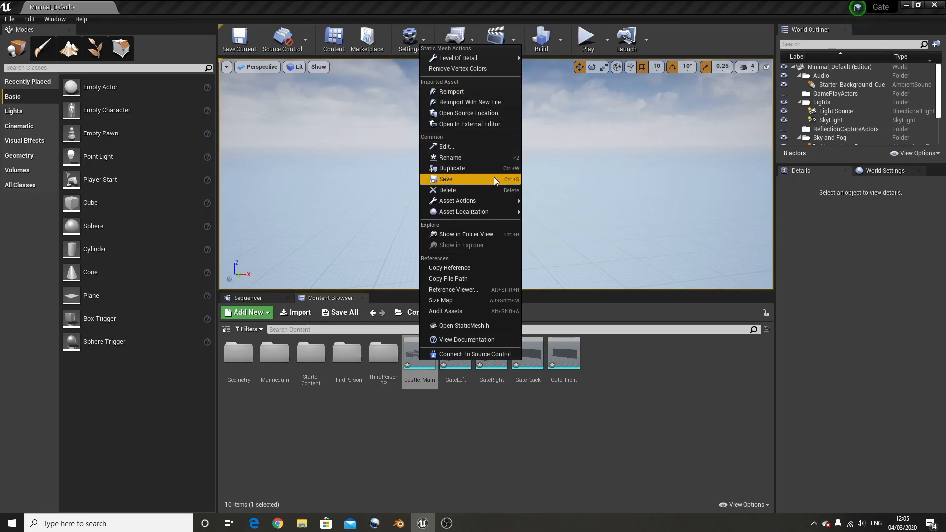
pyautogui.moveTo(484, 199)
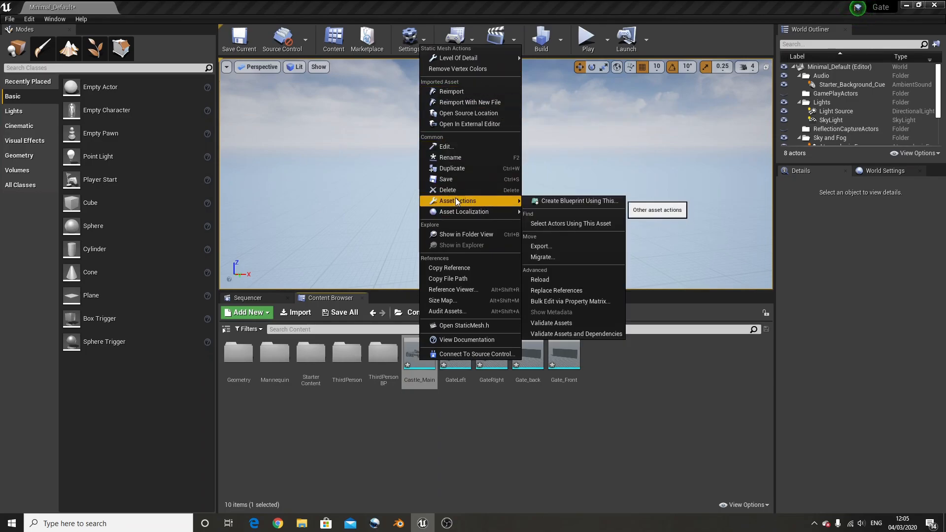
pyautogui.click(557, 205)
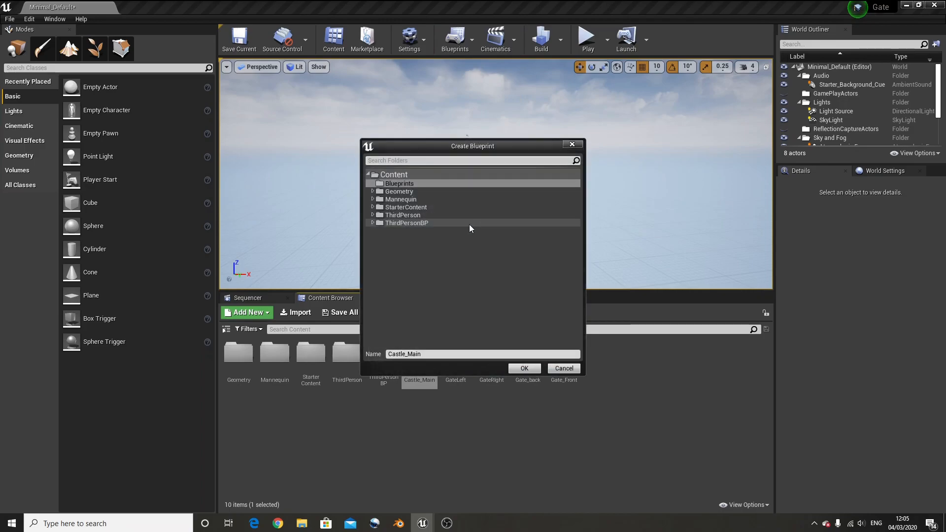
pyautogui.click(410, 176)
pyautogui.click(428, 353)
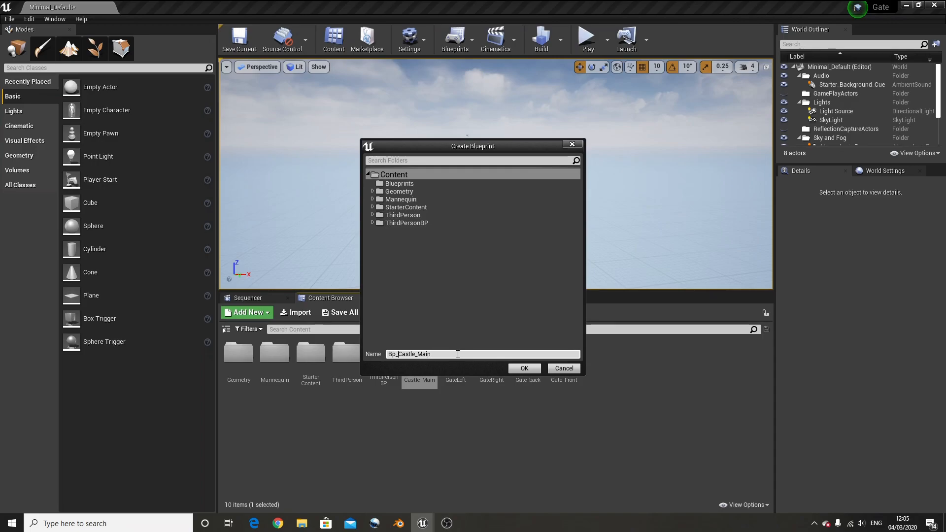
pyautogui.click(524, 369)
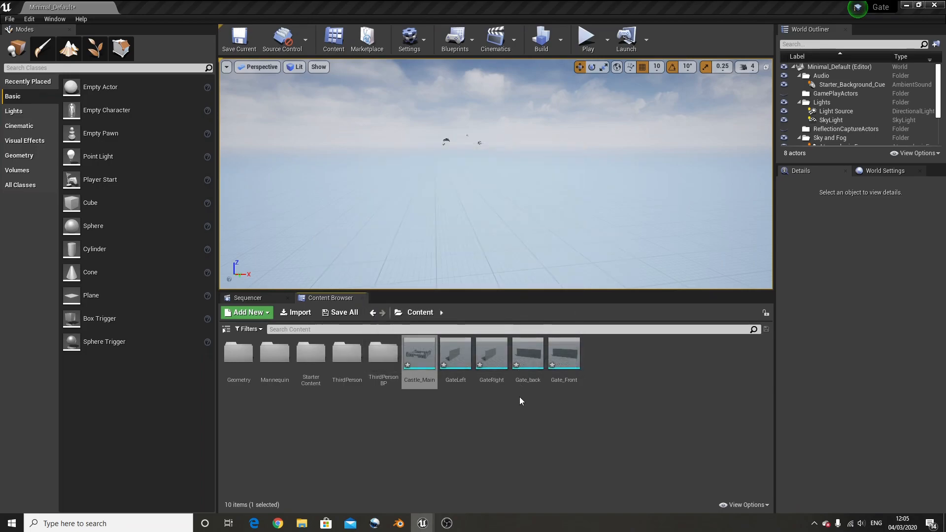
pyautogui.moveTo(527, 310)
pyautogui.mouseDown(button='right')
pyautogui.moveTo(503, 325)
pyautogui.moveTo(532, 317)
pyautogui.mouseUp(button='right')
pyautogui.click(137, 39)
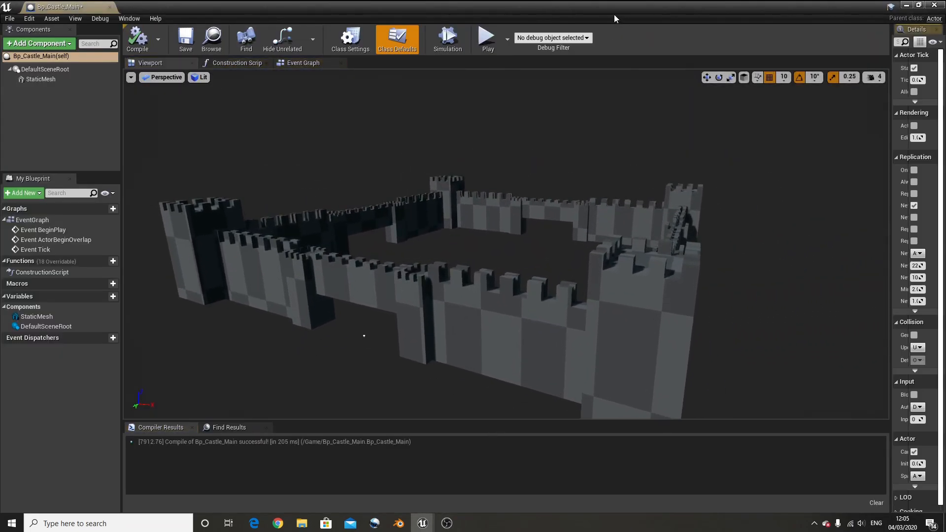
# Step: Add the GateLeft, GateRight, Gate_back and Gate_Front meshes as components of the Bp_Castle_Main Blueprint and compile it
pyautogui.moveTo(607, 6)
pyautogui.mouseDown()
pyautogui.moveTo(666, 34)
pyautogui.moveTo(576, 4)
pyautogui.moveTo(610, 25)
pyautogui.mouseUp()
pyautogui.click(455, 382)
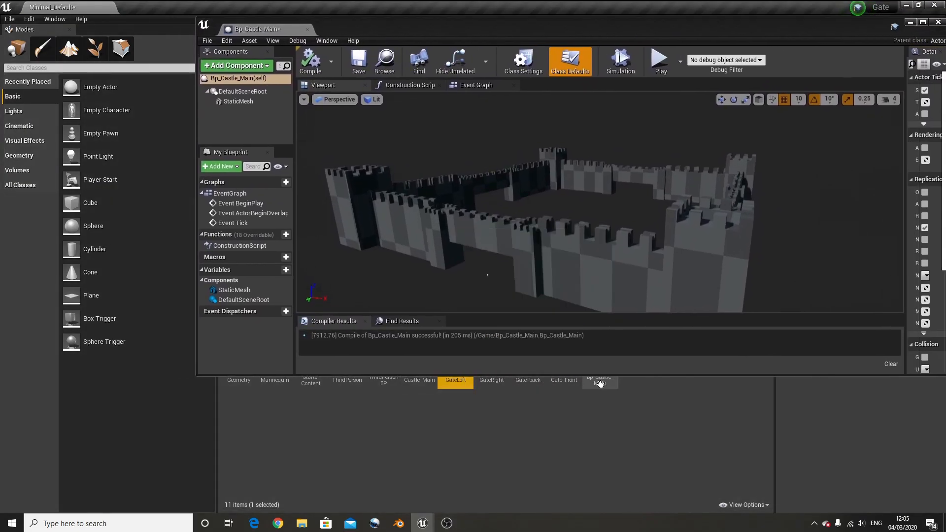
pyautogui.keyDown('shift'); pyautogui.click(559, 382); pyautogui.keyUp('shift')
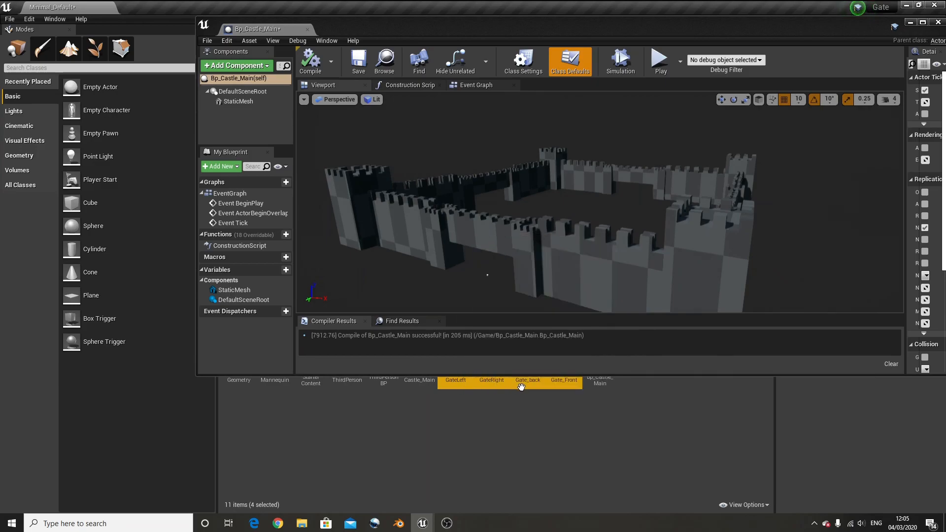
pyautogui.moveTo(519, 382); pyautogui.dragTo(487, 274)
pyautogui.moveTo(633, 211); pyautogui.dragTo(644, 216, button='right')
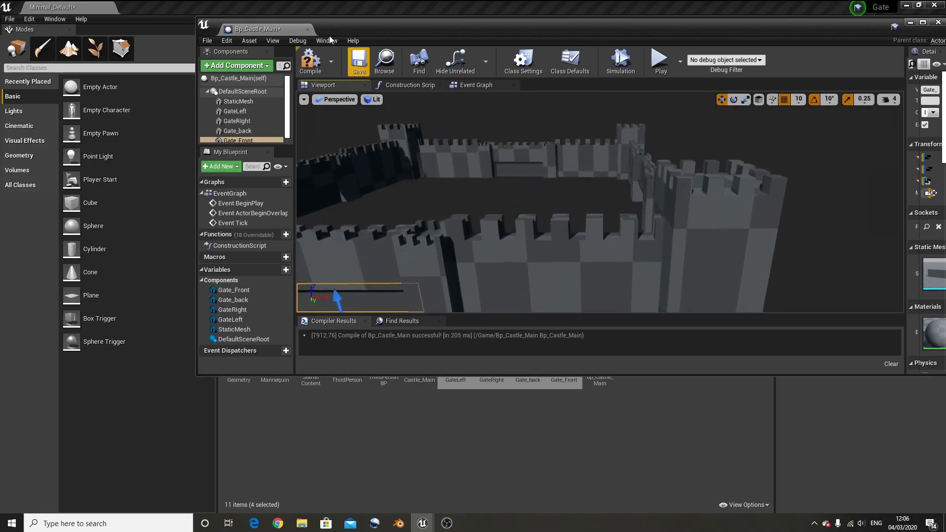
pyautogui.click(310, 60)
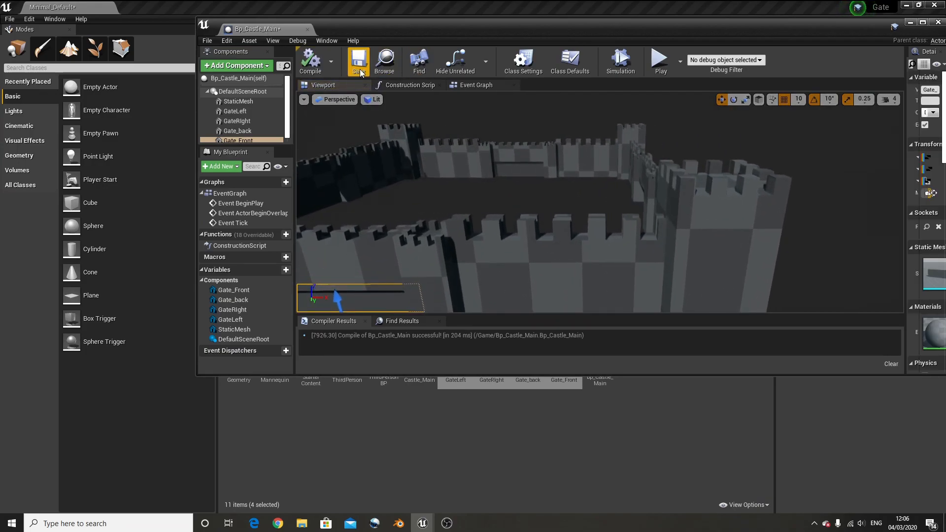
# Step: Maximize the Blueprint editor and add a box collision component as a child of Gate_Front
pyautogui.click(472, 84)
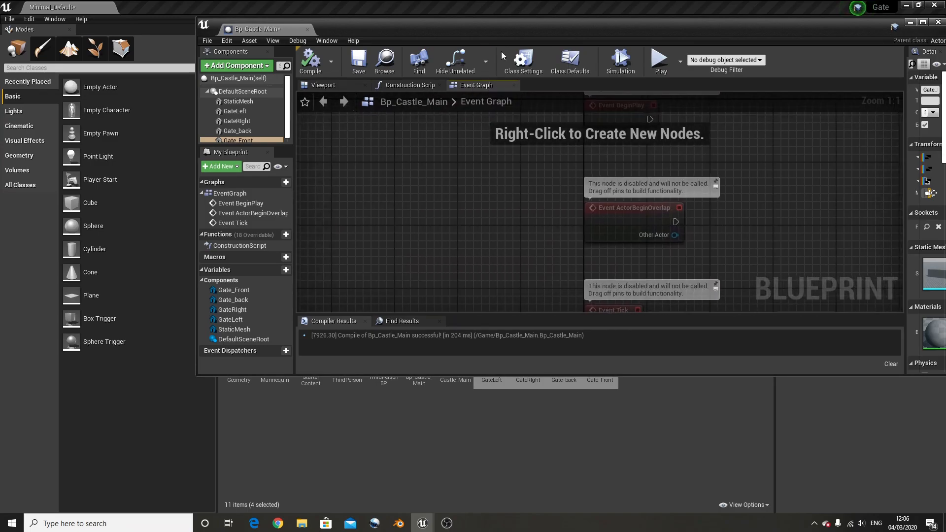
pyautogui.doubleClick(510, 32)
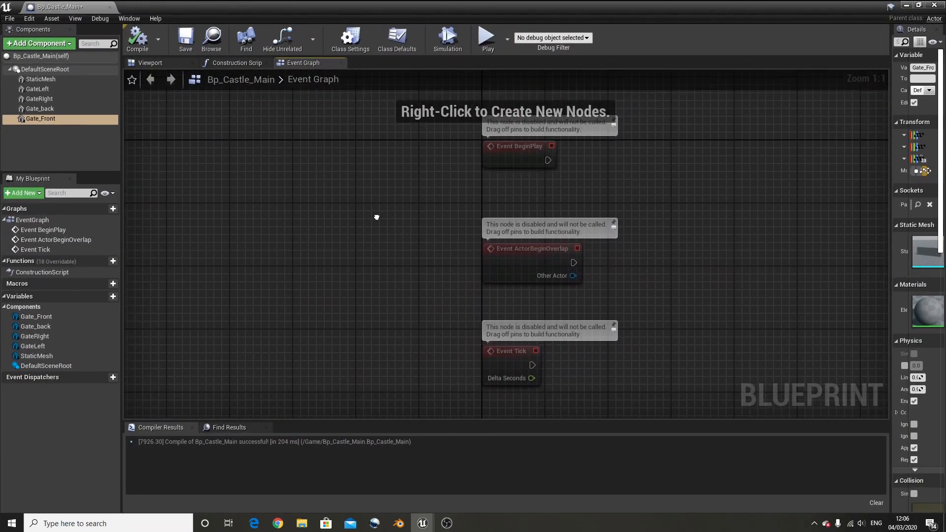
pyautogui.click(107, 123)
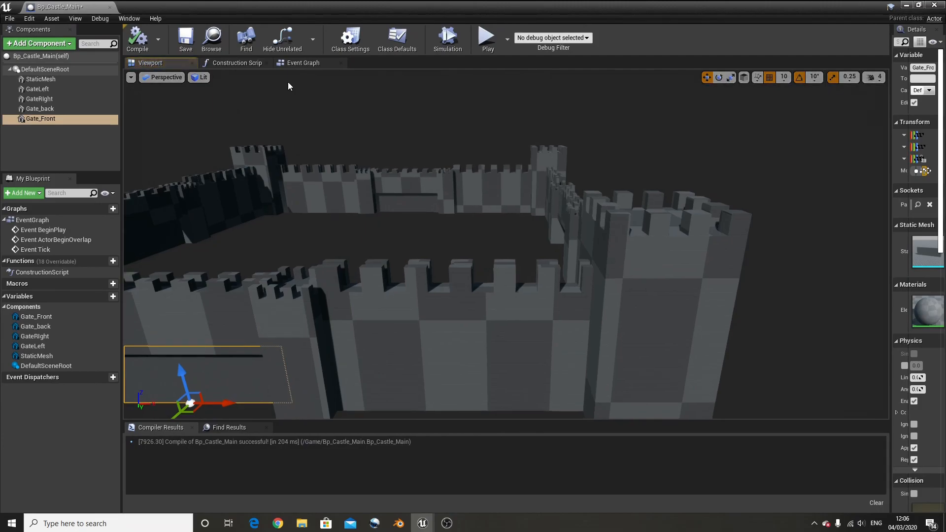
pyautogui.click(310, 63)
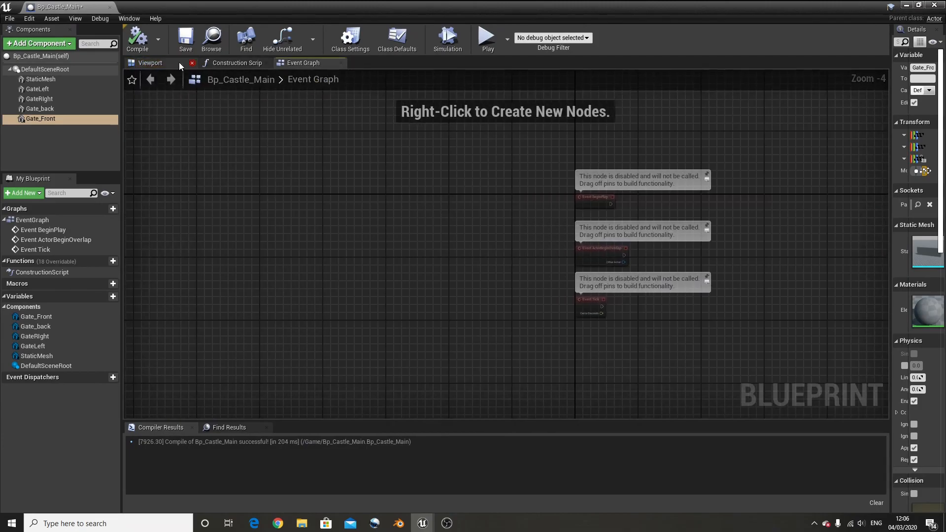
pyautogui.click(185, 63)
pyautogui.click(59, 45)
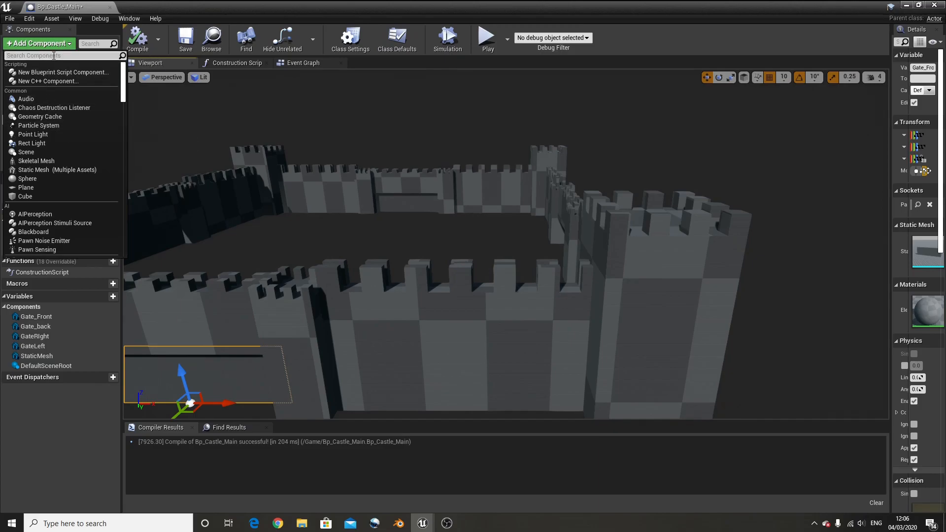
pyautogui.write('box')
pyautogui.click(70, 72)
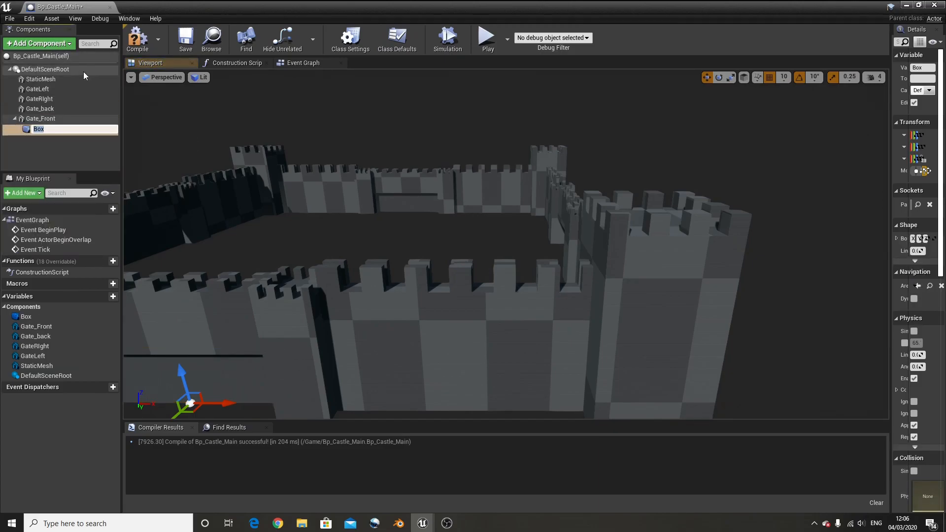
# Step: Widen the component details area, set the Box collision's Z scale to 15 and raise it to a Z location of 470
pyautogui.doubleClick(43, 129)
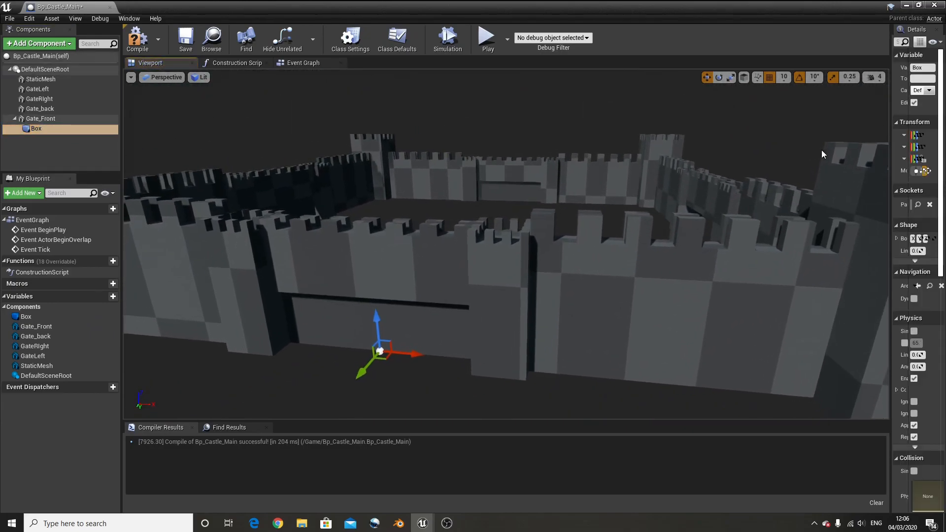
pyautogui.moveTo(889, 173); pyautogui.dragTo(619, 178)
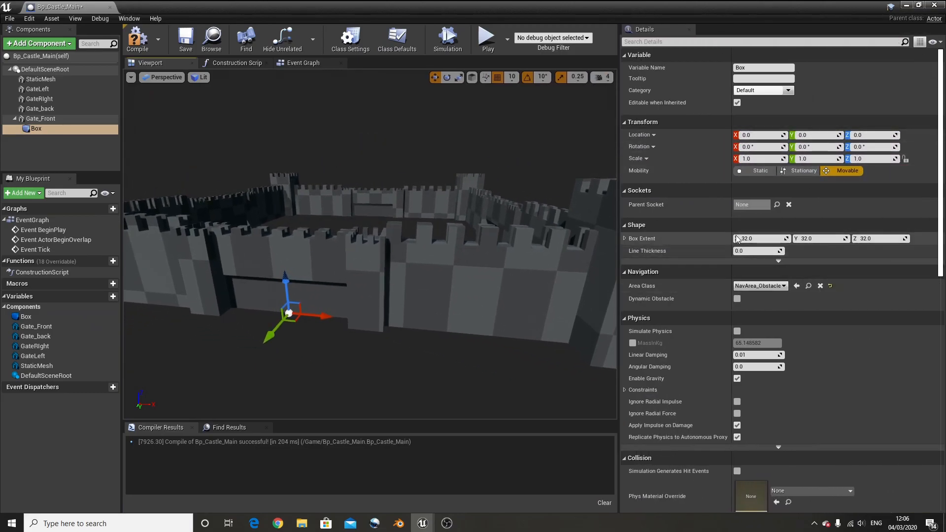
pyautogui.click(858, 159)
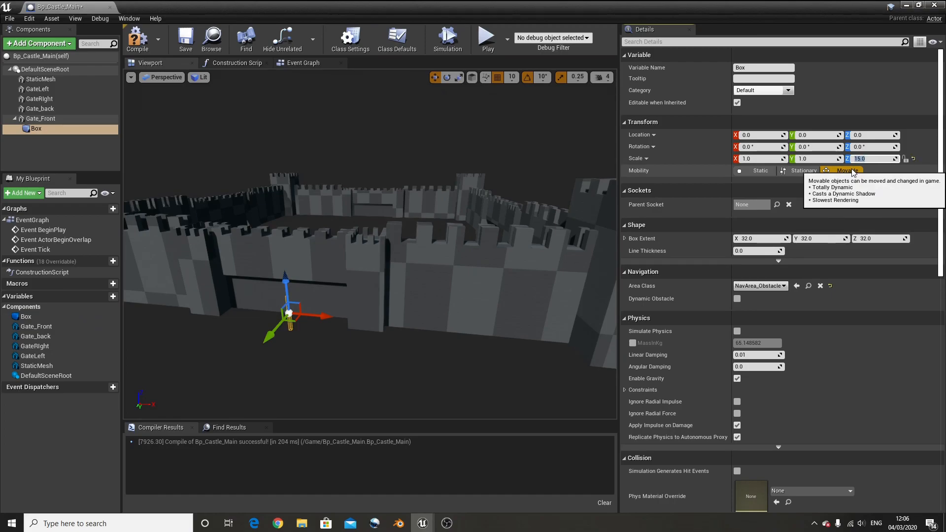
pyautogui.moveTo(284, 279); pyautogui.dragTo(283, 261)
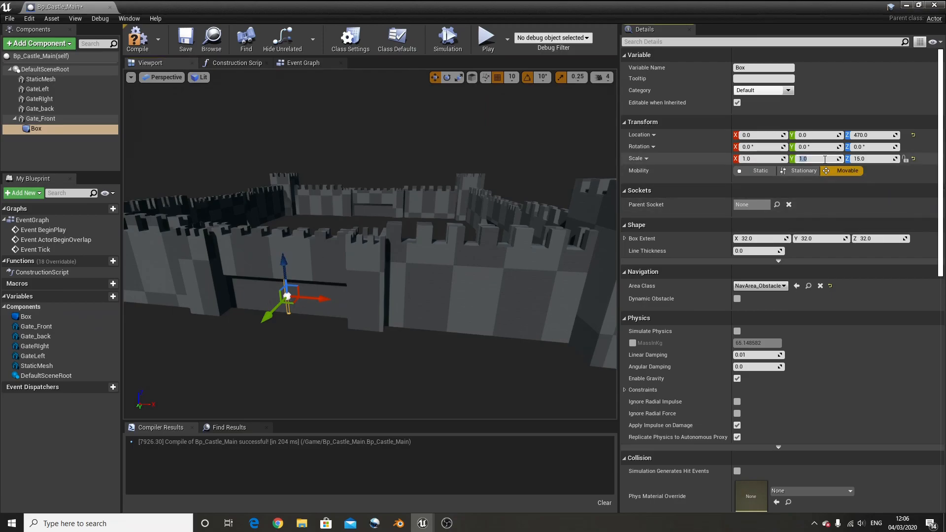
# Step: Set the Box collision's scale to 30 in Y and 60 in X
pyautogui.write('20')
pyautogui.press('Return')
pyautogui.write('30')
pyautogui.press('Return')
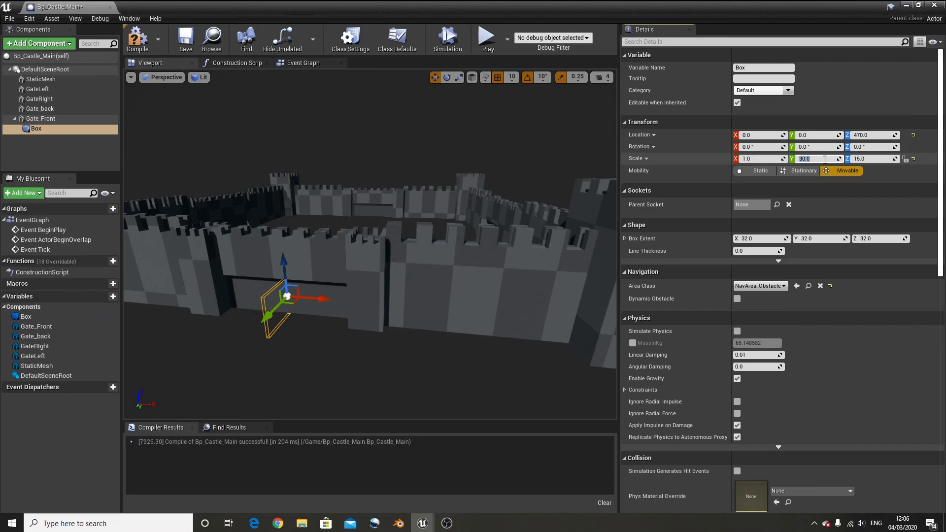
pyautogui.click(769, 158)
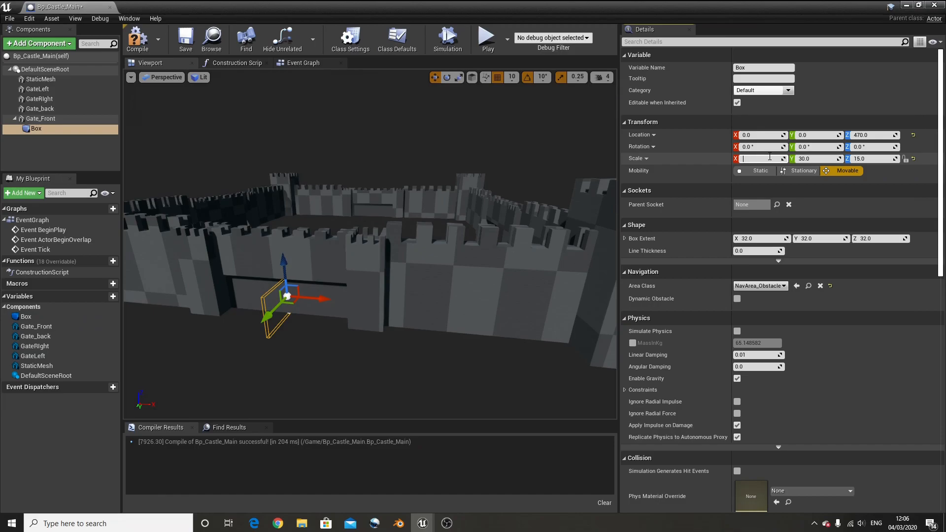
pyautogui.write('100')
pyautogui.press('Return')
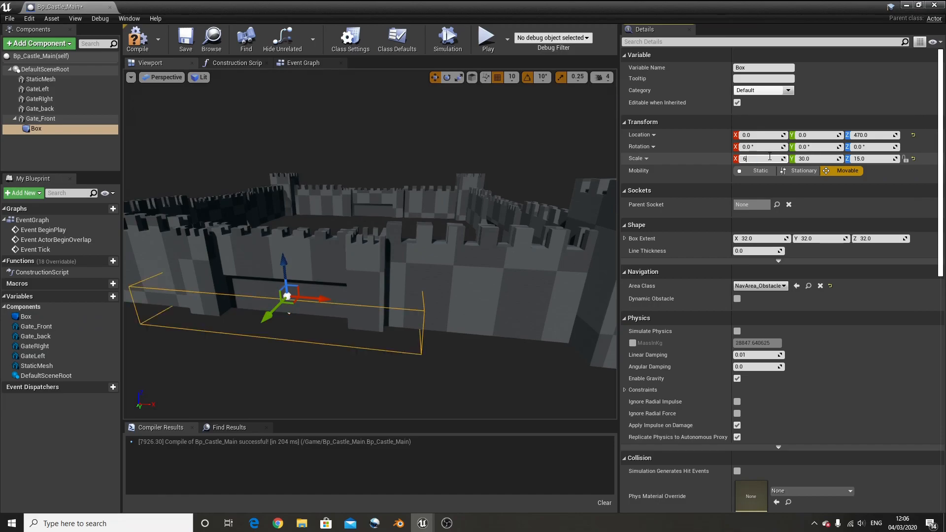
pyautogui.write('60')
pyautogui.press('Return')
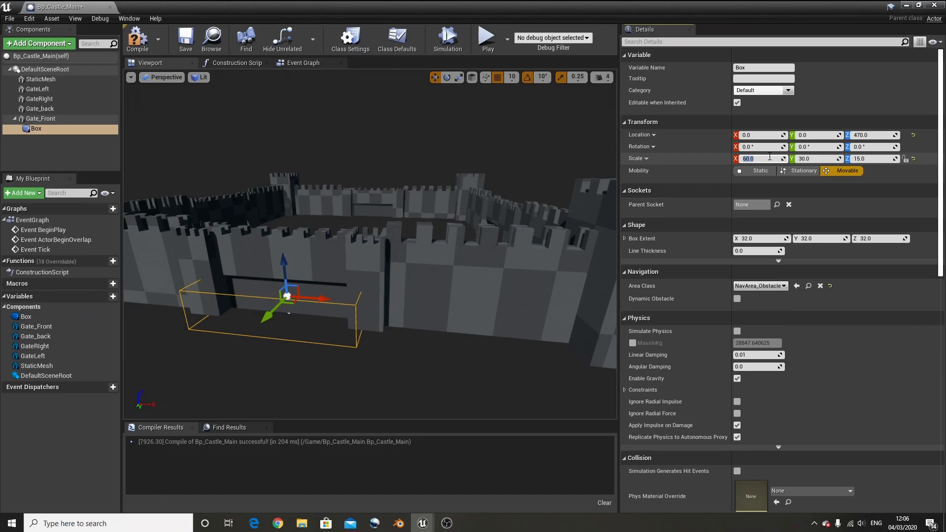
# Step: Set the Box collision's Y scale to 50 and compile and save the Blueprint
pyautogui.press('d')
pyautogui.moveTo(370, 244); pyautogui.dragTo(355, 283, button='right')
pyautogui.press('w')
pyautogui.press('s')
pyautogui.press('w')
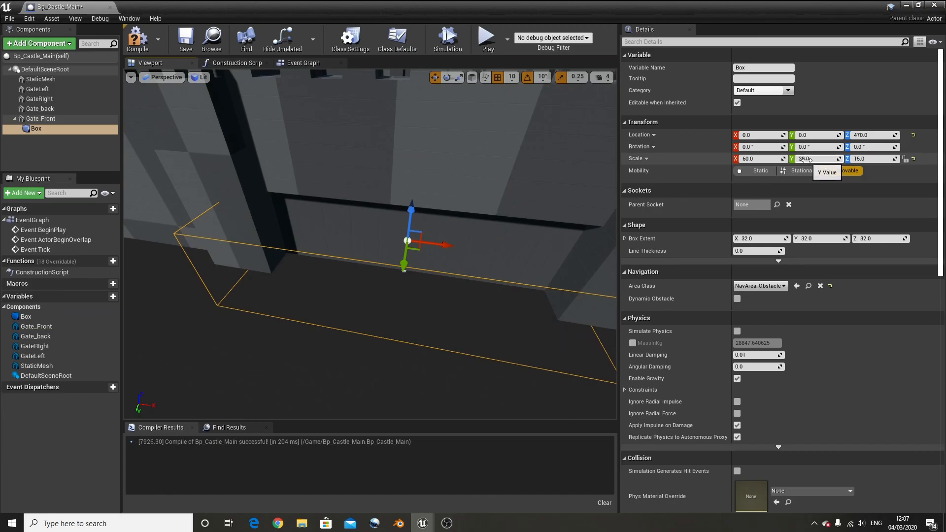
pyautogui.click(808, 160)
pyautogui.write('50')
pyautogui.press('Return')
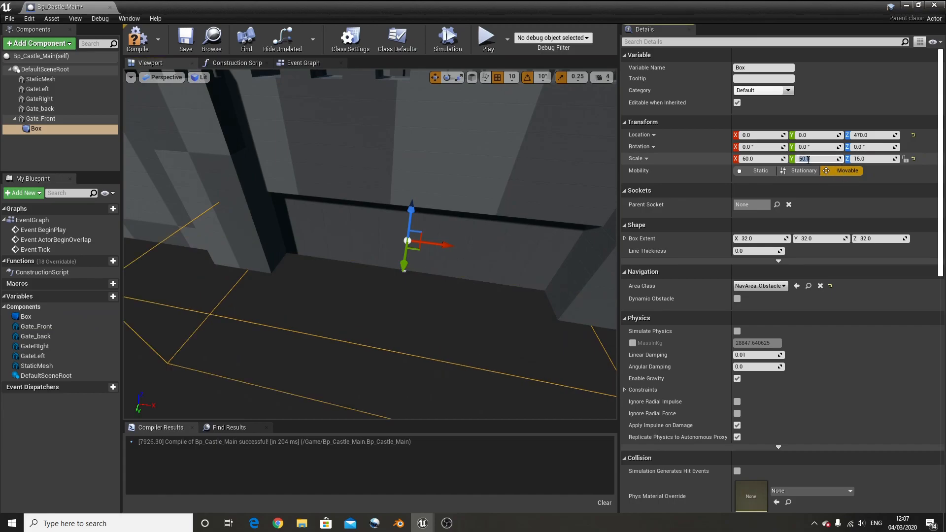
pyautogui.click(137, 39)
pyautogui.click(179, 39)
# Step: Add an On Component Begin Overlap event for the Box collision in the Event Graph
pyautogui.click(303, 63)
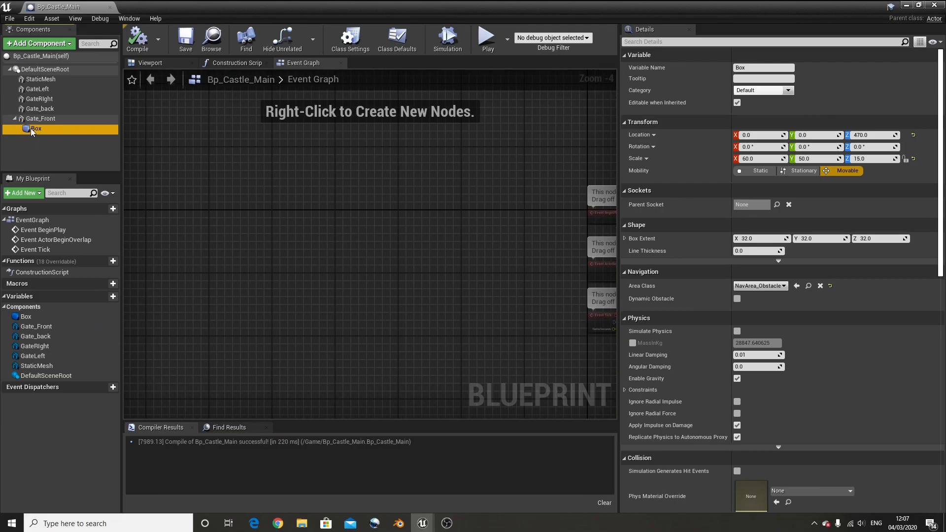
pyautogui.scroll(-5, 714, 347)
pyautogui.scroll(-3, 734, 350)
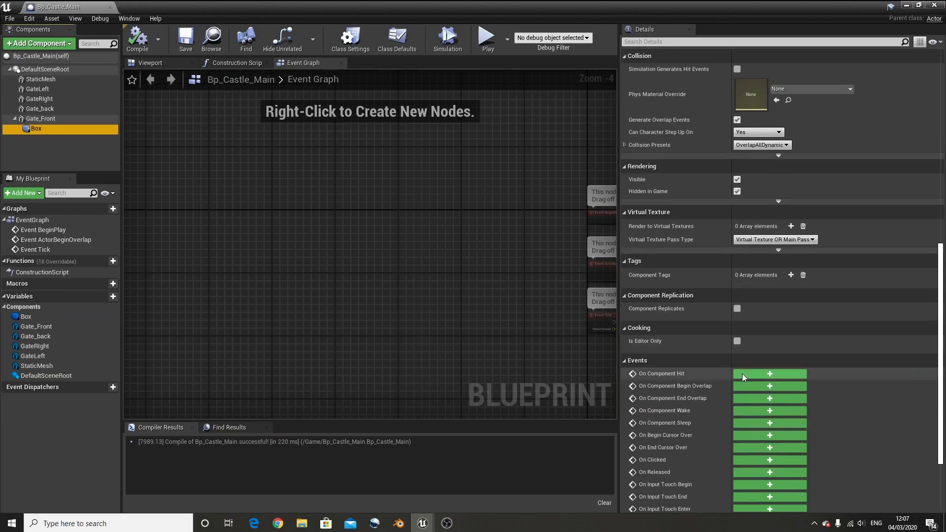
pyautogui.click(762, 388)
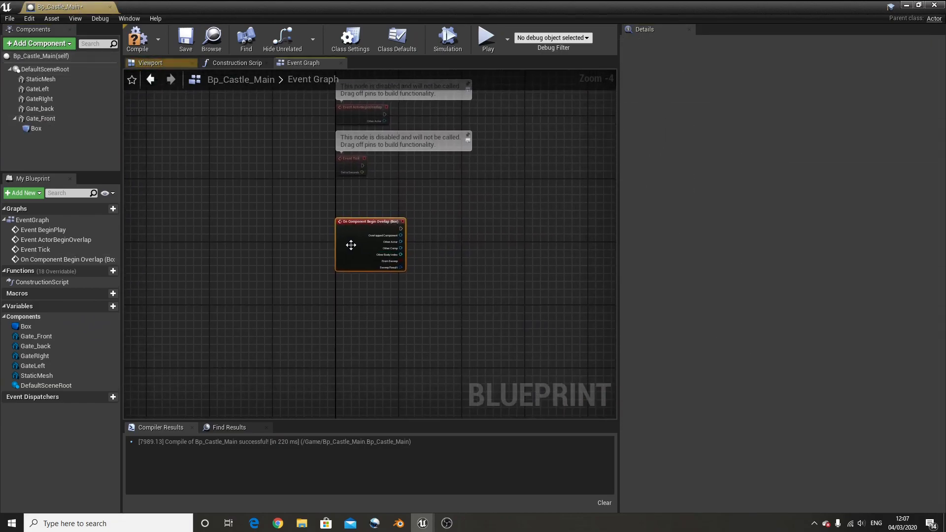
pyautogui.moveTo(339, 238); pyautogui.dragTo(461, 214)
pyautogui.click(380, 277)
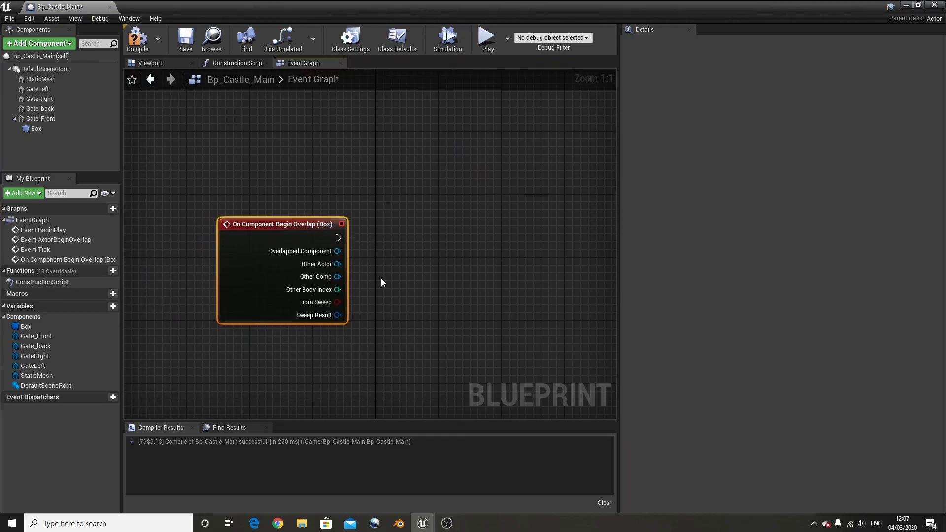
# Step: Create an Actor Has Tag node from the overlap event's Other Actor output, with the tag Player1
pyautogui.moveTo(337, 264); pyautogui.dragTo(409, 300)
pyautogui.write('actor has tag')
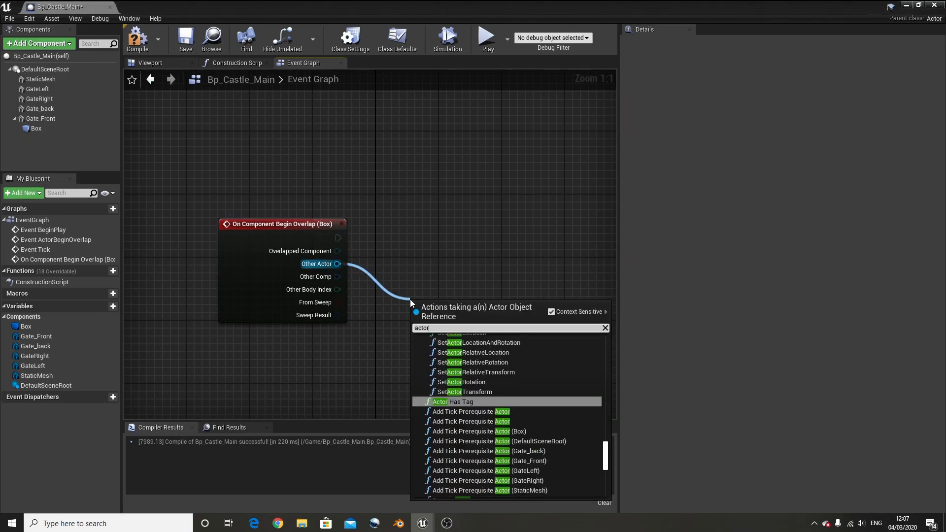
pyautogui.press('Return')
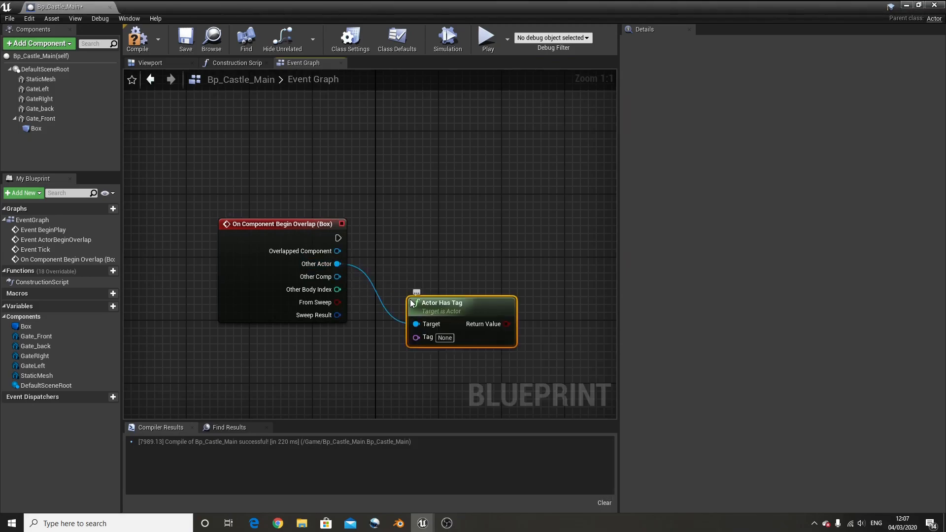
pyautogui.write('PLayer')
pyautogui.press('BackSpace')
pyautogui.press('BackSpace')
pyautogui.press('BackSpace')
pyautogui.press('BackSpace')
pyautogui.press('BackSpace')
pyautogui.write('layer1')
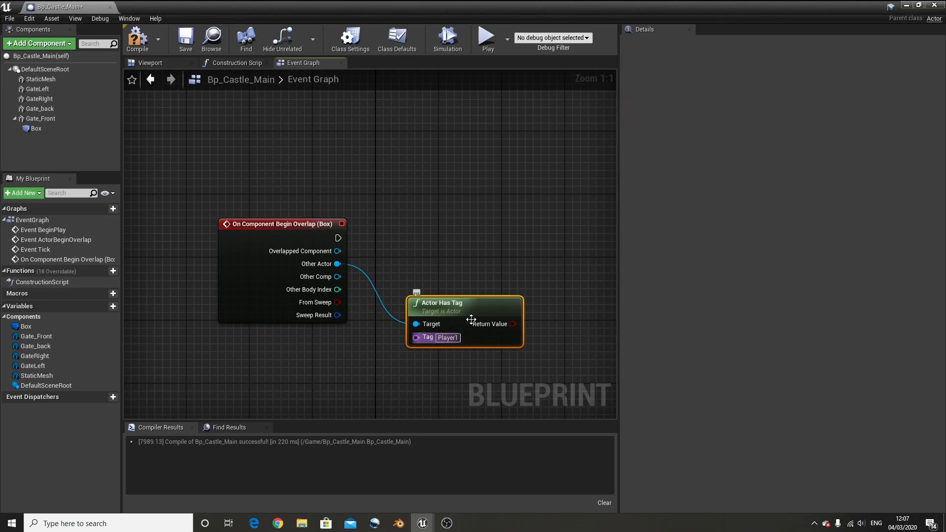
# Step: Add a Branch driven by the Actor Has Tag return value and connect the overlap event's execution output to it
pyautogui.moveTo(461, 317)
pyautogui.mouseDown()
pyautogui.moveTo(464, 305)
pyautogui.moveTo(449, 314)
pyautogui.mouseUp()
pyautogui.moveTo(509, 299); pyautogui.dragTo(433, 313, button='right')
pyautogui.moveTo(420, 339); pyautogui.dragTo(507, 237)
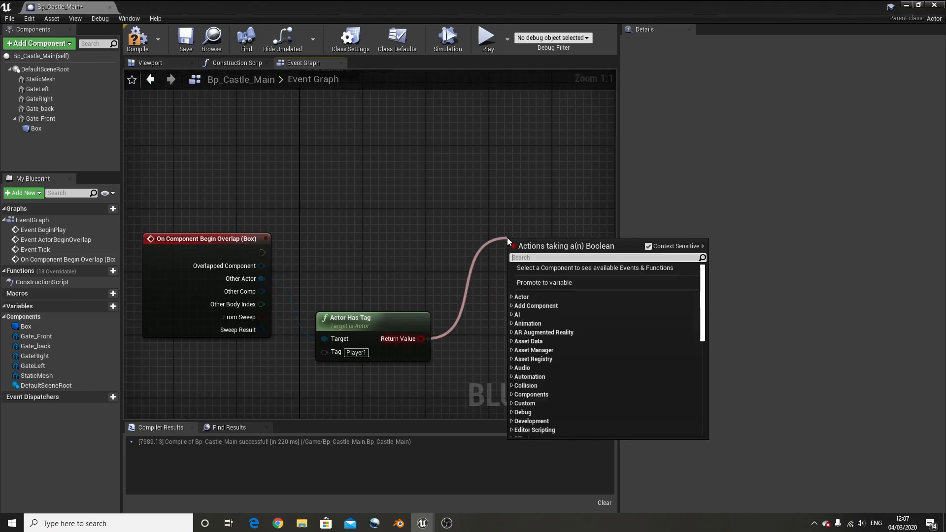
pyautogui.write('branch')
pyautogui.press('Return')
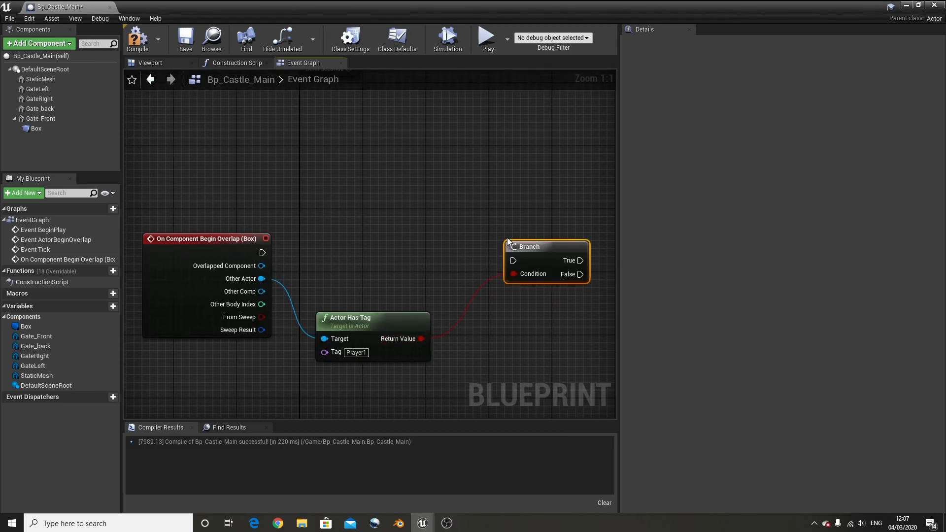
pyautogui.moveTo(517, 246); pyautogui.dragTo(533, 239)
pyautogui.click(246, 238)
pyautogui.moveTo(262, 252); pyautogui.dragTo(529, 253)
pyautogui.moveTo(525, 326); pyautogui.dragTo(292, 321, button='right')
pyautogui.moveTo(330, 238); pyautogui.dragTo(302, 247)
pyautogui.moveTo(238, 306); pyautogui.dragTo(334, 295, button='right')
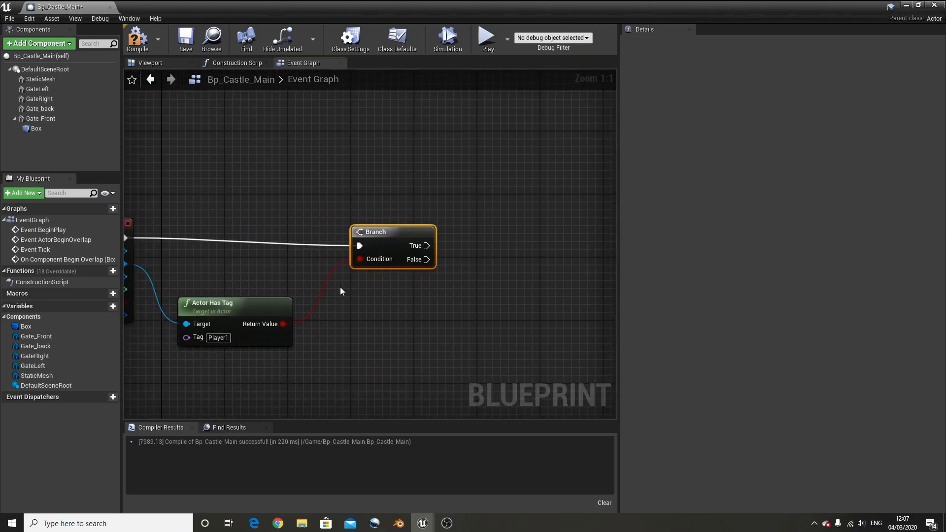
# Step: Place a reference to the Gate_Front component in the graph below the Branch node
pyautogui.moveTo(484, 175); pyautogui.dragTo(436, 227, button='right')
pyautogui.moveTo(206, 335); pyautogui.dragTo(324, 315, button='right')
pyautogui.moveTo(540, 273); pyautogui.dragTo(379, 324, button='right')
pyautogui.moveTo(334, 332); pyautogui.dragTo(413, 300)
pyautogui.click(86, 167)
pyautogui.moveTo(58, 117); pyautogui.dragTo(390, 333)
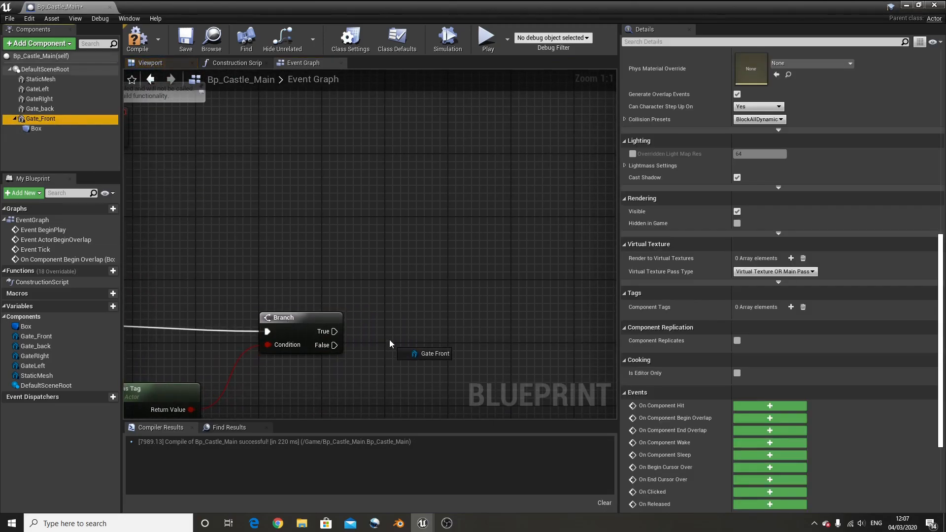
pyautogui.moveTo(326, 386); pyautogui.dragTo(323, 382)
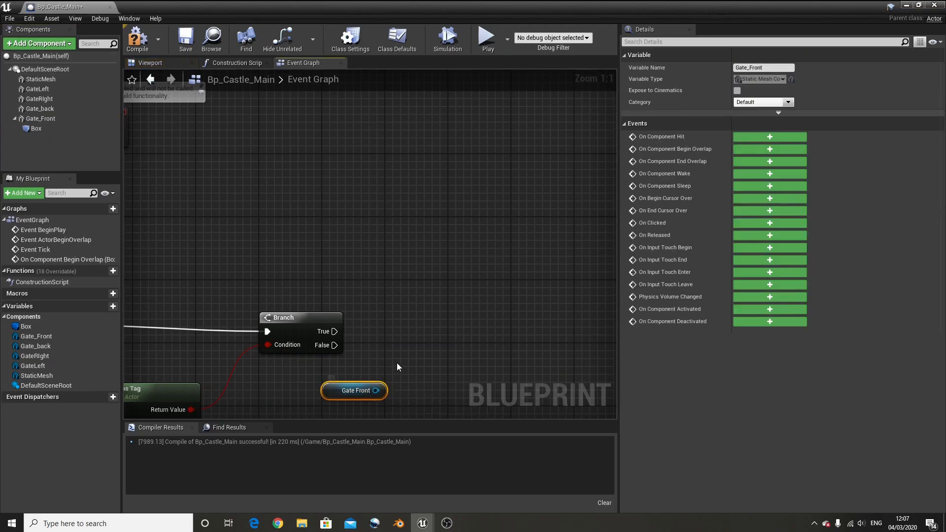
# Step: Create an AddRelativeLocation node targeting Gate Front and move both nodes away from the Branch to make room
pyautogui.moveTo(330, 391); pyautogui.dragTo(319, 354, button='right')
pyautogui.moveTo(319, 353); pyautogui.dragTo(406, 270)
pyautogui.write('add k')
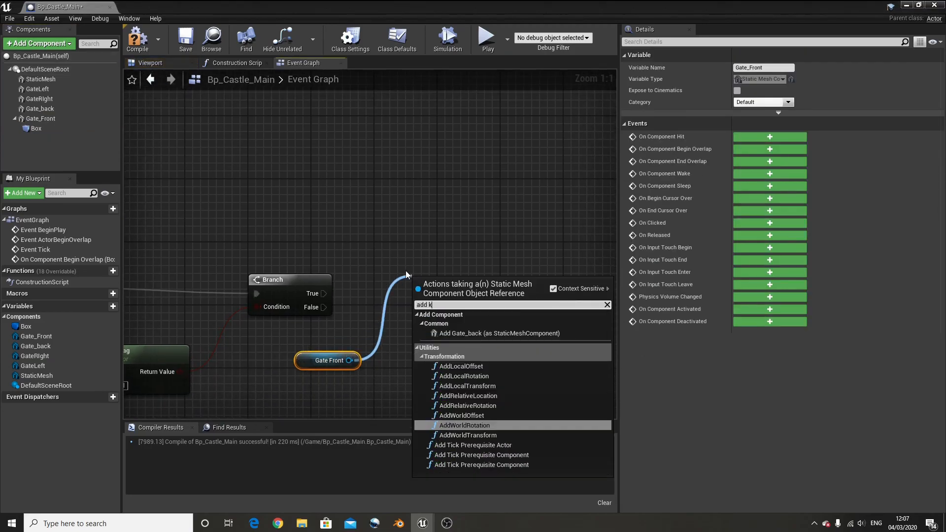
pyautogui.press('BackSpace')
pyautogui.write('lo')
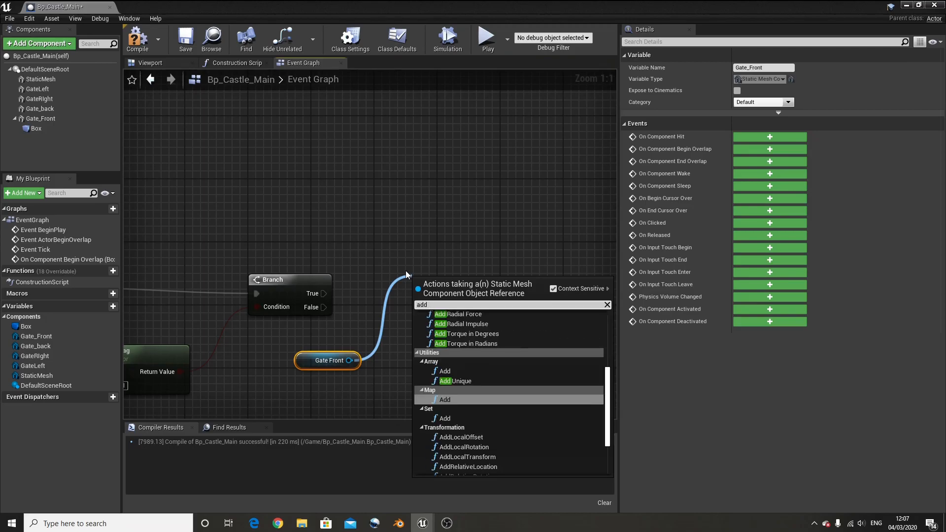
pyautogui.write('cation')
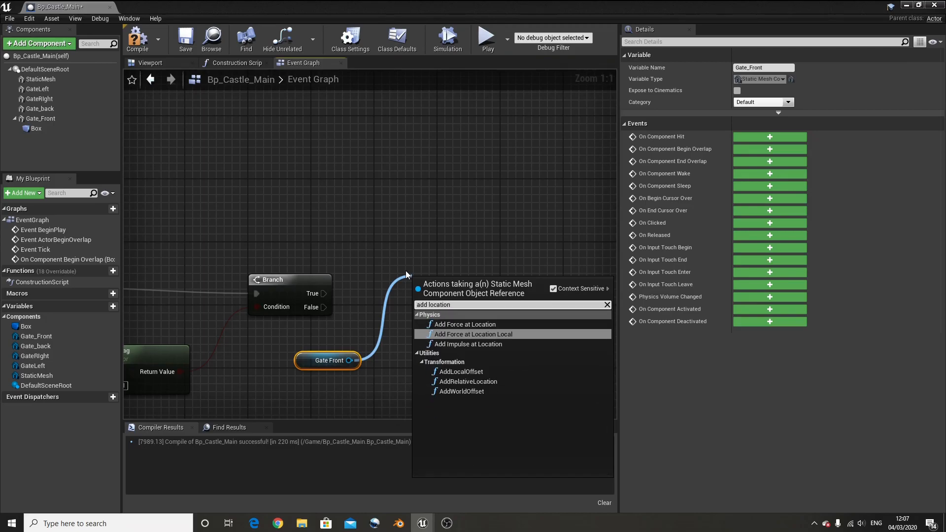
pyautogui.press('Return')
pyautogui.keyDown('ctrl'); pyautogui.click(327, 360); pyautogui.keyUp('ctrl')
pyautogui.moveTo(501, 313); pyautogui.dragTo(618, 306)
pyautogui.click(436, 284)
# Step: Add a timeline named Gate1_timeline on the Branch's True output and connect its Update output to AddRelativeLocation
pyautogui.moveTo(215, 294); pyautogui.dragTo(312, 252)
pyautogui.write('t')
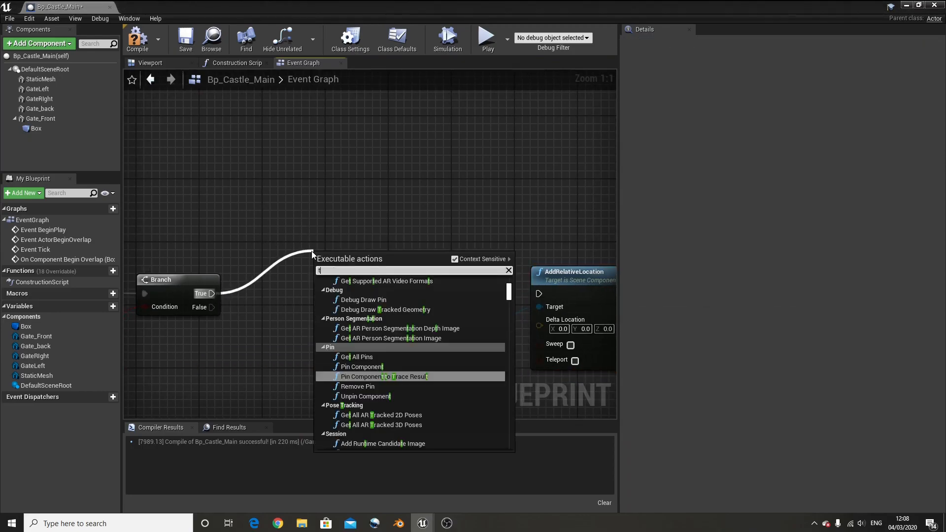
pyautogui.write('imeline')
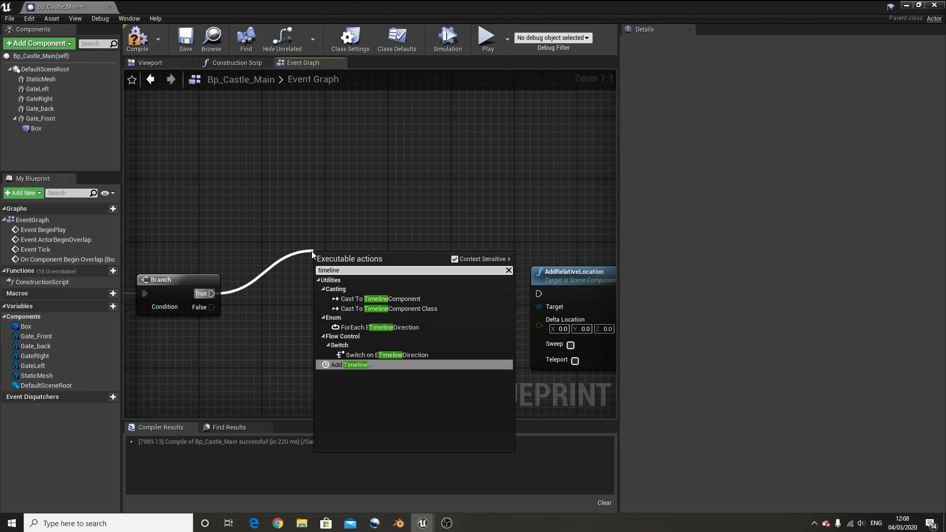
pyautogui.press('Return')
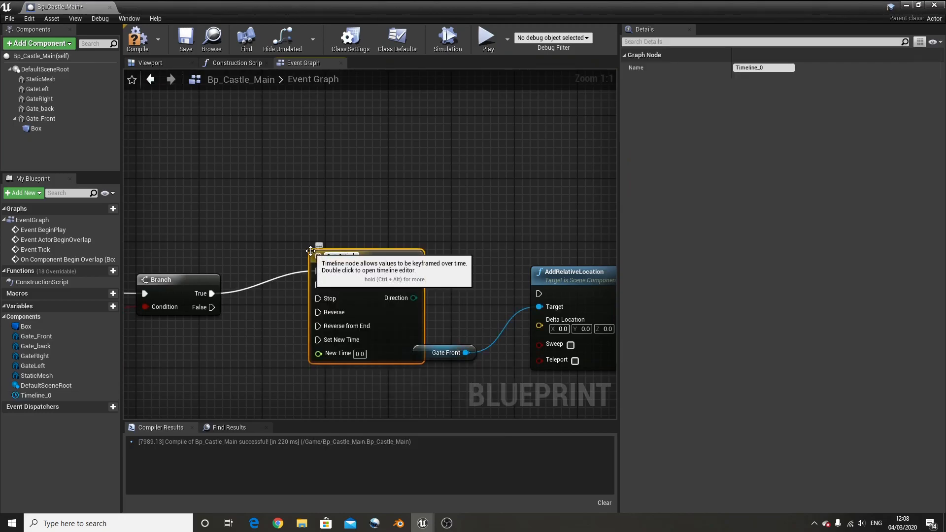
pyautogui.press('Return')
pyautogui.moveTo(345, 256); pyautogui.dragTo(345, 200)
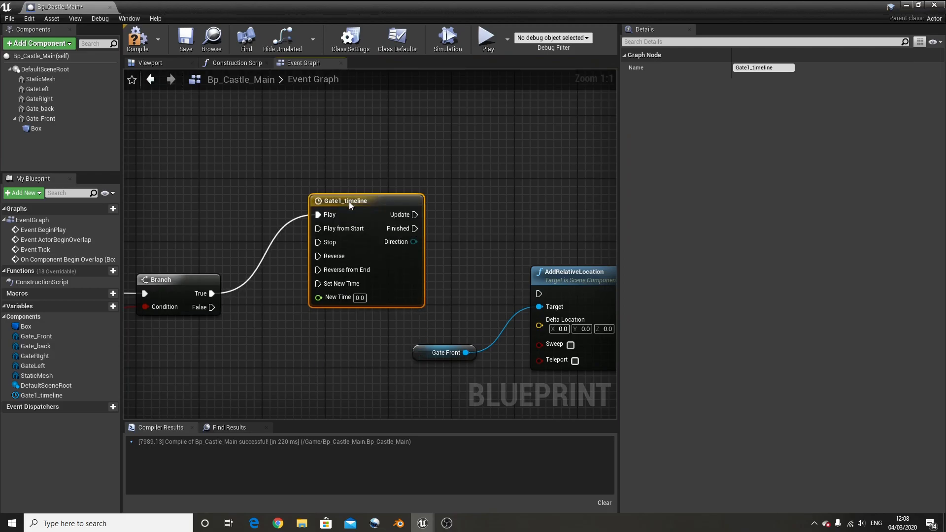
pyautogui.moveTo(415, 214); pyautogui.dragTo(539, 294)
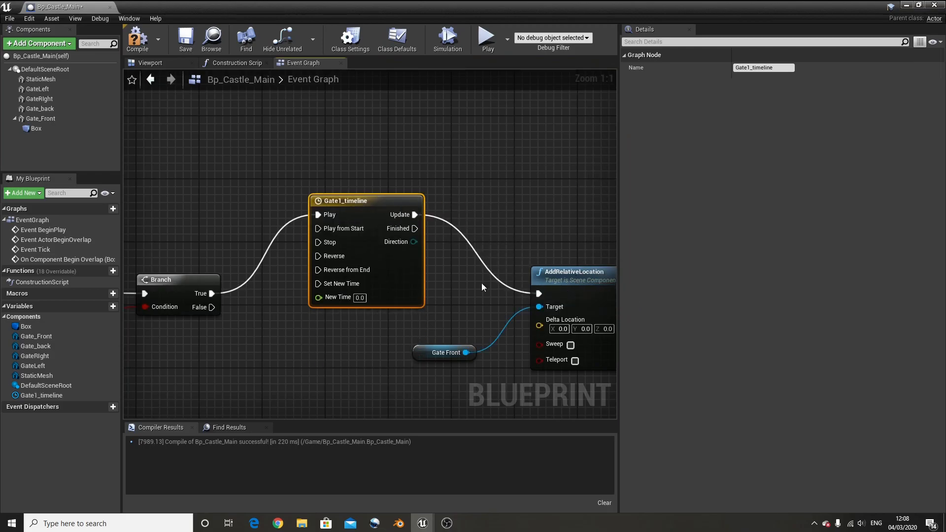
# Step: Add a vector track to Gate1_timeline with X and Y locked and hidden, keying Z at time 0, value 0 and time 3, value 3
pyautogui.doubleClick(373, 264)
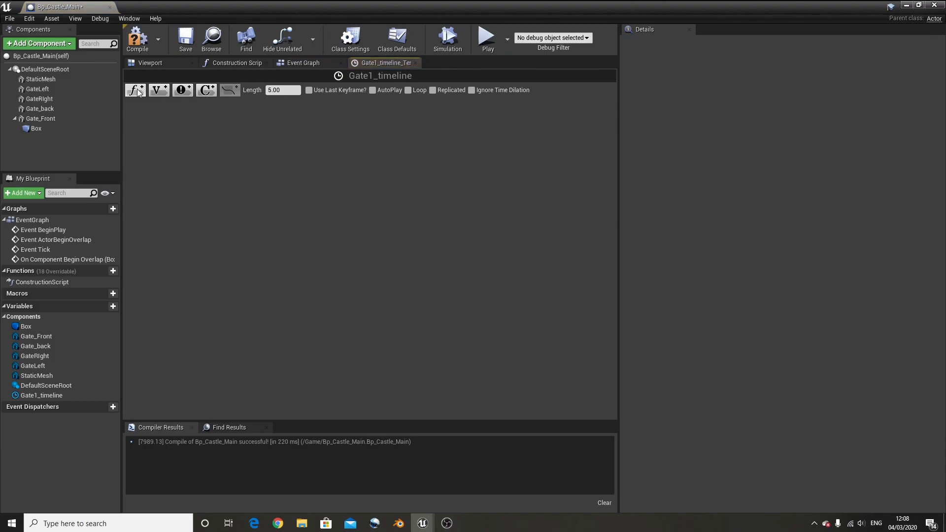
pyautogui.click(158, 89)
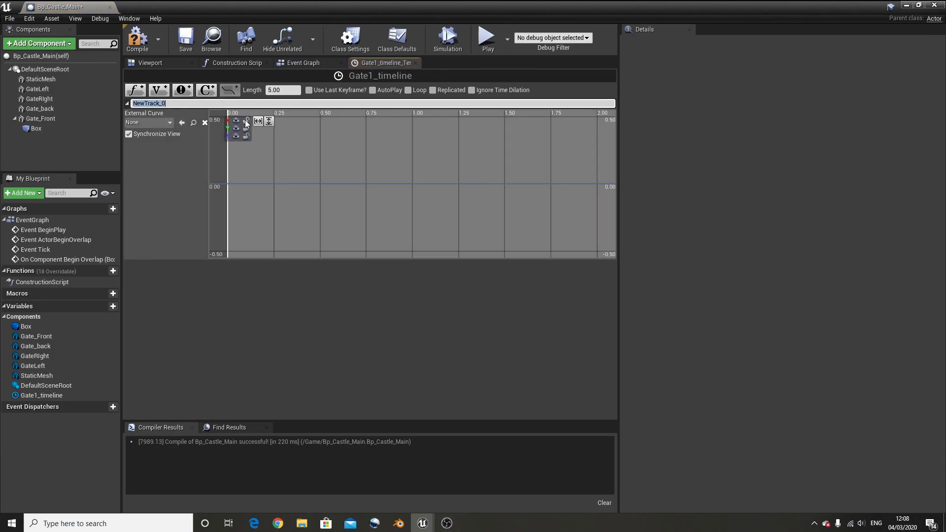
pyautogui.click(245, 121)
pyautogui.click(246, 126)
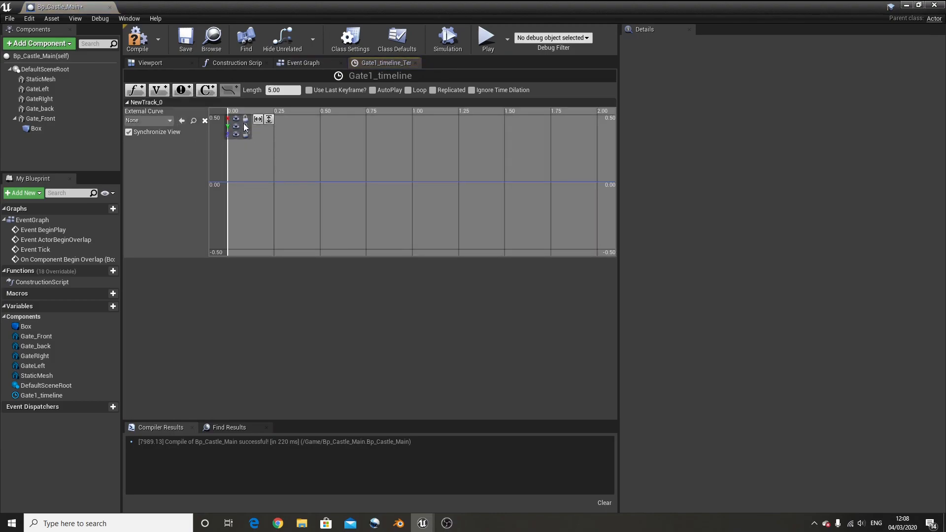
pyautogui.keyDown('shift'); pyautogui.click(227, 183); pyautogui.keyUp('shift')
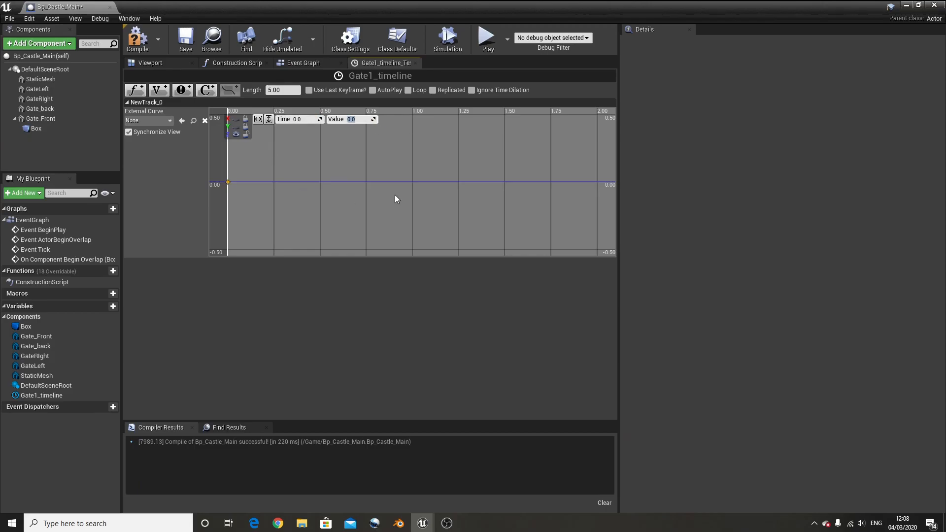
pyautogui.keyDown('shift'); pyautogui.click(362, 183); pyautogui.keyUp('shift')
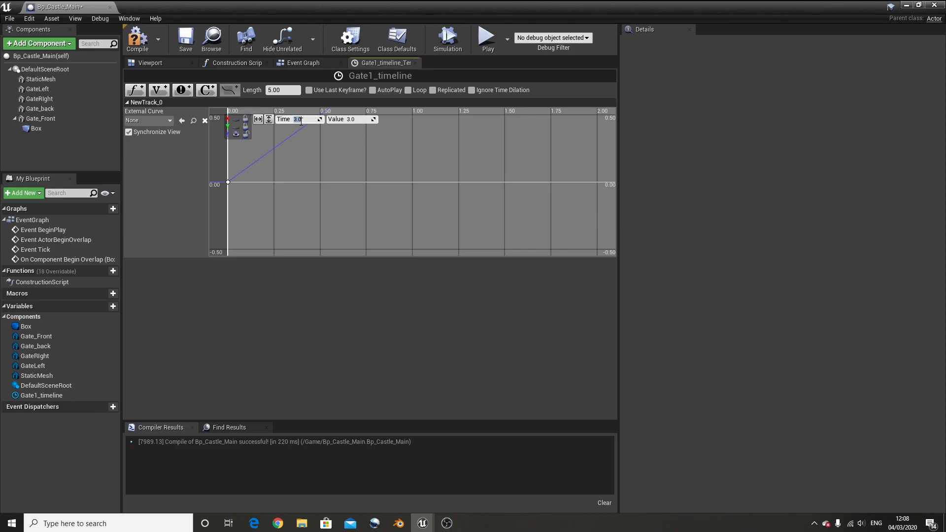
# Step: Connect Gate1_timeline's New Track 0 output to the Delta Location input of AddRelativeLocation in the event graph, and straighten the node layout
pyautogui.scroll(-2, 238, 179)
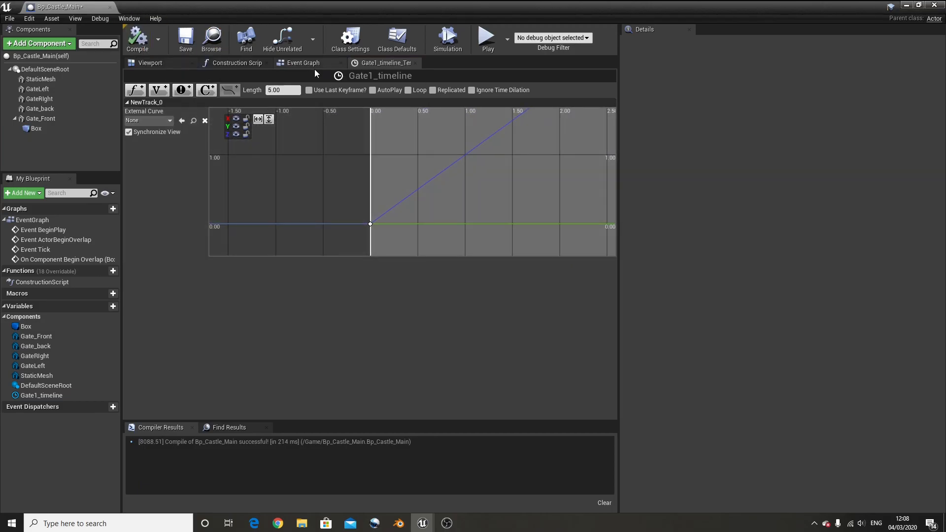
pyautogui.click(303, 63)
pyautogui.scroll(-5, 389, 241)
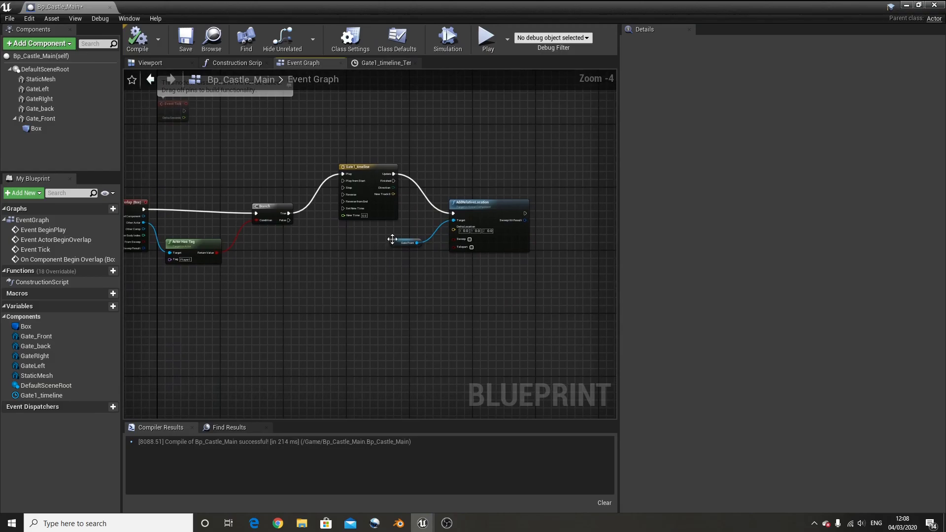
pyautogui.scroll(3, 389, 241)
pyautogui.moveTo(330, 200); pyautogui.dragTo(433, 264)
pyautogui.click(326, 286)
pyautogui.moveTo(469, 224); pyautogui.dragTo(468, 191)
# Step: Move the overlap event, Actor Has Tag and Branch nodes together closer to Gate1_timeline
pyautogui.scroll(-3, 379, 269)
pyautogui.moveTo(248, 272); pyautogui.dragTo(409, 272, button='right')
pyautogui.moveTo(185, 206); pyautogui.dragTo(386, 286)
pyautogui.moveTo(227, 242); pyautogui.dragTo(270, 222)
pyautogui.click(207, 156)
# Step: Create a new landscape in the level with 63×63 quad sections and 8 × 8 components, and undo the stray sculpt stroke
pyautogui.click(905, 5)
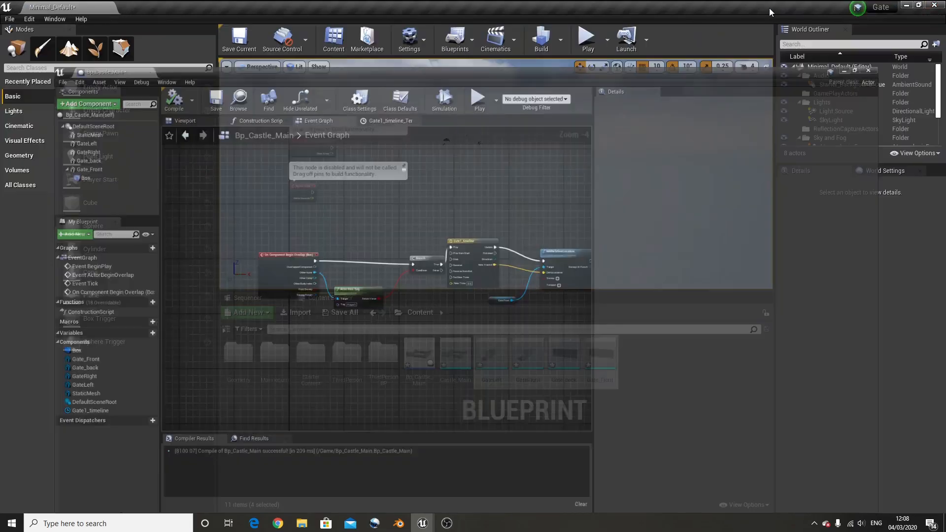
pyautogui.click(69, 48)
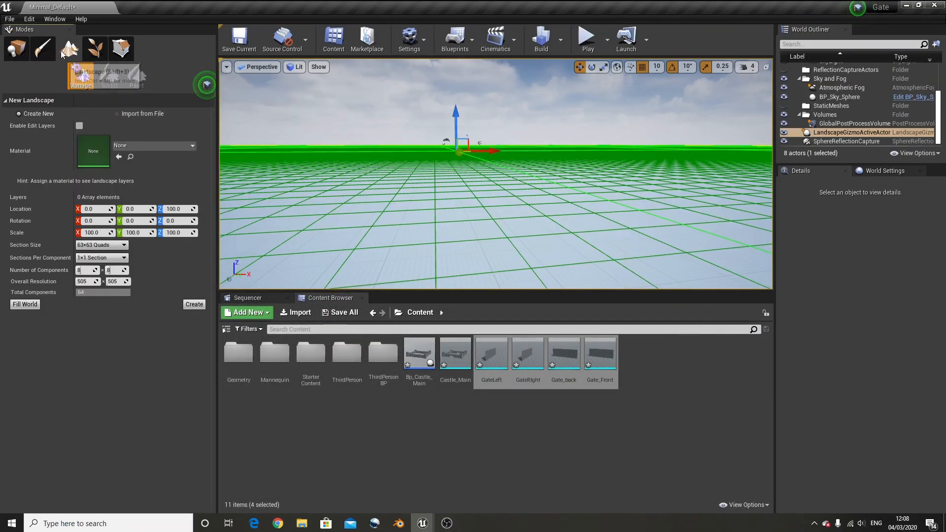
pyautogui.click(194, 304)
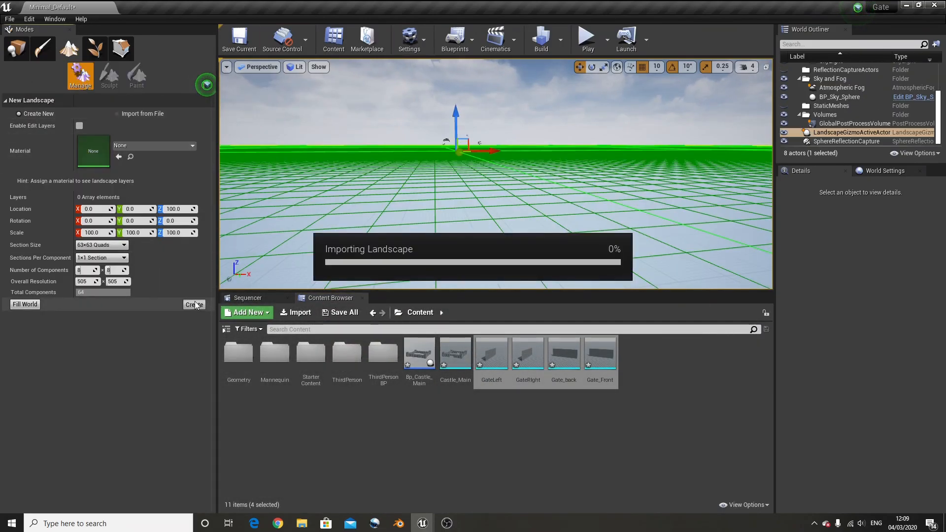
pyautogui.click(584, 182)
pyautogui.hotkey('ctrl', 'z')
pyautogui.click(16, 48)
# Step: Select the new landscape in the level and set its Z location to 0
pyautogui.click(532, 207)
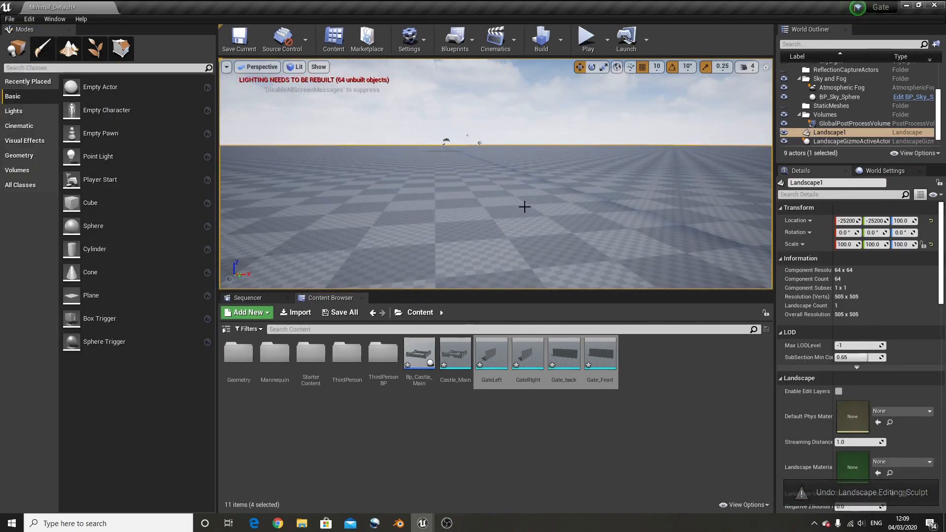
pyautogui.click(901, 220)
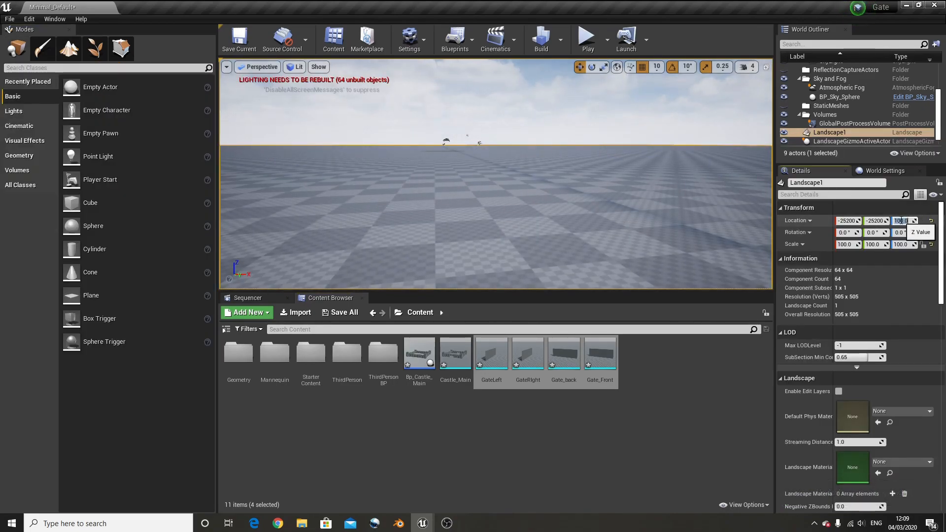
pyautogui.write('0')
pyautogui.press('Return')
# Step: Place the Bp_Castle_Main Blueprint on the landscape at about X -610, Y 2490, Z 0
pyautogui.moveTo(506, 256); pyautogui.dragTo(477, 264, button='right')
pyautogui.press('s')
pyautogui.moveTo(419, 354); pyautogui.dragTo(489, 184)
pyautogui.press('f')
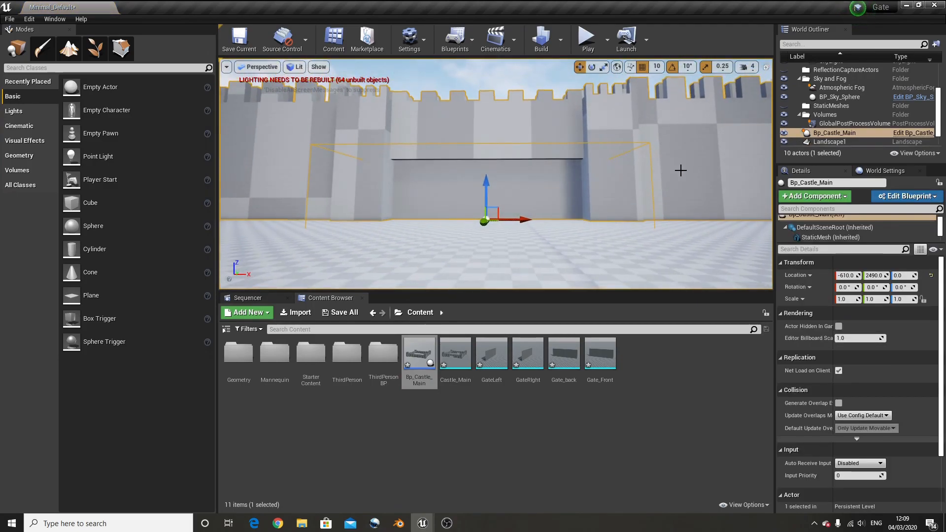
# Step: Try the M_CobbleStone_Rough material on the castle's StaticMesh component and replace it with M_CobbleStone_Smooth
pyautogui.scroll(-2, 851, 235)
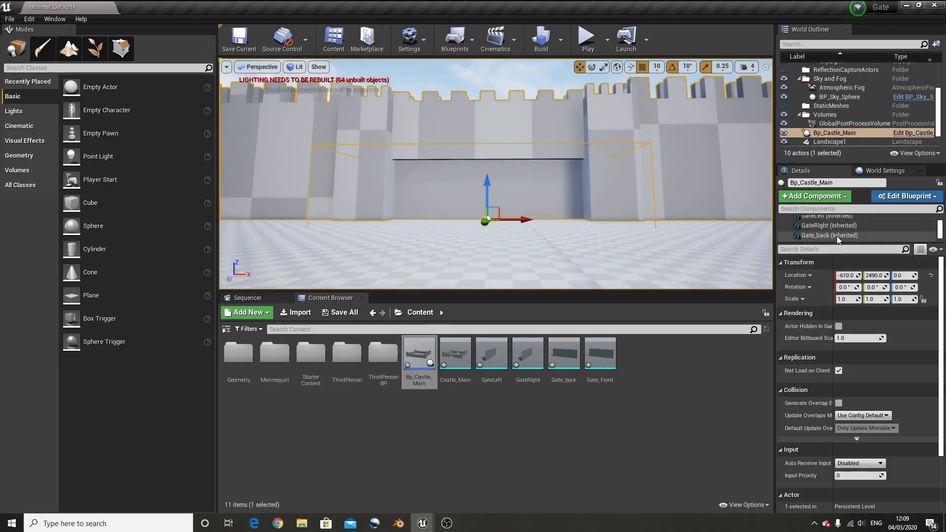
pyautogui.scroll(-3, 827, 229)
pyautogui.scroll(4, 828, 227)
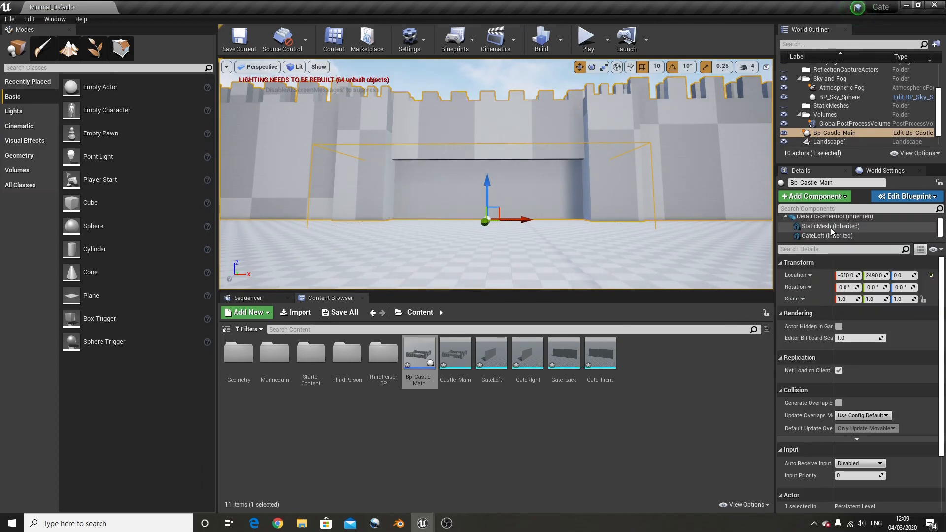
pyautogui.click(821, 226)
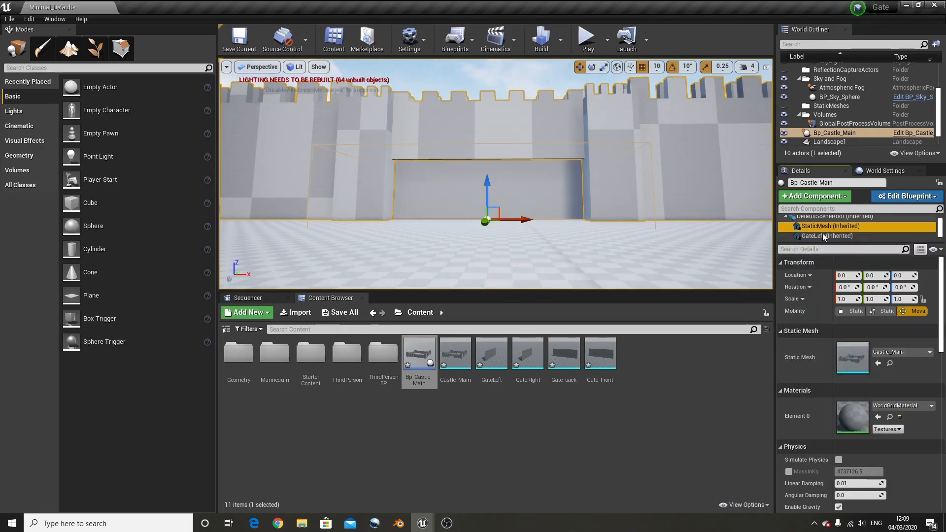
pyautogui.click(913, 407)
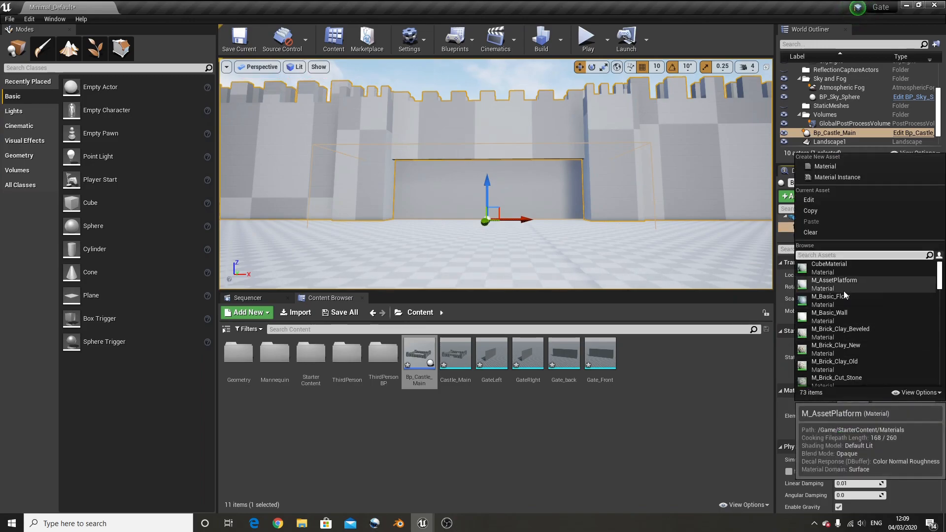
pyautogui.write('stone')
pyautogui.click(866, 317)
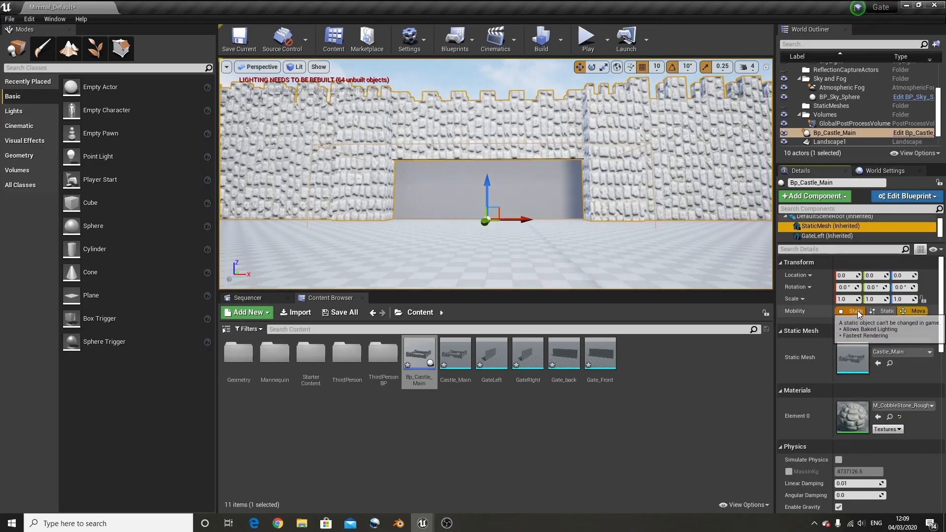
pyautogui.click(889, 405)
pyautogui.write('stone')
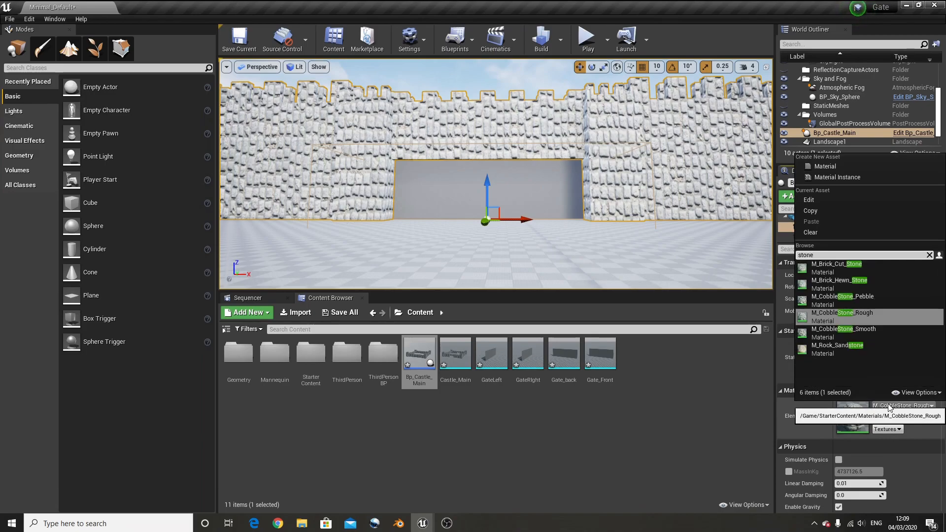
pyautogui.click(873, 333)
# Step: Look through the level's actors for a player start and check the GameMode Override in the world settings
pyautogui.moveTo(527, 198)
pyautogui.mouseDown(button='right')
pyautogui.moveTo(548, 207)
pyautogui.moveTo(536, 207)
pyautogui.mouseUp(button='right')
pyautogui.press('w')
pyautogui.click(414, 179)
pyautogui.scroll(-2, 849, 119)
pyautogui.scroll(5, 849, 119)
pyautogui.scroll(-4, 849, 119)
pyautogui.scroll(3, 849, 120)
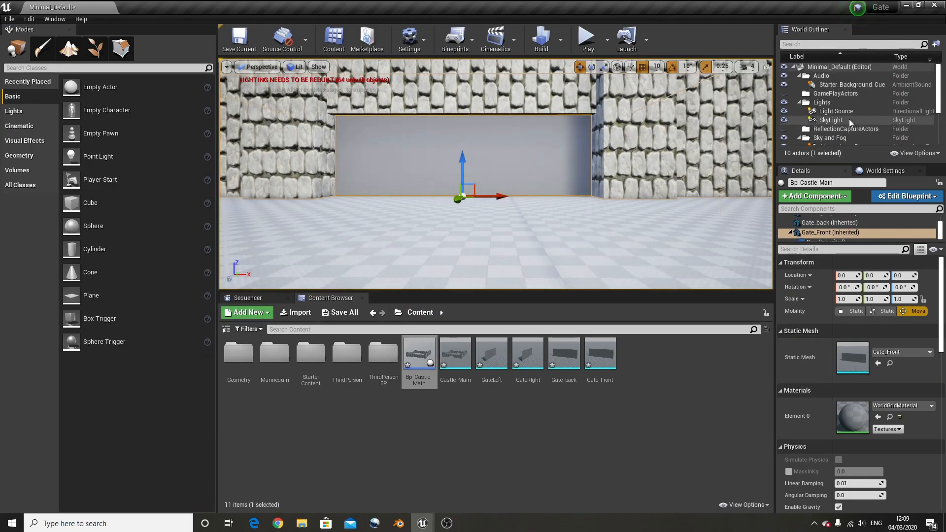
pyautogui.scroll(2, 849, 119)
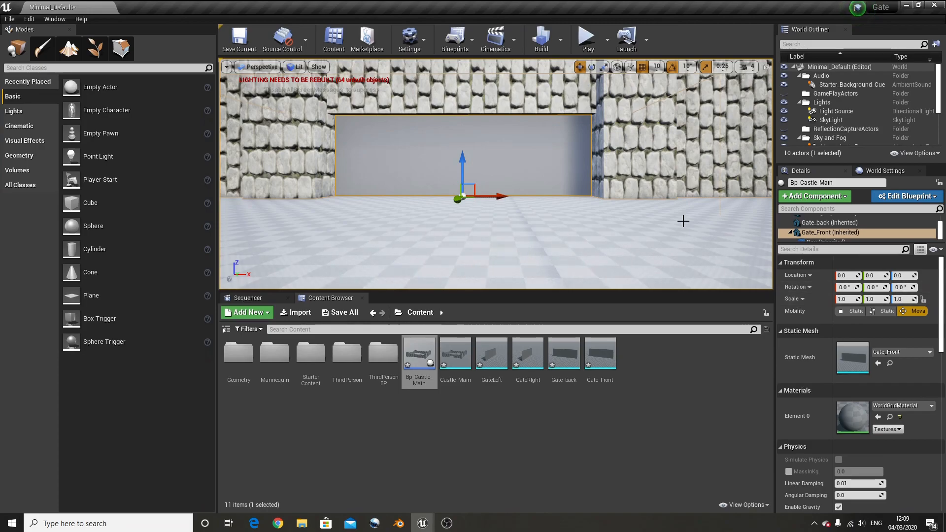
pyautogui.click(889, 171)
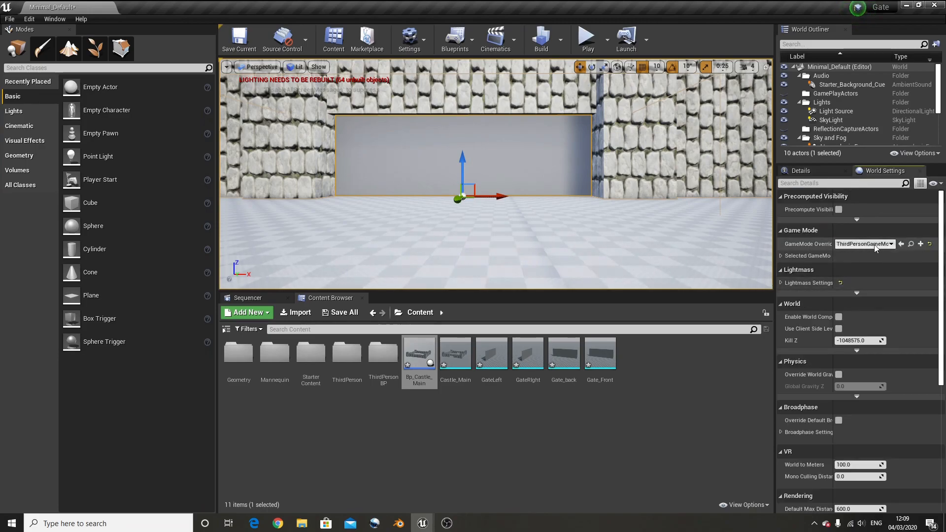
pyautogui.click(817, 174)
# Step: Place a Player Start on the ground in front of the castle's front gate, at about X -290, Y 5210
pyautogui.click(92, 67)
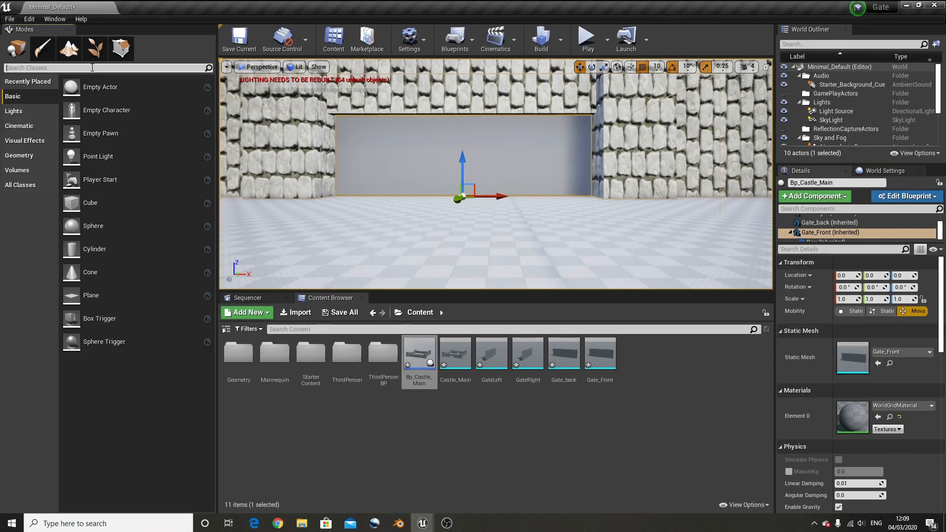
pyautogui.write('player')
pyautogui.moveTo(39, 87); pyautogui.dragTo(458, 248)
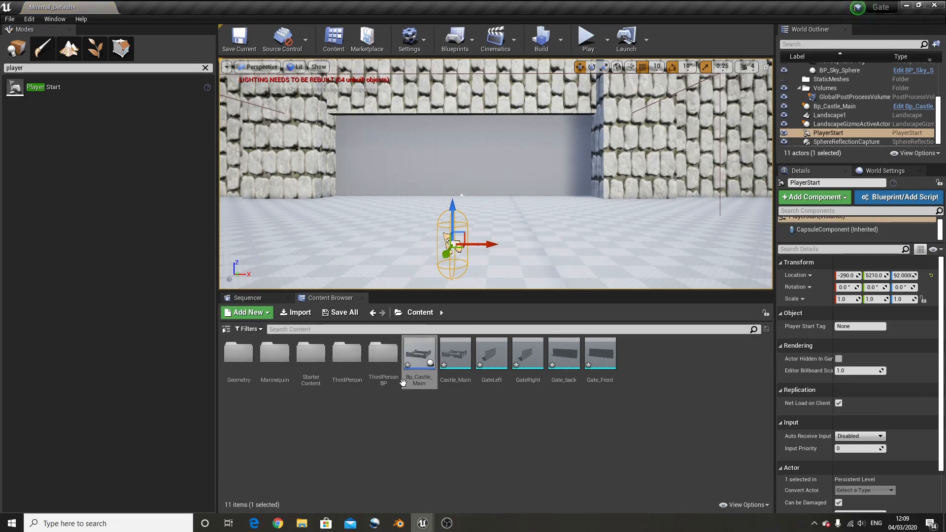
# Step: Open the ThirdPersonCharacter Blueprint from ThirdPersonBP/Blueprints and check its actor tags
pyautogui.doubleClick(383, 353)
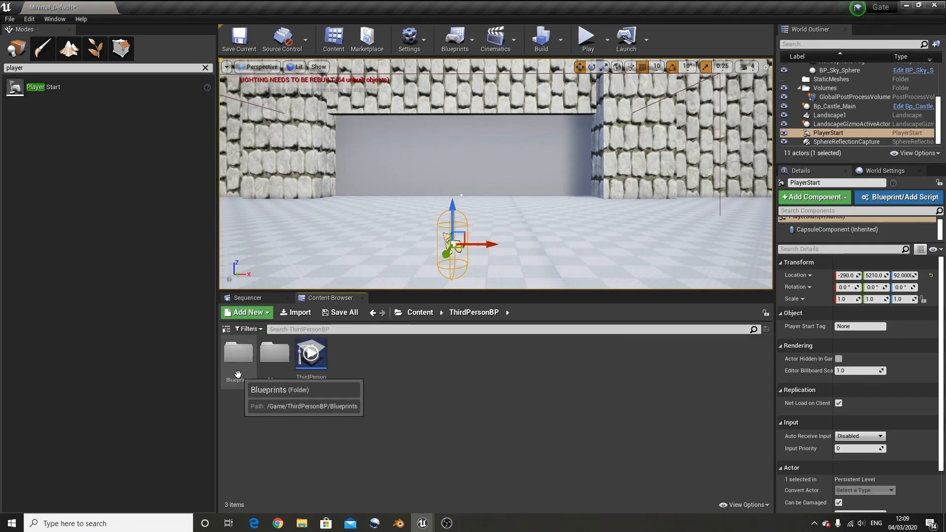
pyautogui.doubleClick(229, 367)
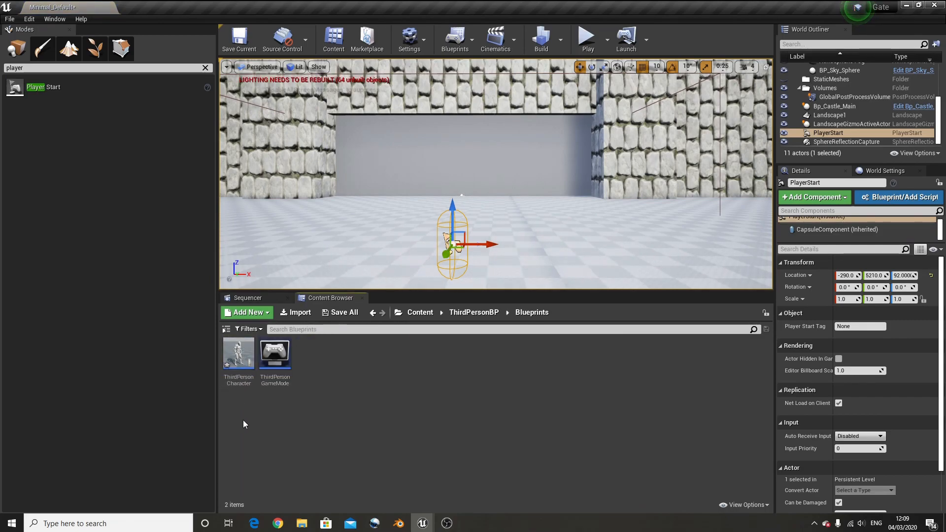
pyautogui.doubleClick(239, 358)
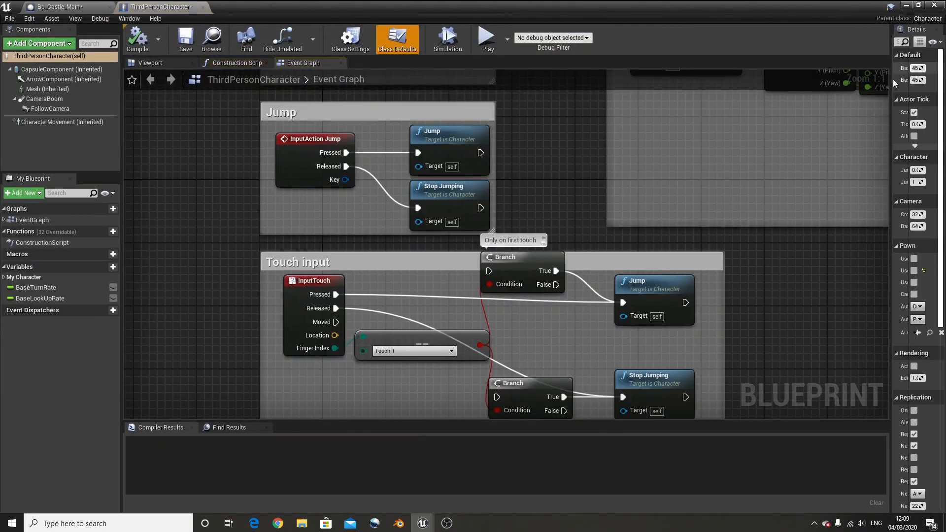
pyautogui.moveTo(890, 84); pyautogui.dragTo(655, 85)
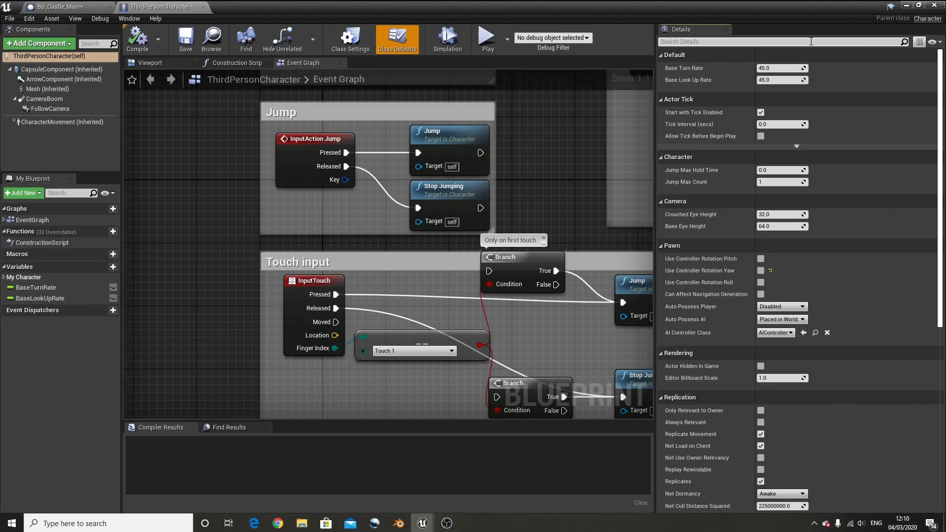
pyautogui.click(810, 42)
pyautogui.write('tag')
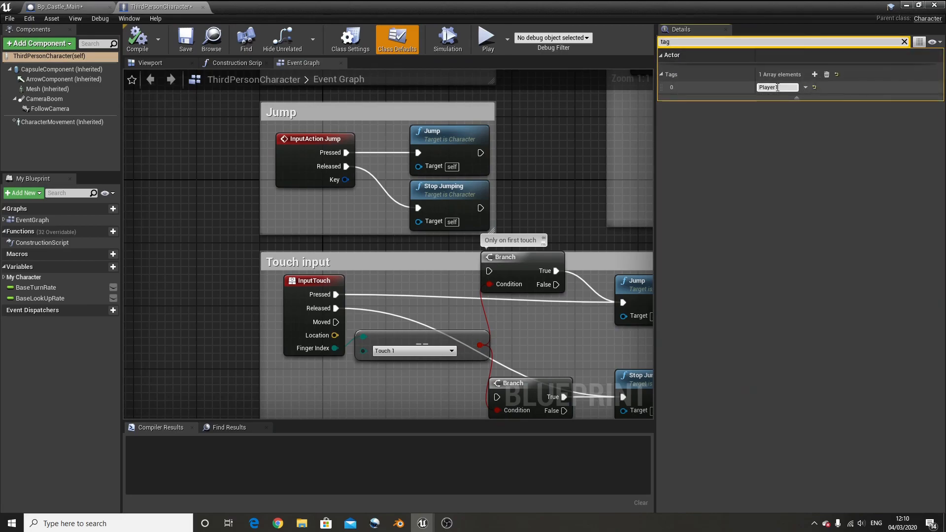
# Step: Play the level, run the character up to the front gate and back out to test its opening, and stop playing
pyautogui.click(905, 6)
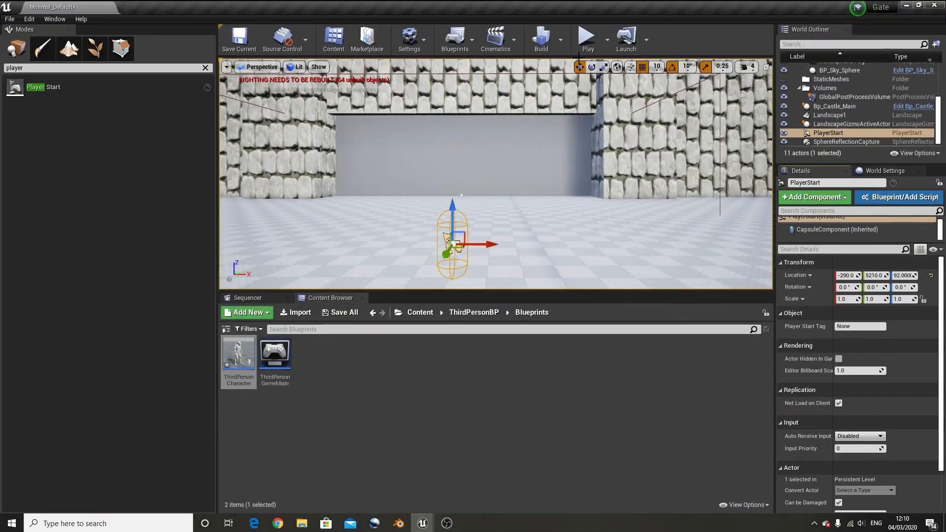
pyautogui.click(583, 40)
pyautogui.click(558, 82)
pyautogui.press('w')
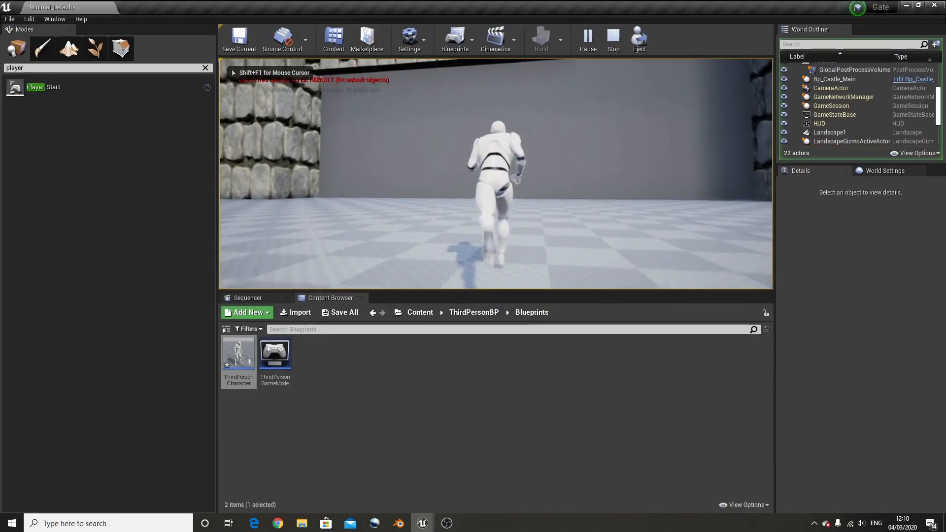
pyautogui.press('w')
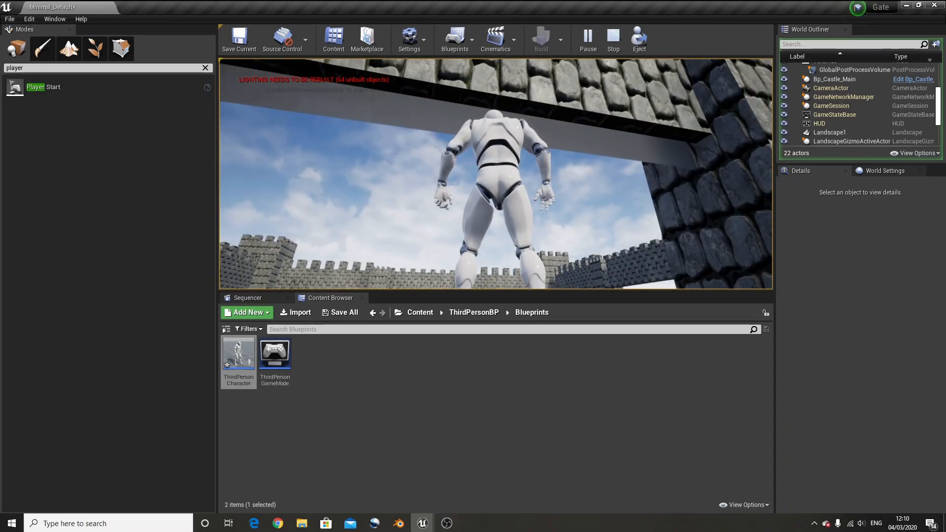
pyautogui.press('s')
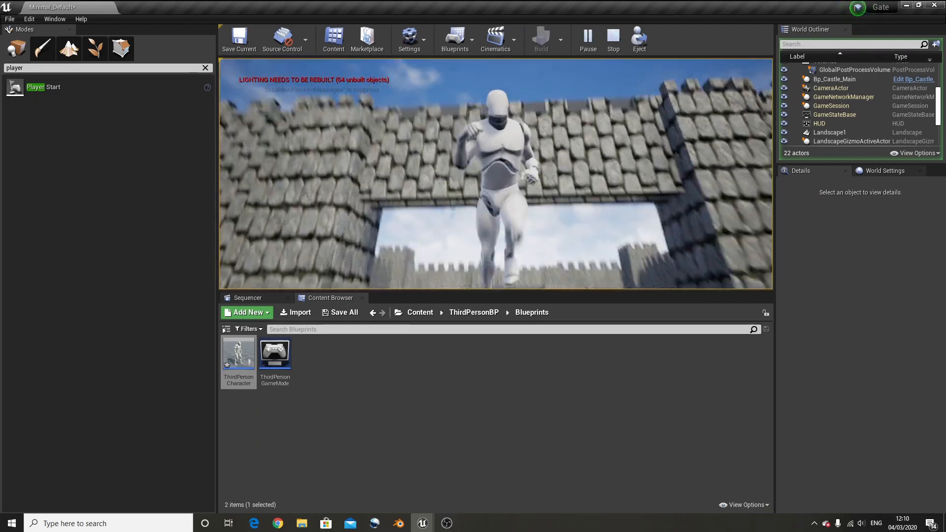
pyautogui.press('s')
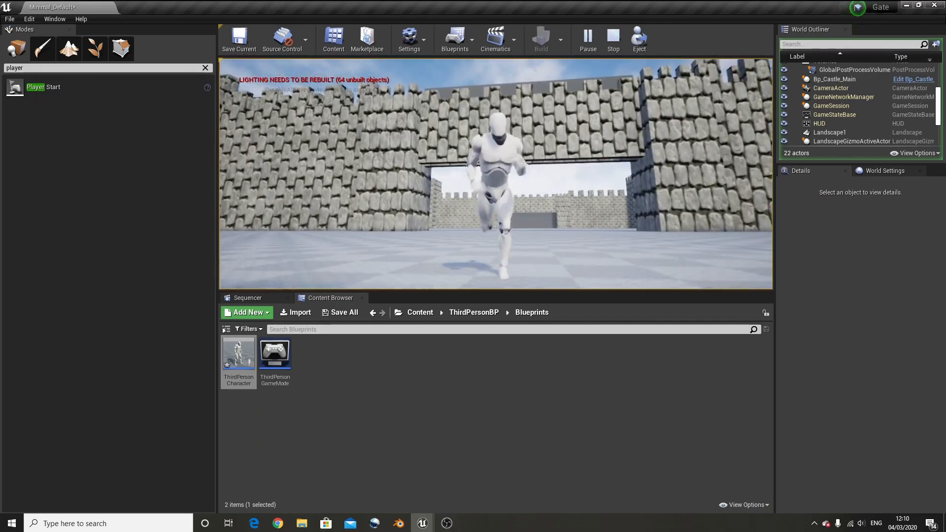
pyautogui.press('Escape')
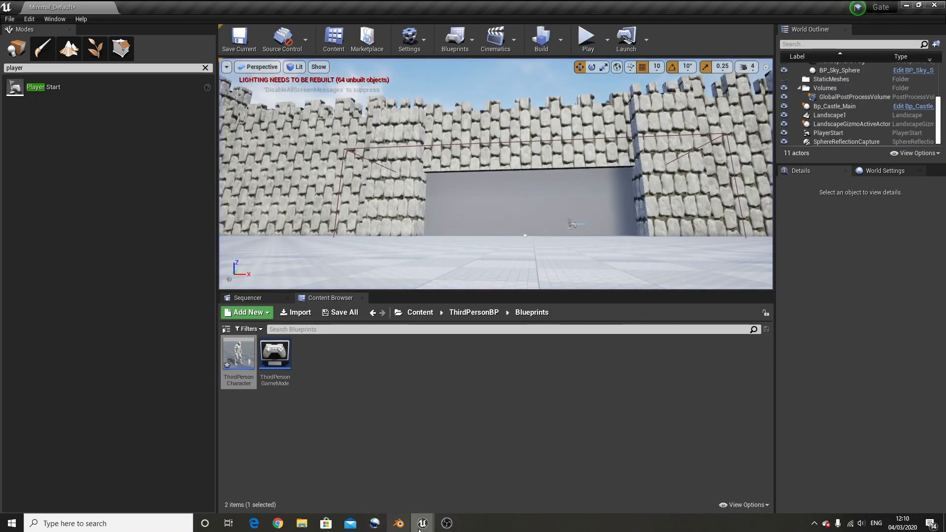
# Step: Return to the Bp_Castle_Main event graph and move the Branch node up and away from Gate1_timeline
pyautogui.moveTo(422, 523)
pyautogui.click(475, 483)
pyautogui.click(63, 6)
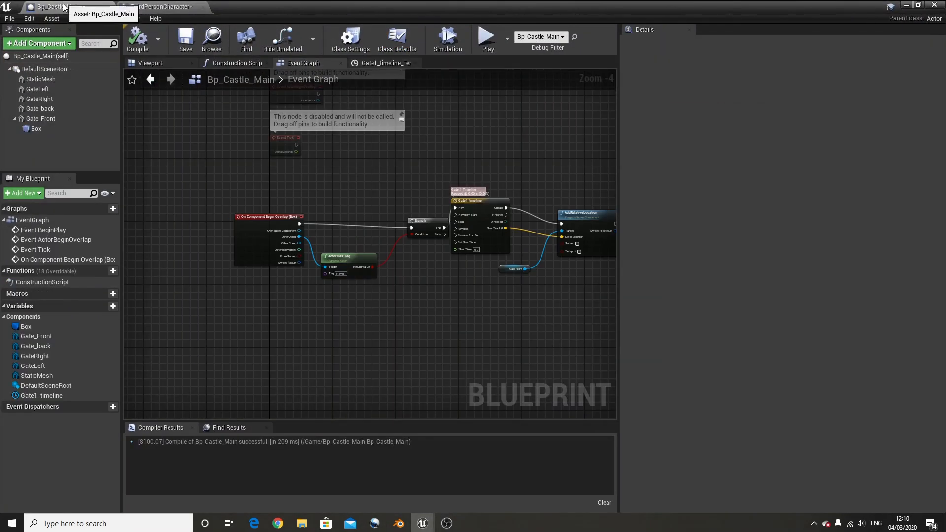
pyautogui.scroll(4, 486, 237)
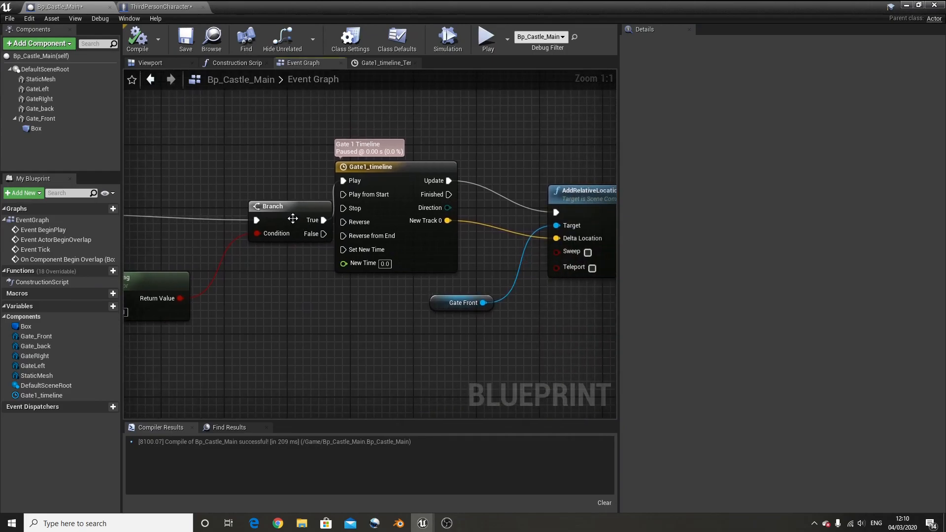
pyautogui.moveTo(287, 215); pyautogui.dragTo(267, 185)
# Step: Set the length of Gate1_timeline to 3 seconds to match its last key
pyautogui.doubleClick(438, 260)
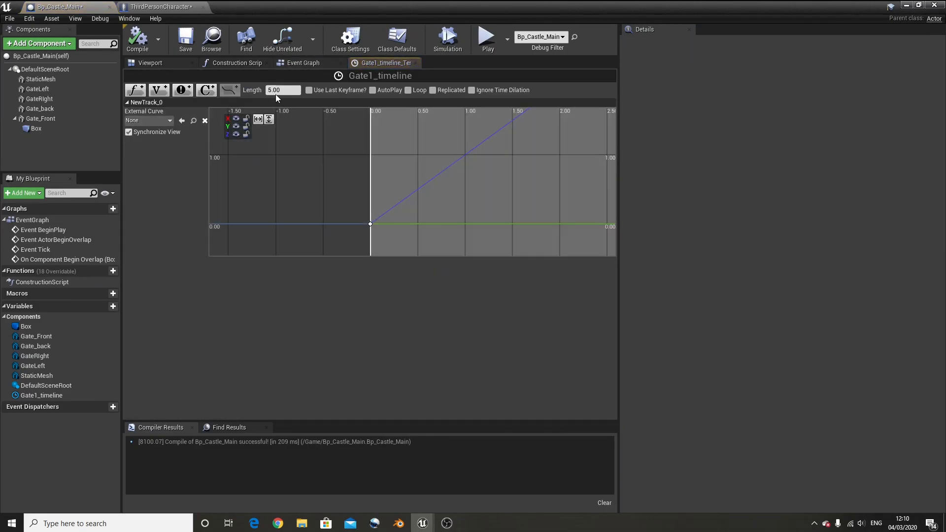
pyautogui.scroll(-5, 445, 168)
pyautogui.scroll(-6, 492, 138)
pyautogui.moveTo(520, 153); pyautogui.dragTo(494, 186, button='right')
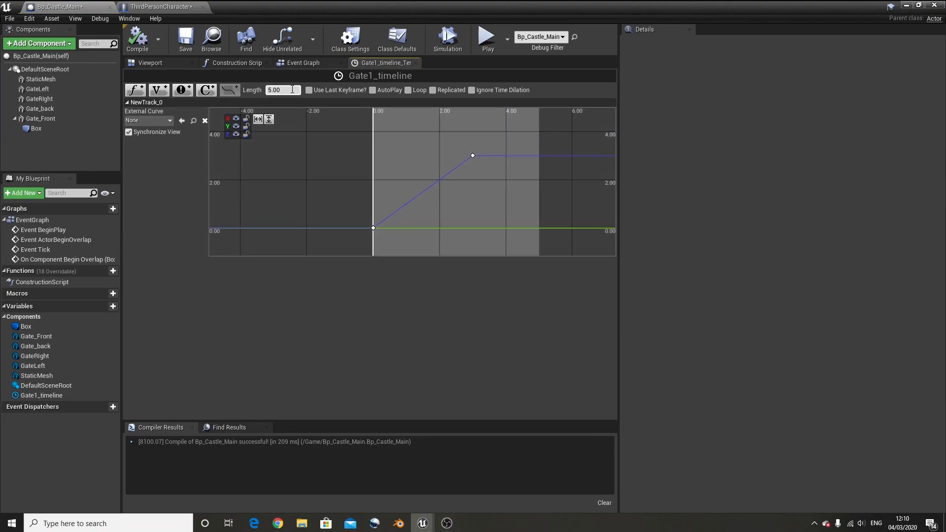
pyautogui.write('3')
pyautogui.press('Return')
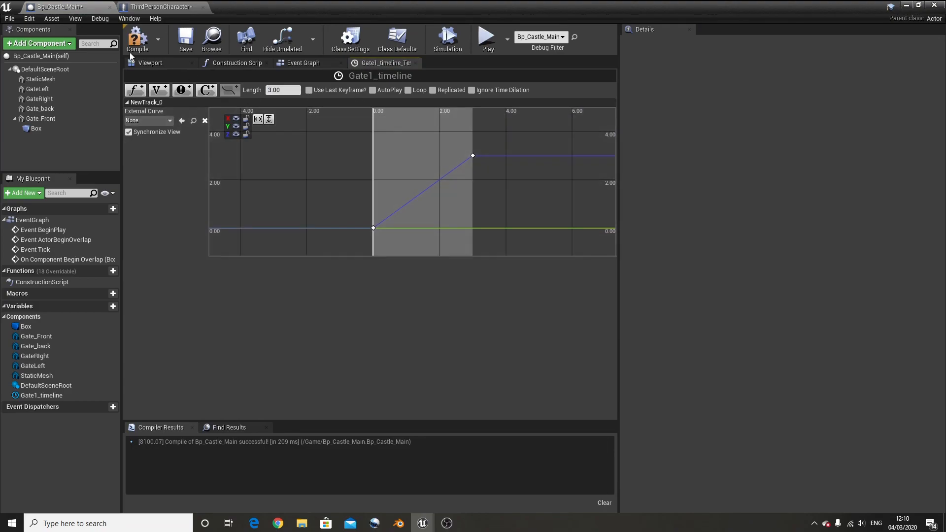
# Step: Compile Bp_Castle_Main, play the level, run the character to the front gate and back to test the 3-second timeline, and stop playing
pyautogui.click(144, 44)
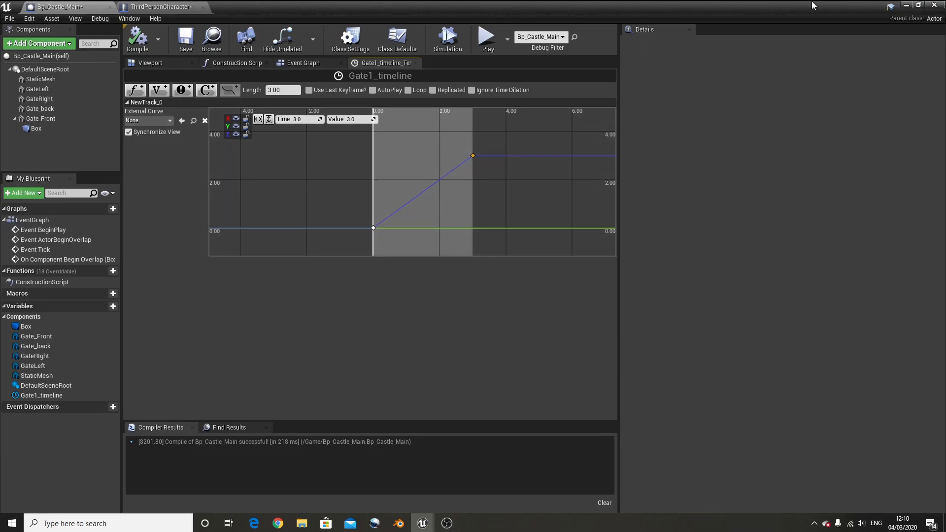
pyautogui.click(905, 7)
pyautogui.click(587, 38)
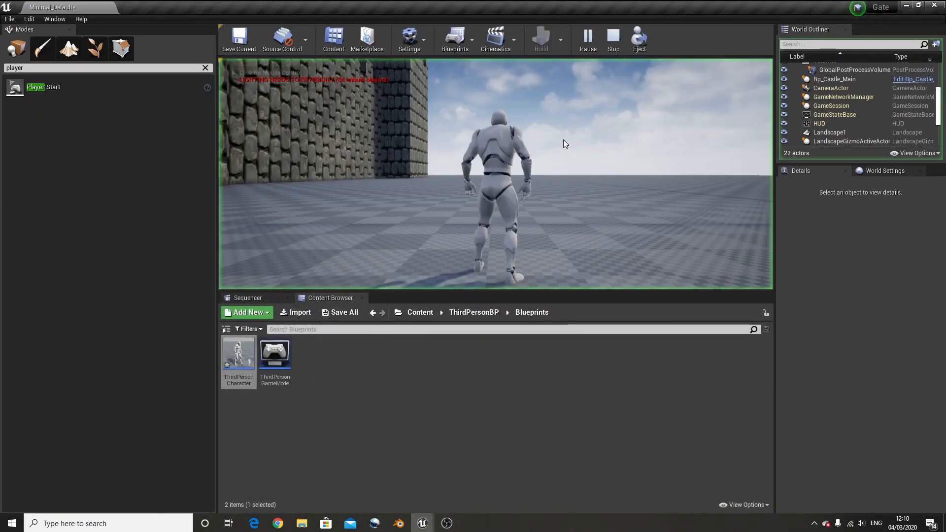
pyautogui.press('w')
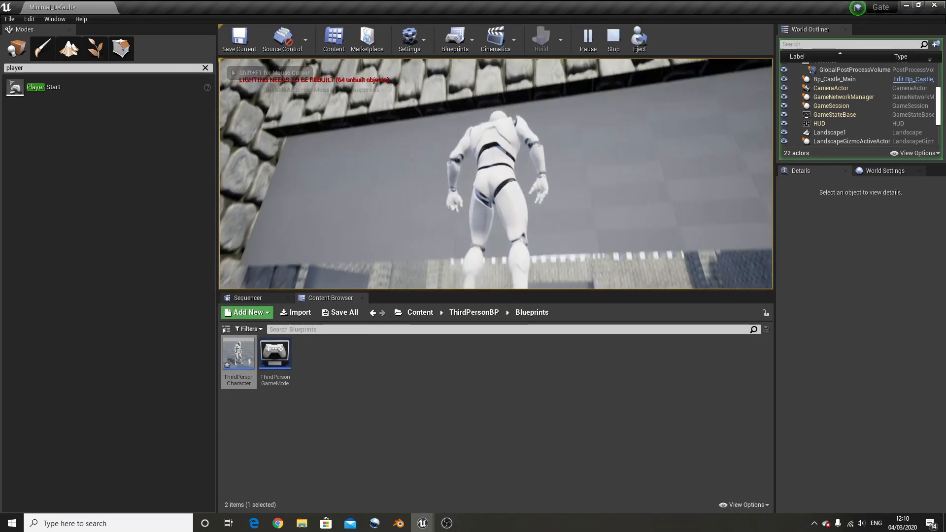
pyautogui.press('w')
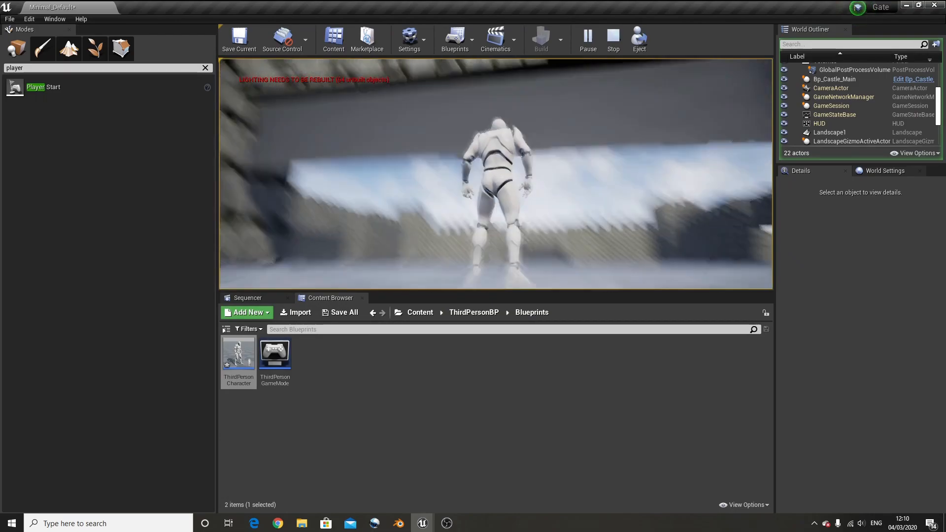
pyautogui.press('w')
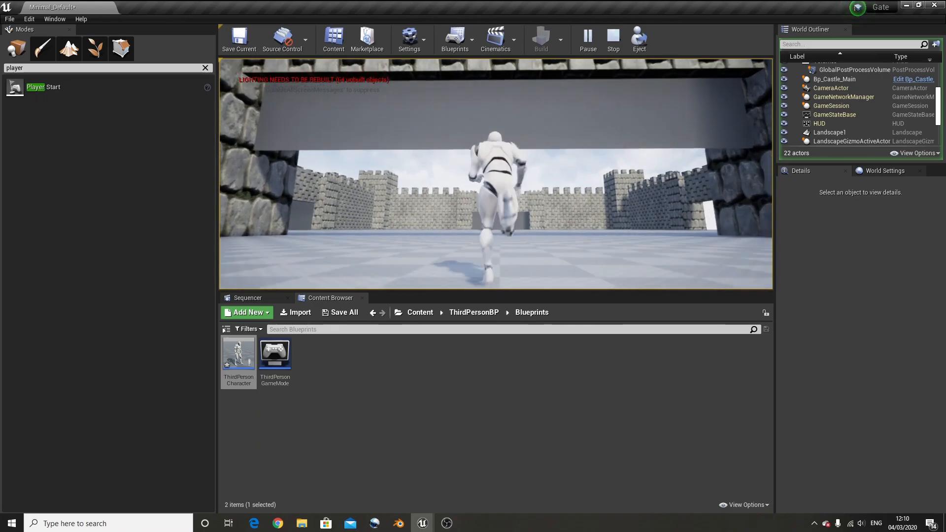
pyautogui.press('s')
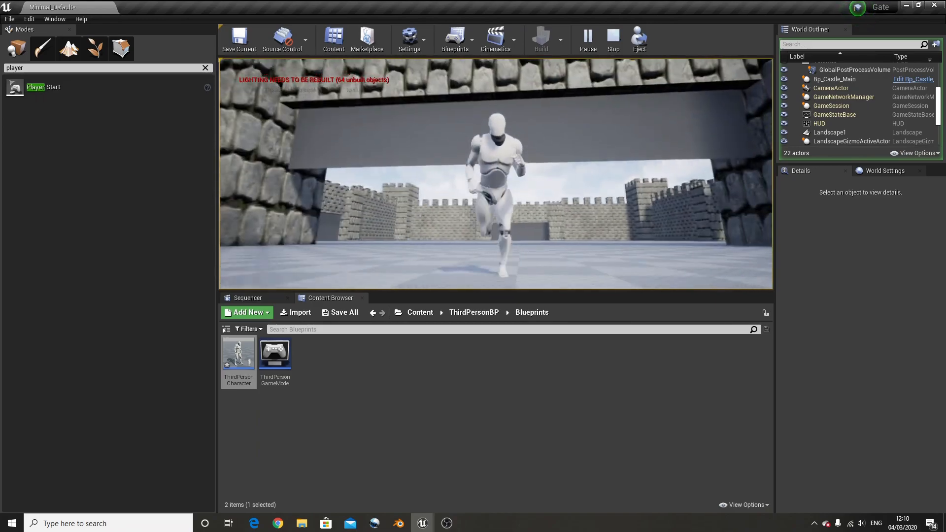
pyautogui.press('Escape')
# Step: Set the length of Gate1_timeline in Bp_Castle_Main to 4 seconds and recompile the Blueprint
pyautogui.click(423, 523)
pyautogui.click(476, 493)
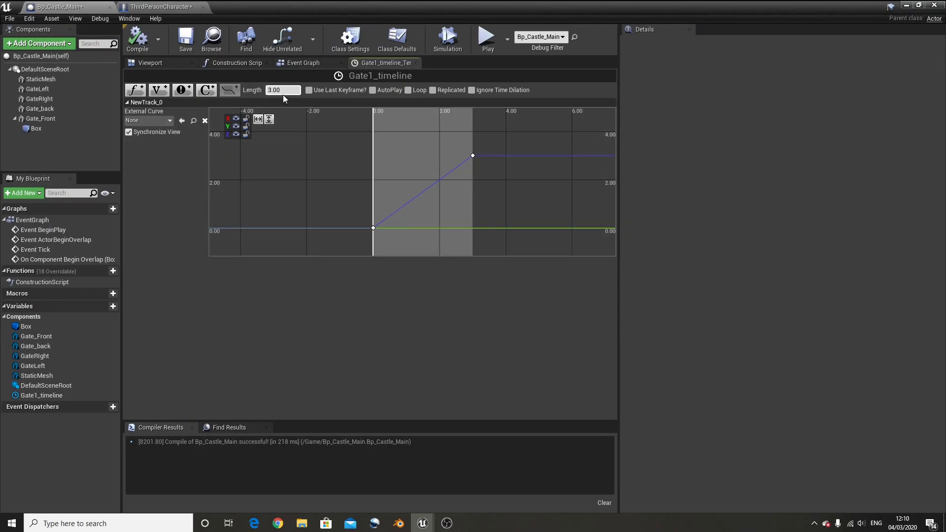
pyautogui.write('4')
pyautogui.press('Return')
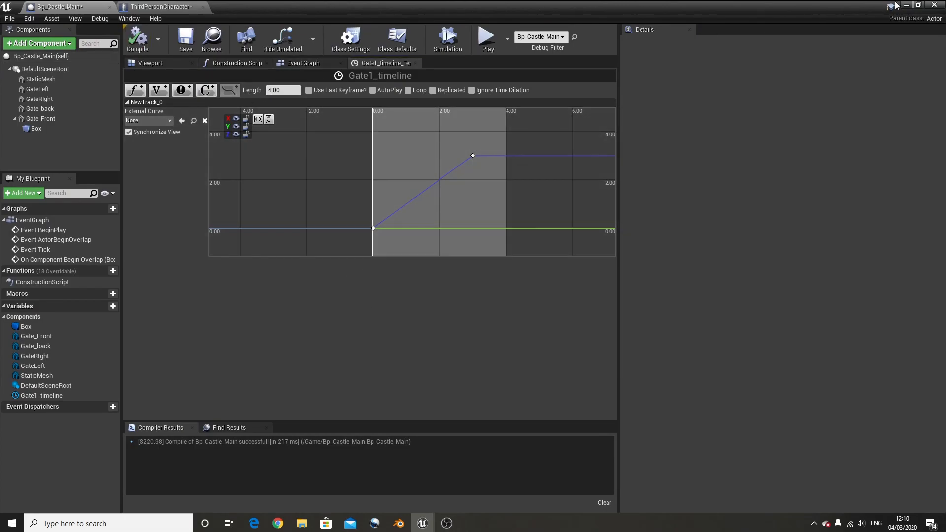
# Step: Play the level again, wait at the front gate while it opens, run the character back out, and stop playing
pyautogui.click(905, 5)
pyautogui.click(588, 38)
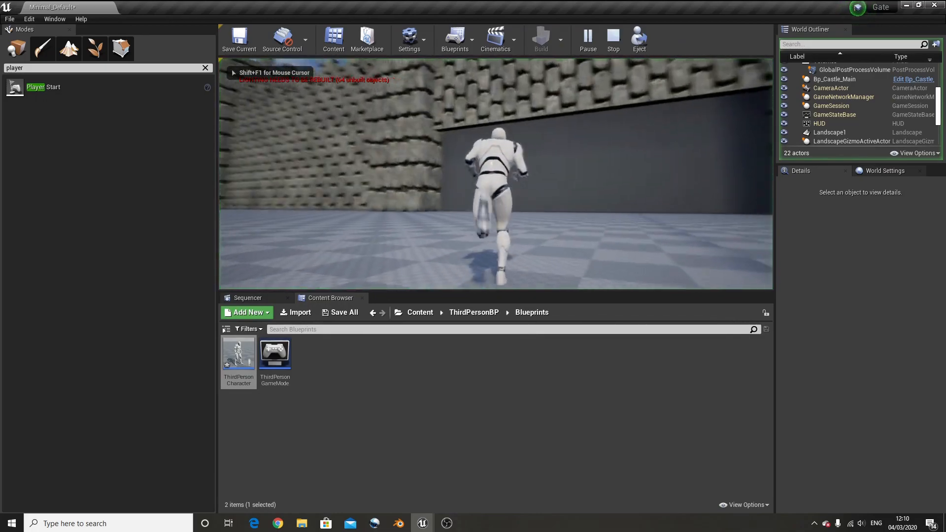
pyautogui.press('w')
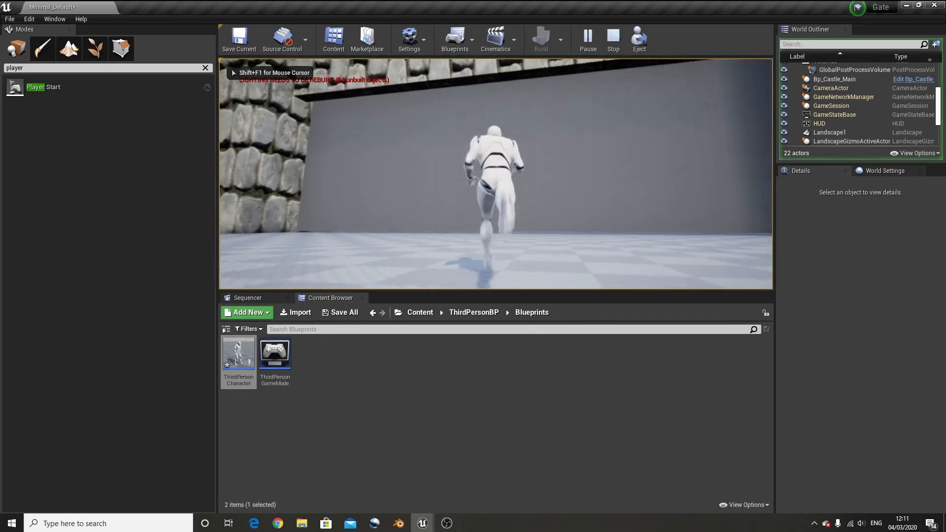
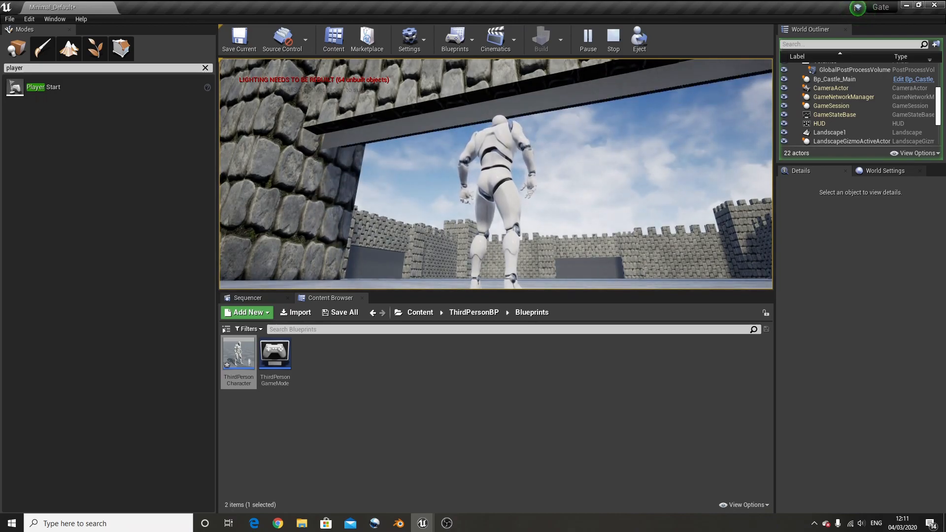
pyautogui.press('s')
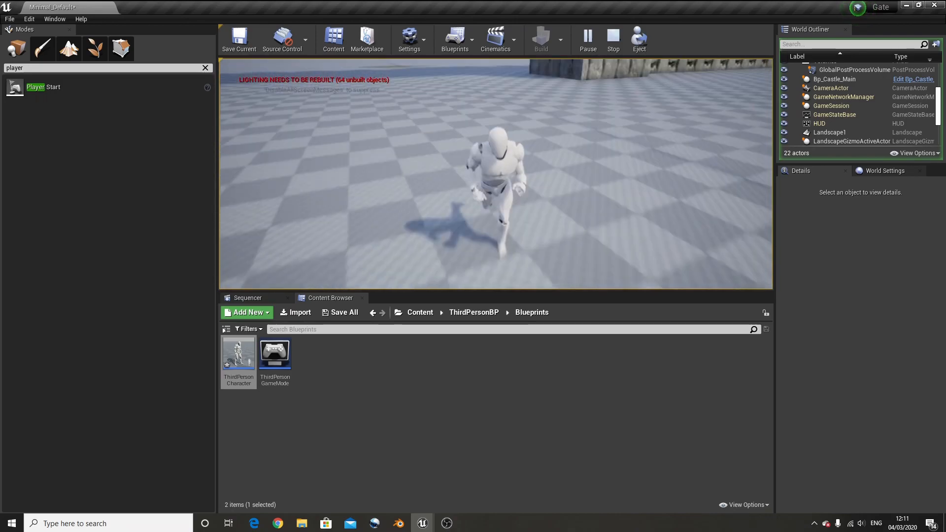
pyautogui.press('a')
pyautogui.press('s')
pyautogui.press('a')
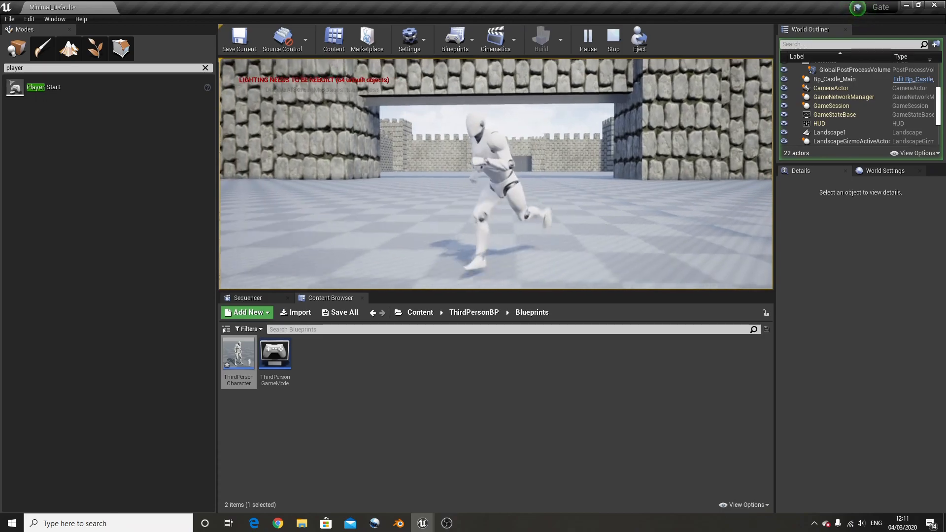
pyautogui.press('Escape')
# Step: Duplicate the Gate1_timeline, Gate Front and AddRelativeLocation nodes in the Bp_Castle_Main event graph and place the copies below the originals
pyautogui.moveTo(424, 523)
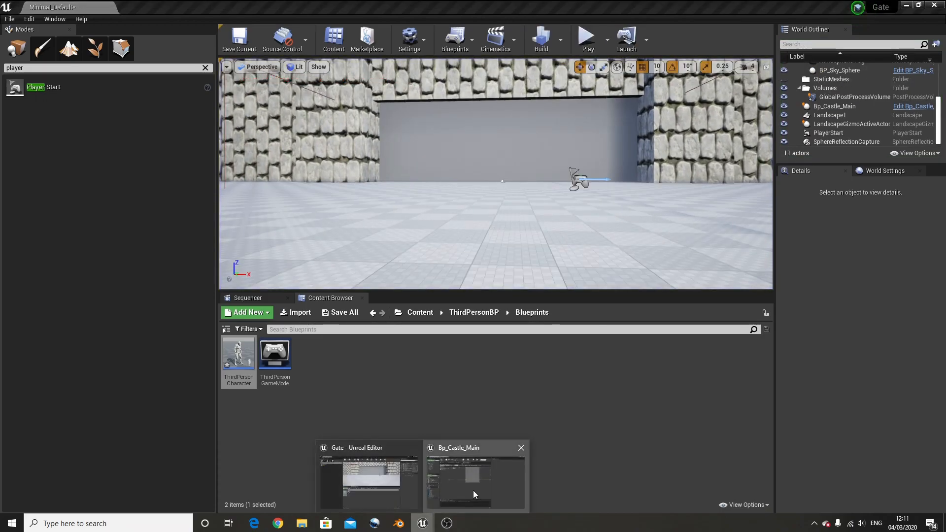
pyautogui.click(473, 478)
pyautogui.click(294, 62)
pyautogui.scroll(-4, 371, 258)
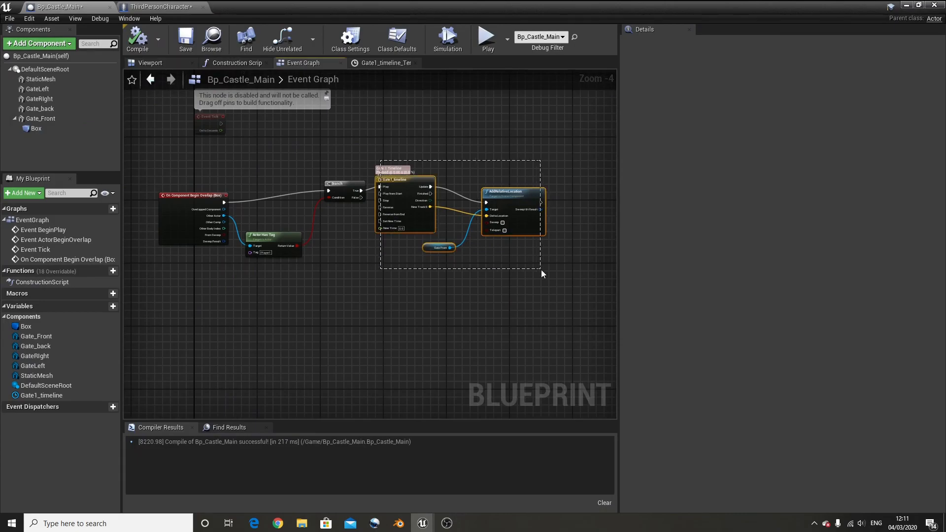
pyautogui.hotkey('ctrl', 'v')
pyautogui.moveTo(450, 343); pyautogui.dragTo(404, 254, button='right')
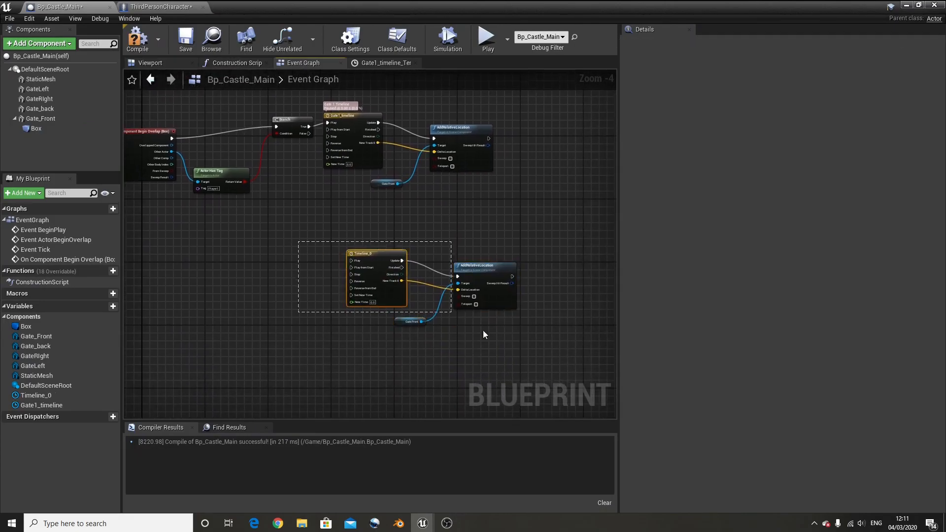
pyautogui.moveTo(489, 280); pyautogui.dragTo(453, 311)
# Step: Group the begin-overlap node chain in a comment box titled "Gate Front Open"
pyautogui.moveTo(339, 238); pyautogui.dragTo(440, 293, button='right')
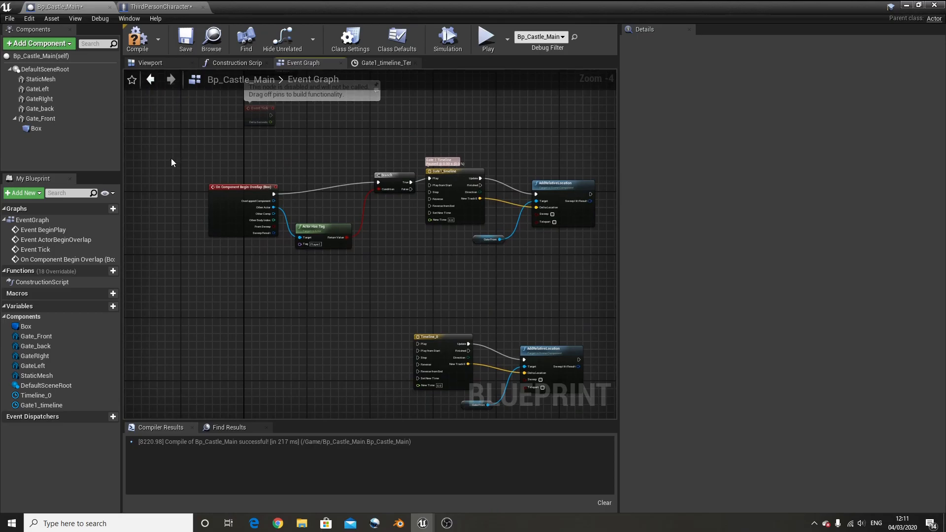
pyautogui.moveTo(597, 257); pyautogui.dragTo(597, 256)
pyautogui.press('c')
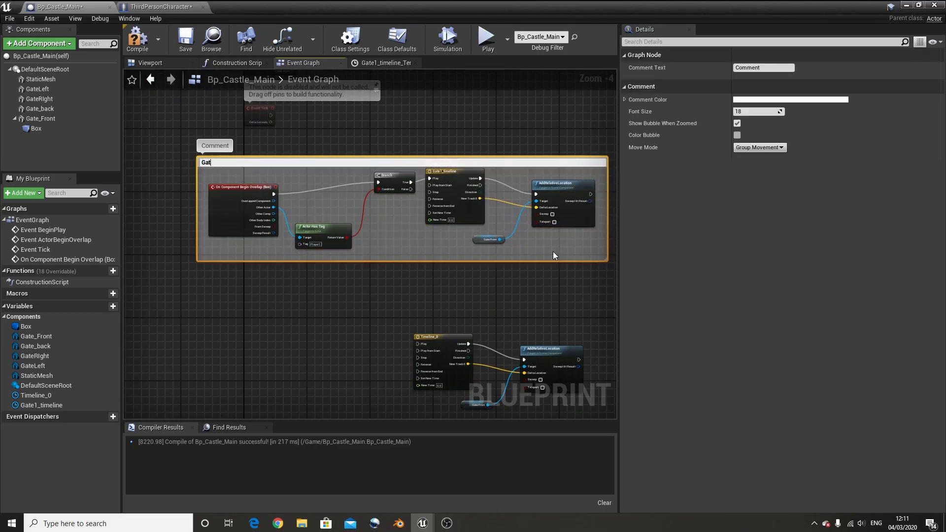
pyautogui.write('Gate 1 Open')
pyautogui.press('Return')
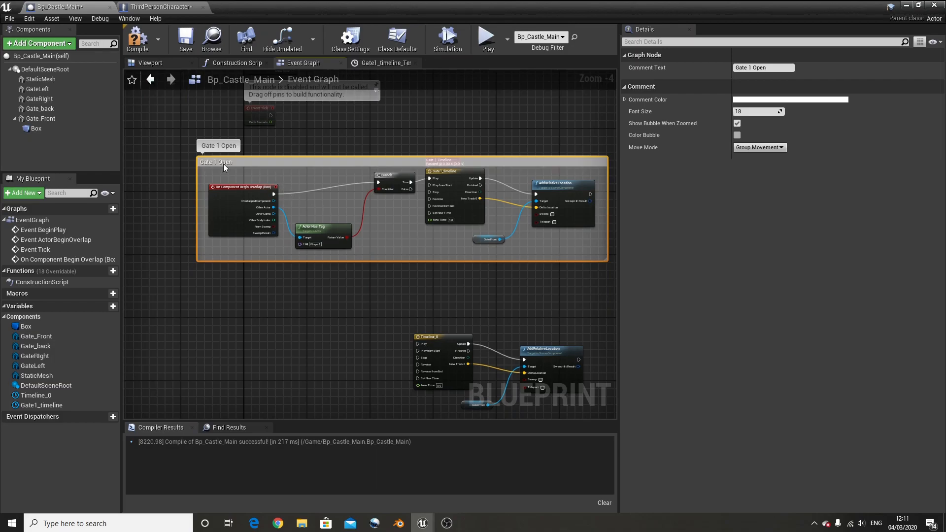
pyautogui.press('BackSpace')
pyautogui.write('Fron')
pyautogui.write('t')
pyautogui.press('Return')
# Step: Add an On Component End Overlap event for the Box component under Gate_Front
pyautogui.moveTo(321, 255); pyautogui.dragTo(328, 205, button='right')
pyautogui.click(384, 197)
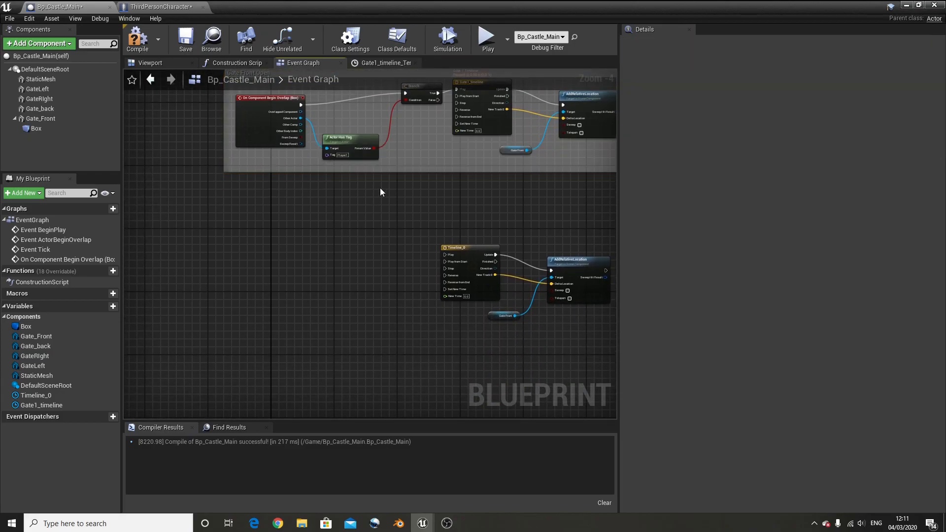
pyautogui.click(43, 130)
pyautogui.scroll(-10, 741, 331)
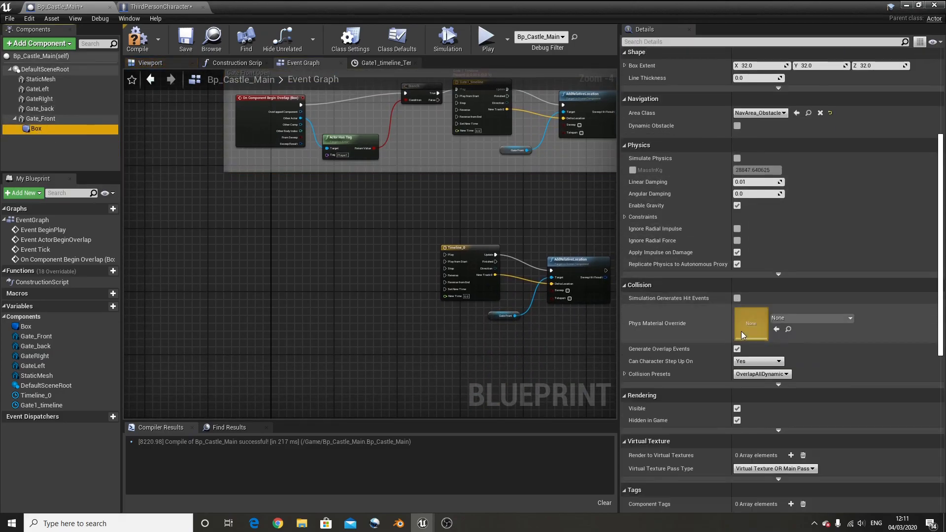
pyautogui.scroll(-8, 739, 339)
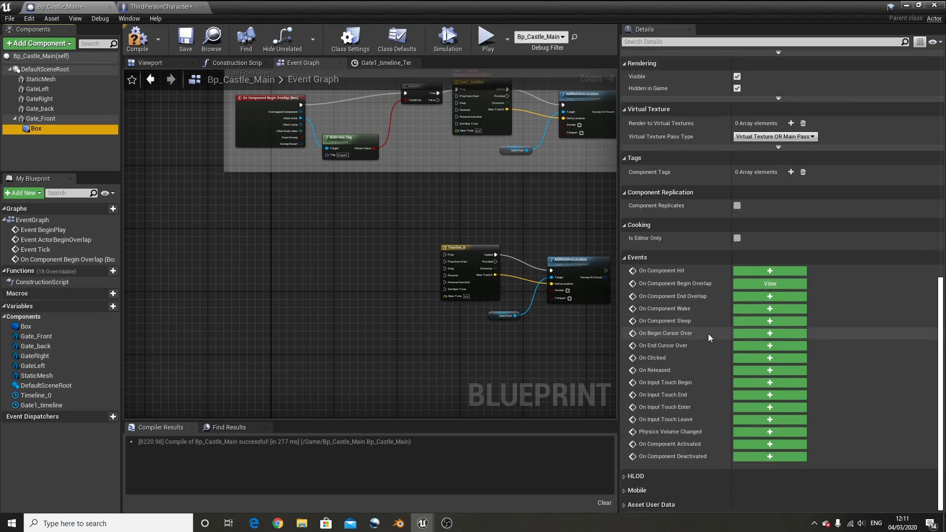
pyautogui.scroll(6, 736, 280)
pyautogui.scroll(-4, 735, 278)
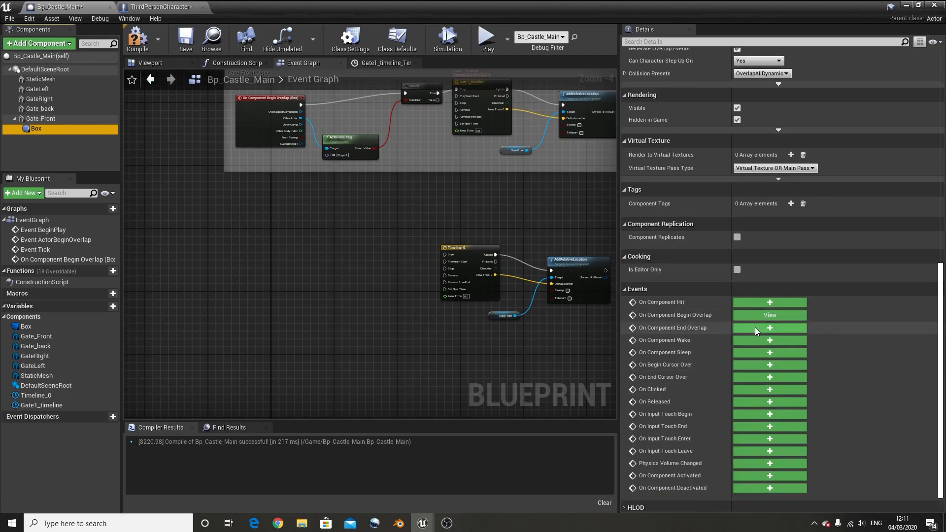
pyautogui.click(755, 327)
# Step: Copy the Actor Has Tag node with tag Player1 beside the end-overlap event and connect Other Actor to its Target
pyautogui.scroll(-3, 336, 329)
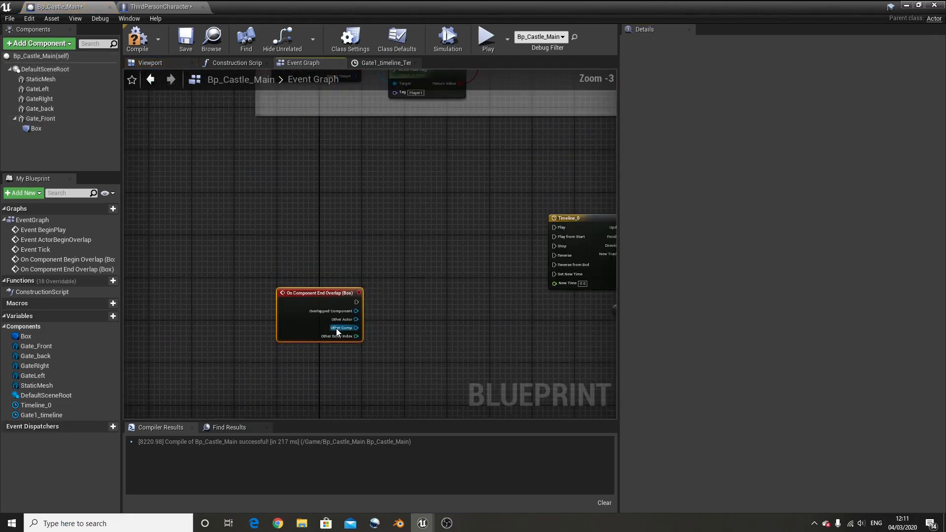
pyautogui.scroll(-3, 387, 228)
pyautogui.scroll(4, 385, 216)
pyautogui.click(416, 152)
pyautogui.hotkey('ctrl', 'v')
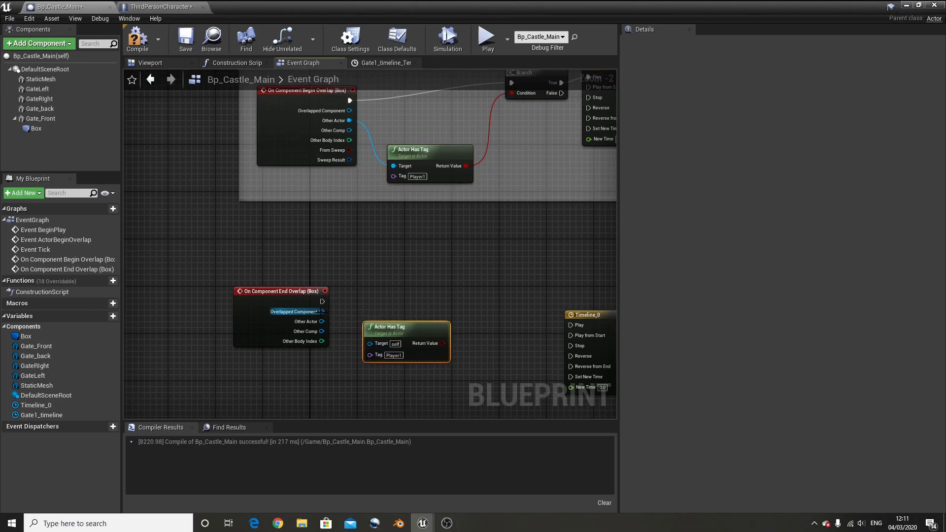
pyautogui.moveTo(400, 327); pyautogui.dragTo(401, 345)
pyautogui.moveTo(465, 333); pyautogui.dragTo(360, 293, button='right')
# Step: Copy the Branch node into the end-overlap chain and wire it to the event, the Actor Has Tag result and Timeline_0
pyautogui.moveTo(414, 115); pyautogui.dragTo(401, 212, button='right')
pyautogui.click(414, 138)
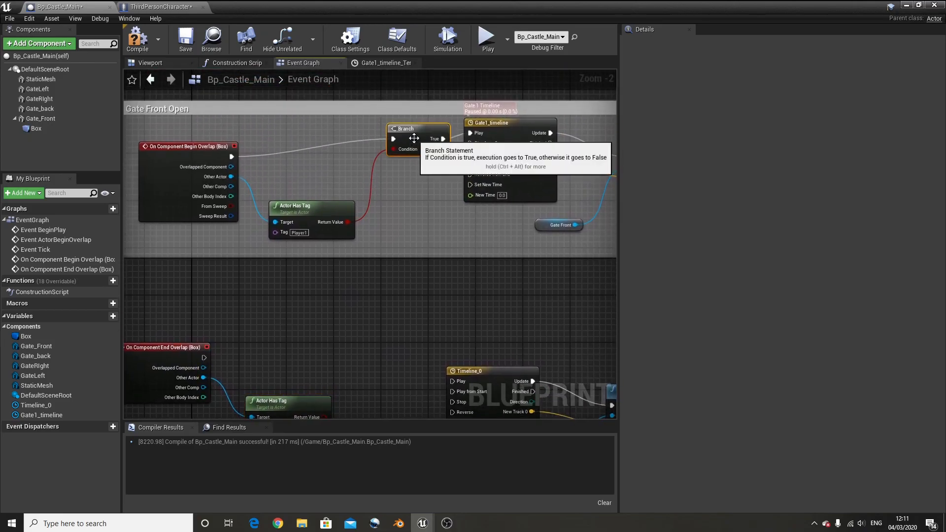
pyautogui.moveTo(324, 417); pyautogui.dragTo(365, 362)
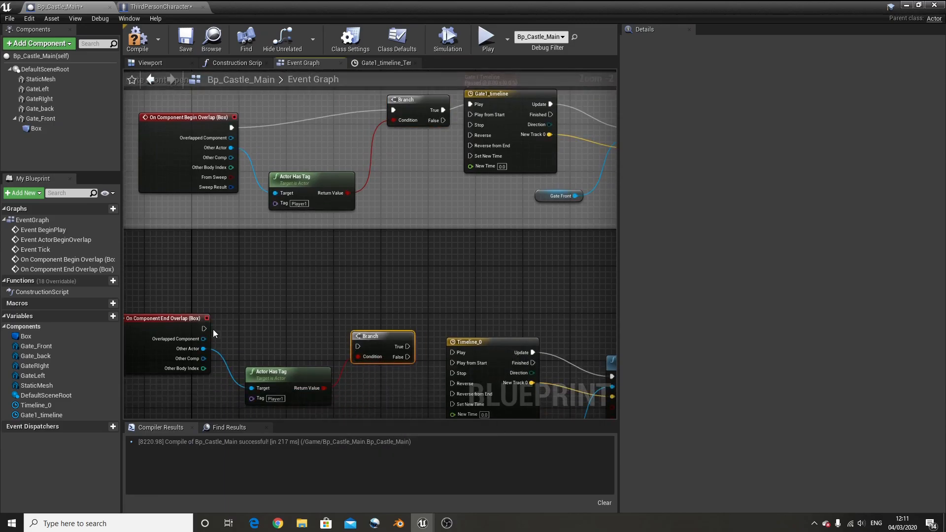
pyautogui.moveTo(402, 323); pyautogui.dragTo(333, 282, button='right')
pyautogui.moveTo(305, 296); pyautogui.dragTo(294, 309)
pyautogui.moveTo(233, 335); pyautogui.dragTo(217, 332)
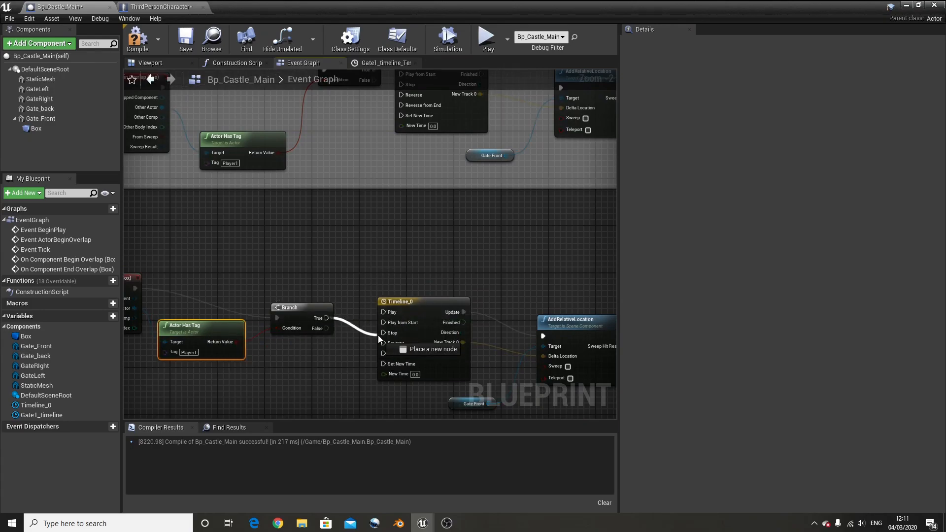
# Step: Open Timeline_0, change its last Z key to a negative value so the curve descends, and compile the Blueprint
pyautogui.doubleClick(411, 301)
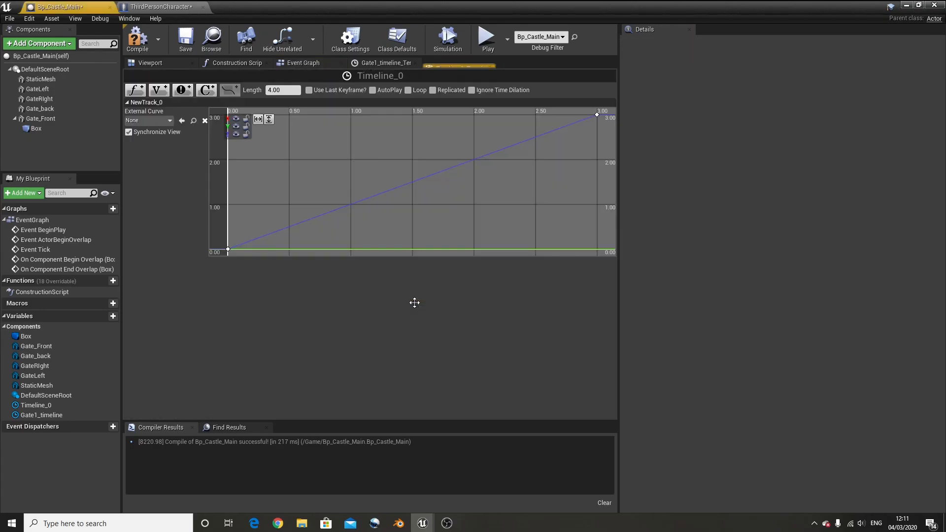
pyautogui.scroll(-4, 520, 156)
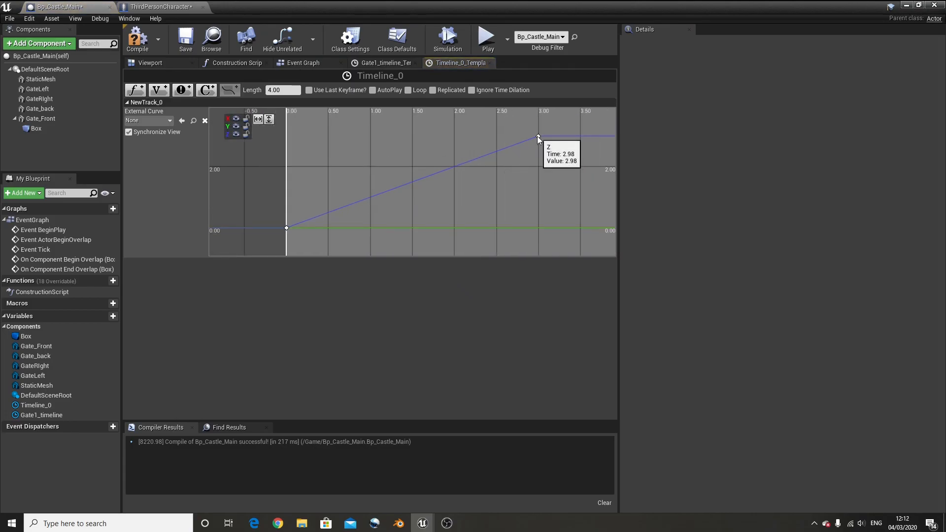
pyautogui.click(537, 136)
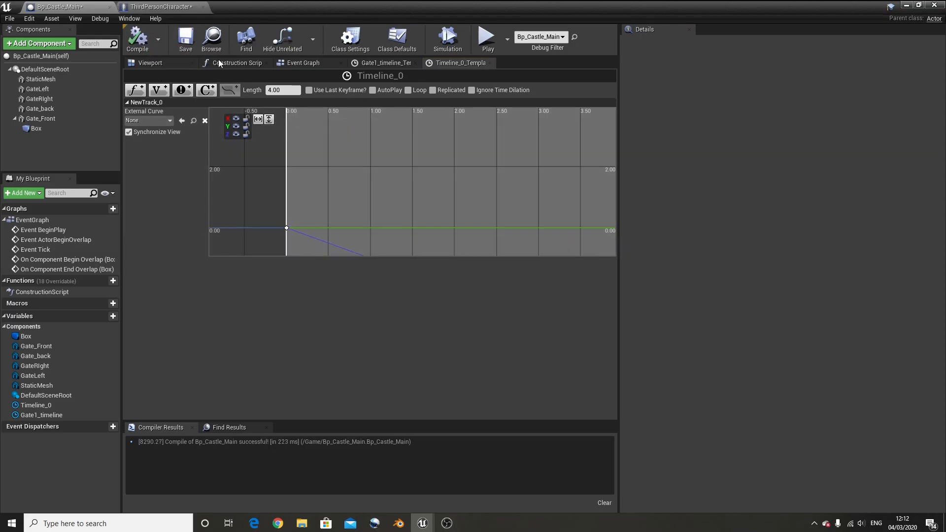
# Step: Enclose the End Overlap node chain in the event graph in a comment titled "Gate Front close" and compile the blueprint
pyautogui.click(301, 62)
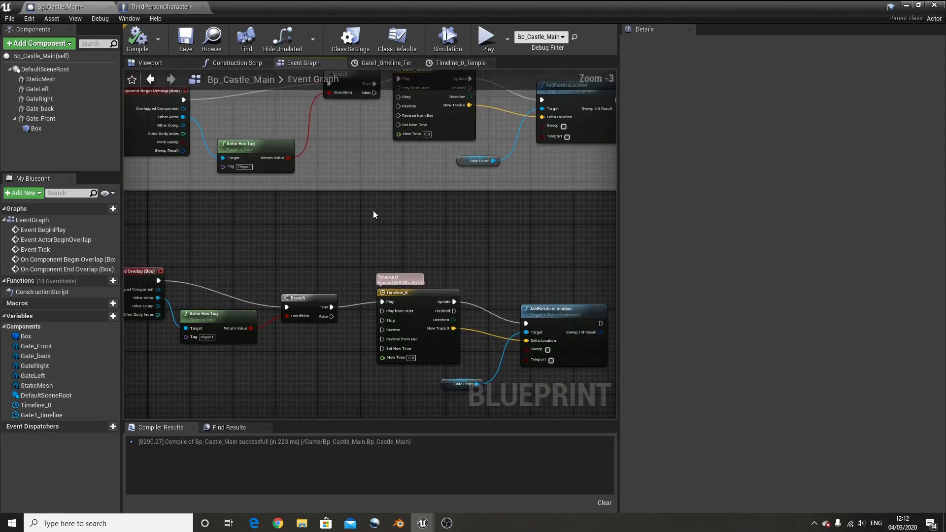
pyautogui.scroll(-3, 372, 211)
pyautogui.moveTo(489, 310); pyautogui.dragTo(489, 308)
pyautogui.press('c')
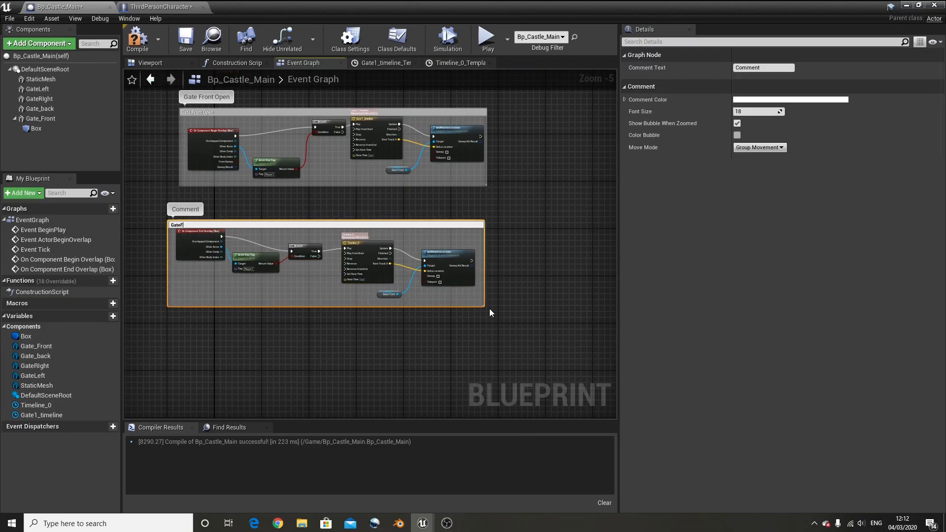
pyautogui.write('Gate Front close')
pyautogui.press('Return')
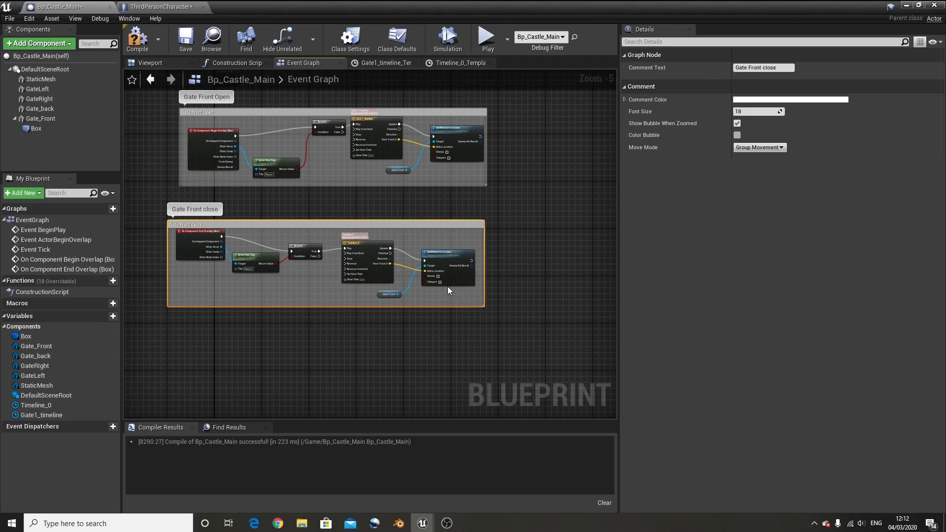
pyautogui.scroll(4, 433, 288)
pyautogui.click(428, 290)
pyautogui.moveTo(317, 272); pyautogui.dragTo(382, 276, button='right')
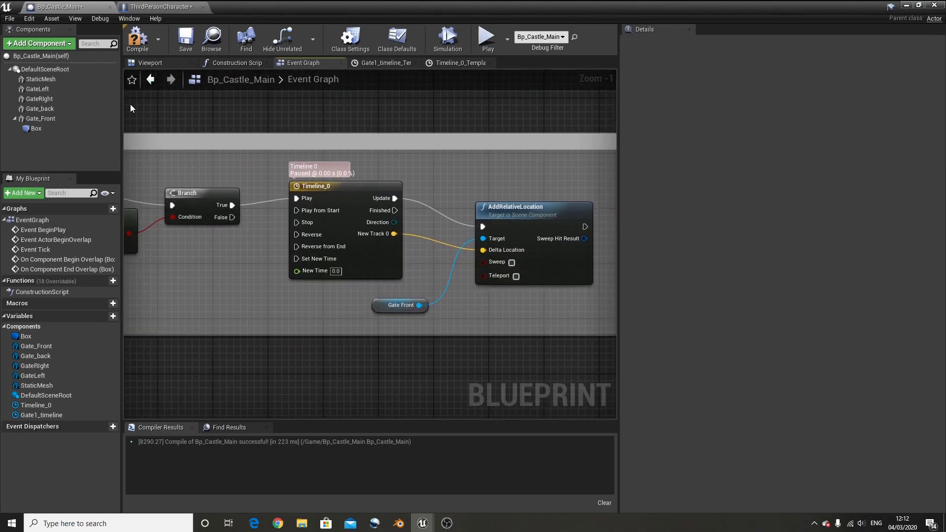
pyautogui.click(138, 44)
# Step: Insert a Delay node with a duration of 2.0 between the box's End Overlap event and the Branch
pyautogui.doubleClick(67, 269)
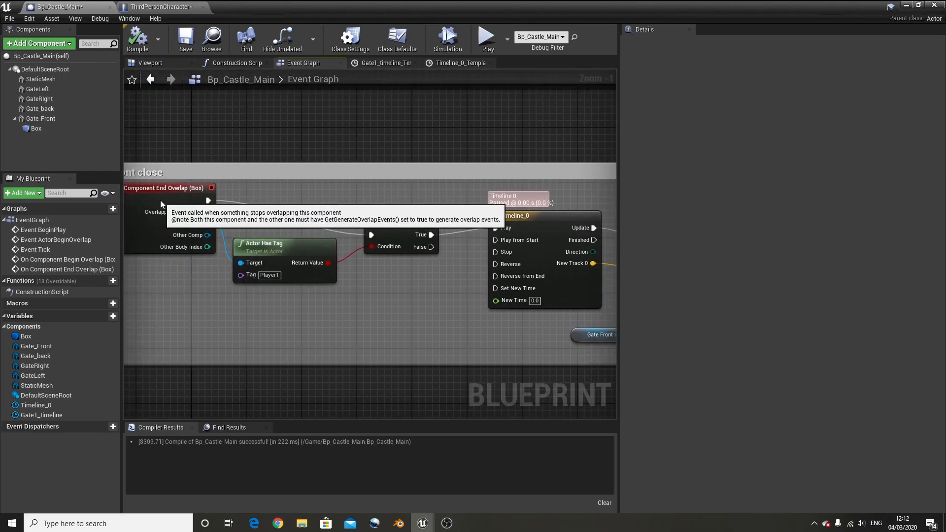
pyautogui.moveTo(201, 215); pyautogui.dragTo(256, 219)
pyautogui.write('delay')
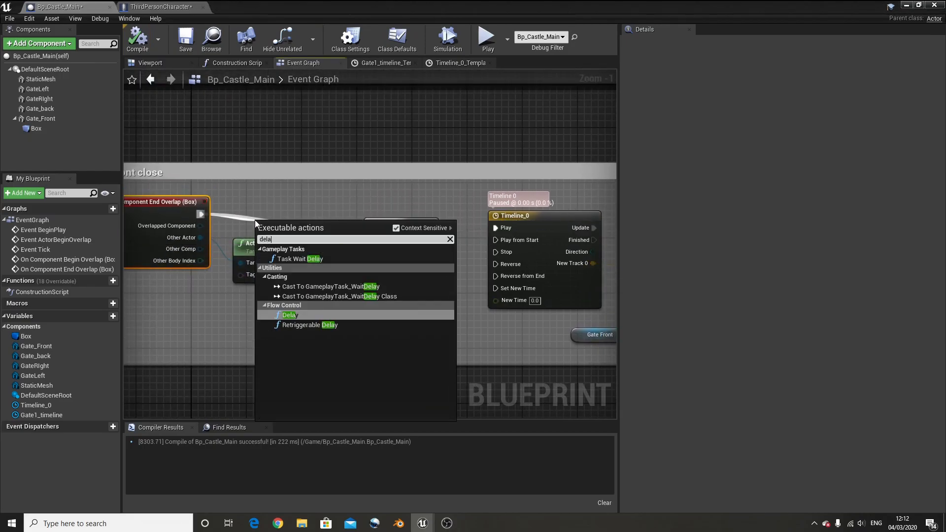
pyautogui.press('Return')
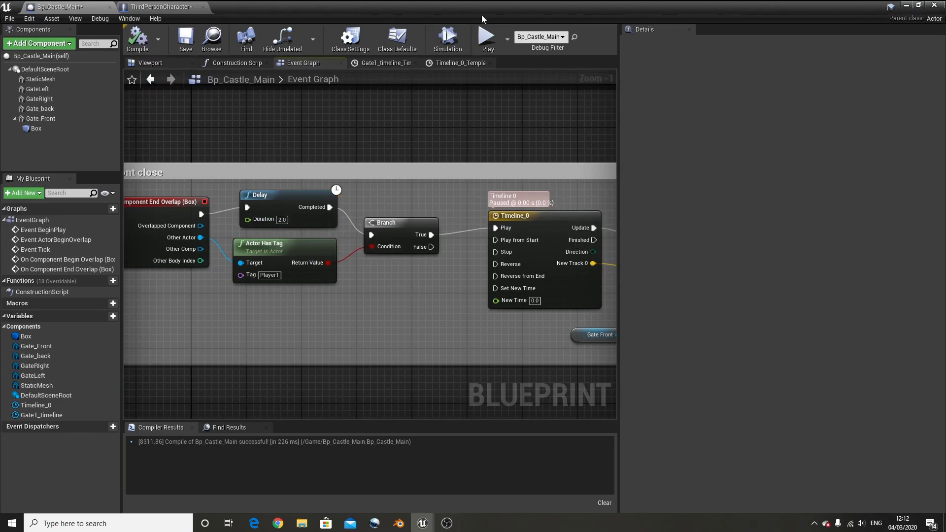
# Step: Playtest the level by walking the character up to the front gate and back away, and stop the session
pyautogui.click(907, 5)
pyautogui.click(589, 39)
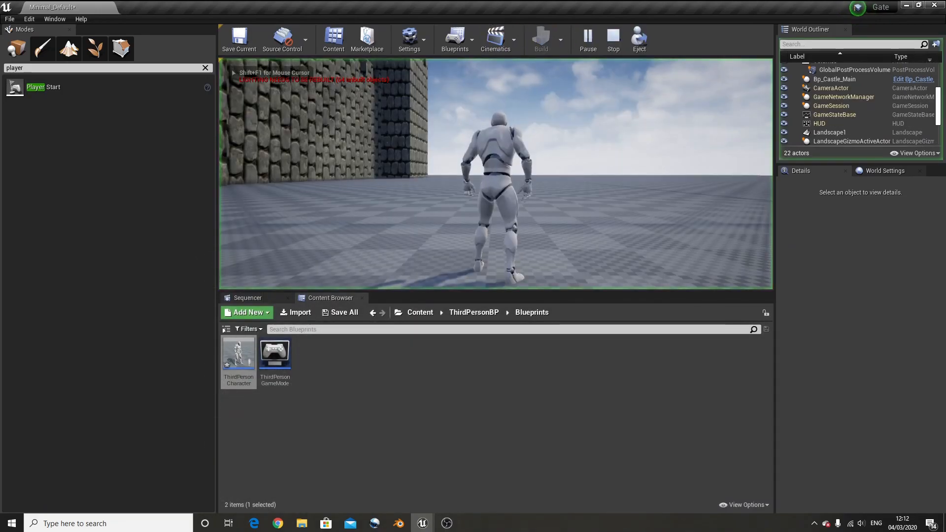
pyautogui.press('w')
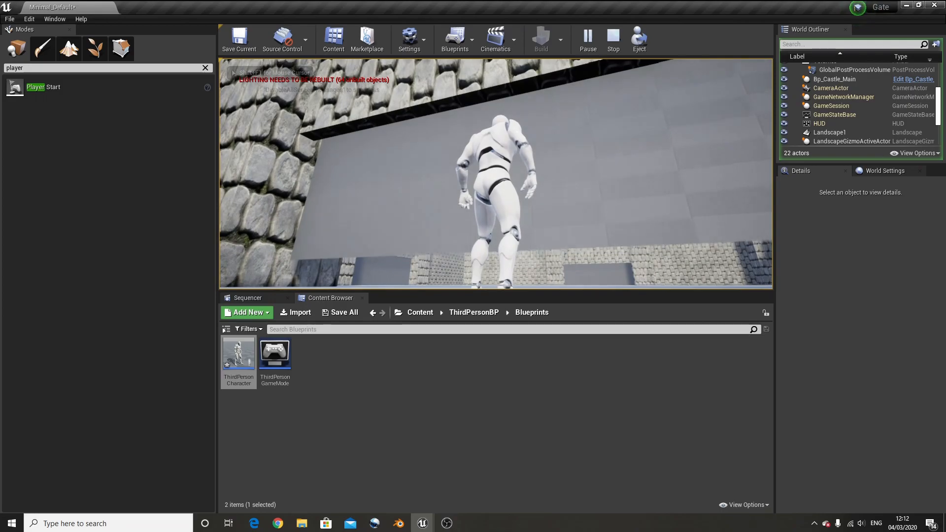
pyautogui.press('s')
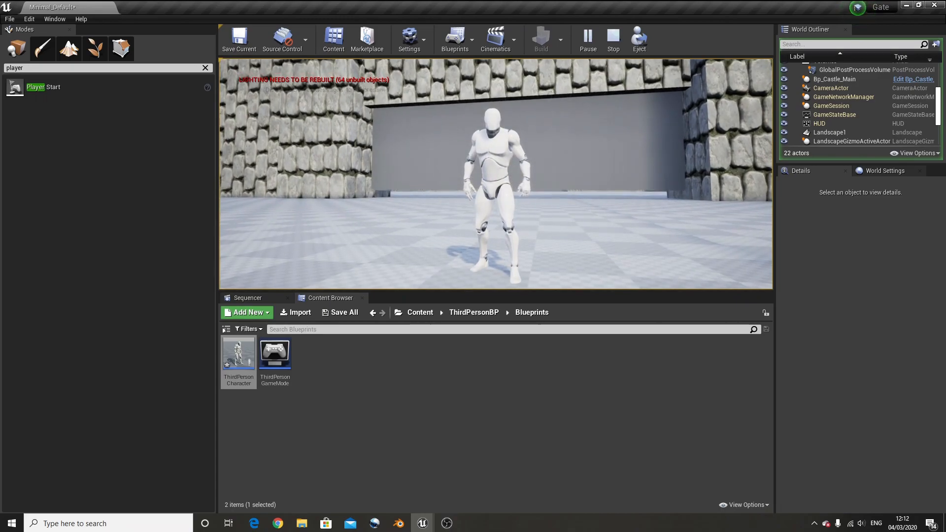
pyautogui.press('w')
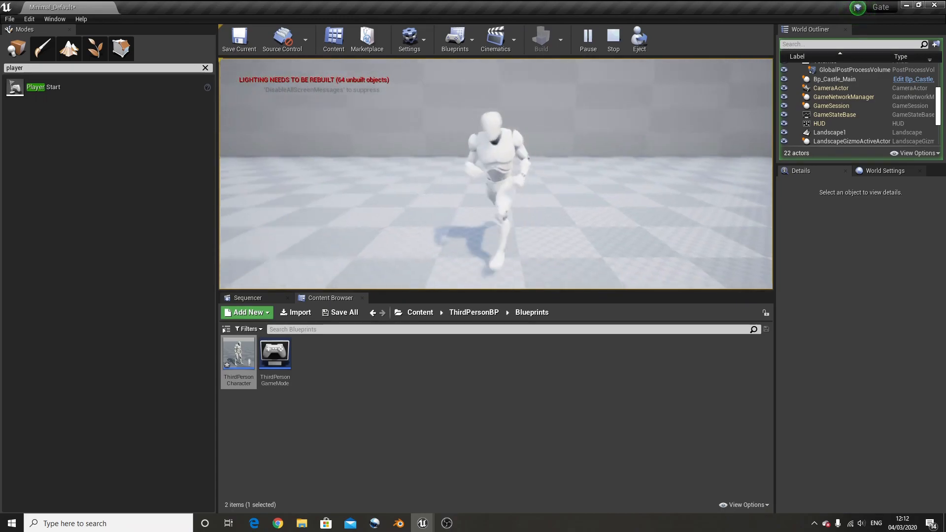
pyautogui.press('Escape')
# Step: Examine the Gate Front Open and Gate Front close node groups in the Bp_Castle_Main event graph
pyautogui.click(423, 520)
pyautogui.click(387, 480)
pyautogui.moveTo(289, 180); pyautogui.dragTo(383, 262, button='right')
pyautogui.scroll(-4, 383, 262)
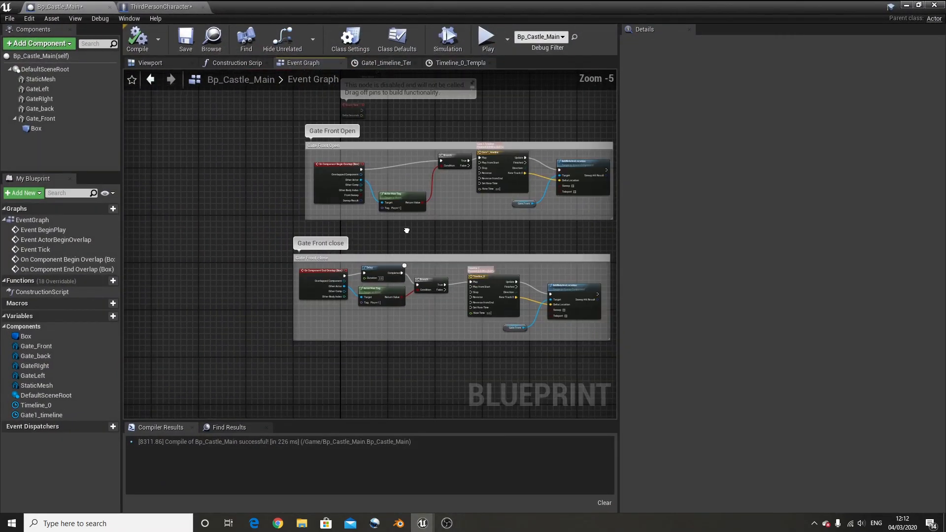
pyautogui.moveTo(465, 202); pyautogui.dragTo(410, 254, button='right')
pyautogui.scroll(4, 411, 255)
pyautogui.moveTo(459, 166); pyautogui.dragTo(459, 164)
pyautogui.moveTo(377, 303); pyautogui.dragTo(385, 199, button='right')
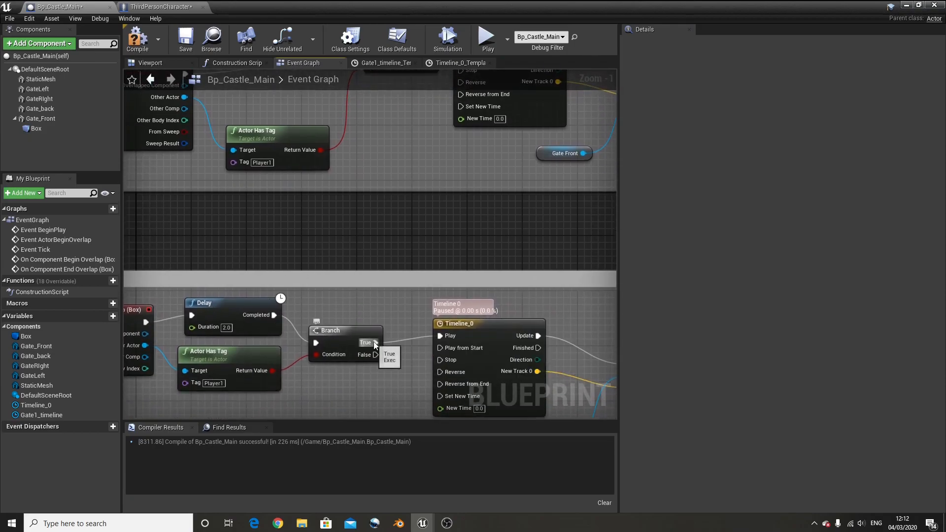
# Step: Playtest the front gate again, repeatedly approaching and leaving it with the character, and stop the session
pyautogui.click(907, 5)
pyautogui.click(587, 38)
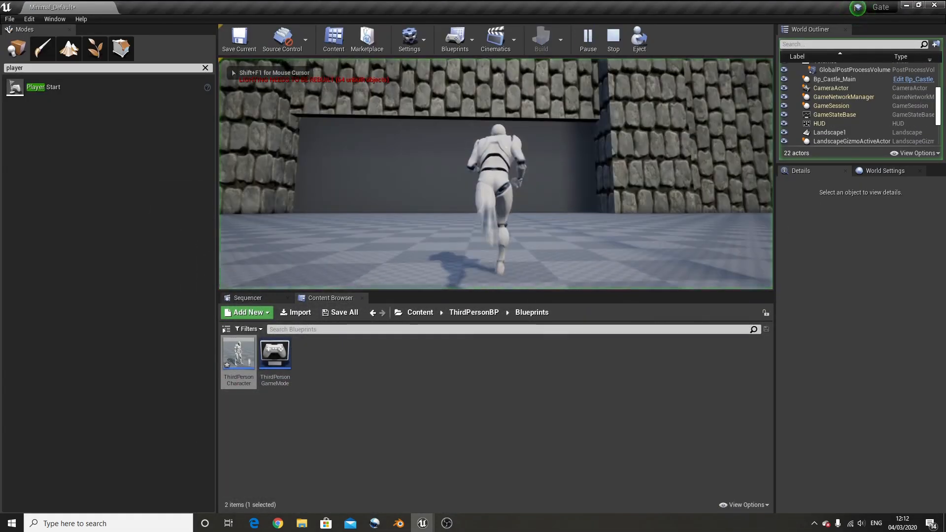
pyautogui.press('w')
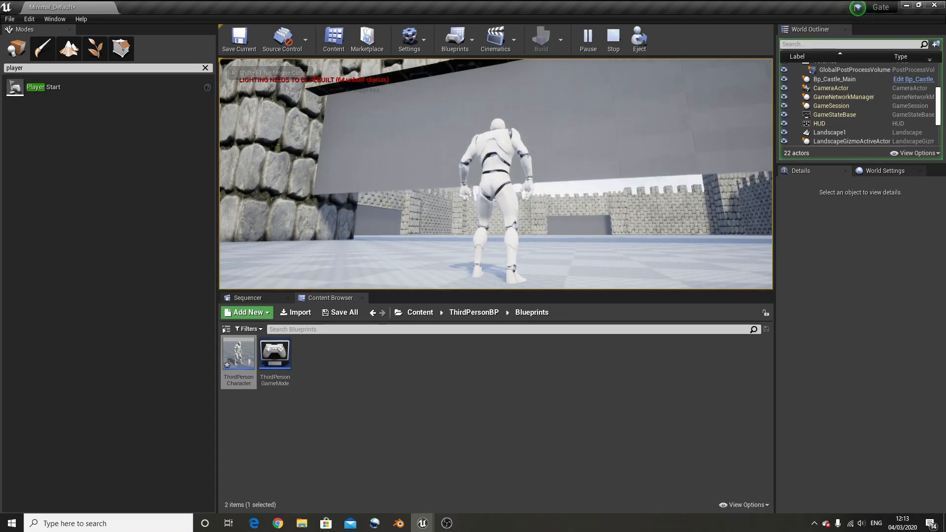
pyautogui.press('s')
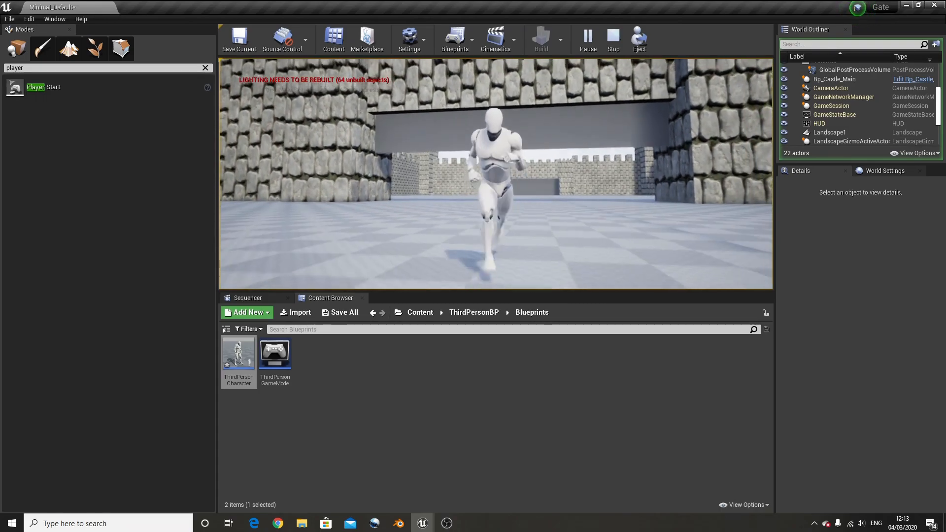
pyautogui.press('w')
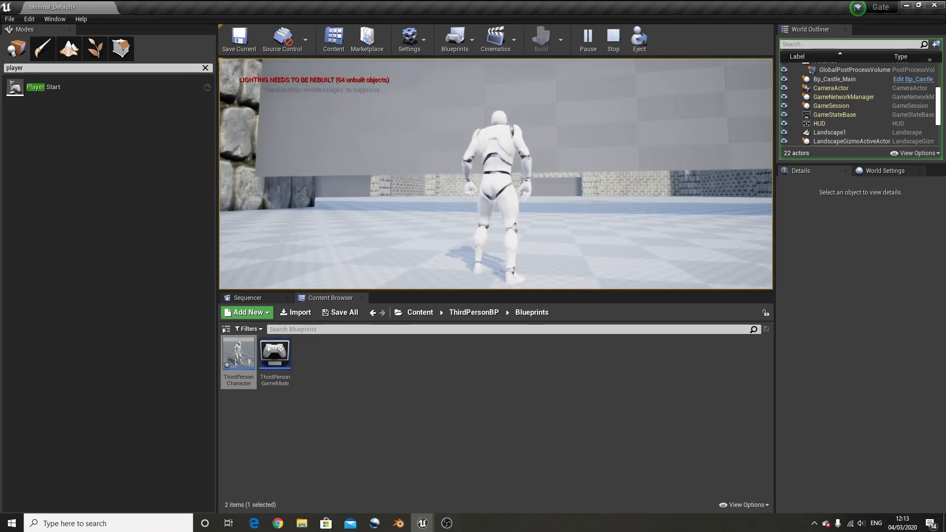
pyautogui.press('s')
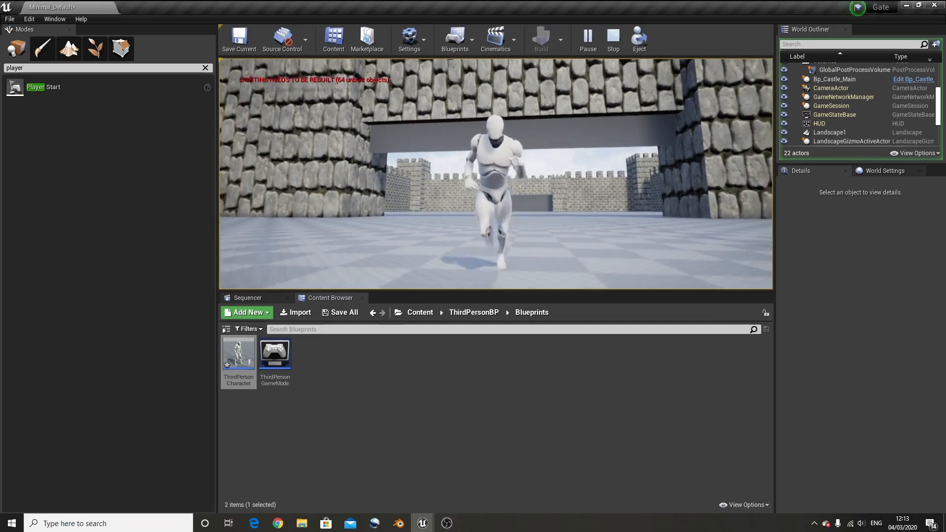
pyautogui.press('w')
pyautogui.press('s')
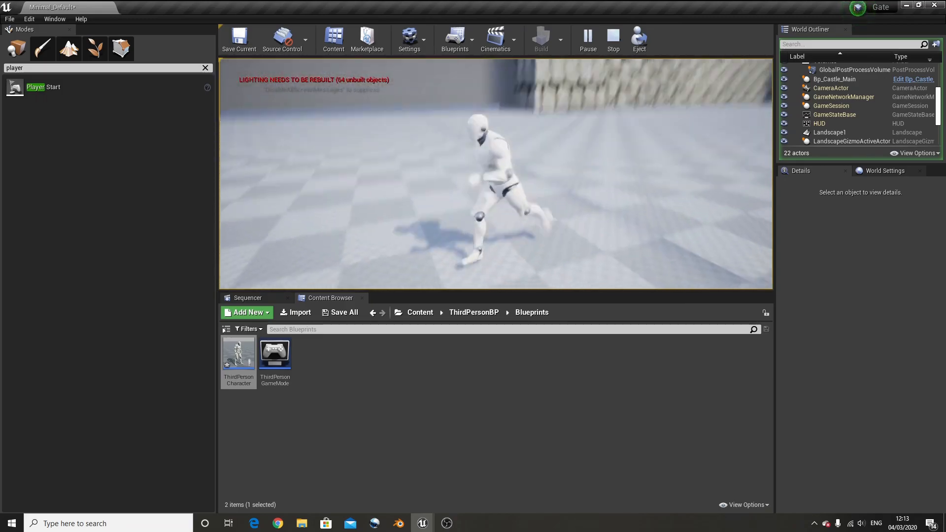
pyautogui.press('a')
pyautogui.press('s')
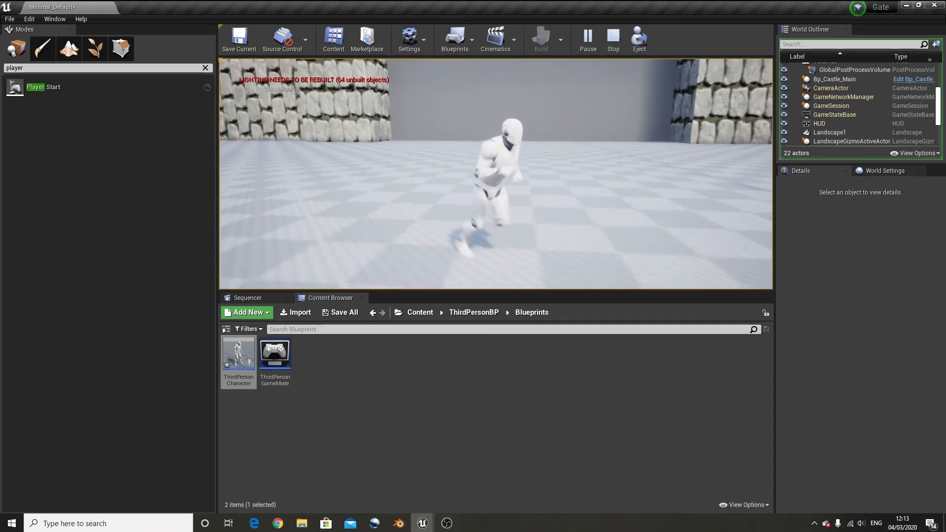
pyautogui.press('d')
pyautogui.press('Escape')
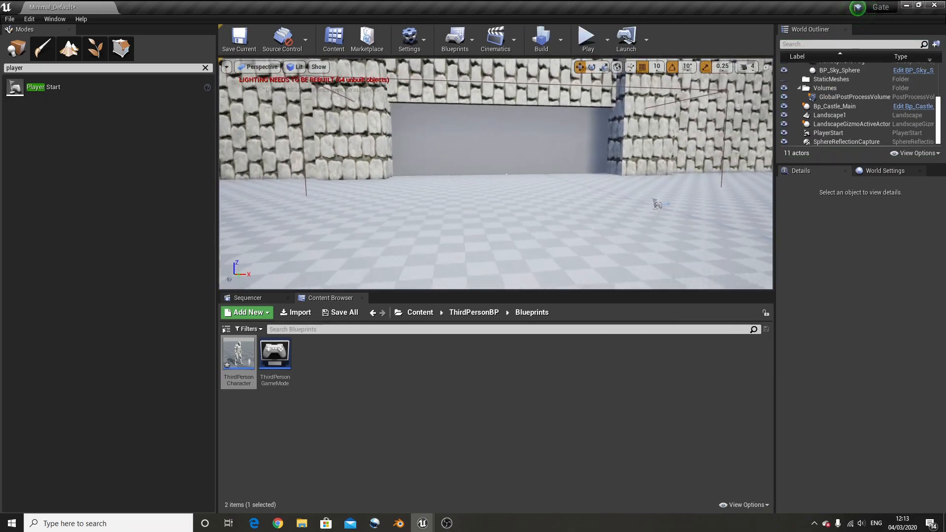
# Step: Duplicate the ThirdPersonCharacter blueprint in the ThirdPersonBP Blueprints folder, keeping the default name
pyautogui.moveTo(466, 208); pyautogui.dragTo(478, 208, button='right')
pyautogui.press('d')
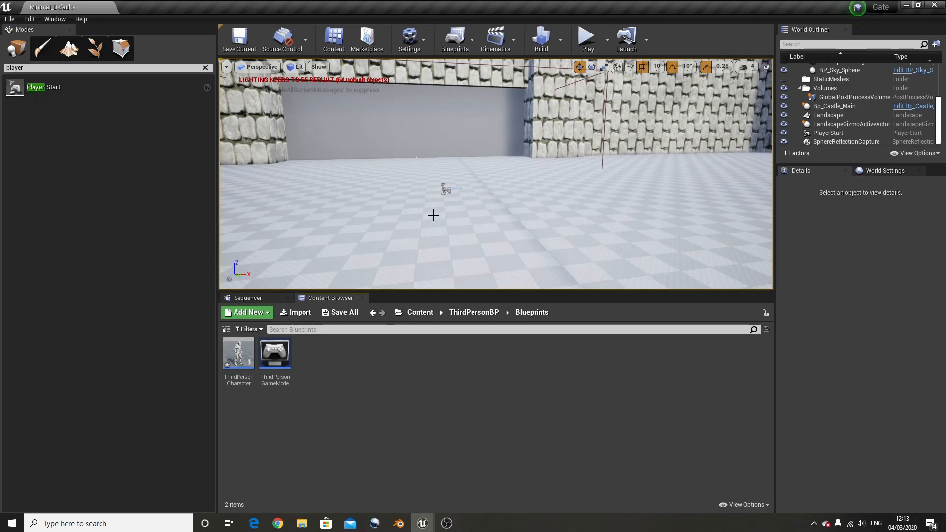
pyautogui.rightClick(237, 351)
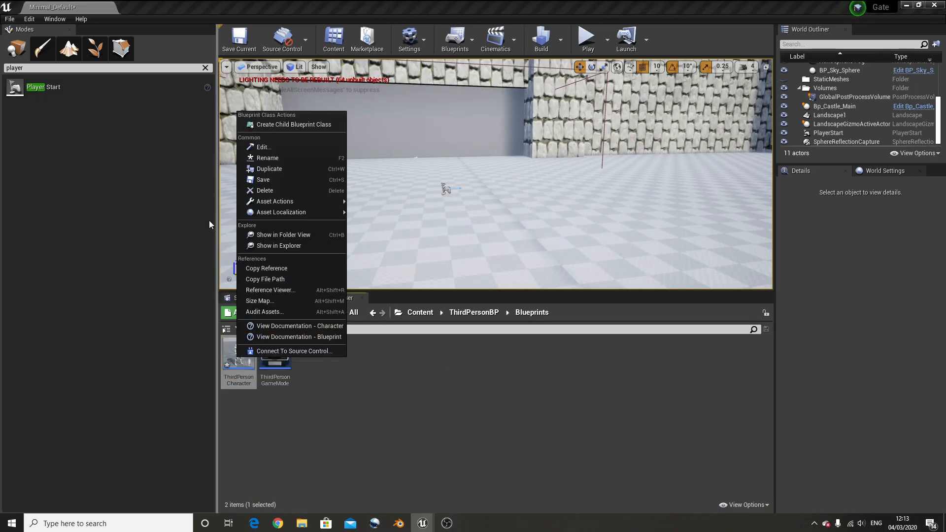
pyautogui.click(403, 370)
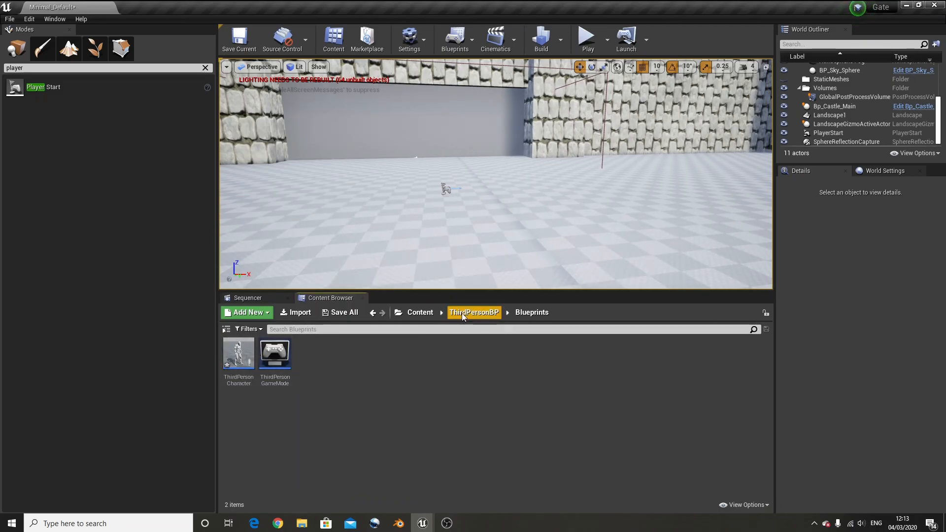
pyautogui.rightClick(238, 353)
pyautogui.click(281, 174)
pyautogui.press('Return')
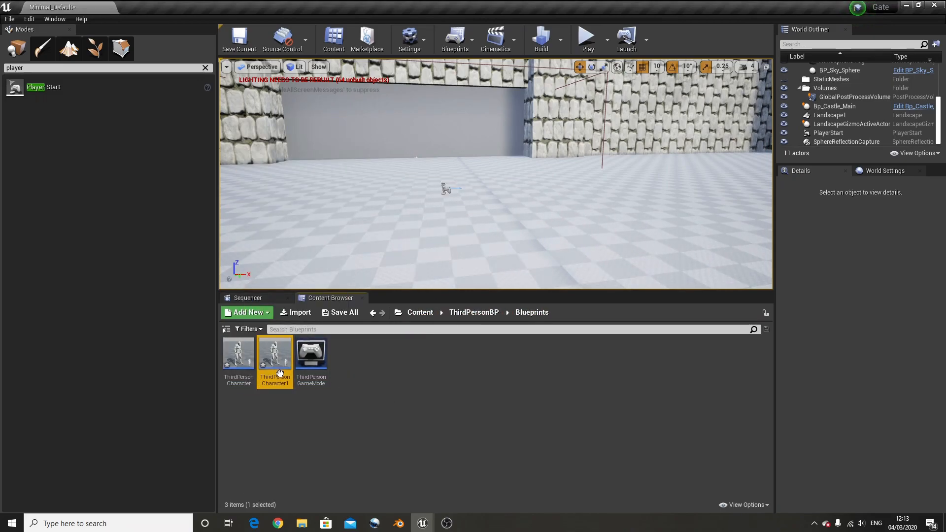
# Step: Open the ThirdPersonCharacter1 blueprint, set its actor tag to Player2 and compile it
pyautogui.doubleClick(275, 354)
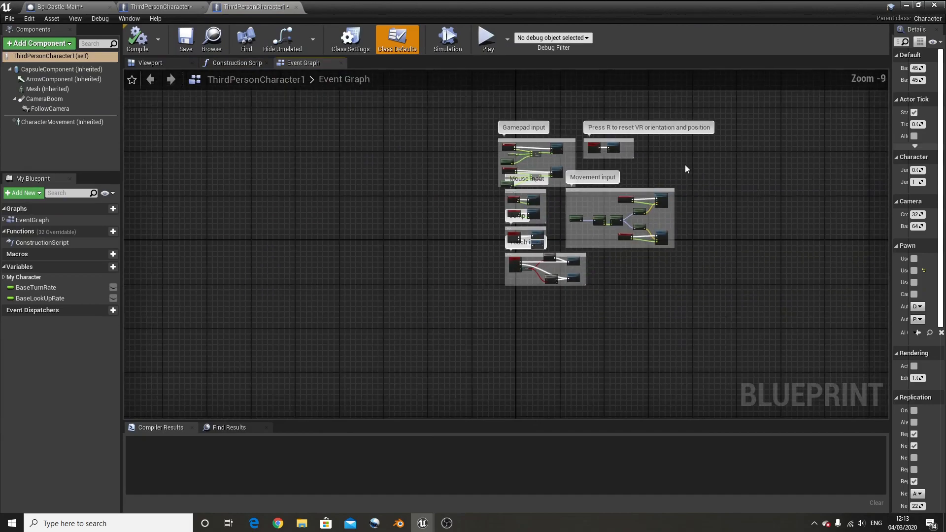
pyautogui.moveTo(890, 134); pyautogui.dragTo(684, 134)
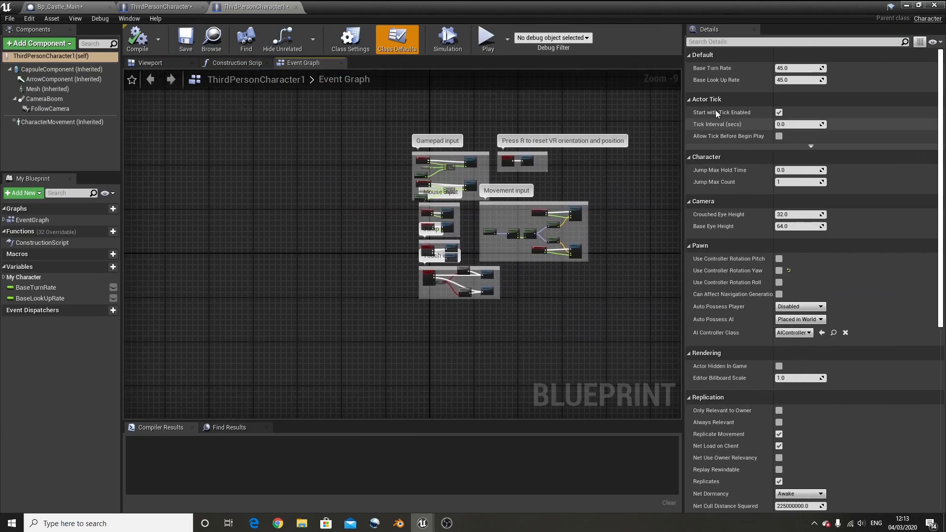
pyautogui.write('ttags')
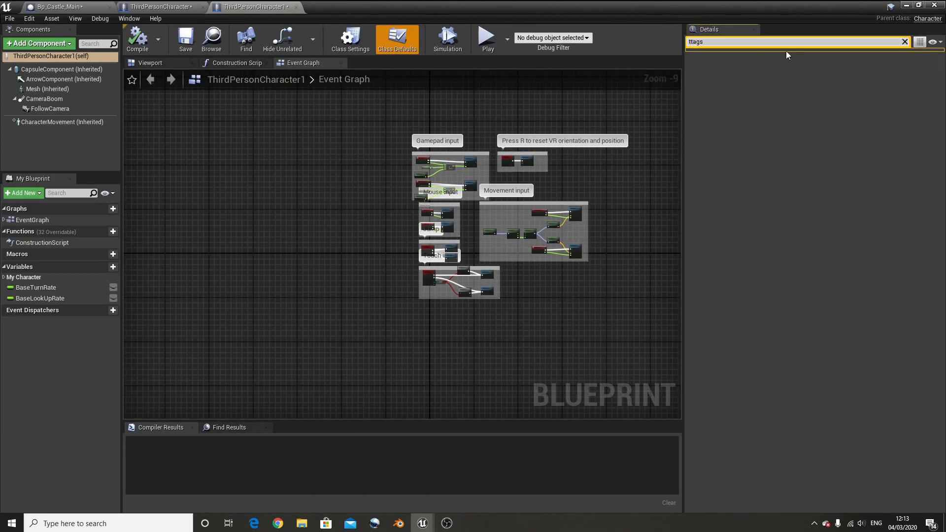
pyautogui.press('BackSpace')
pyautogui.press('BackSpace')
pyautogui.press('BackSpace')
pyautogui.press('BackSpace')
pyautogui.write('ags')
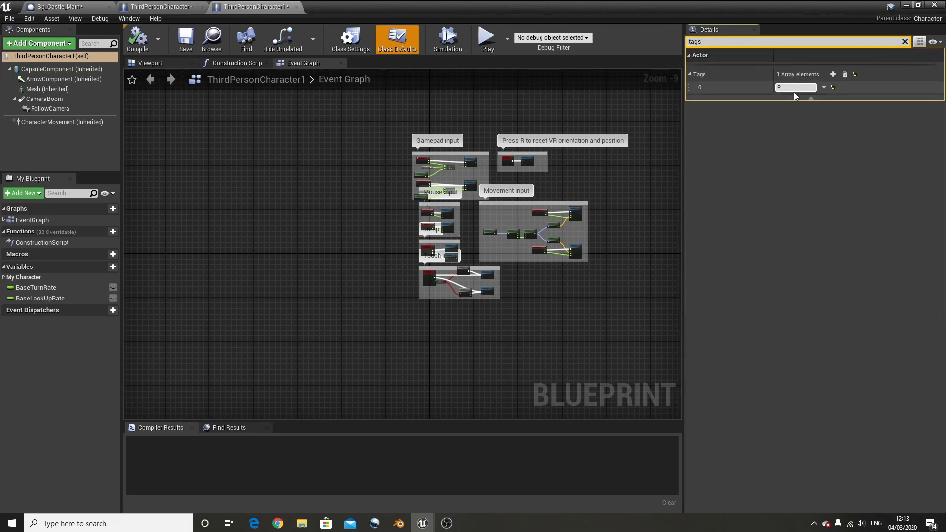
pyautogui.press('Return')
pyautogui.click(130, 42)
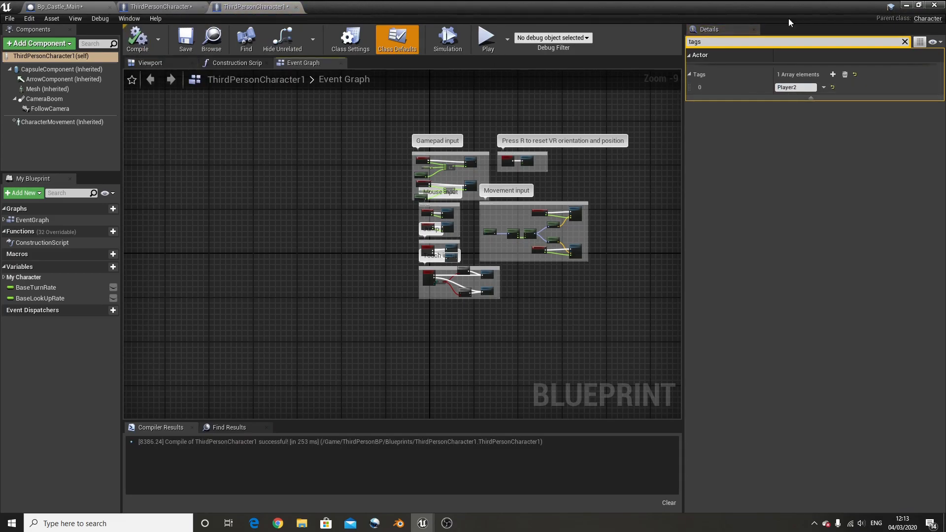
# Step: Open the level blueprint and delete the Delay, pawn reference, Get Player Controller and Possess nodes, keeping Event BeginPlay
pyautogui.click(906, 7)
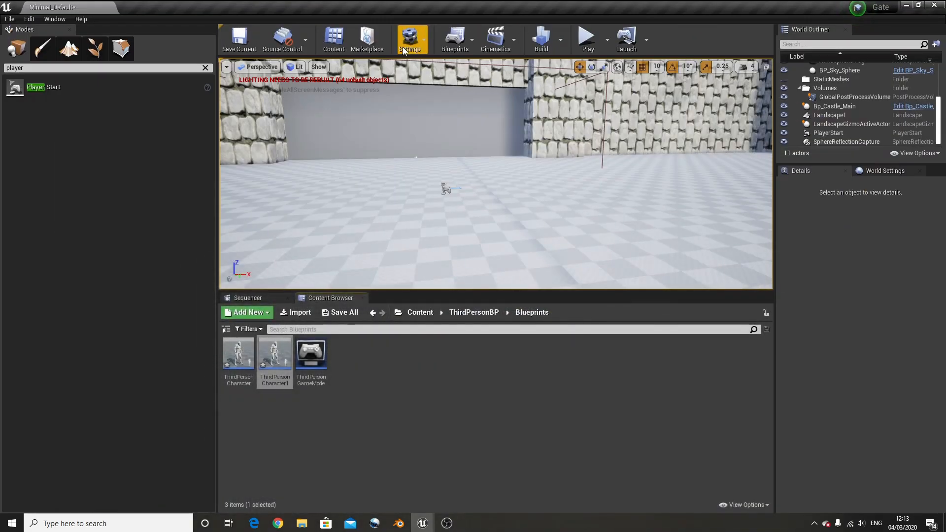
pyautogui.click(451, 44)
pyautogui.click(480, 122)
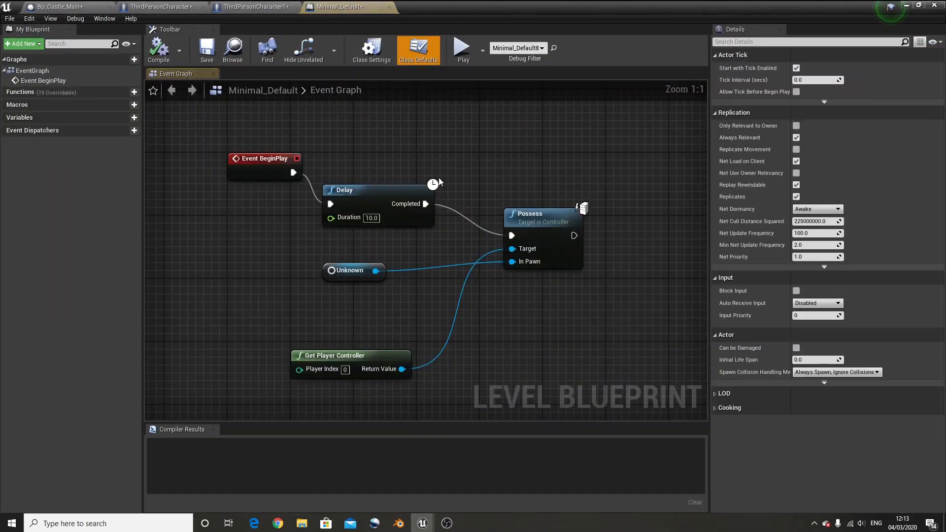
pyautogui.moveTo(320, 148); pyautogui.dragTo(525, 419)
pyautogui.press('Delete')
# Step: Move the level blueprint window out of the way and place ThirdPersonCharacter1 on the ground in front of the castle gate
pyautogui.moveTo(347, 155); pyautogui.dragTo(373, 264, button='right')
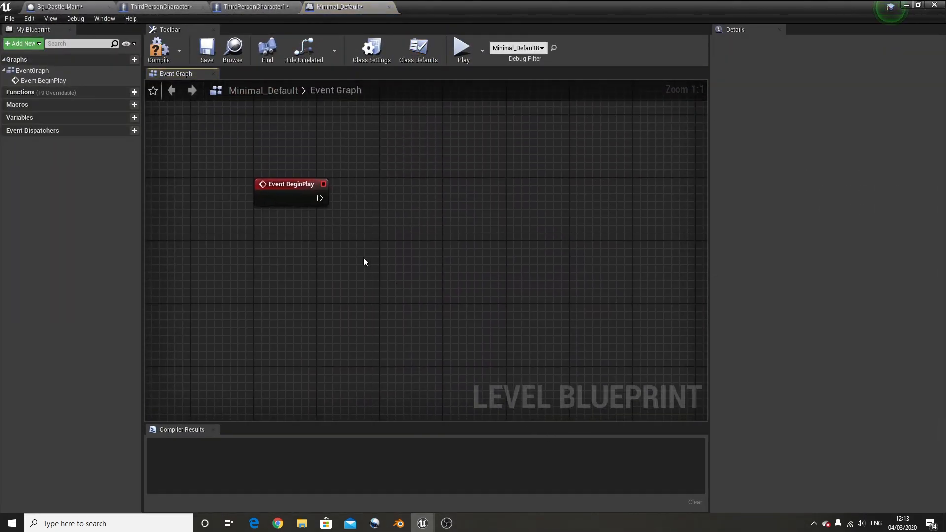
pyautogui.moveTo(392, 205); pyautogui.dragTo(392, 205)
pyautogui.rightClick(273, 258)
pyautogui.moveTo(796, 2); pyautogui.dragTo(420, 113)
pyautogui.moveTo(650, 192); pyautogui.dragTo(626, 192, button='right')
pyautogui.moveTo(524, 120); pyautogui.dragTo(563, 391)
pyautogui.moveTo(483, 397); pyautogui.dragTo(483, 396)
pyautogui.moveTo(492, 221); pyautogui.dragTo(532, 222, button='right')
pyautogui.moveTo(274, 358); pyautogui.dragTo(546, 169)
pyautogui.moveTo(593, 187); pyautogui.dragTo(596, 158)
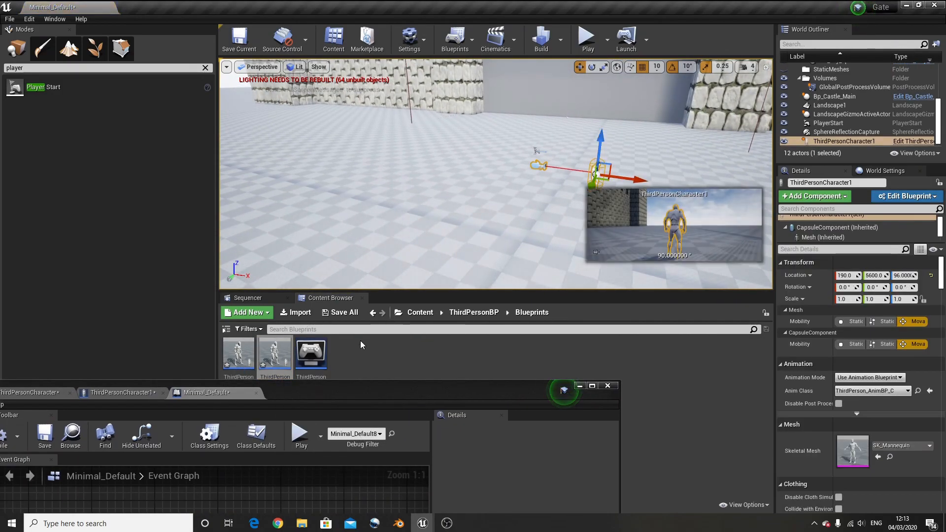
# Step: Add a reference to the placed ThirdPersonCharacter1 and a Get Player Controller node below Event BeginPlay in the level blueprint
pyautogui.doubleClick(377, 398)
pyautogui.rightClick(325, 269)
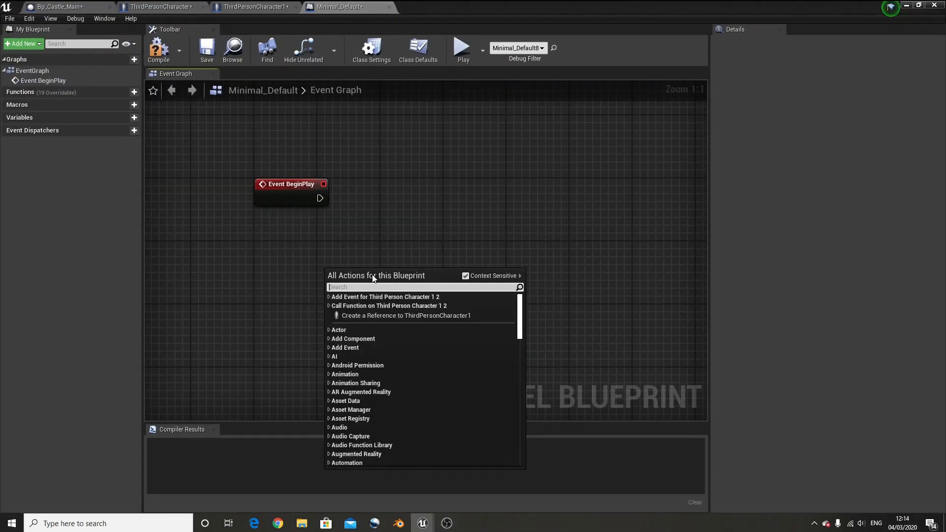
pyautogui.click(386, 315)
pyautogui.moveTo(355, 274); pyautogui.dragTo(278, 234)
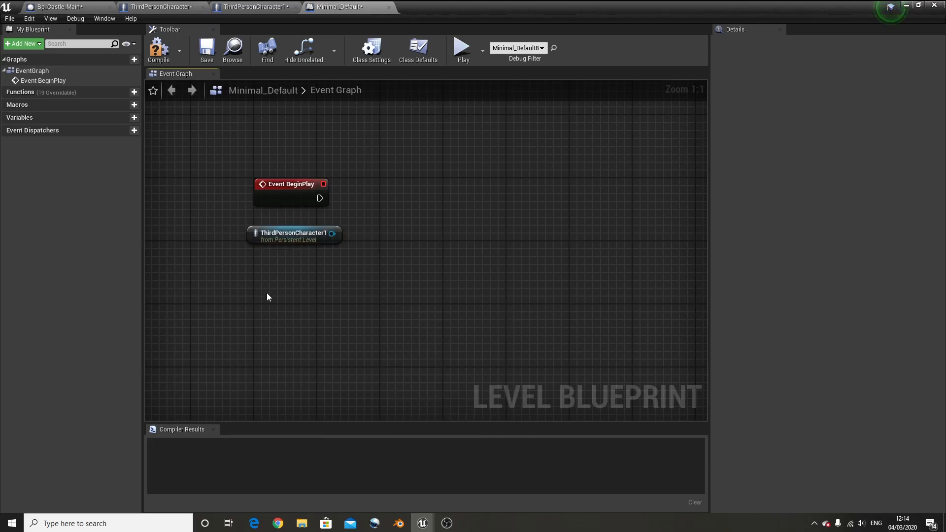
pyautogui.rightClick(295, 325)
pyautogui.write('get player')
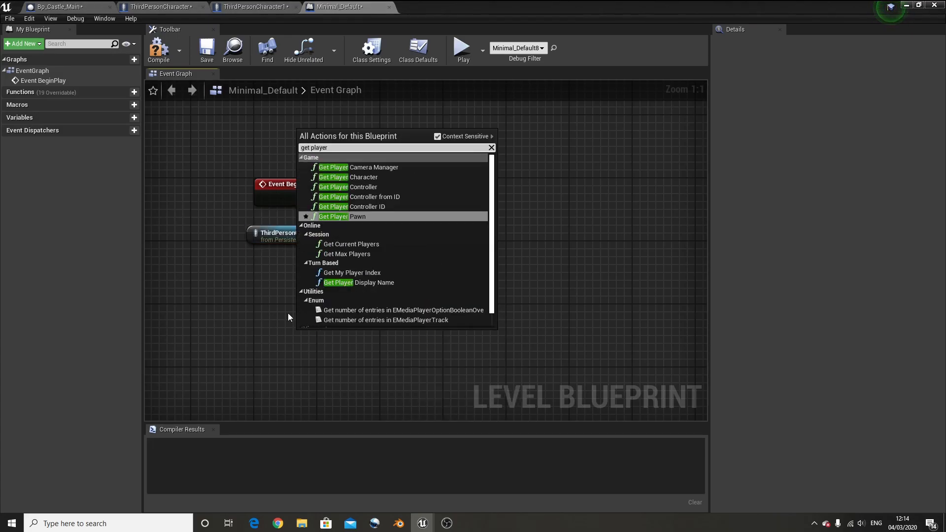
pyautogui.click(395, 187)
# Step: Add a Possess node targeting the Get Player Controller return value, and connect the ThirdPersonCharacter1 reference to its In Pawn input
pyautogui.moveTo(343, 305); pyautogui.dragTo(400, 233)
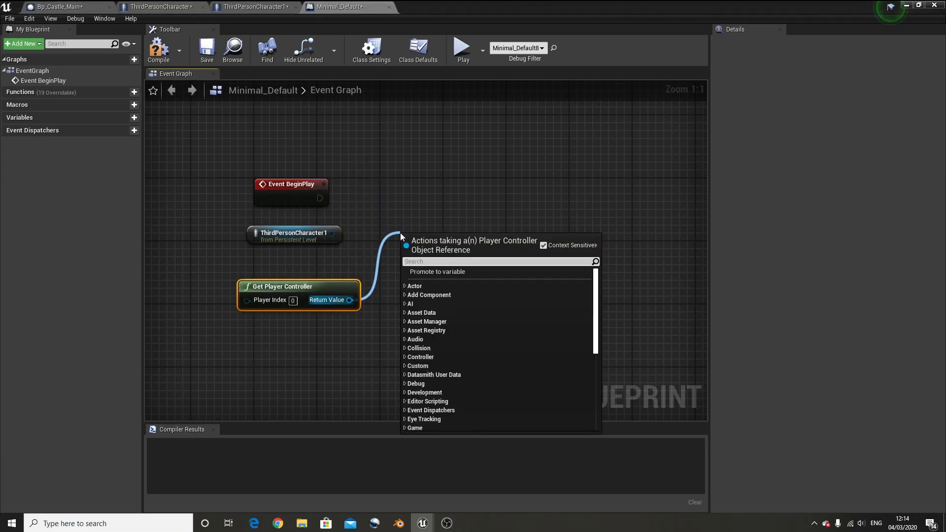
pyautogui.write('pos')
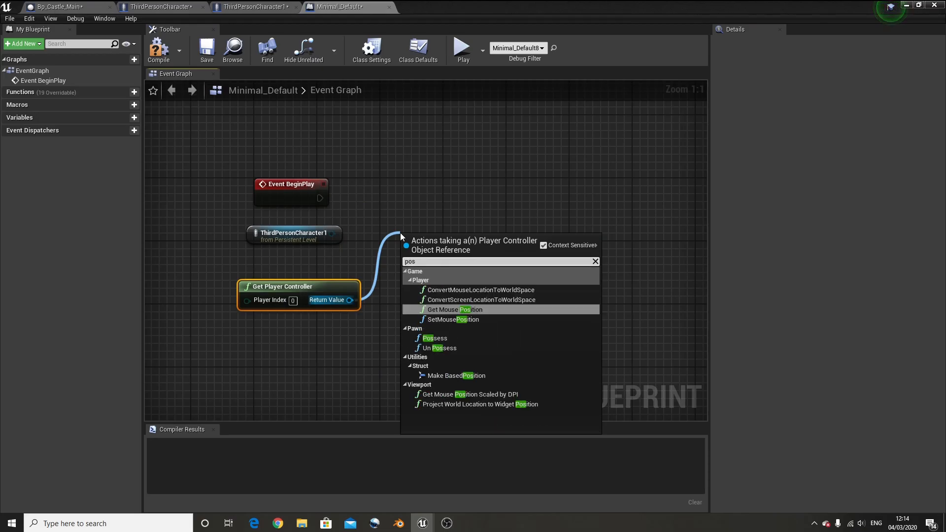
pyautogui.press('Down')
pyautogui.press('Down')
pyautogui.press('Down')
pyautogui.press('Return')
pyautogui.moveTo(418, 242); pyautogui.dragTo(409, 195)
pyautogui.moveTo(332, 233); pyautogui.dragTo(447, 220)
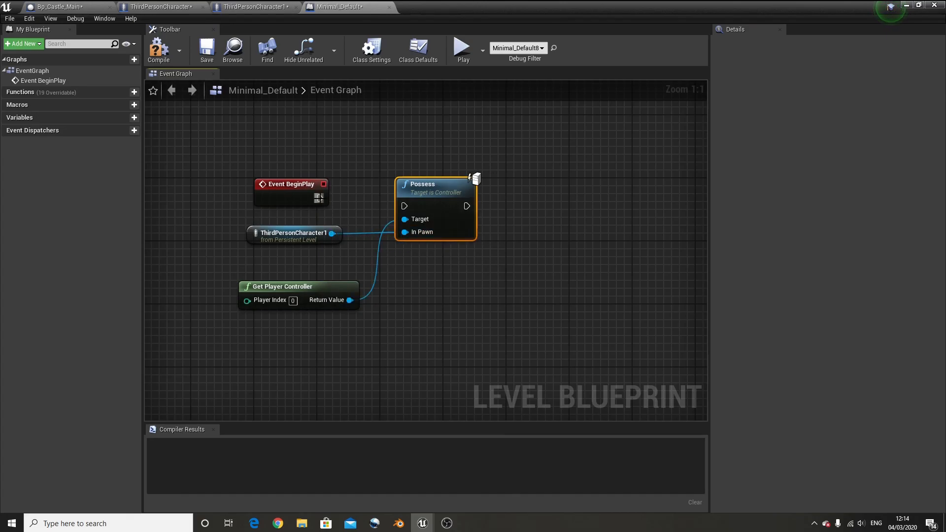
# Step: Insert a Delay with a duration of 10.0 between Event BeginPlay and Possess, and compile the level blueprint
pyautogui.moveTo(389, 207); pyautogui.dragTo(387, 200)
pyautogui.write('delay')
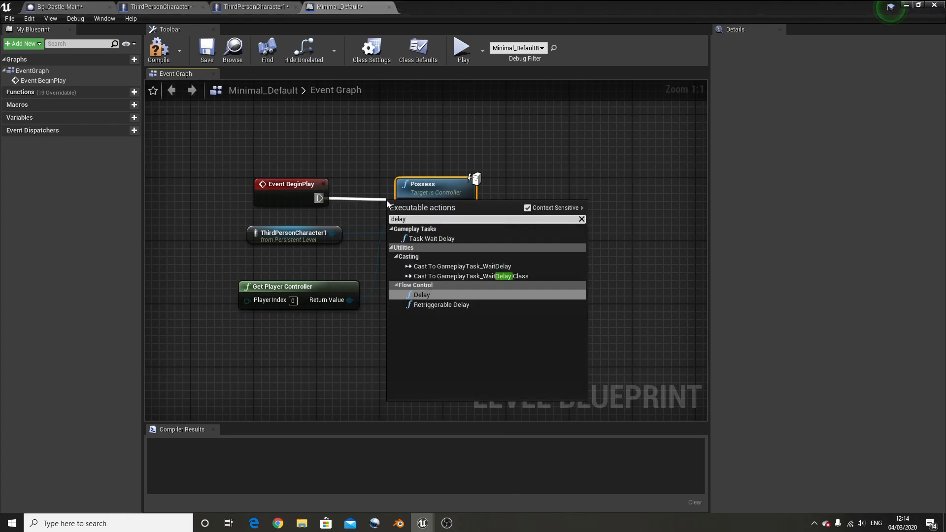
pyautogui.press('Return')
pyautogui.moveTo(427, 187); pyautogui.dragTo(563, 224)
pyautogui.moveTo(453, 206); pyautogui.dragTo(451, 173)
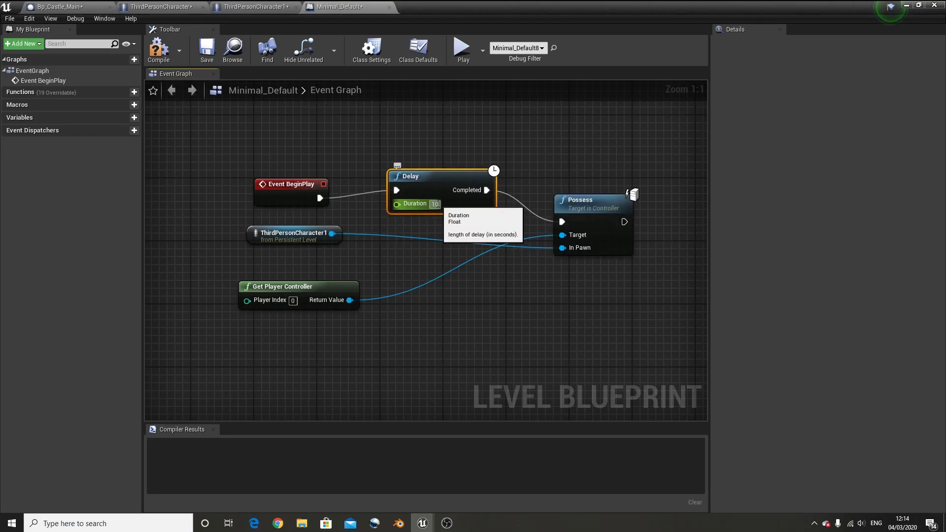
pyautogui.click(356, 147)
pyautogui.click(159, 64)
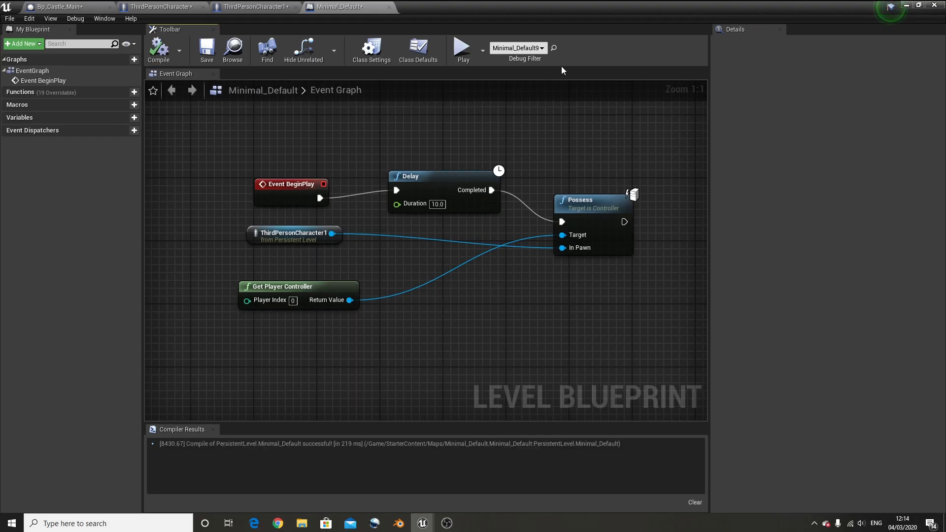
# Step: Play-test the level by running the starting character and the possessed ThirdPersonCharacter1 toward the castle gate, and stop the session
pyautogui.click(911, 6)
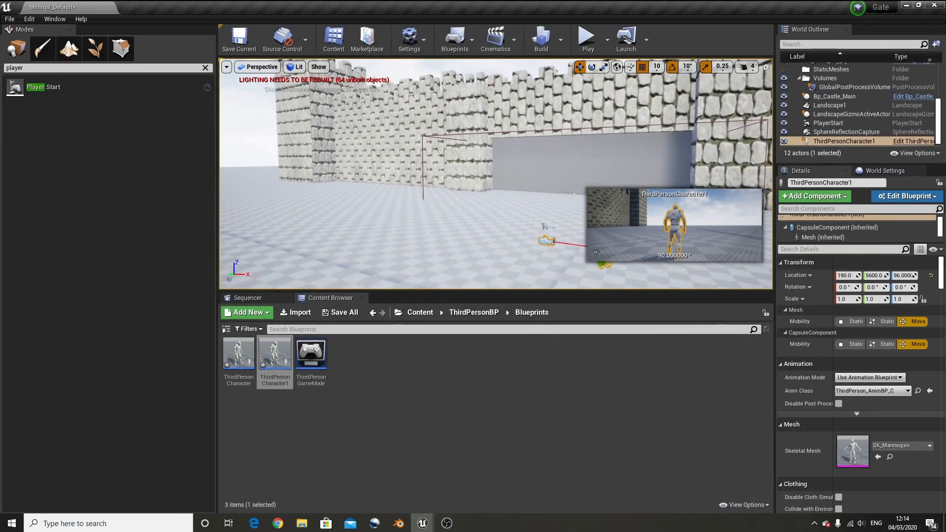
pyautogui.click(586, 39)
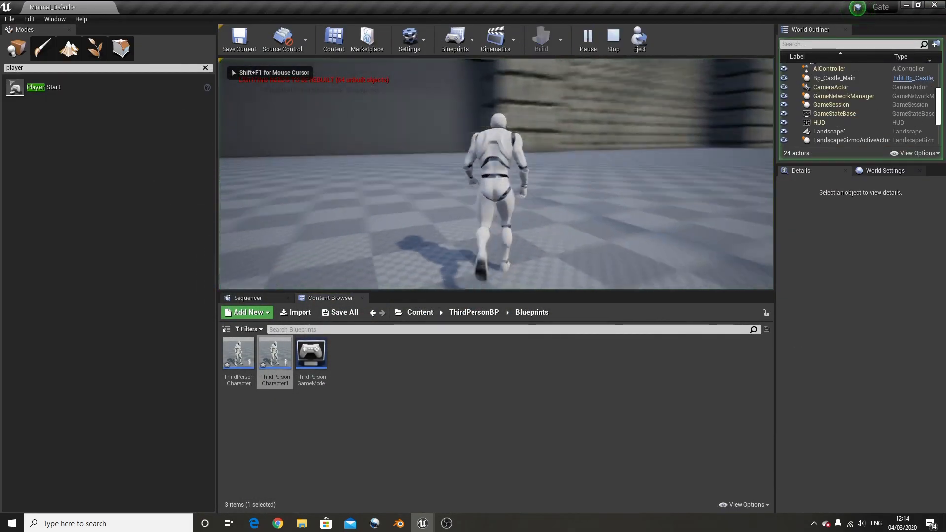
pyautogui.press('w')
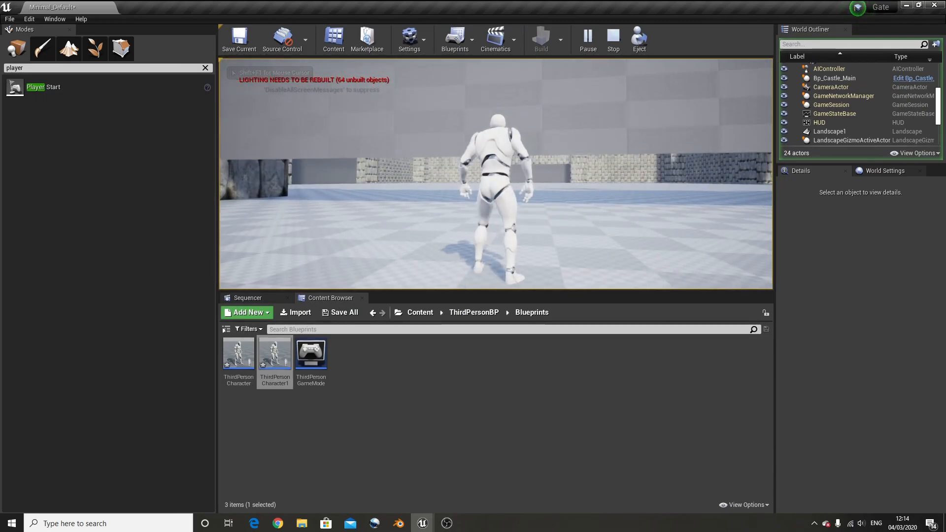
pyautogui.press('s')
pyautogui.press('a')
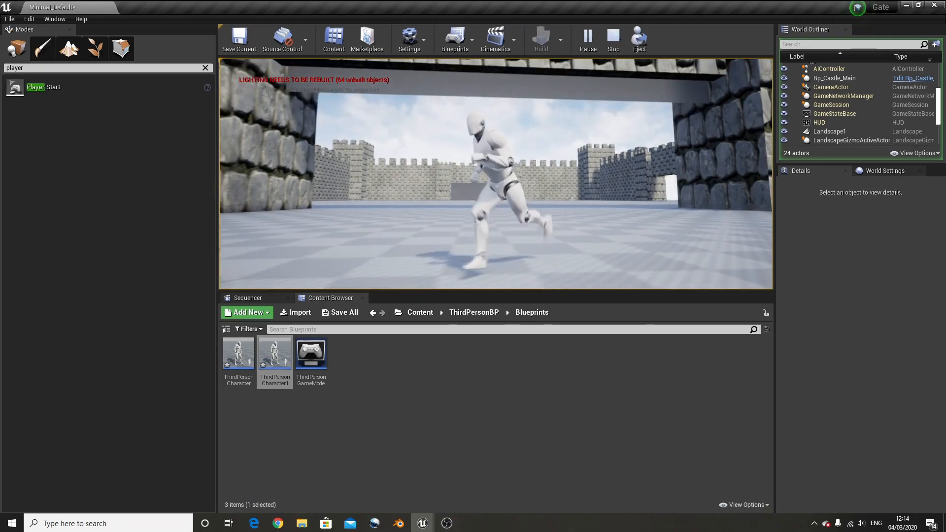
pyautogui.press('w')
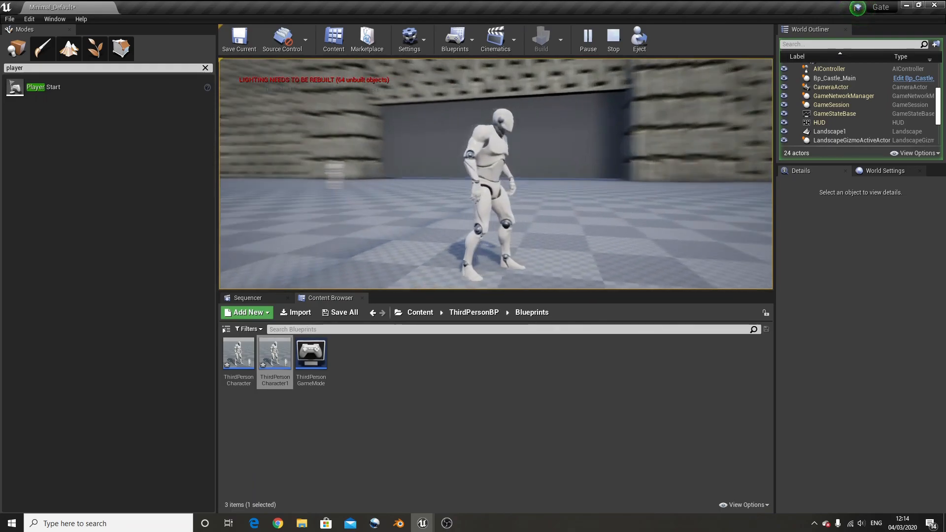
pyautogui.press('w')
pyautogui.press('w')
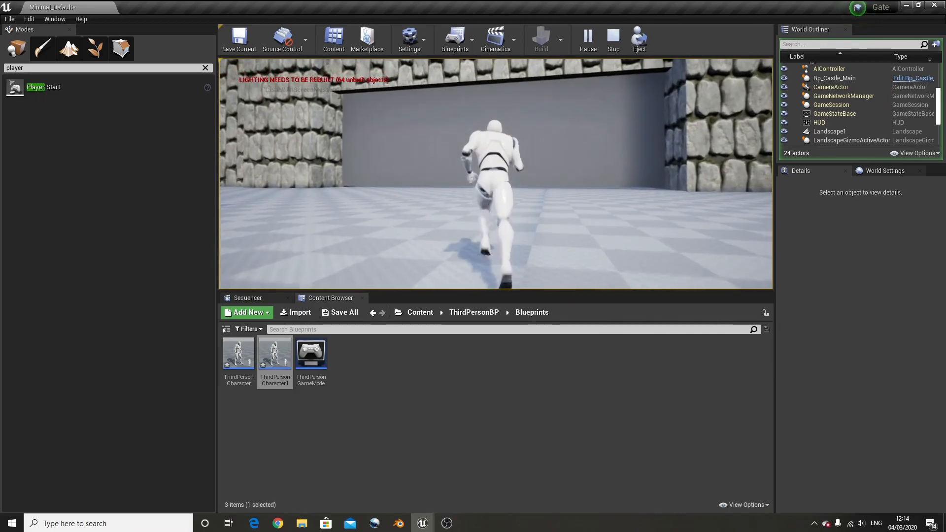
pyautogui.press('w')
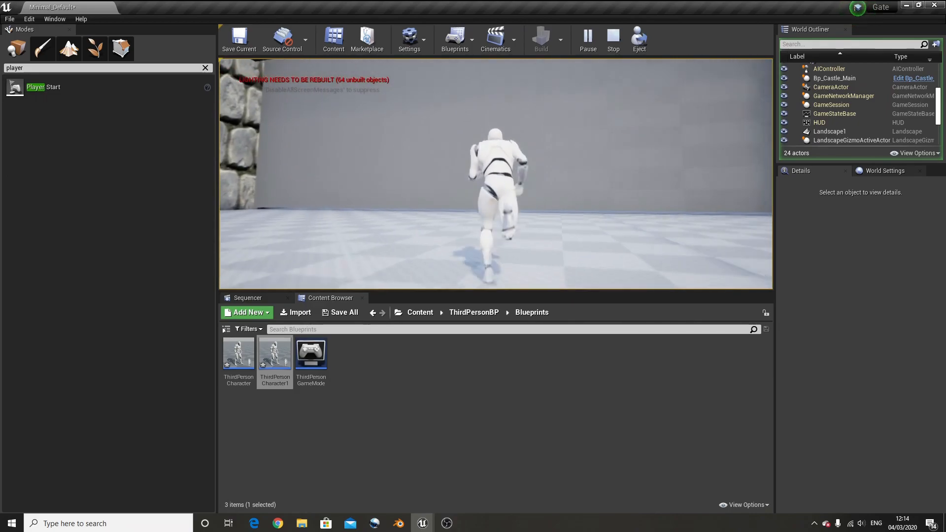
pyautogui.press('w')
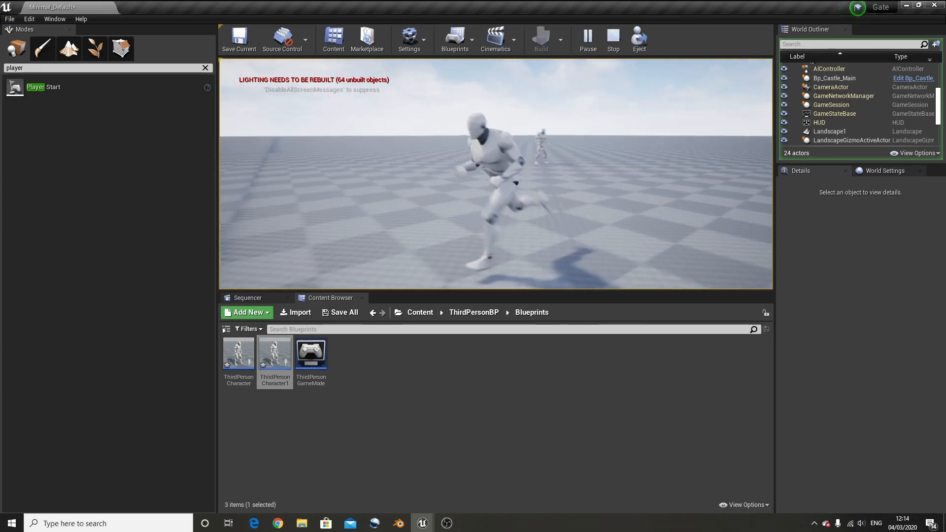
pyautogui.press('w')
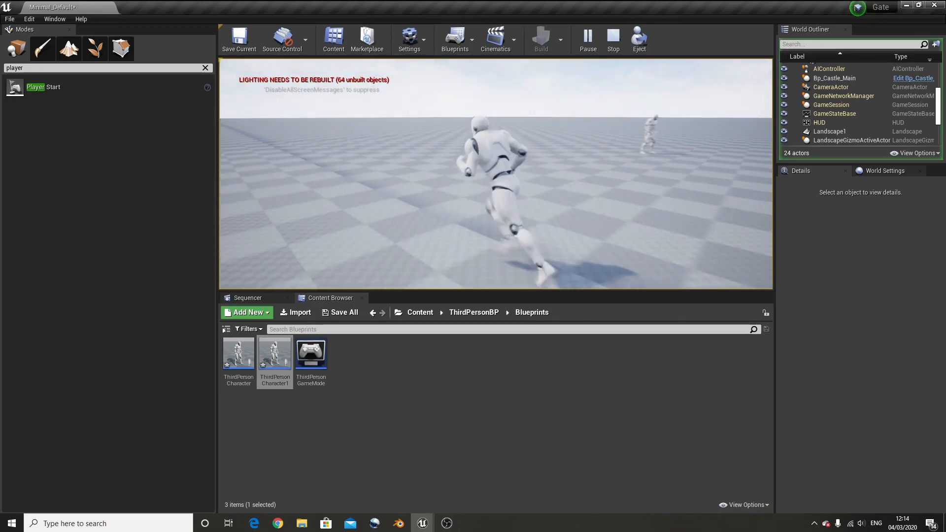
pyautogui.press('s')
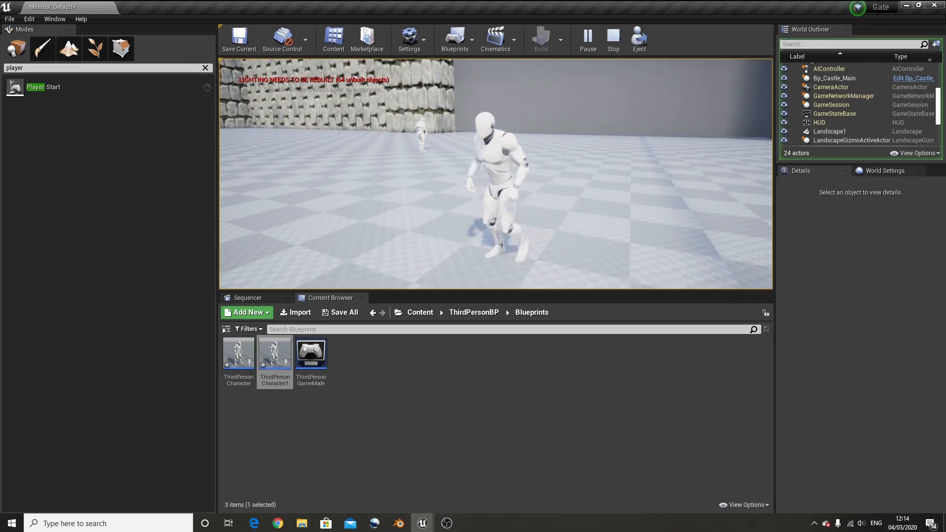
pyautogui.press('Escape')
# Step: Open the Bp_Castle_Main blueprint from the Content folder
pyautogui.moveTo(500, 149); pyautogui.dragTo(500, 136, button='right')
pyautogui.press('s')
pyautogui.click(500, 148)
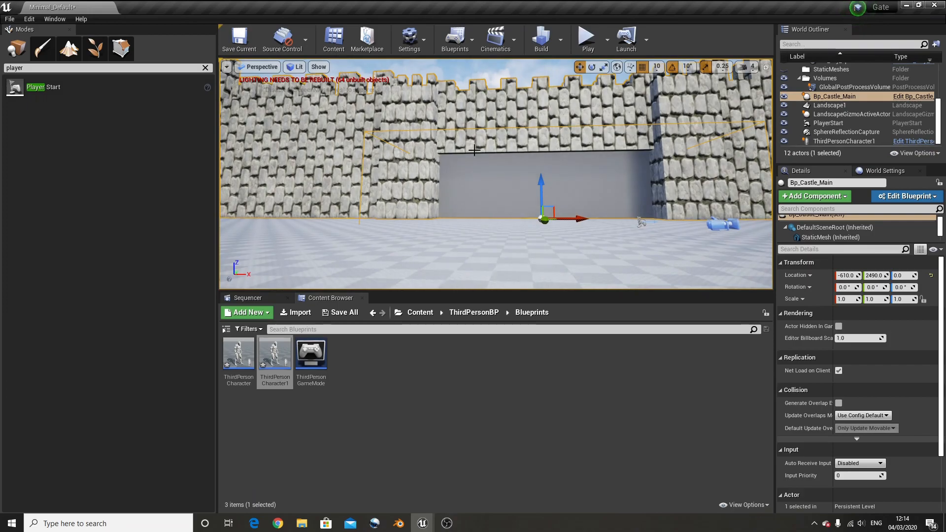
pyautogui.press('s')
pyautogui.moveTo(341, 162); pyautogui.dragTo(361, 154, button='right')
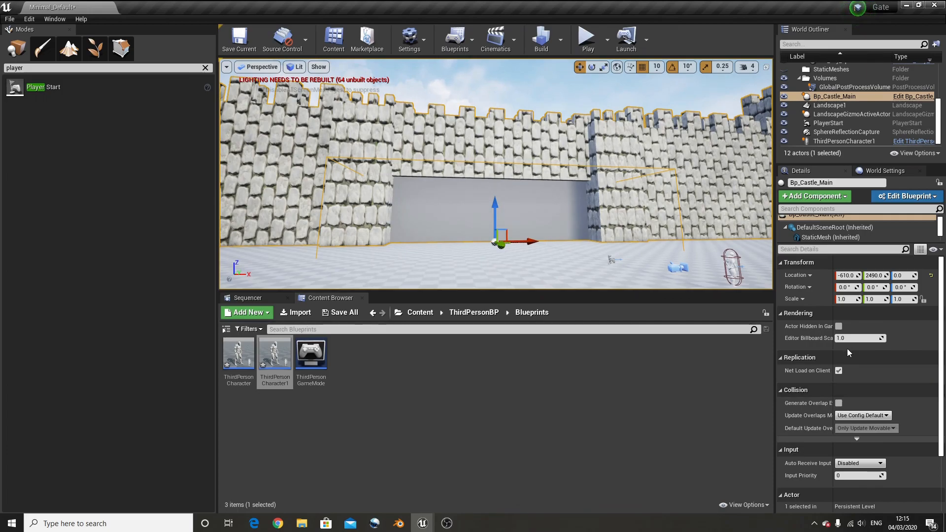
pyautogui.click(418, 312)
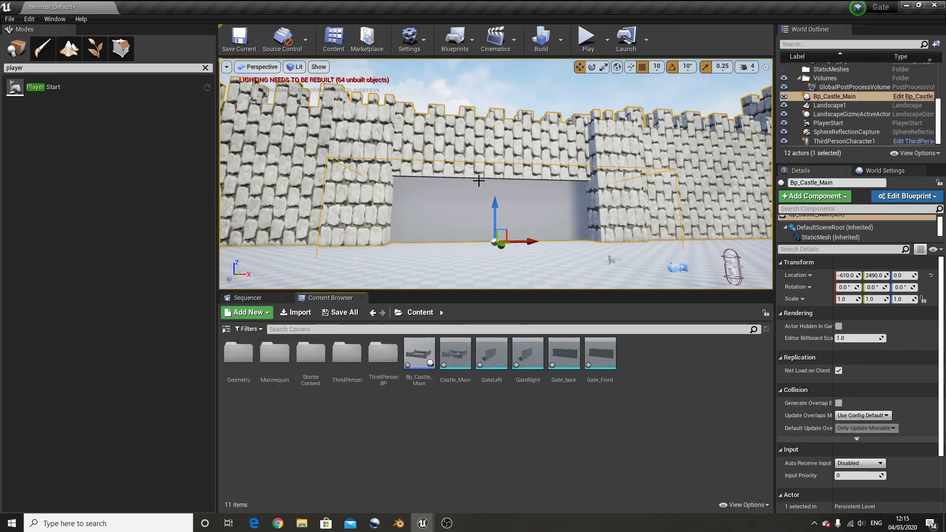
pyautogui.doubleClick(427, 362)
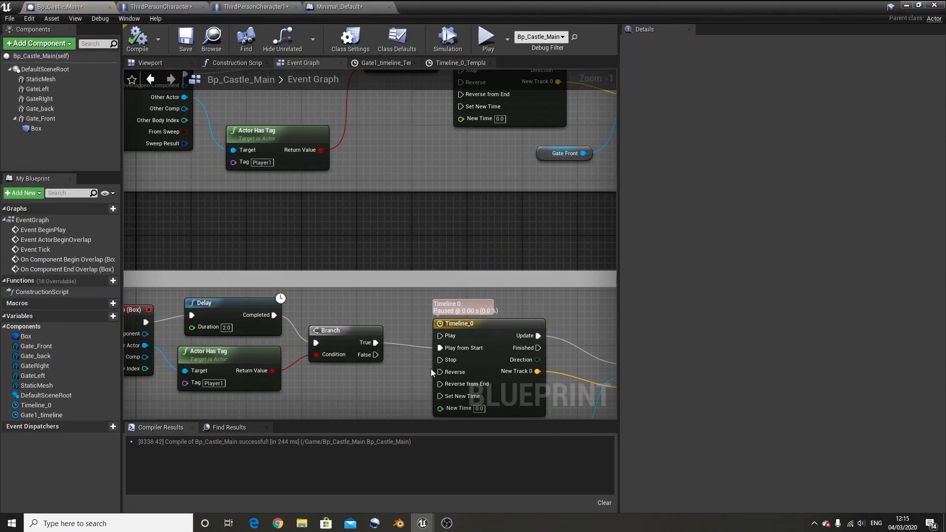
# Step: Add a Boolean variable named Locked to Bp_Castle_Main and compile the blueprint
pyautogui.scroll(-5, 240, 238)
pyautogui.moveTo(218, 191); pyautogui.dragTo(488, 317)
pyautogui.moveTo(429, 196); pyautogui.dragTo(431, 248)
pyautogui.click(205, 293)
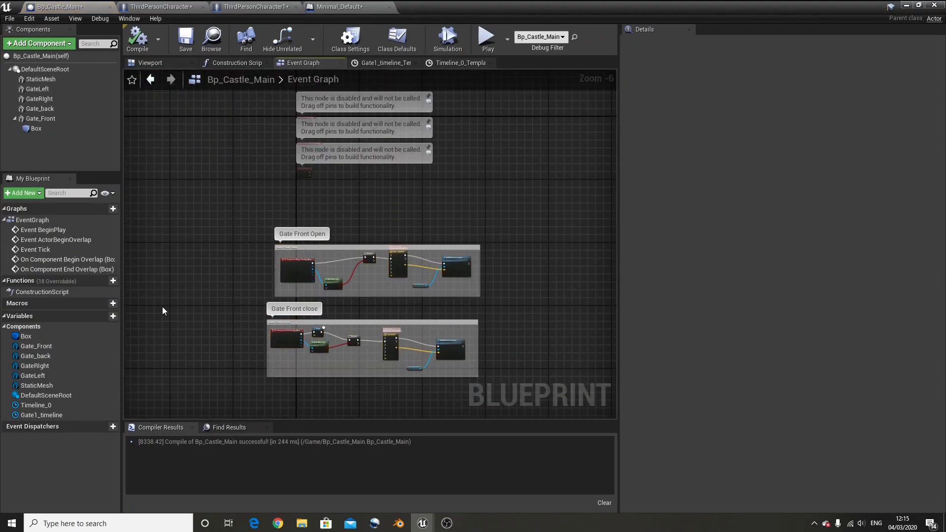
pyautogui.click(102, 317)
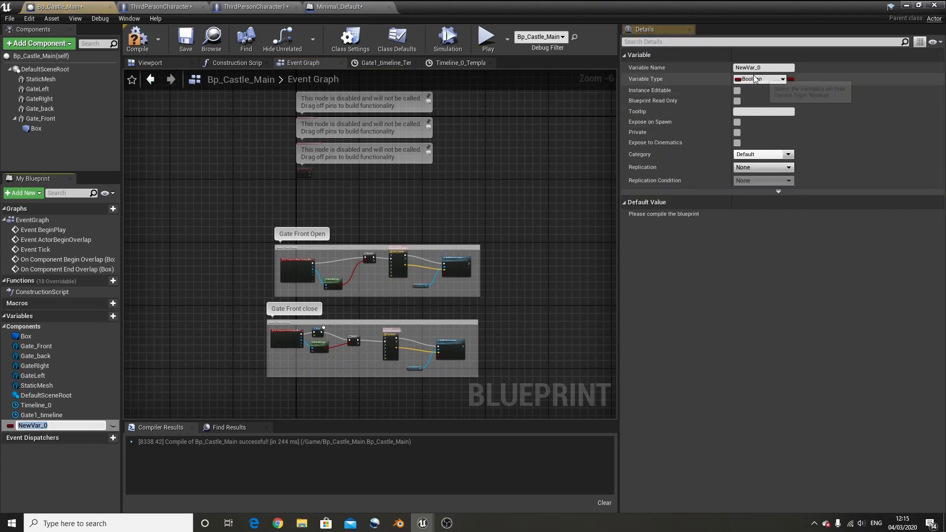
pyautogui.moveTo(775, 68); pyautogui.dragTo(707, 68)
pyautogui.write('Loc')
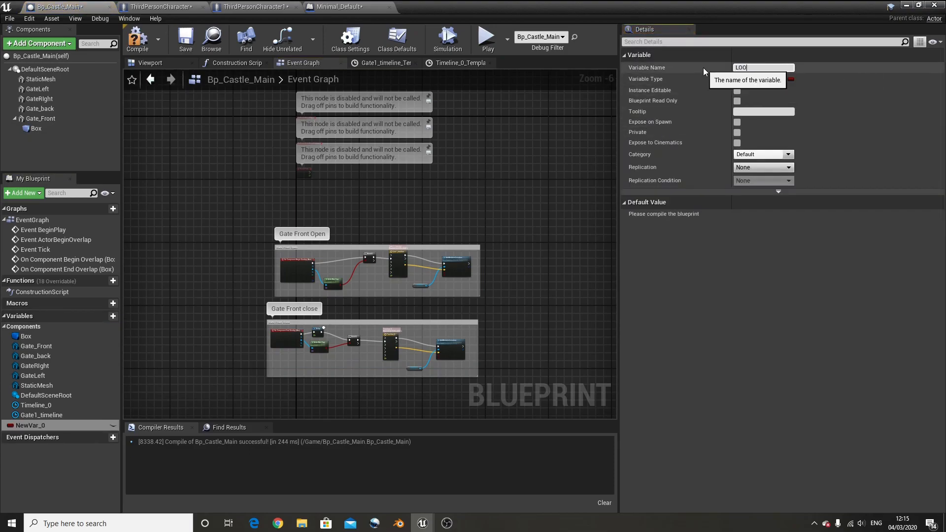
pyautogui.write('ked?')
pyautogui.press('Return')
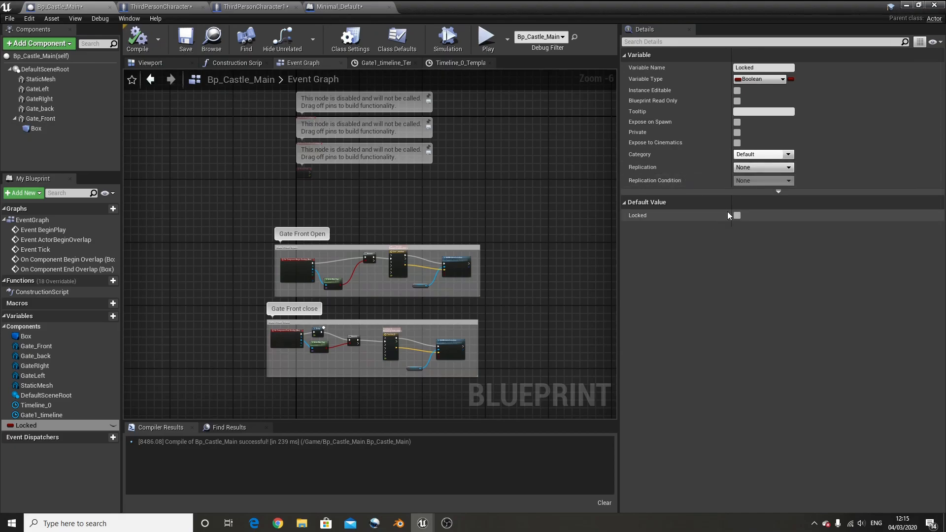
# Step: Make the Locked variable instance editable and place its getter in the Gate Front Open group
pyautogui.scroll(2, 133, 282)
pyautogui.moveTo(416, 294); pyautogui.dragTo(304, 216, button='right')
pyautogui.scroll(2, 210, 383)
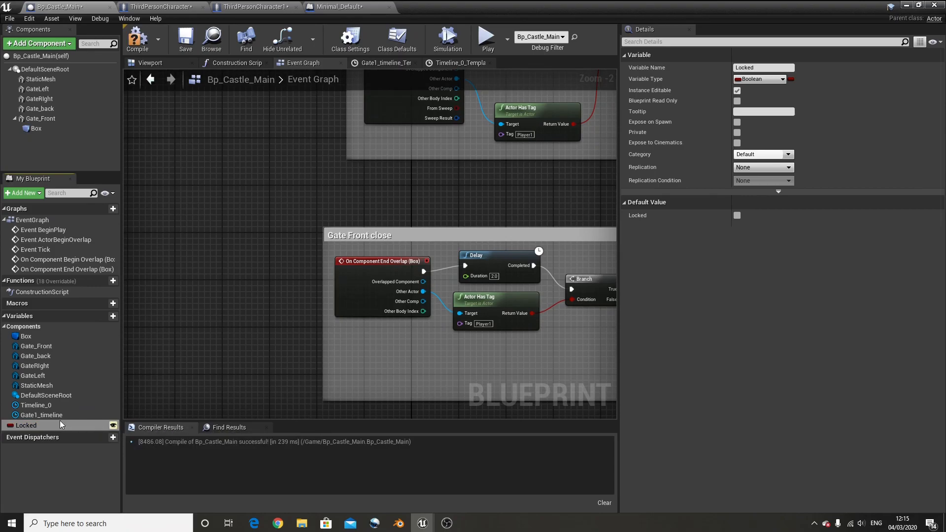
pyautogui.moveTo(446, 155); pyautogui.dragTo(431, 133)
pyautogui.moveTo(463, 132); pyautogui.dragTo(364, 287, button='right')
pyautogui.moveTo(67, 431); pyautogui.dragTo(443, 165)
# Step: Insert a Branch conditioned on Locked after the Begin Overlap event, connect its False output to the tag check's Branch, and compile
pyautogui.scroll(2, 405, 232)
pyautogui.write('branch')
pyautogui.press('Return')
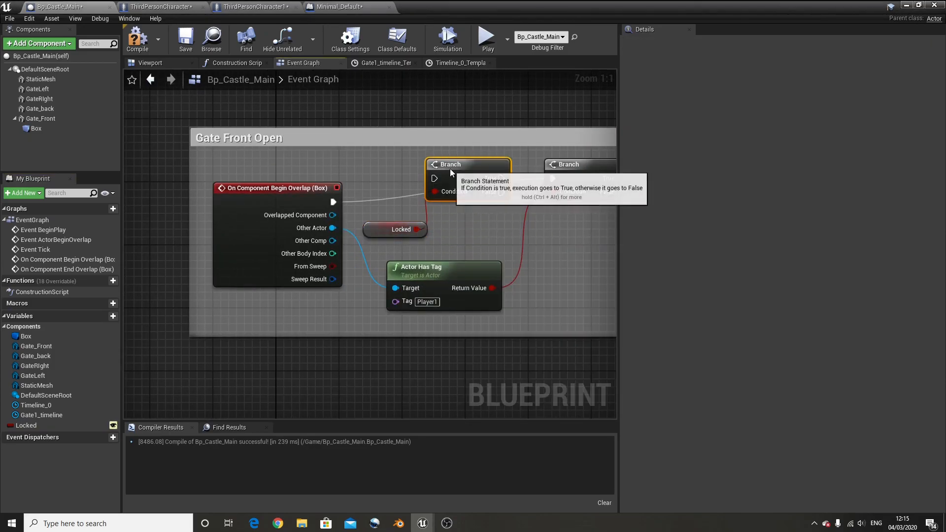
pyautogui.moveTo(453, 206); pyautogui.dragTo(338, 213, button='right')
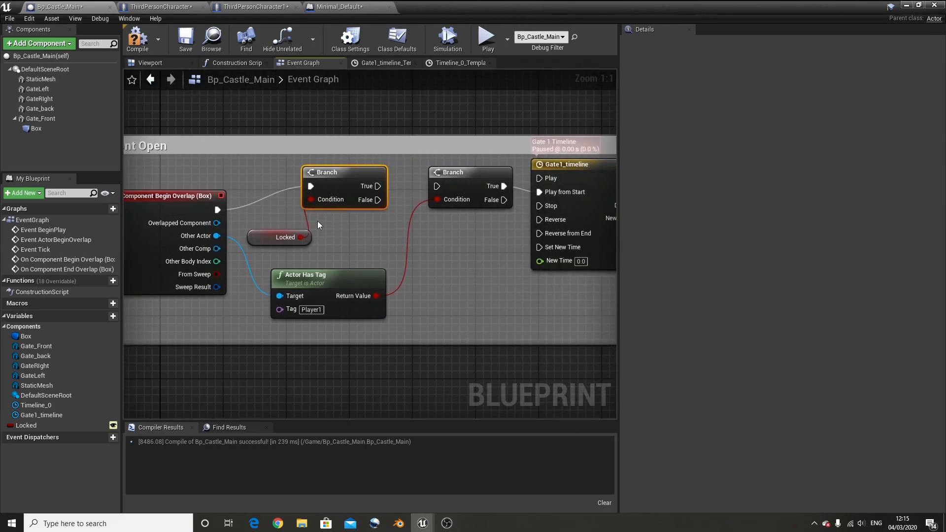
pyautogui.click(261, 238)
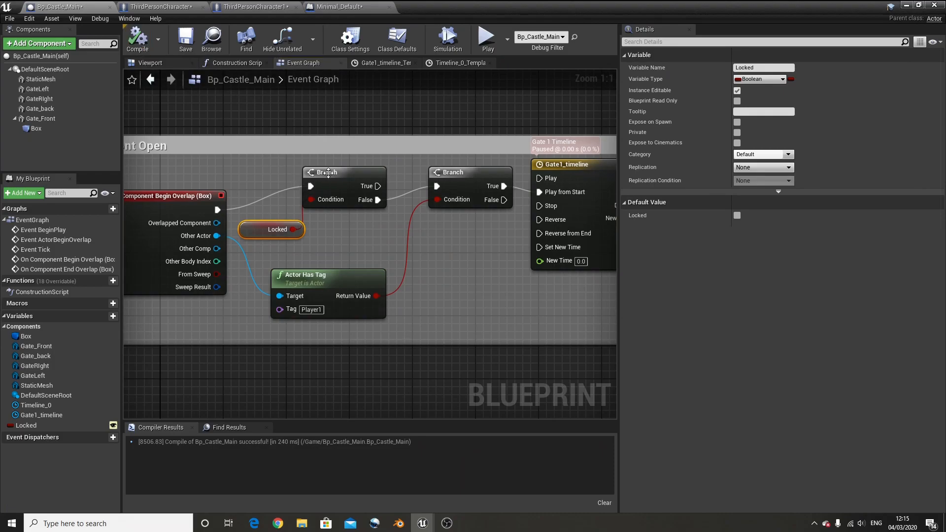
# Step: Copy the Locked getter with its Branch, and widen the Gate Front close comment box on its left side
pyautogui.moveTo(342, 224); pyautogui.dragTo(338, 226)
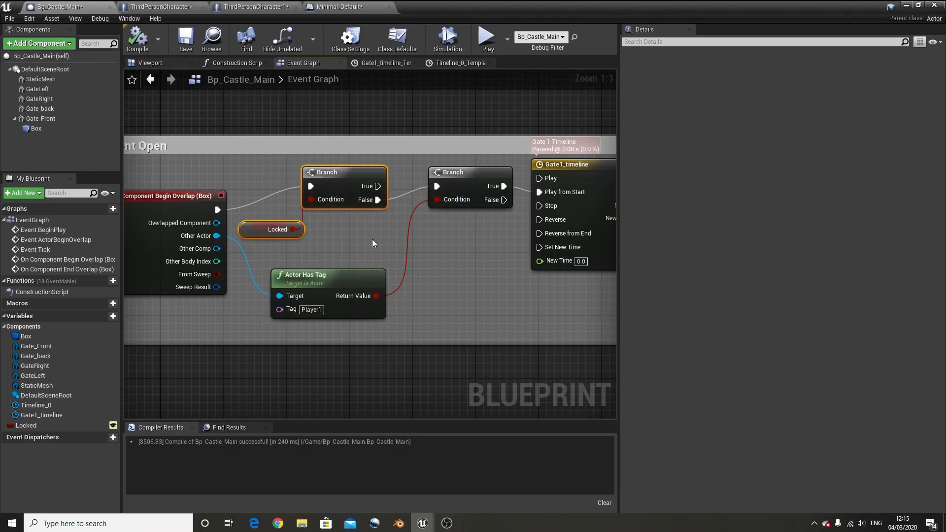
pyautogui.scroll(-4, 371, 239)
pyautogui.moveTo(372, 238); pyautogui.dragTo(361, 196, button='right')
pyautogui.scroll(-3, 360, 187)
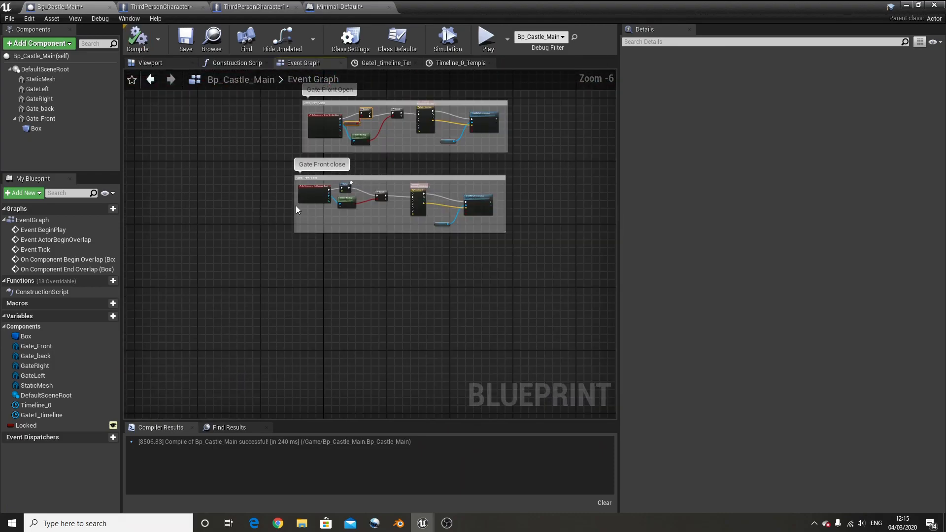
pyautogui.moveTo(294, 207); pyautogui.dragTo(177, 203)
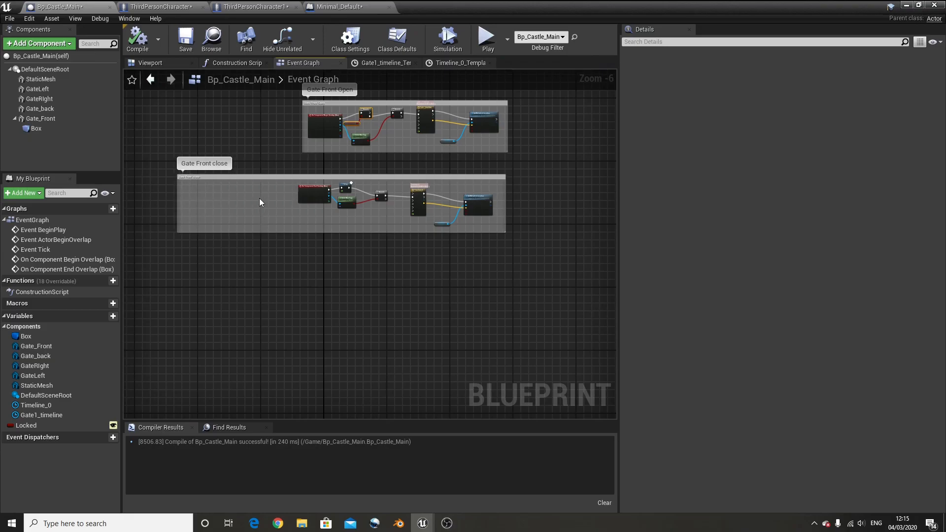
# Step: Move the End Overlap event left to make room, and paste the Locked getter and Branch beside it
pyautogui.scroll(3, 285, 197)
pyautogui.moveTo(335, 192); pyautogui.dragTo(126, 208)
pyautogui.hotkey('ctrl', 'v')
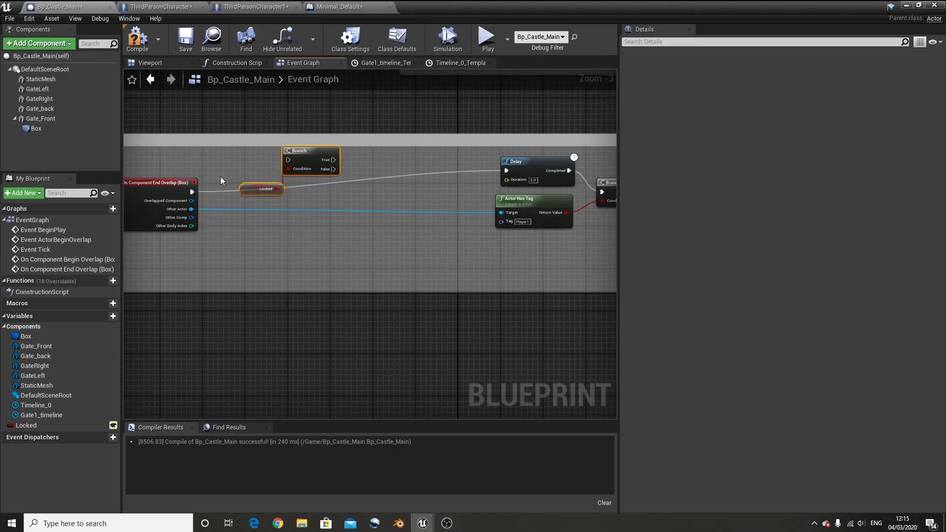
# Step: Reposition the End Overlap event beside the Locked Branch, connect the Branch's False output to the Delay, and compile
pyautogui.moveTo(190, 188)
pyautogui.mouseDown()
pyautogui.moveTo(256, 167)
pyautogui.moveTo(207, 186)
pyautogui.mouseUp()
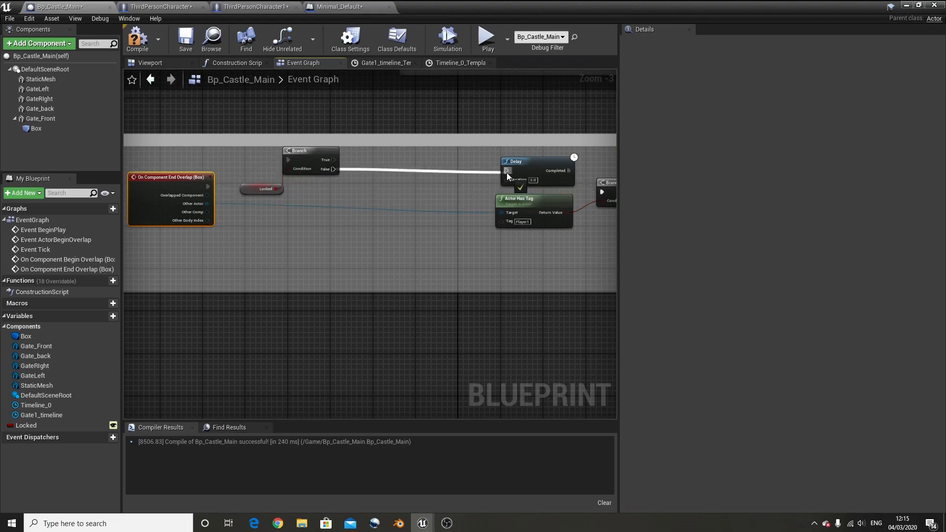
pyautogui.click(905, 5)
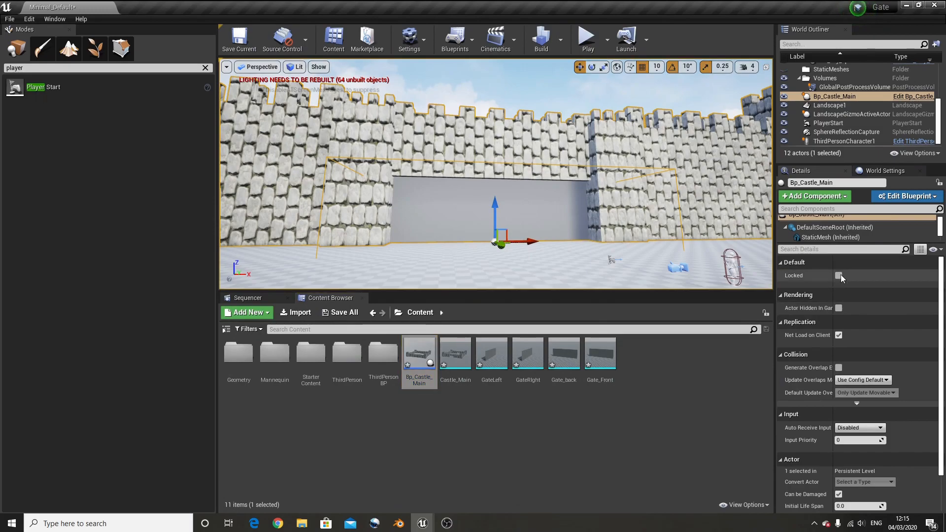
# Step: Play the level and run the character up to and away from the front gate to test its opening
pyautogui.click(586, 37)
pyautogui.press('w')
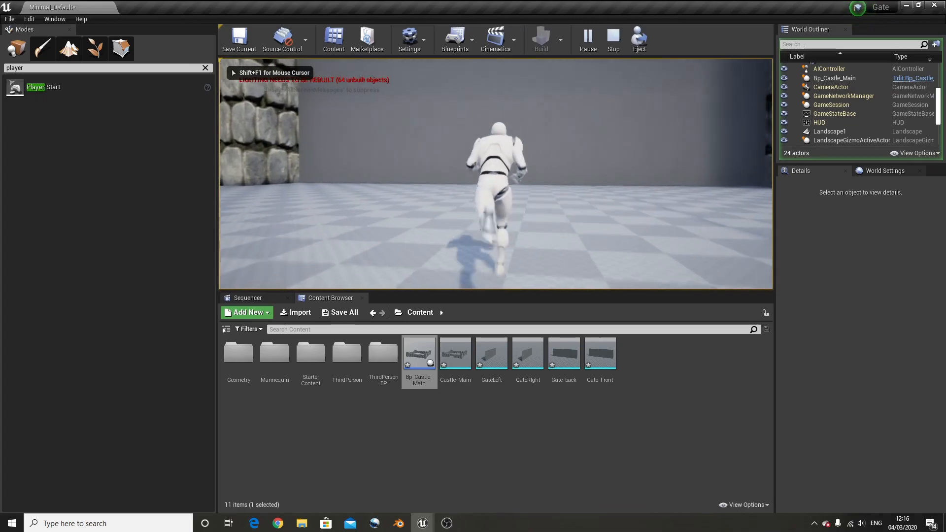
pyautogui.press('s')
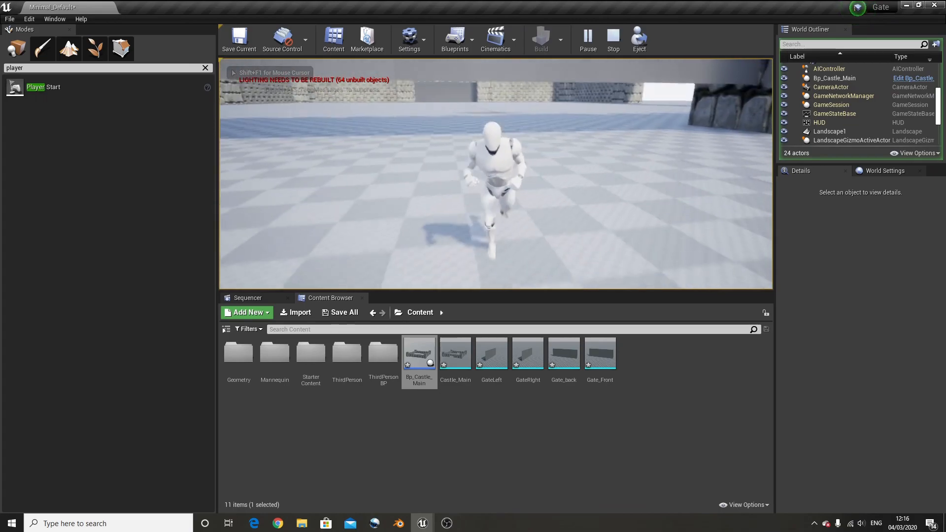
pyautogui.press('a')
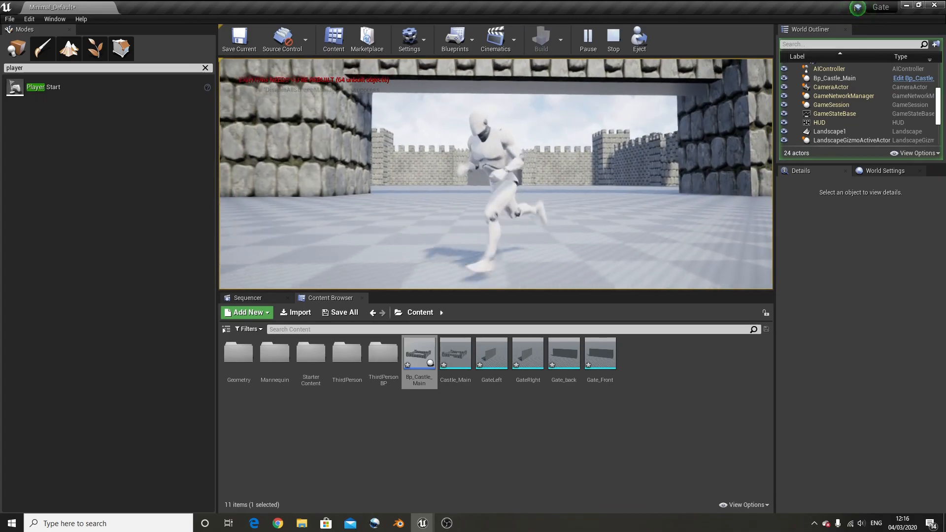
pyautogui.press('Escape')
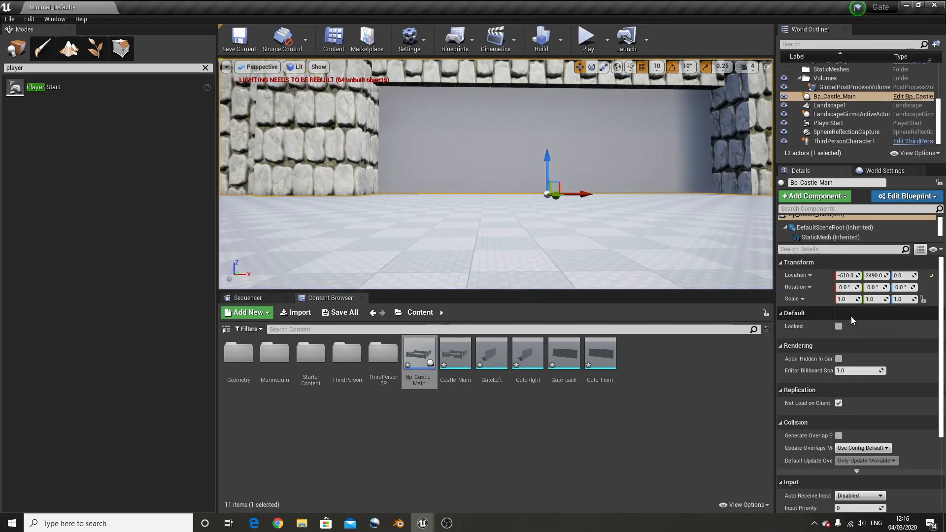
# Step: Play the level again and approach the front gate repeatedly from different spots to test the Locked option
pyautogui.click(586, 39)
pyautogui.click(566, 99)
pyautogui.press('w')
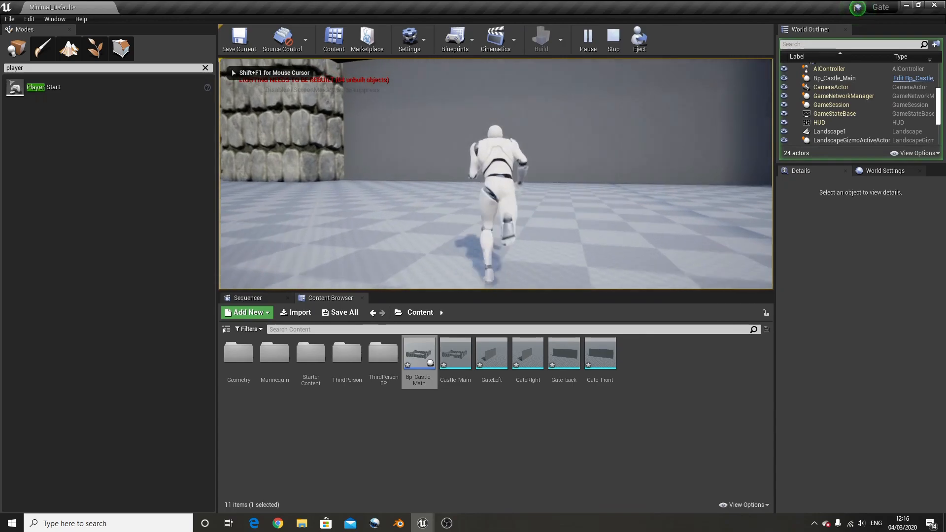
pyautogui.press('w')
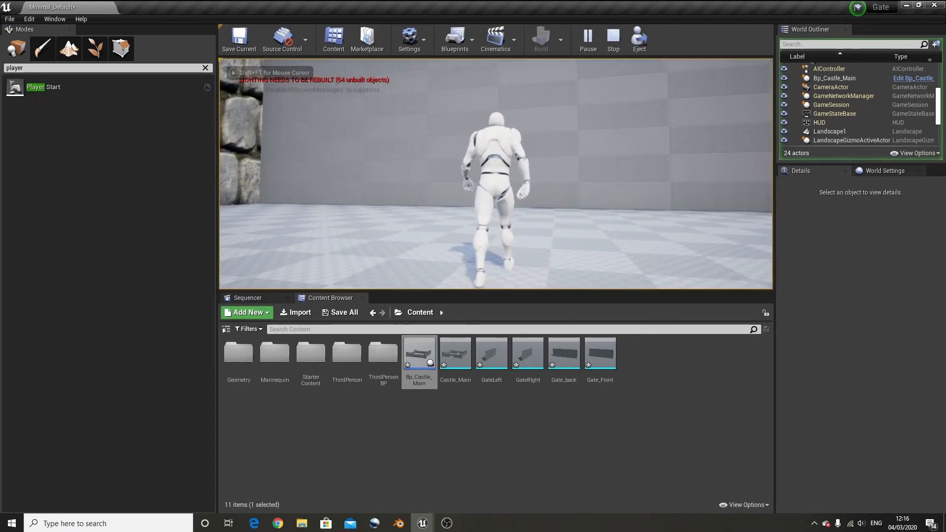
pyautogui.press('d')
pyautogui.press('s')
pyautogui.press('d')
pyautogui.press('w')
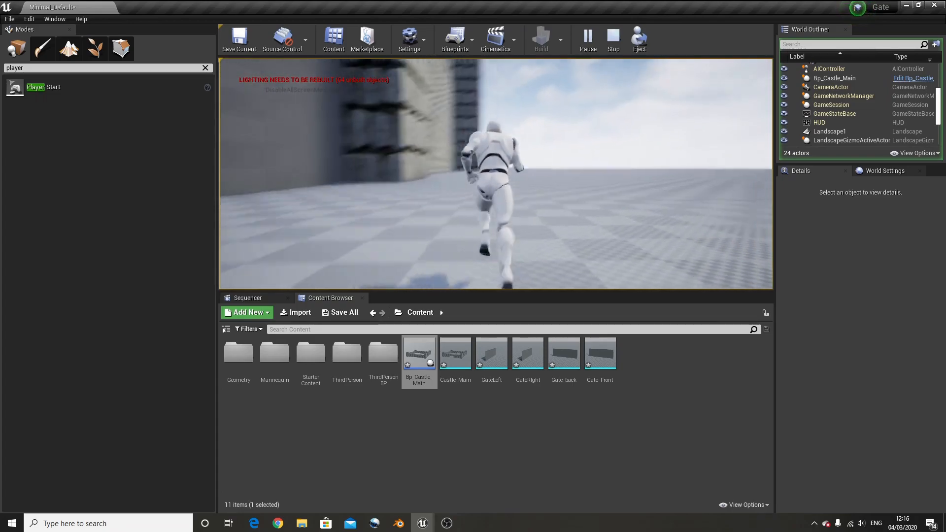
pyautogui.press('d')
pyautogui.press('w')
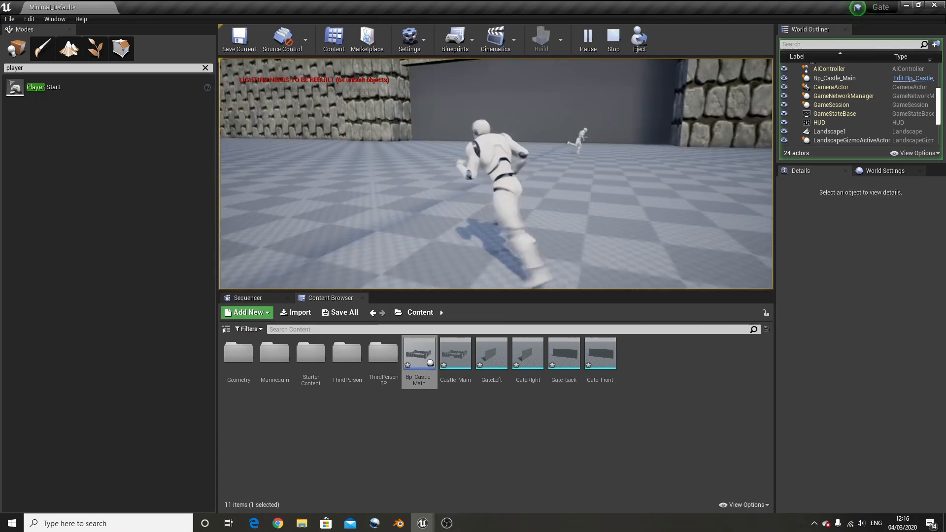
pyautogui.press('a')
pyautogui.press('s')
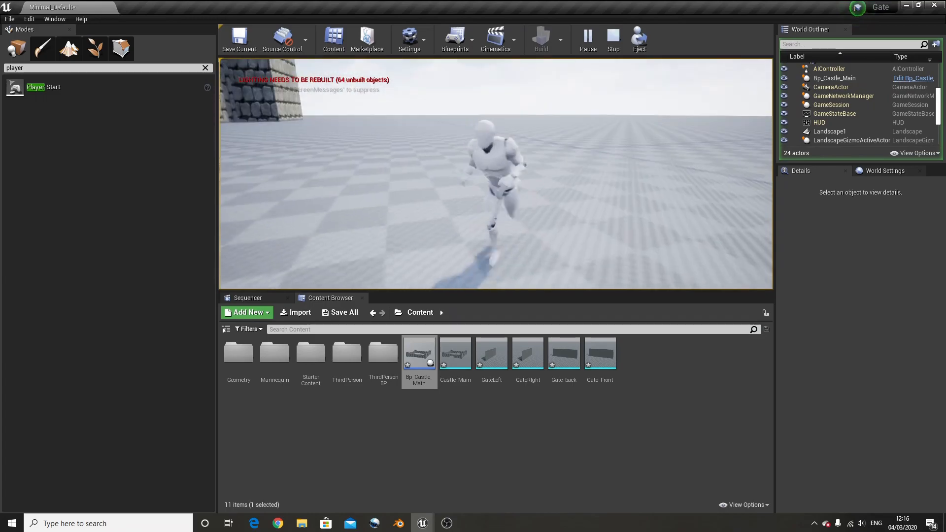
pyautogui.press('d')
pyautogui.press('w')
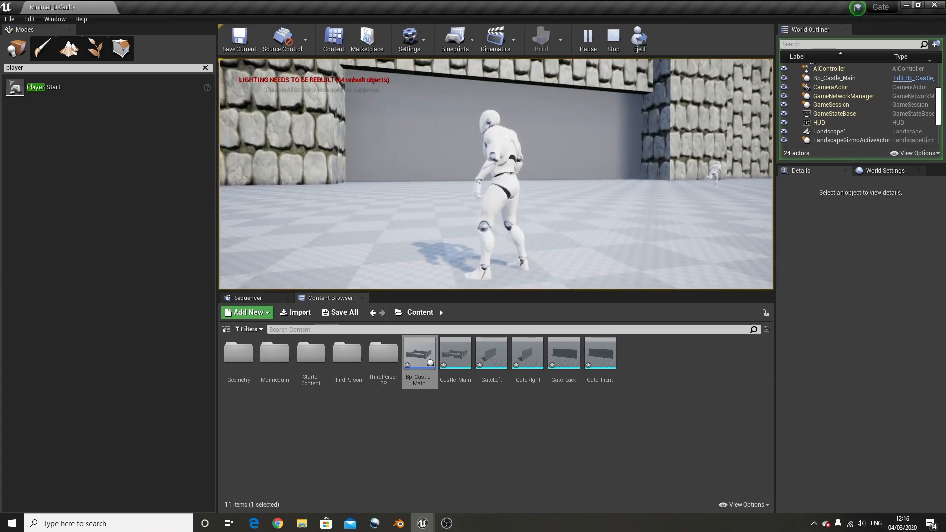
pyautogui.press('w')
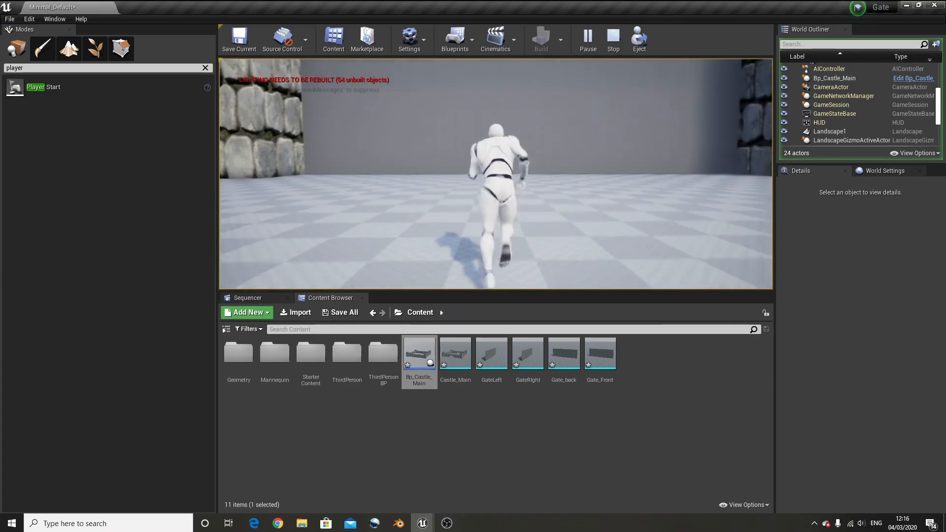
pyautogui.press('a')
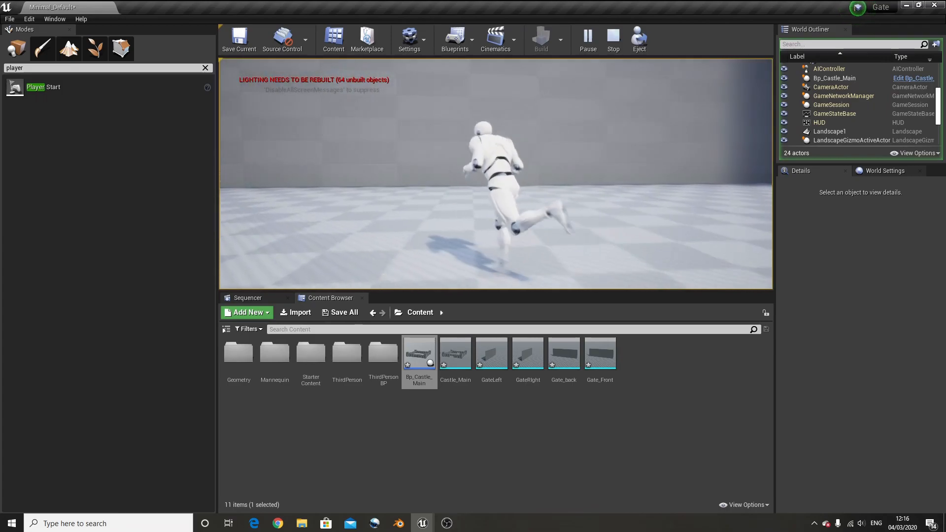
pyautogui.press('d')
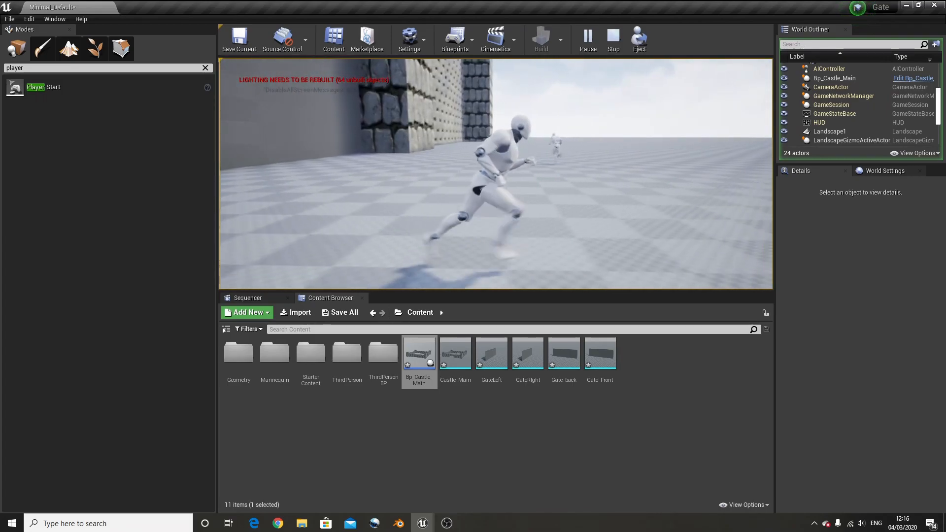
pyautogui.press('s')
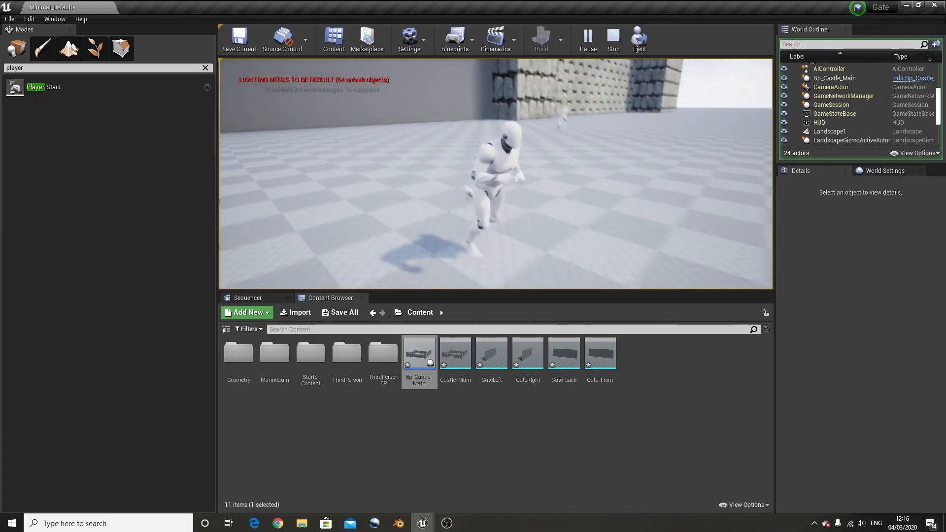
pyautogui.press('d')
pyautogui.press('w')
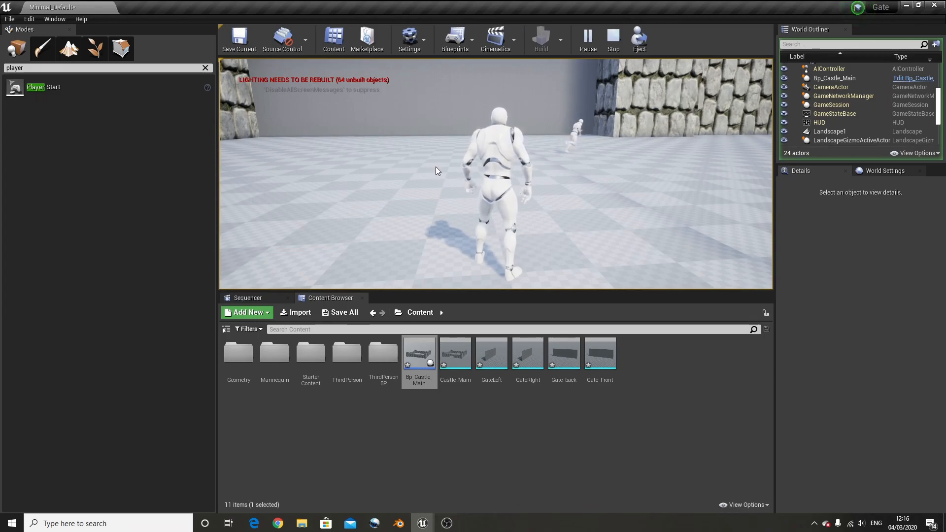
pyautogui.press('Escape')
# Step: Return to the Bp_Castle_Main event graph and move the Gate Front close comment group right, beneath Gate Front Open
pyautogui.moveTo(466, 133); pyautogui.dragTo(512, 143, button='right')
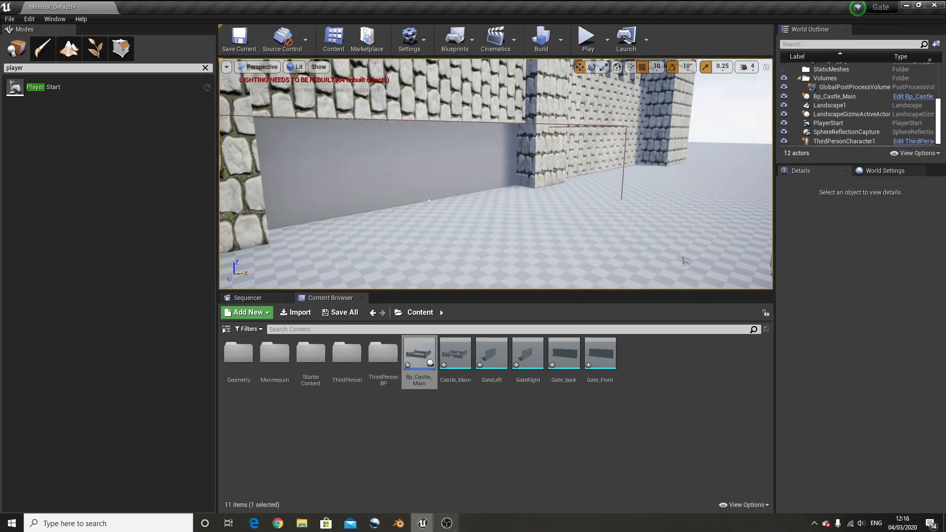
pyautogui.moveTo(422, 523)
pyautogui.click(479, 485)
pyautogui.scroll(-5, 363, 239)
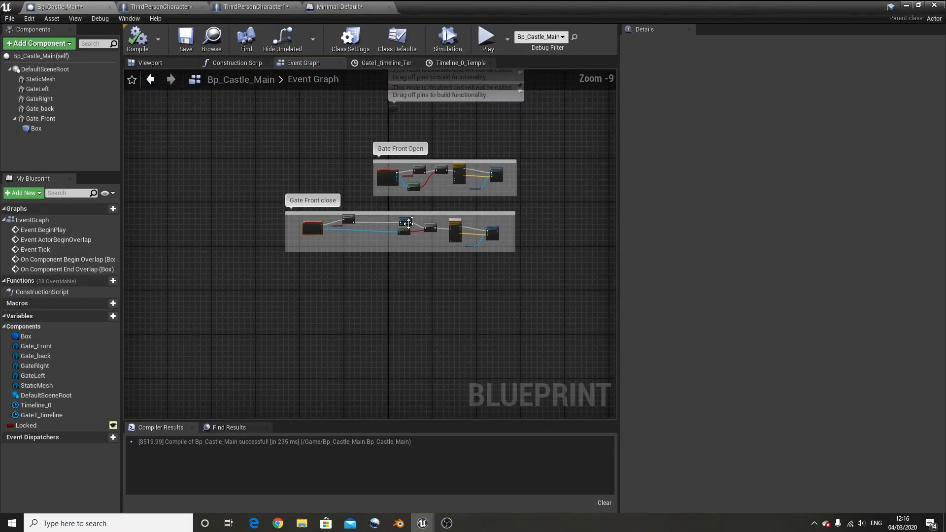
pyautogui.moveTo(380, 213); pyautogui.dragTo(436, 210)
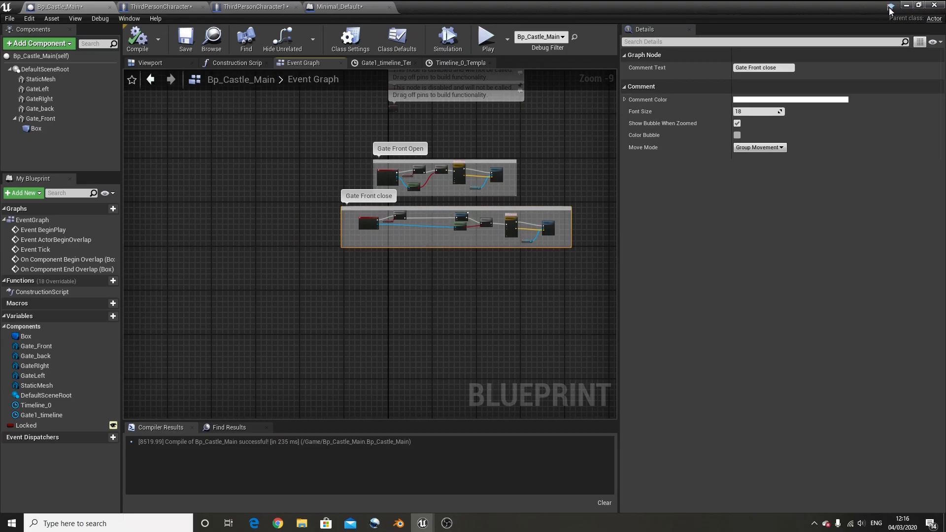
pyautogui.click(905, 5)
# Step: Set the viewport camera speed to 7 and fly the view above the castle's front gate
pyautogui.click(747, 67)
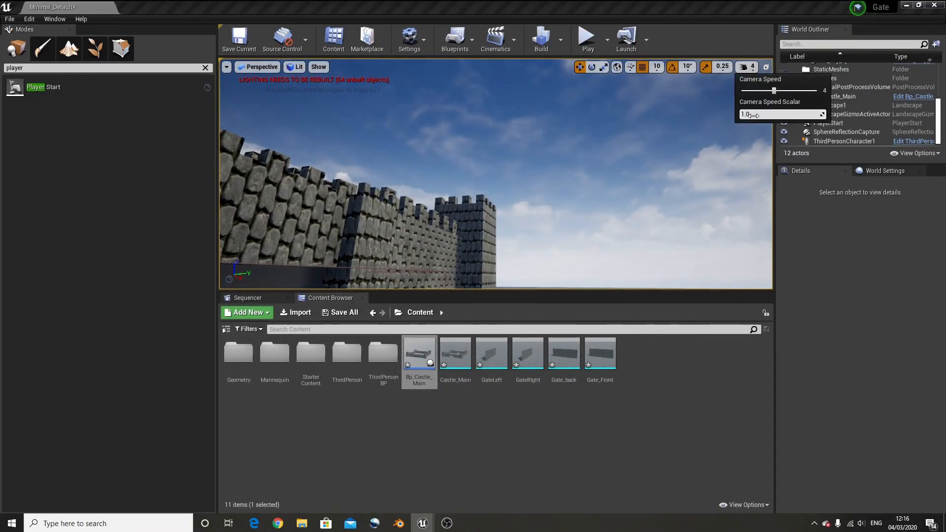
pyautogui.press('w')
pyautogui.moveTo(589, 212); pyautogui.dragTo(786, 255, button='right')
pyautogui.press('a')
pyautogui.press('w')
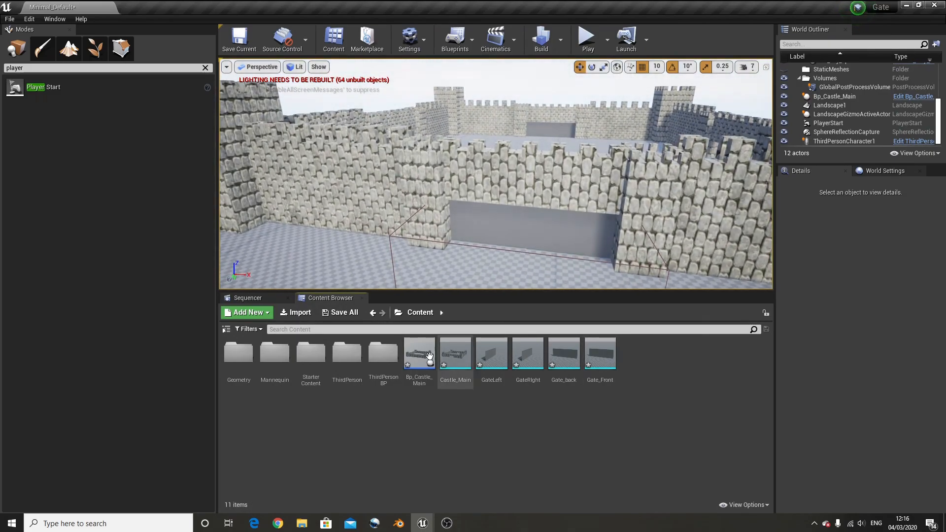
# Step: Open the Castle_Main static mesh and display its simple and complex collision around the gate opening
pyautogui.doubleClick(461, 367)
pyautogui.scroll(-3, 424, 205)
pyautogui.moveTo(487, 215)
pyautogui.mouseDown(button='right')
pyautogui.moveTo(439, 217)
pyautogui.moveTo(446, 229)
pyautogui.moveTo(473, 224)
pyautogui.mouseUp(button='right')
pyautogui.press('a')
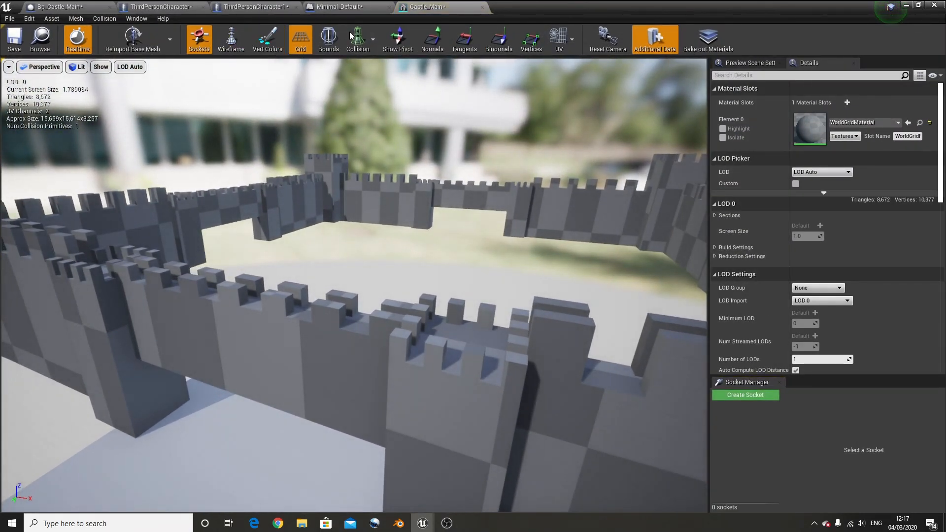
pyautogui.click(373, 43)
pyautogui.click(364, 69)
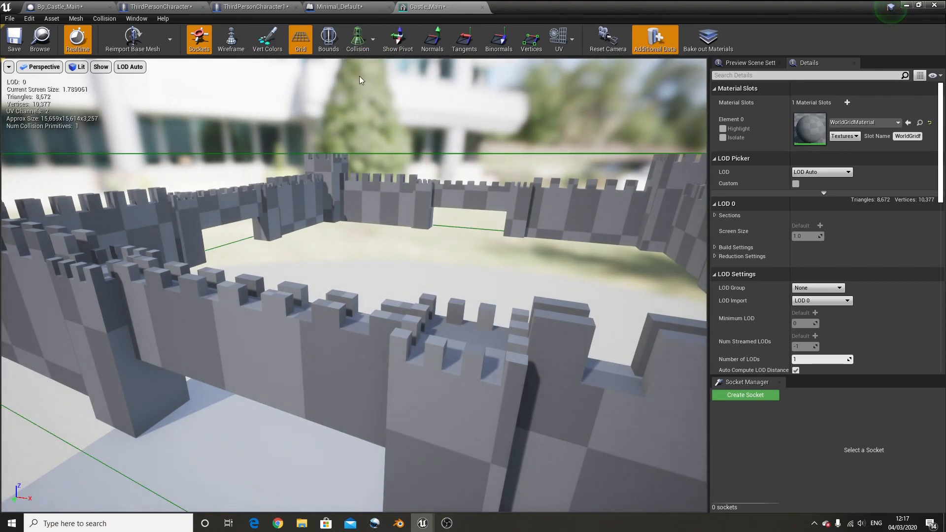
pyautogui.click(364, 79)
pyautogui.press('s')
pyautogui.moveTo(288, 93)
pyautogui.mouseDown(button='right')
pyautogui.moveTo(273, 105)
pyautogui.moveTo(288, 92)
pyautogui.mouseUp(button='right')
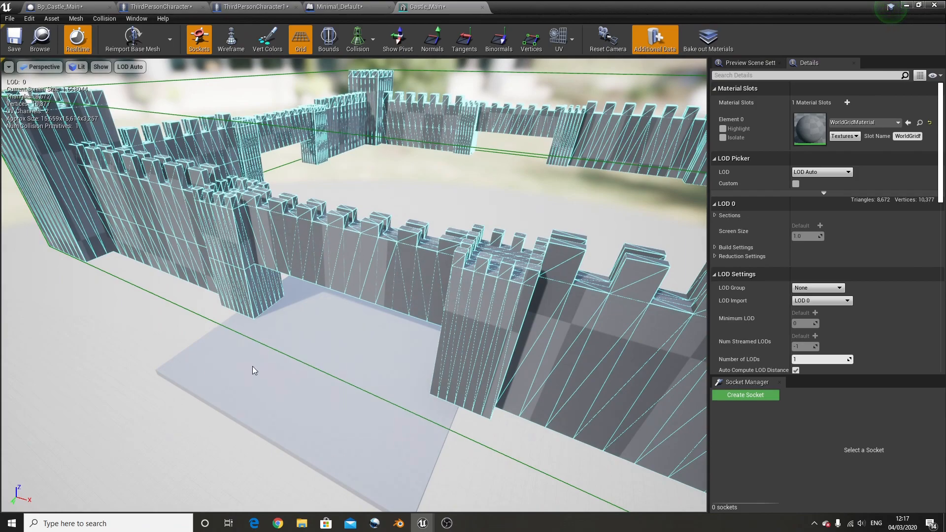
pyautogui.moveTo(353, 311); pyautogui.dragTo(425, 219, button='right')
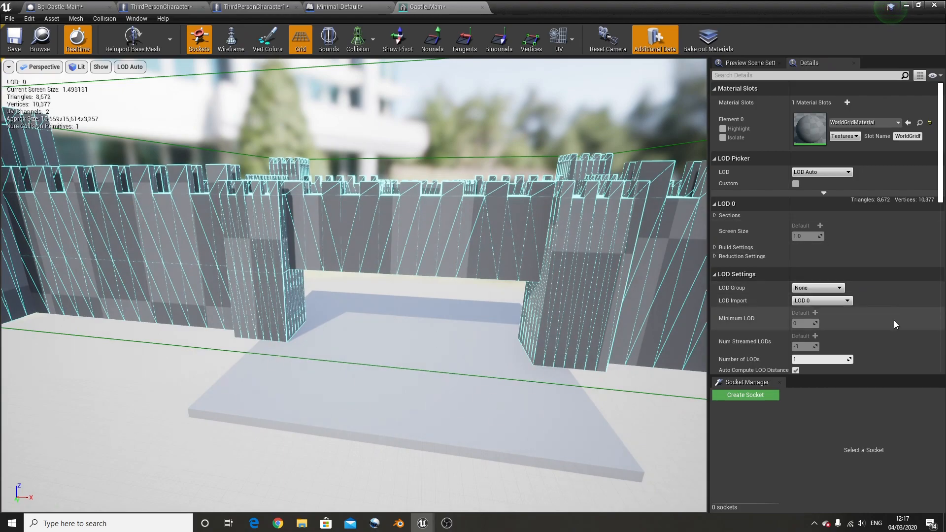
# Step: Set Castle_Main's Collision Complexity to Use Complex Collision As Simple and save the mesh
pyautogui.scroll(-10, 834, 232)
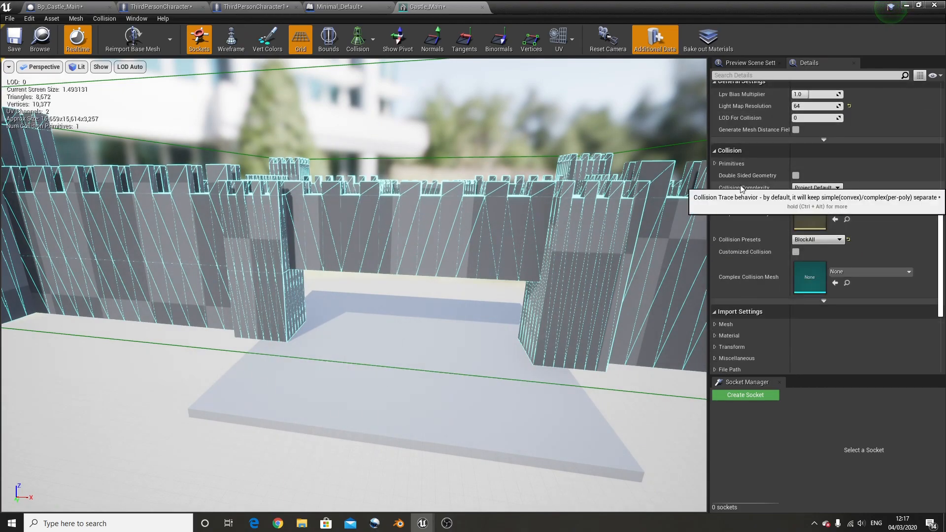
pyautogui.click(832, 188)
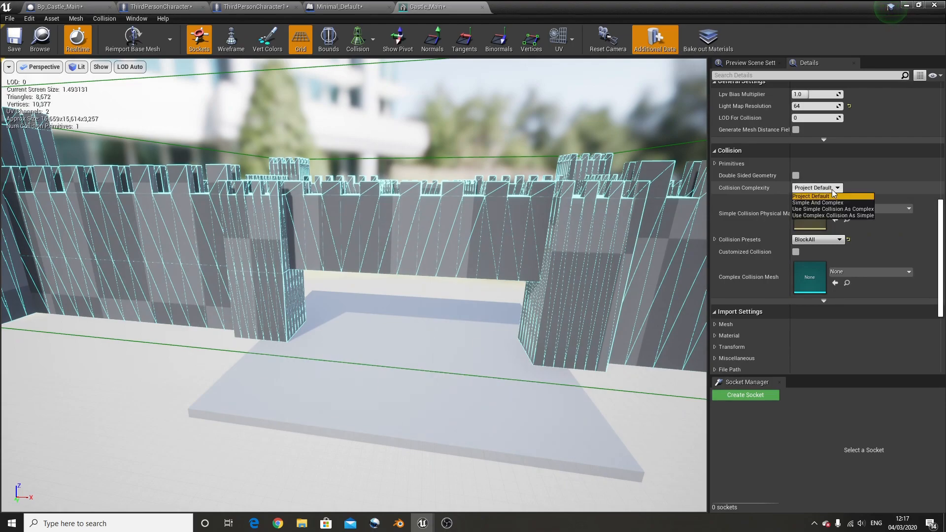
pyautogui.click(799, 209)
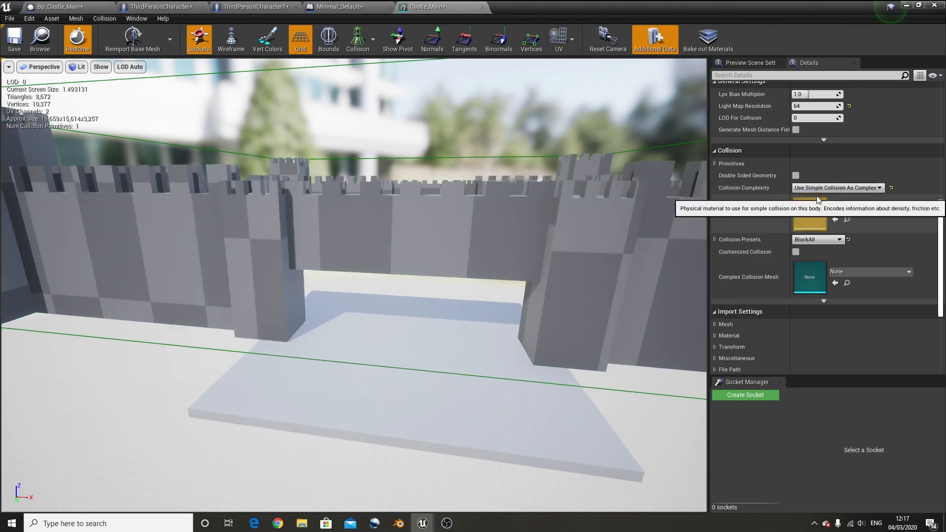
pyautogui.click(822, 188)
pyautogui.click(820, 215)
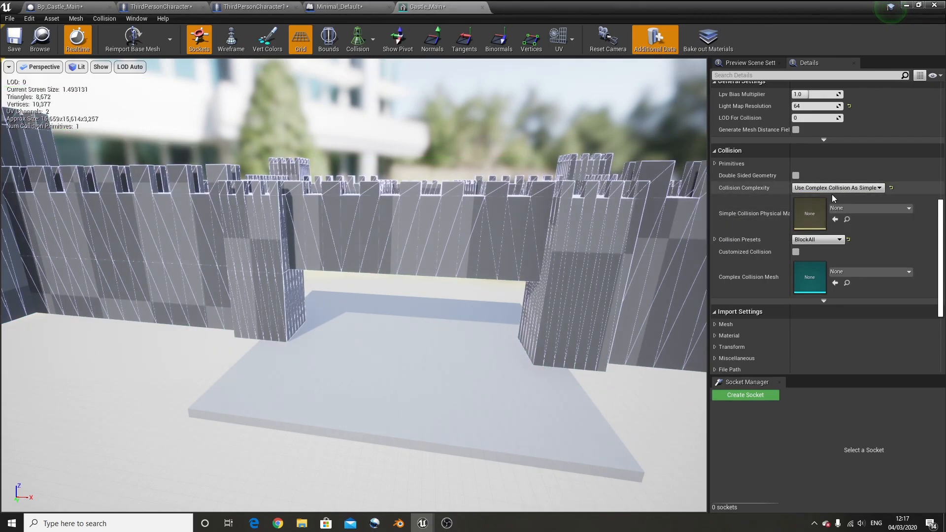
pyautogui.scroll(3, 108, 93)
pyautogui.click(13, 47)
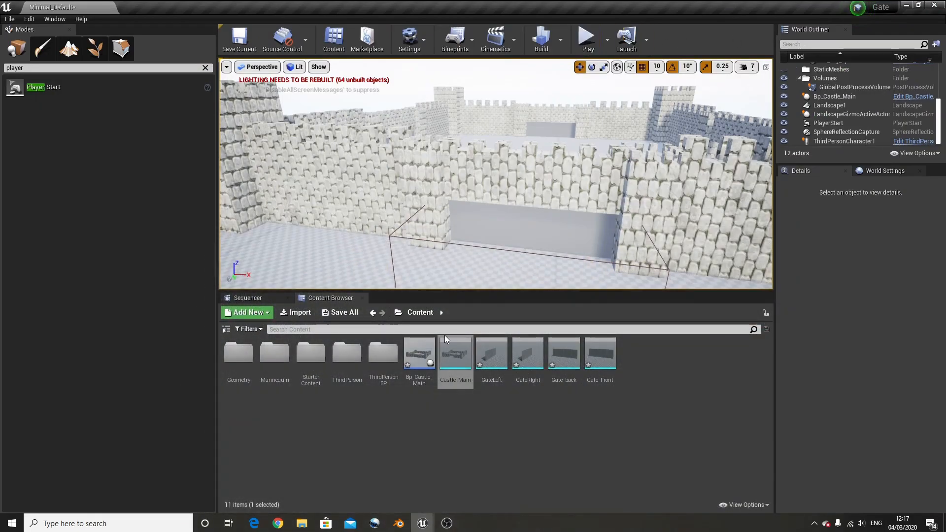
# Step: Play the level and run the character through the castle's front gate opening and around the inside to test the mesh collision
pyautogui.click(458, 202)
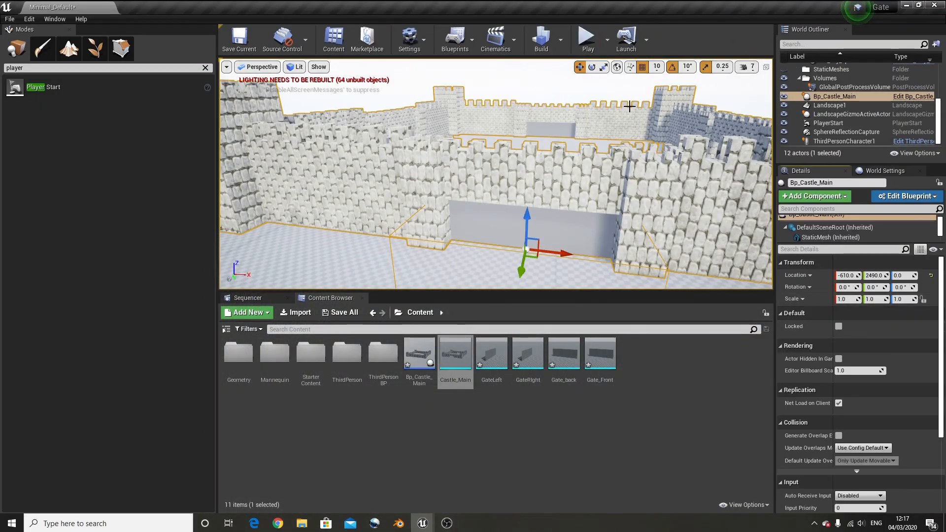
pyautogui.click(586, 37)
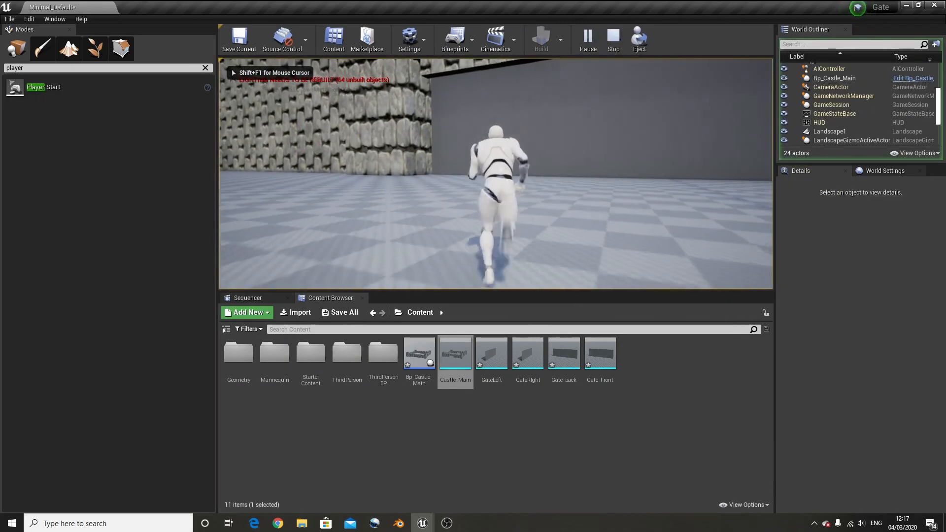
pyautogui.press('d')
pyautogui.press('w')
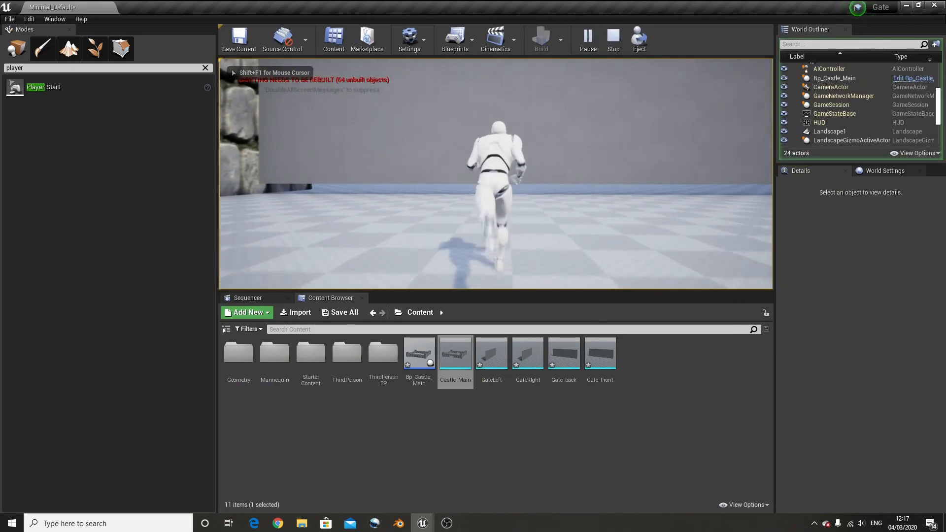
pyautogui.press('w')
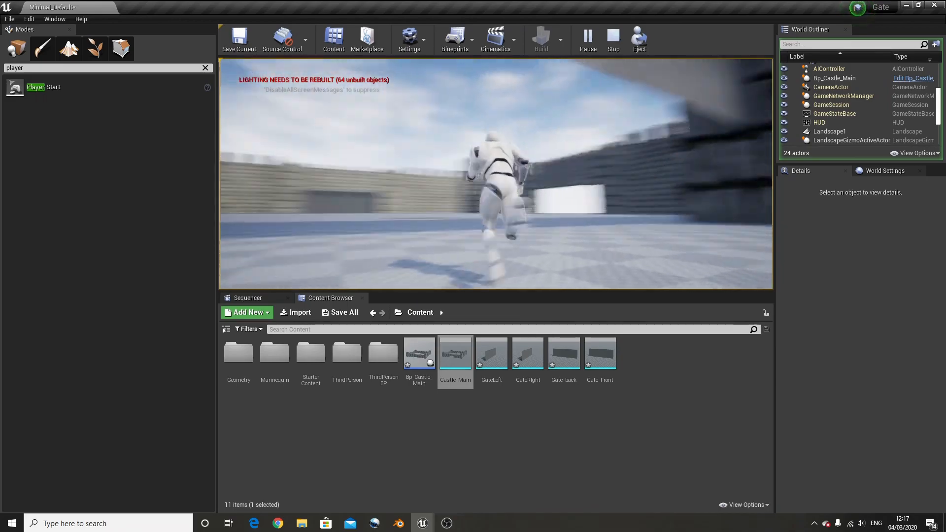
pyautogui.press('d')
pyautogui.press('a')
pyautogui.press('d')
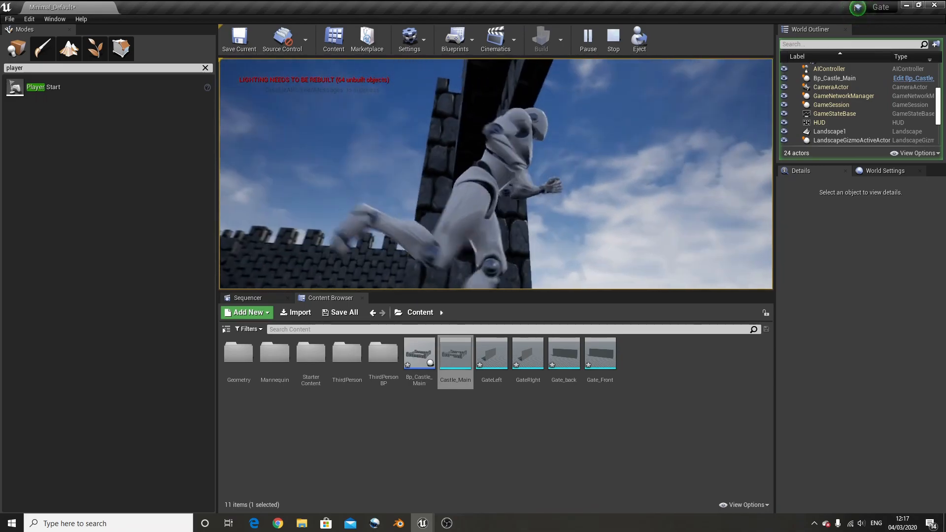
pyautogui.press('a')
pyautogui.press('d')
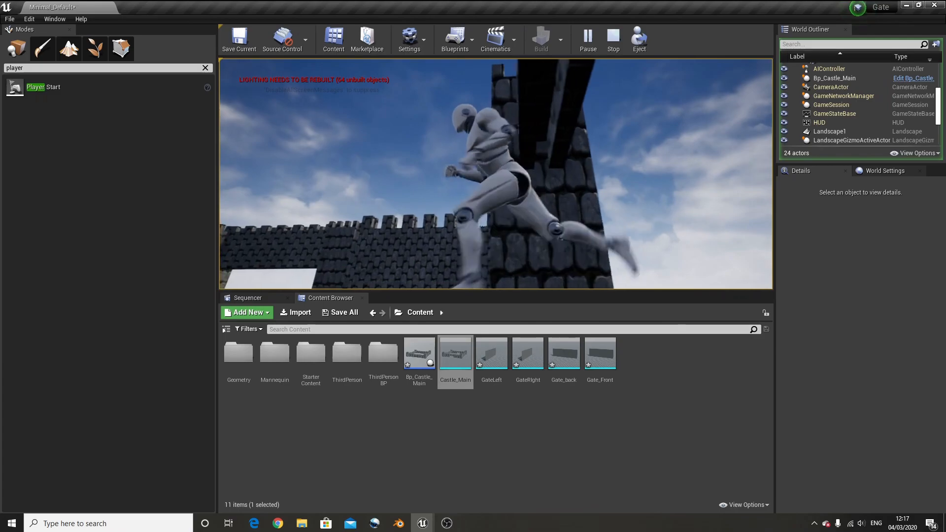
pyautogui.press('w')
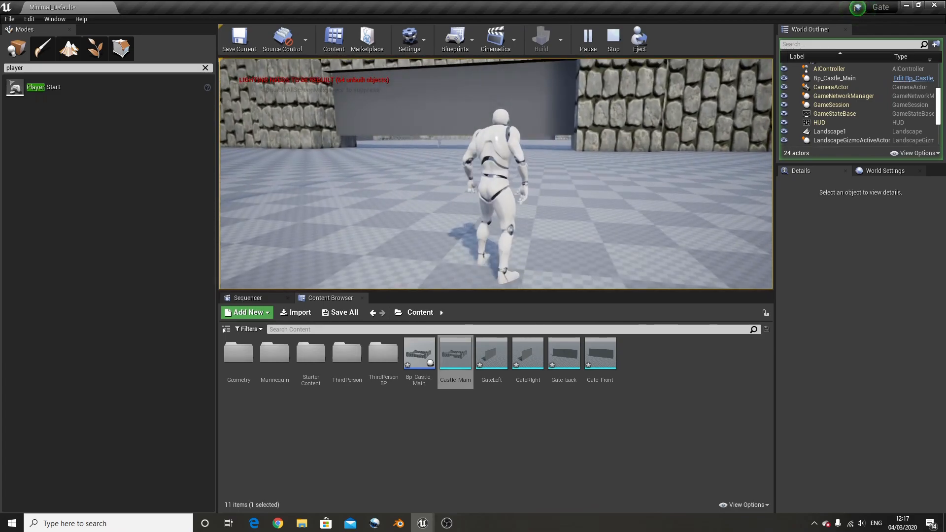
pyautogui.press('Escape')
# Step: Review the Bp_Castle_Main event graph and compile the Minimal_Default level blueprint
pyautogui.doubleClick(419, 353)
pyautogui.scroll(-1, 395, 260)
pyautogui.scroll(1, 389, 256)
pyautogui.moveTo(389, 256); pyautogui.dragTo(261, 319, button='right')
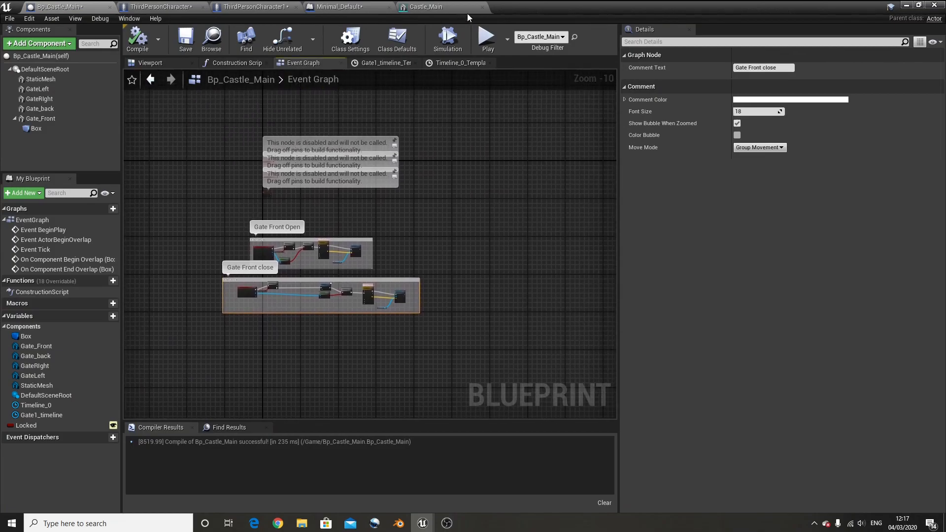
pyautogui.click(332, 6)
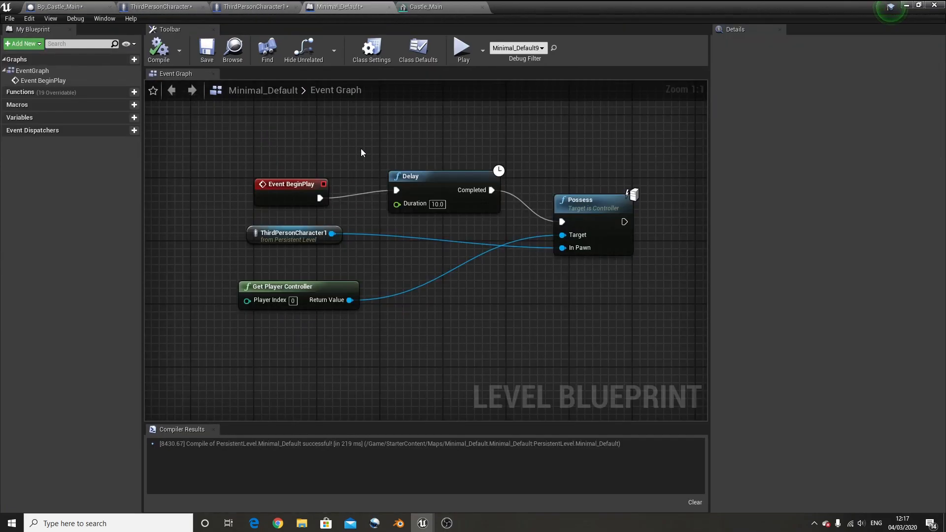
pyautogui.click(157, 51)
pyautogui.click(266, 7)
pyautogui.click(165, 6)
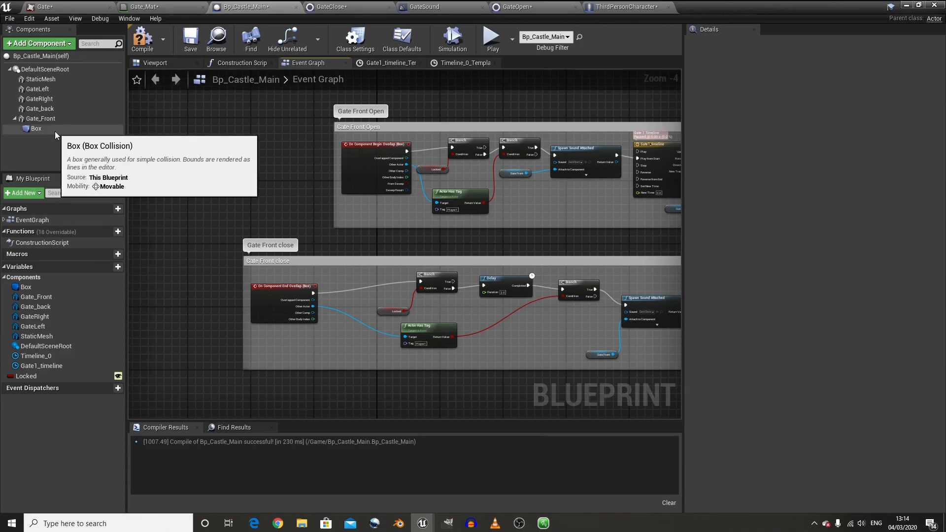
# Step: Attach the Box collision directly to DefaultSceneRoot in Bp_Castle_Main, compile, and clear the details search filter
pyautogui.moveTo(40, 128); pyautogui.dragTo(66, 72)
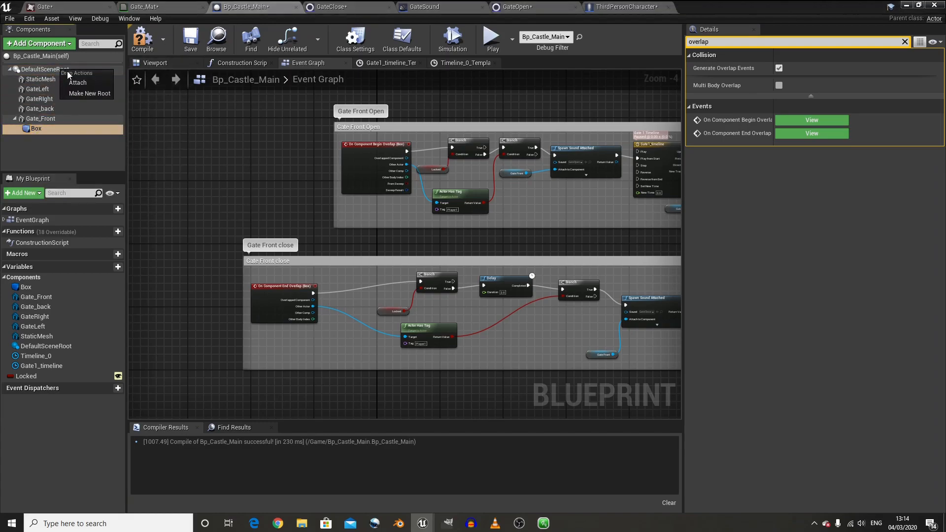
pyautogui.click(79, 82)
pyautogui.click(142, 39)
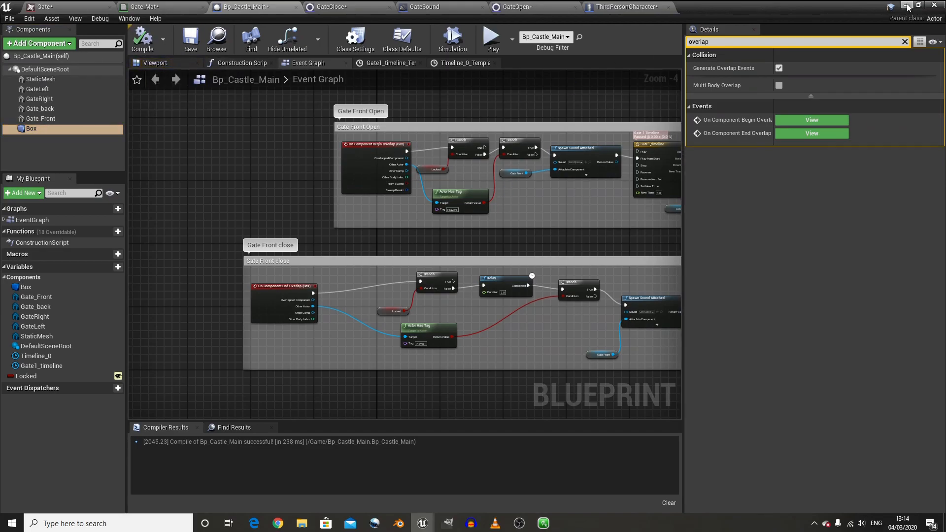
pyautogui.click(907, 42)
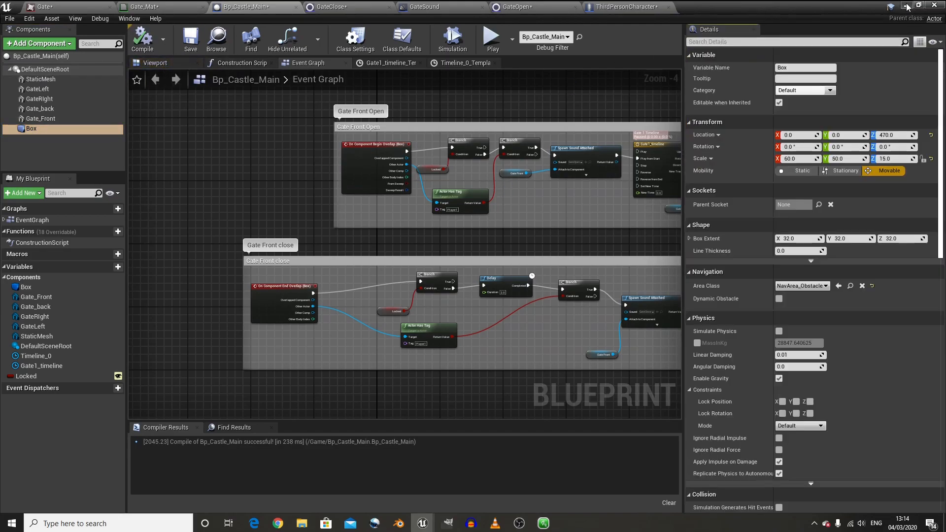
pyautogui.click(908, 7)
# Step: Play the level and test the front gate by approaching and passing through it with the first character and approaching with the second
pyautogui.press('s')
pyautogui.moveTo(471, 241); pyautogui.dragTo(471, 241, button='right')
pyautogui.press('w')
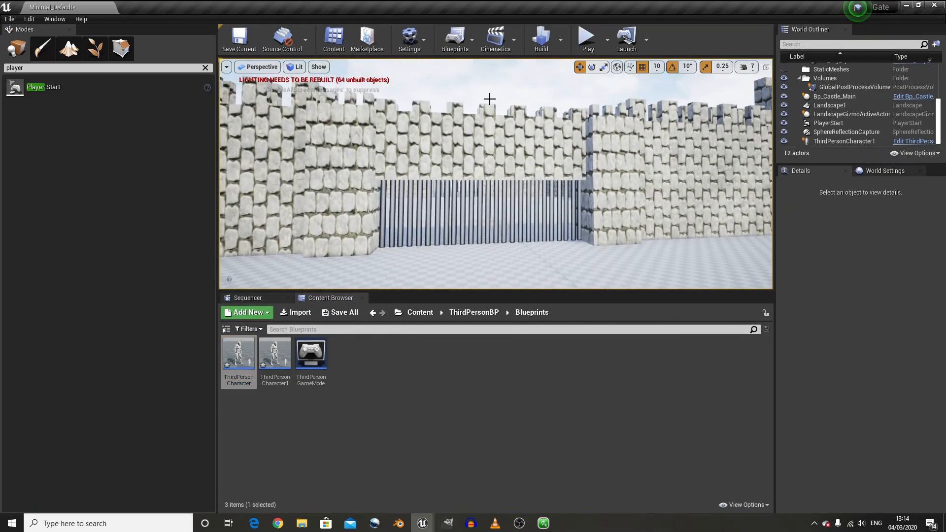
pyautogui.click(587, 44)
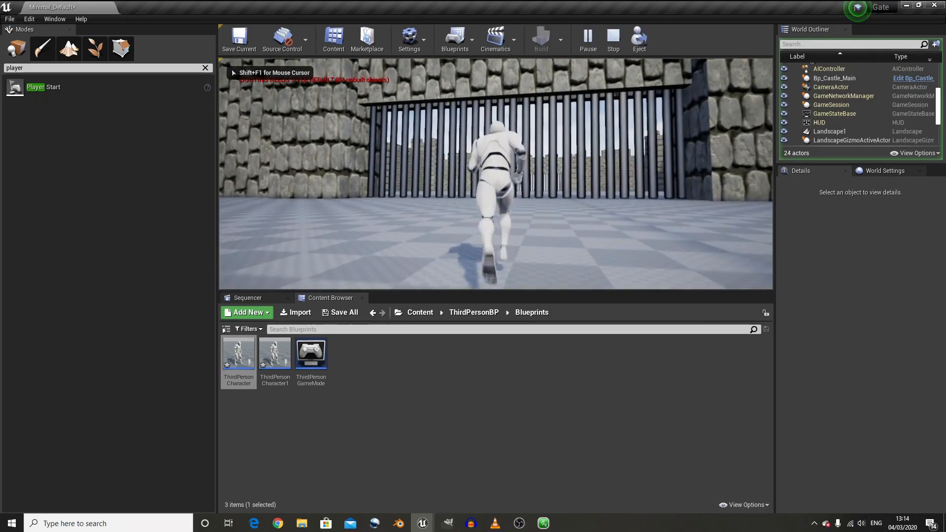
pyautogui.press('w')
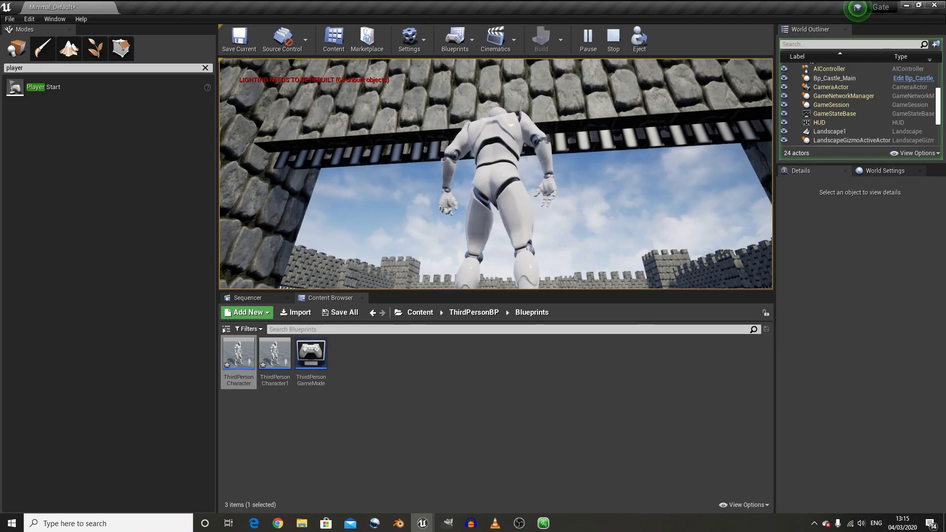
pyautogui.press('w')
pyautogui.press('d')
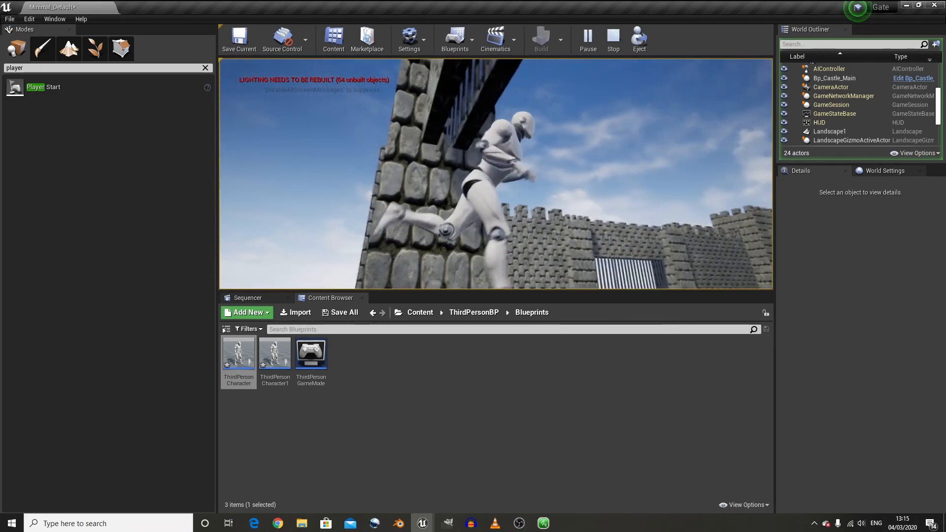
pyautogui.press('s')
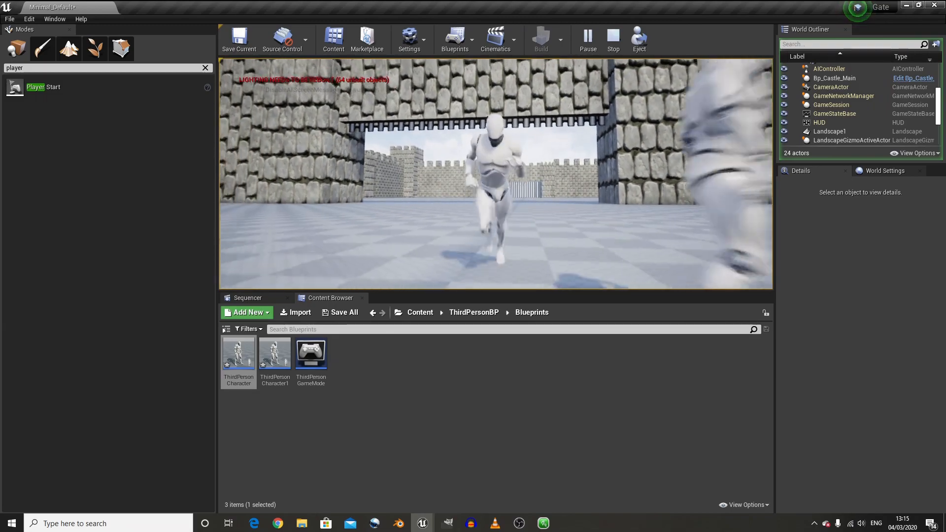
pyautogui.press('a')
pyautogui.press('w')
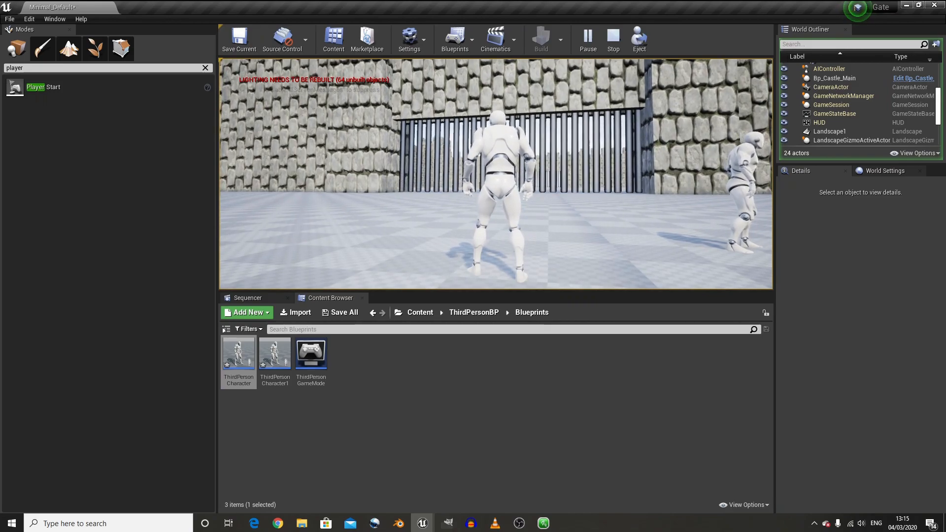
pyautogui.press('w')
pyautogui.press('Escape')
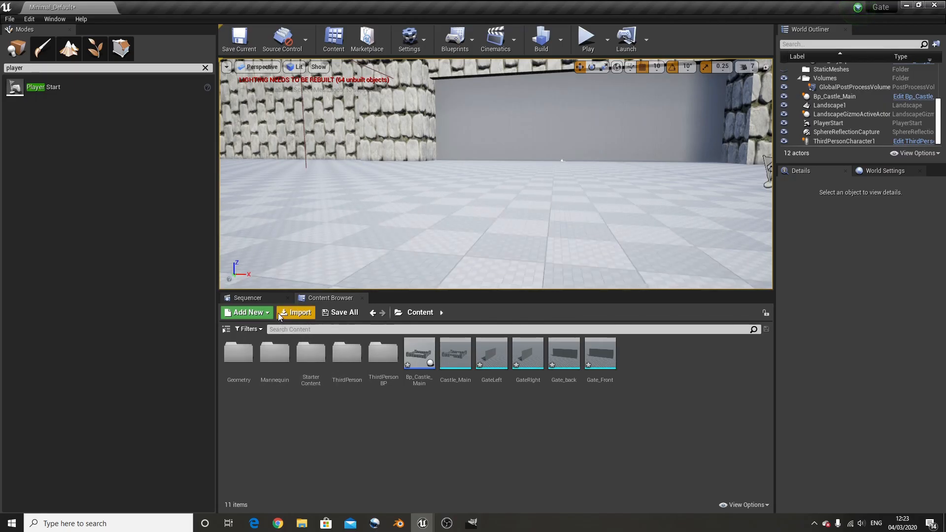
# Step: Import the Gate.png texture into the Content folder and inspect its transparent bars in the texture editor
pyautogui.click(298, 313)
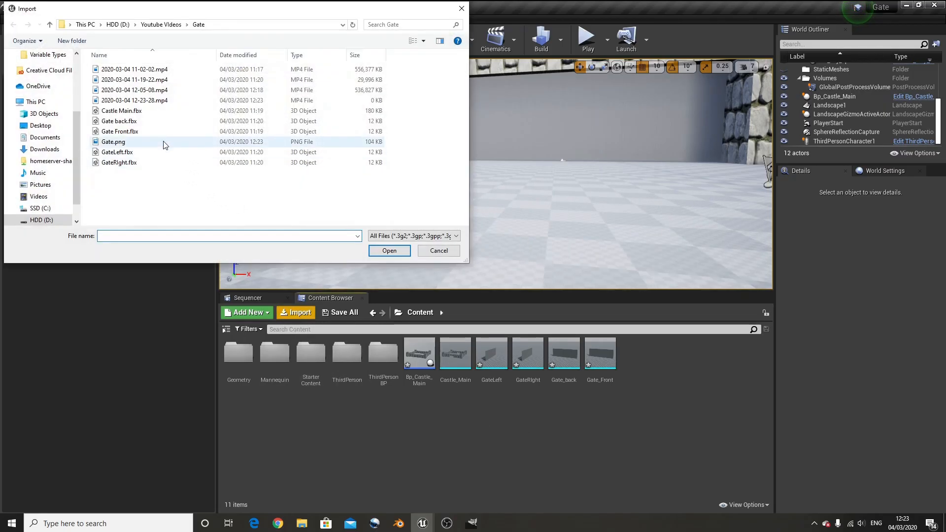
pyautogui.doubleClick(114, 142)
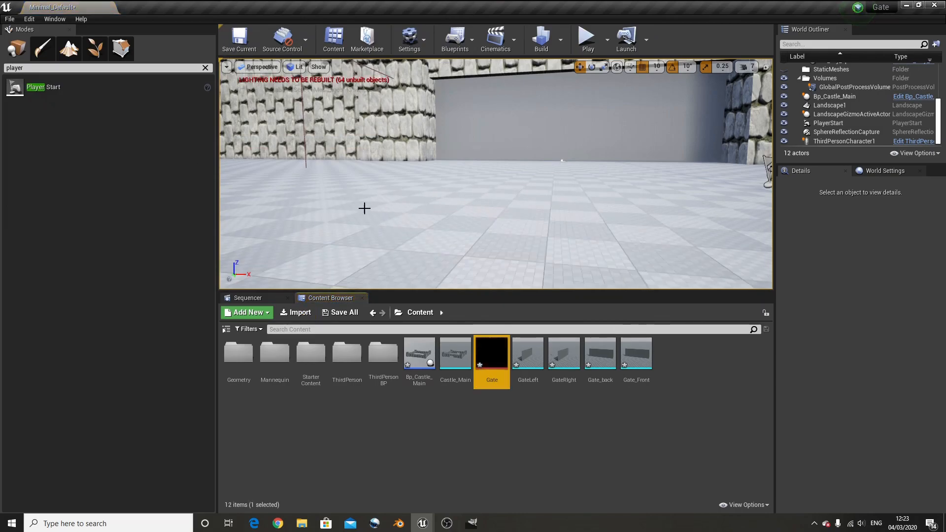
pyautogui.doubleClick(504, 375)
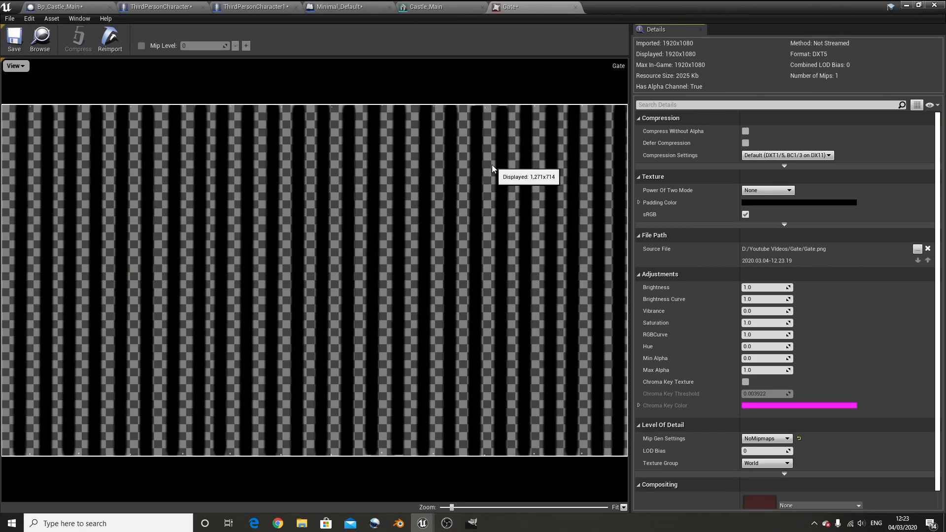
pyautogui.click(906, 5)
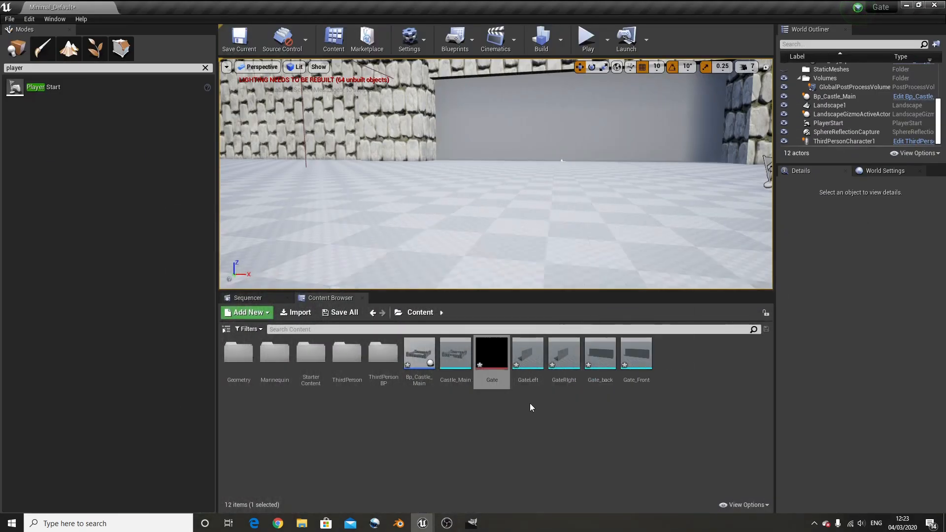
# Step: Create the Gate_Mat material from the Gate texture, open it, and move the Texture Sample clear of the result node
pyautogui.rightClick(492, 360)
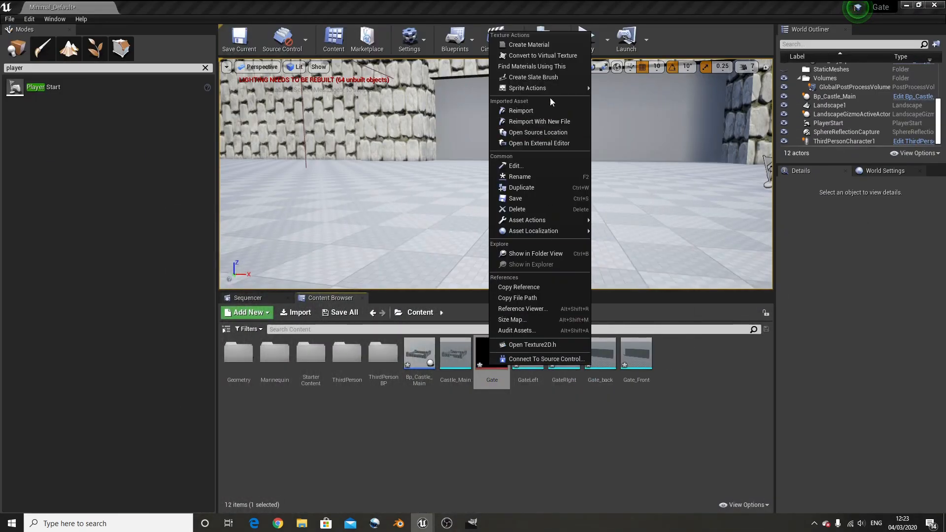
pyautogui.click(531, 44)
pyautogui.doubleClick(672, 353)
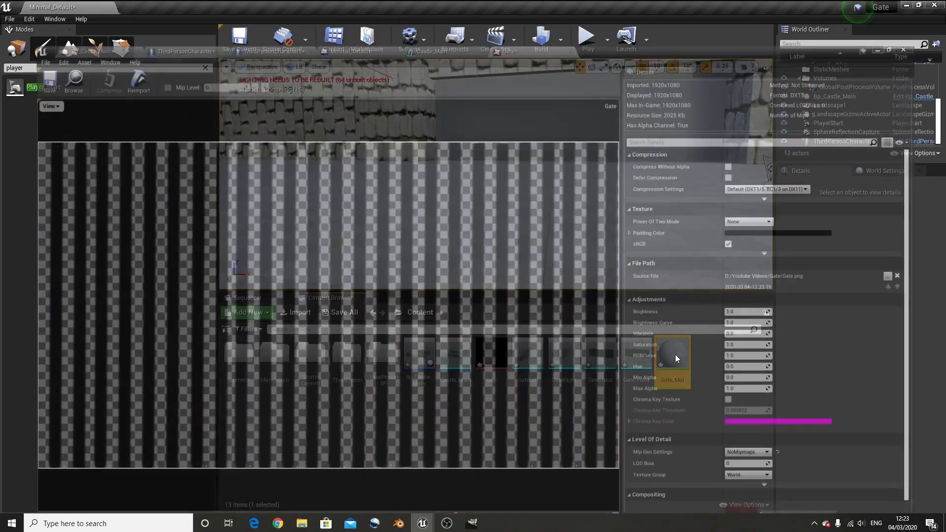
pyautogui.moveTo(452, 197); pyautogui.dragTo(410, 245)
# Step: Set Gate_Mat's Blend Mode to Masked and connect the Texture Sample's alpha output to Opacity Mask
pyautogui.click(600, 202)
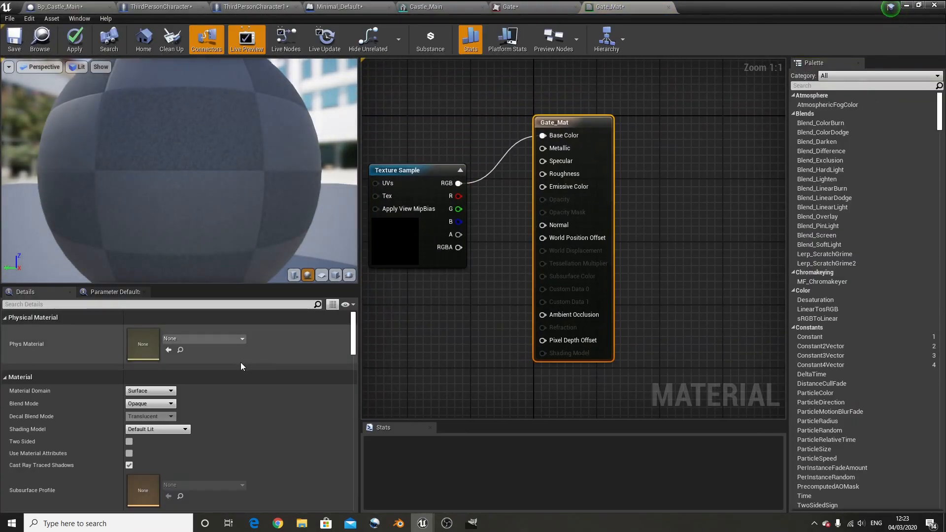
pyautogui.click(143, 404)
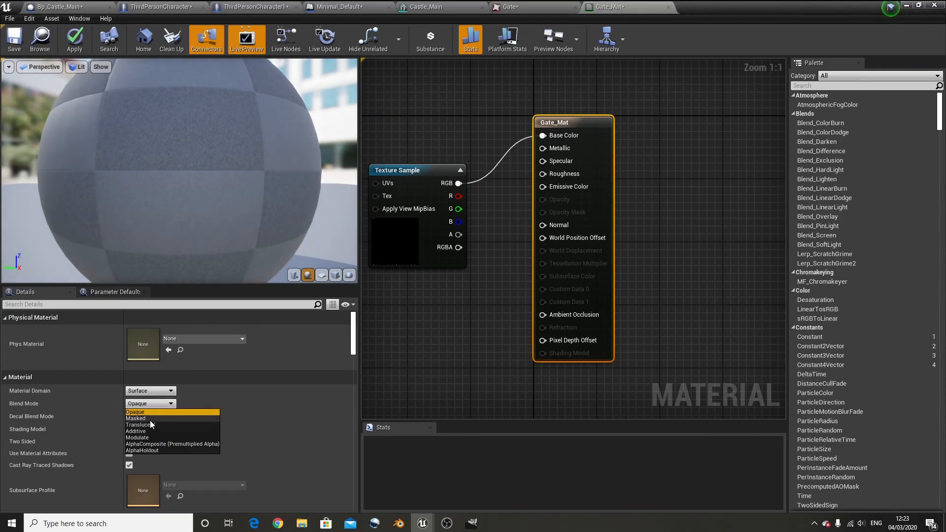
pyautogui.click(137, 421)
pyautogui.moveTo(442, 287); pyautogui.dragTo(536, 297, button='right')
pyautogui.moveTo(518, 240); pyautogui.dragTo(647, 222)
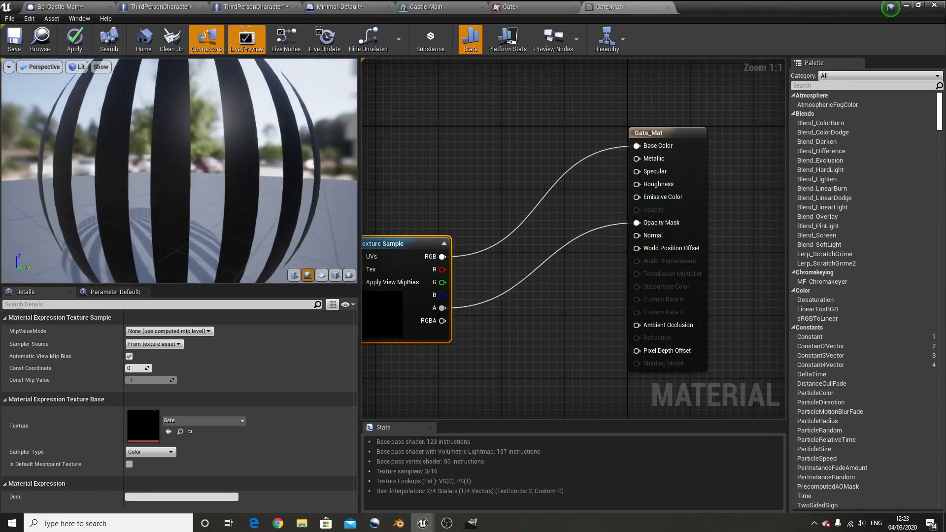
# Step: Preview Gate_Mat on a plane and enable Two Sided for the material
pyautogui.click(321, 276)
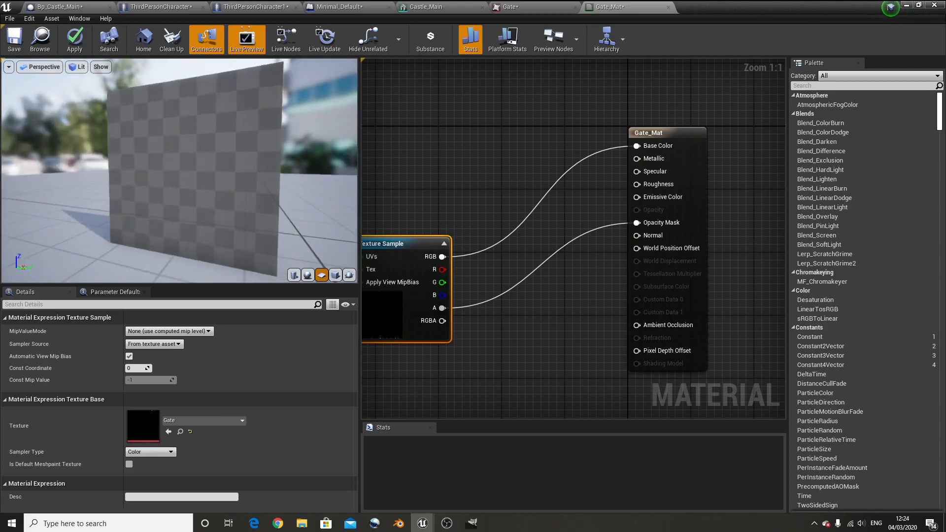
pyautogui.click(655, 133)
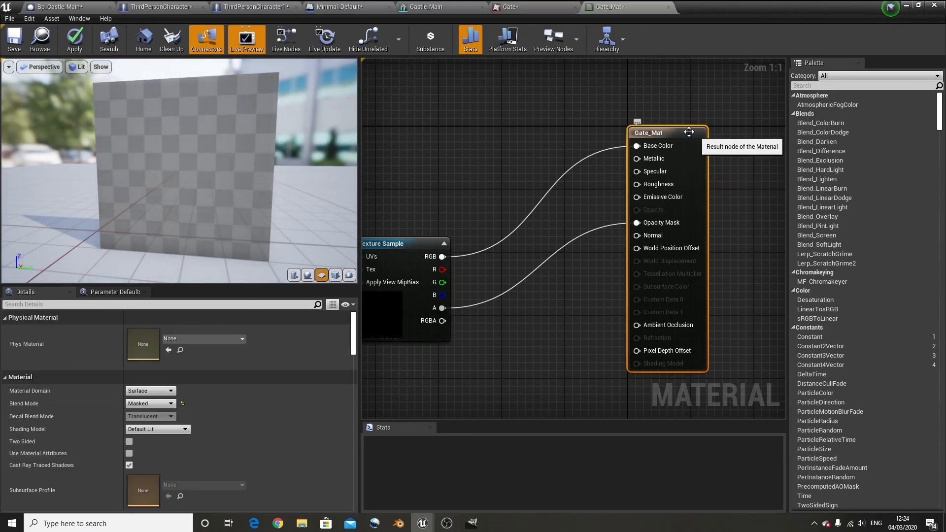
pyautogui.click(130, 442)
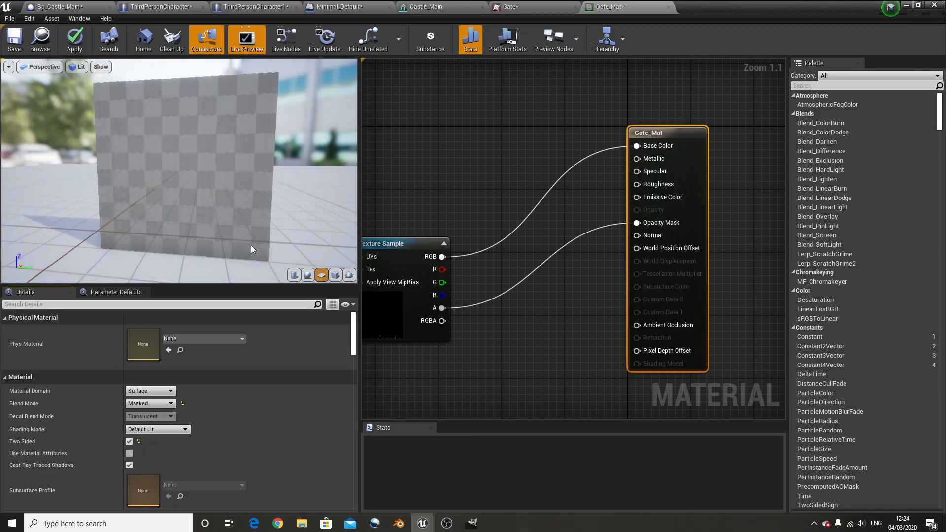
pyautogui.moveTo(254, 214)
pyautogui.mouseDown()
pyautogui.moveTo(79, 212)
pyautogui.moveTo(173, 210)
pyautogui.moveTo(94, 202)
pyautogui.moveTo(250, 197)
pyautogui.mouseUp()
pyautogui.scroll(-5, 249, 196)
pyautogui.scroll(5, 250, 196)
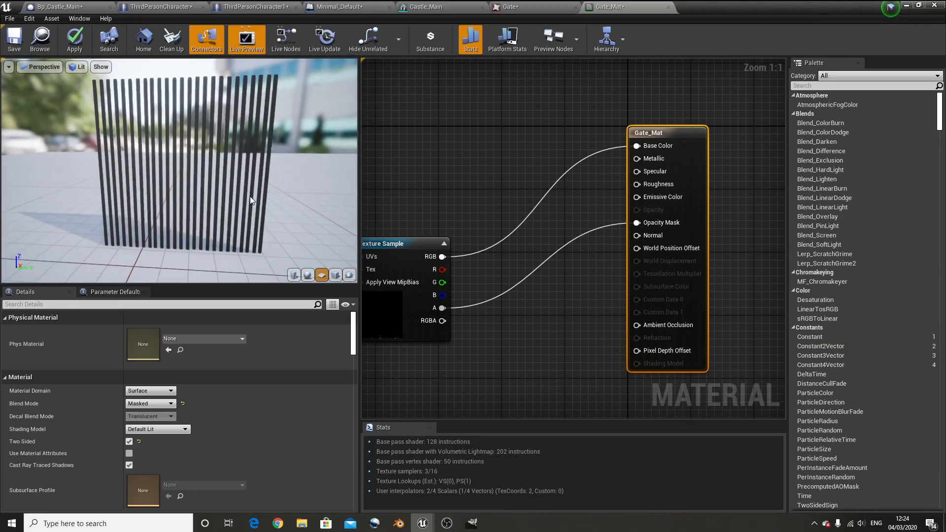
# Step: Disconnect the Texture Sample's RGB output from Base Color and move the node lower in the graph
pyautogui.moveTo(444, 244); pyautogui.dragTo(536, 245, button='right')
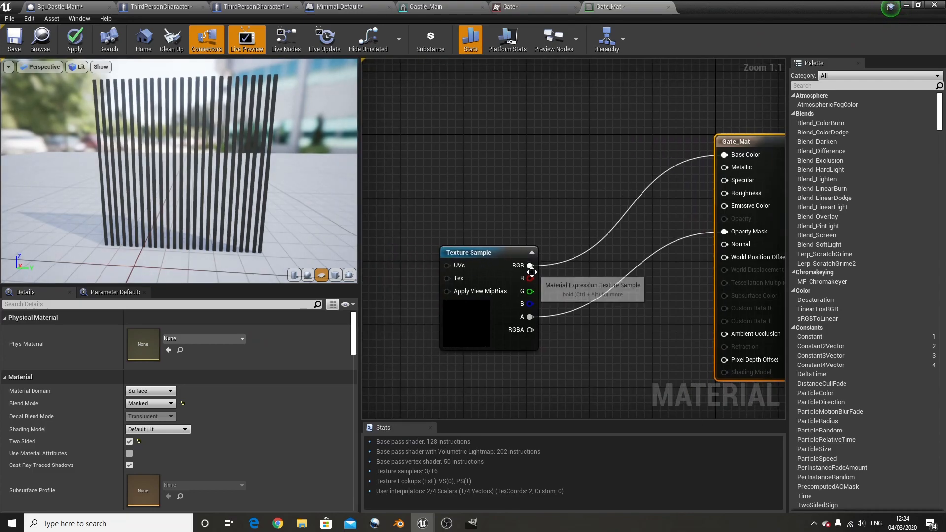
pyautogui.keyDown('alt'); pyautogui.click(530, 267); pyautogui.keyUp('alt')
pyautogui.moveTo(493, 305); pyautogui.dragTo(486, 368)
# Step: Add a vector parameter to Gate_Mat and connect its output to Base Color
pyautogui.click(483, 222)
pyautogui.moveTo(468, 169); pyautogui.dragTo(485, 251, button='right')
pyautogui.rightClick(466, 187)
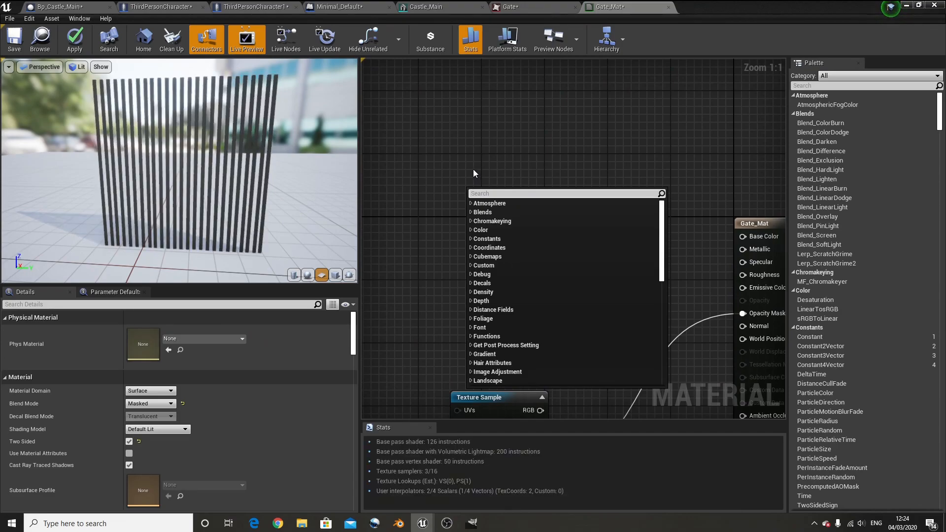
pyautogui.click(436, 150)
pyautogui.press('v')
pyautogui.click(431, 149)
pyautogui.moveTo(491, 178); pyautogui.dragTo(582, 203)
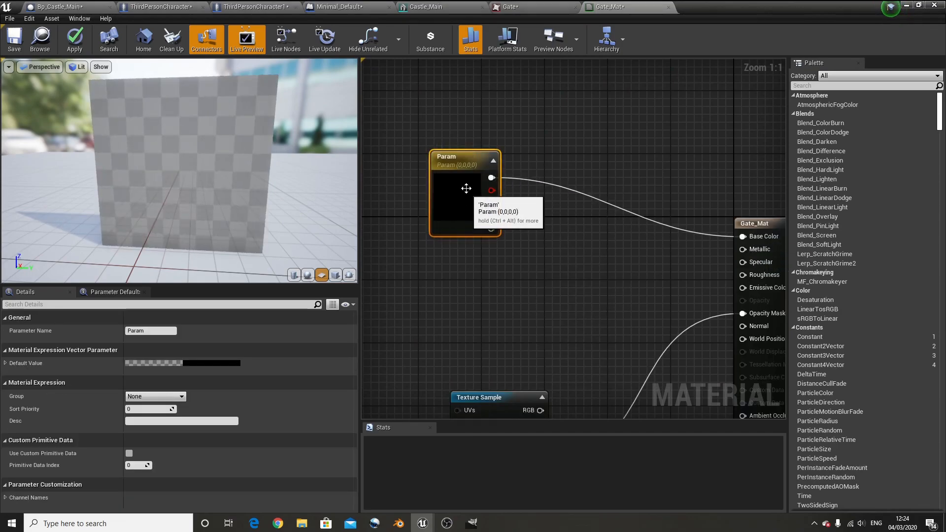
# Step: Name the vector parameter GateColor, accept its default colour and move its node higher in the graph
pyautogui.doubleClick(467, 195)
pyautogui.click(152, 331)
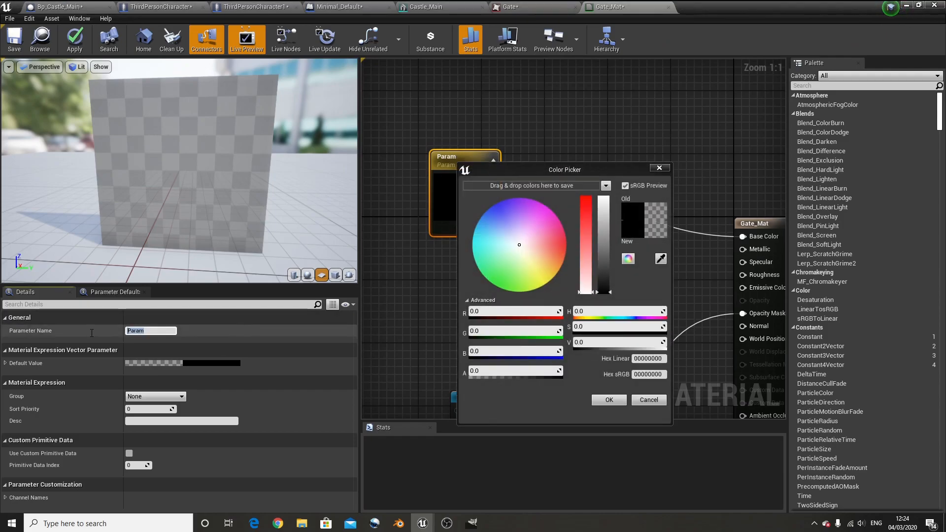
pyautogui.write('Gate')
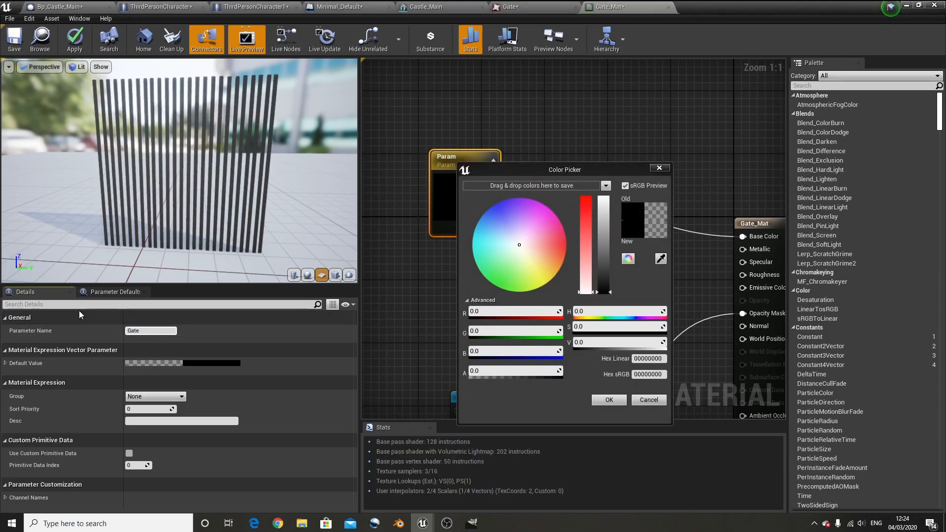
pyautogui.write('Color')
pyautogui.press('Return')
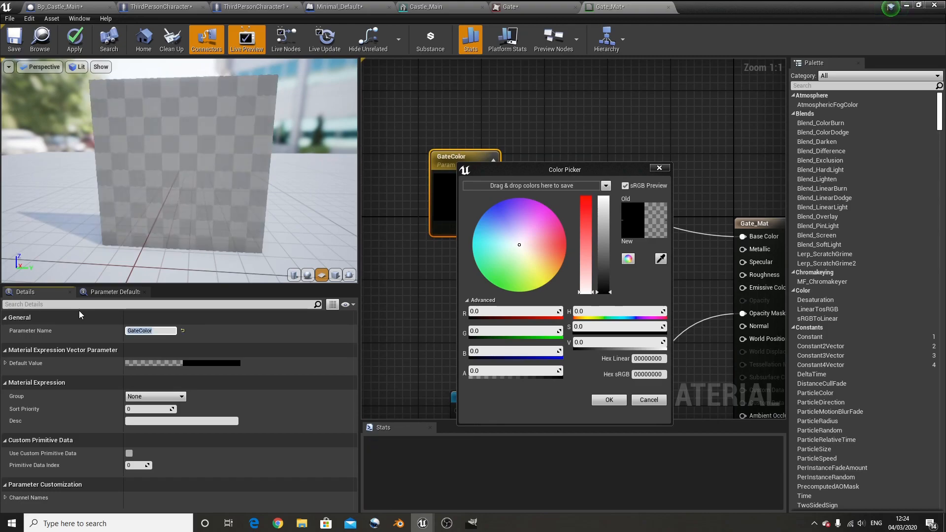
pyautogui.click(609, 399)
pyautogui.moveTo(460, 212); pyautogui.dragTo(472, 159)
pyautogui.moveTo(568, 228); pyautogui.dragTo(461, 218, button='right')
pyautogui.click(462, 252)
pyautogui.moveTo(500, 278); pyautogui.dragTo(568, 269)
pyautogui.click(504, 279)
pyautogui.press('Delete')
# Step: Promote Gate_Mat's Roughness and Metallic inputs to parameters and apply the material changes
pyautogui.rightClick(641, 267)
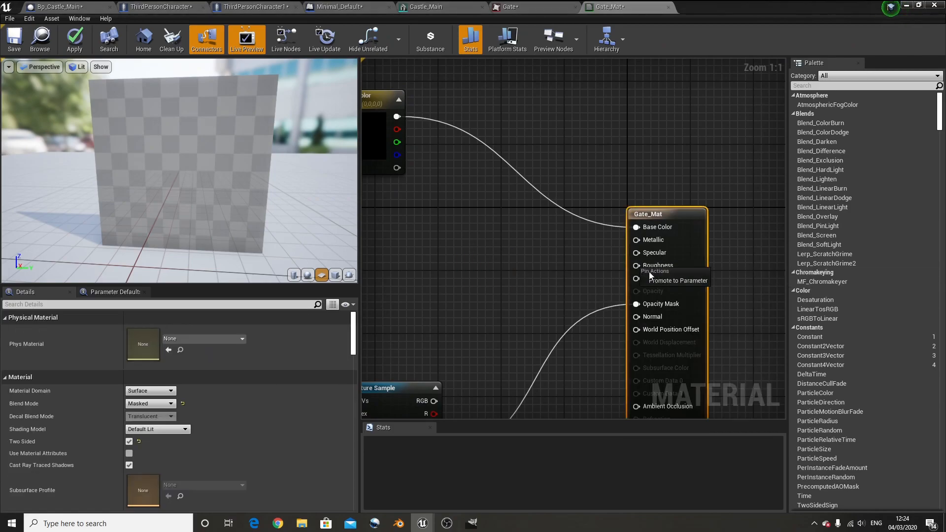
pyautogui.click(659, 282)
pyautogui.moveTo(595, 232); pyautogui.dragTo(477, 245)
pyautogui.rightClick(636, 240)
pyautogui.click(657, 254)
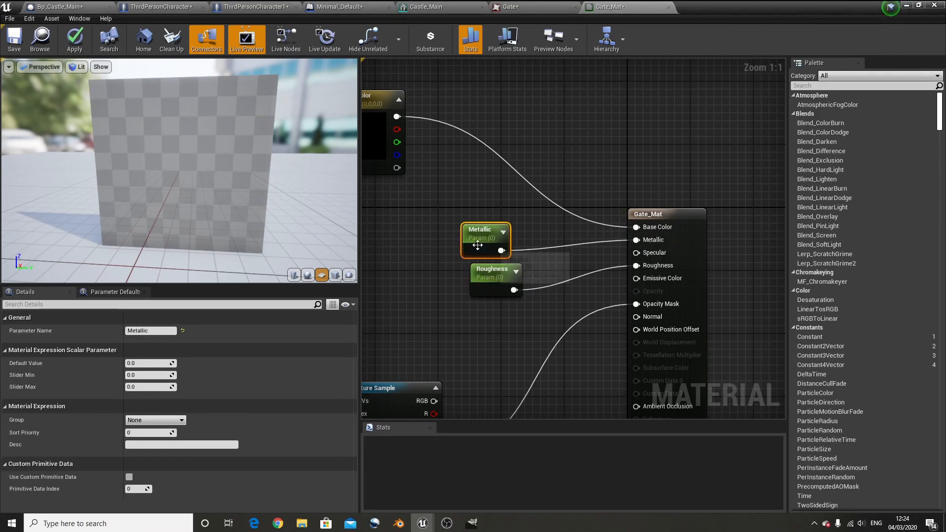
pyautogui.click(75, 45)
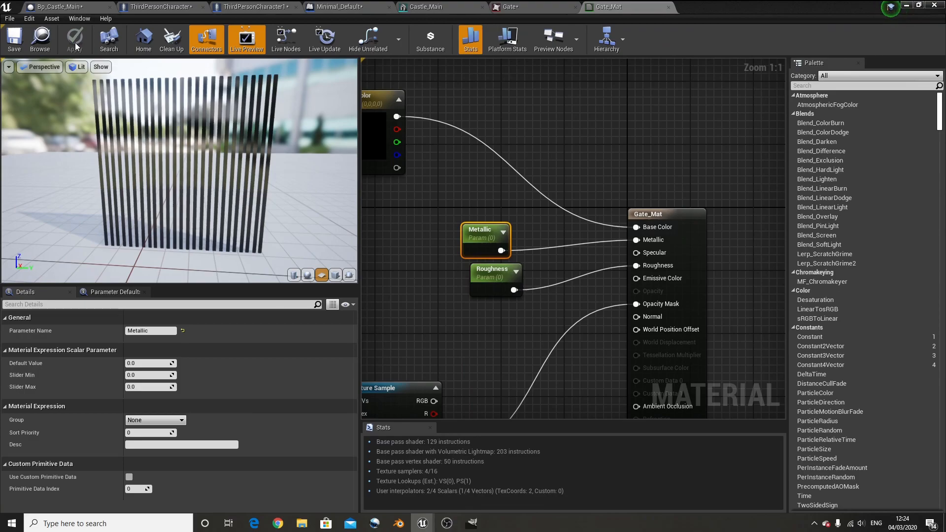
# Step: Return to the level editor and create a material instance of Gate_Mat named Gate_Mat_Inst
pyautogui.click(908, 5)
pyautogui.rightClick(672, 354)
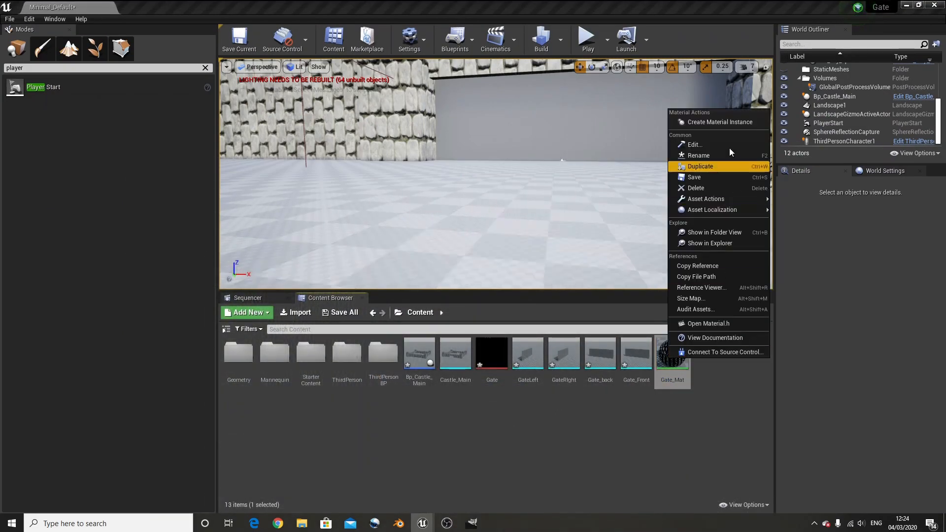
pyautogui.click(720, 122)
pyautogui.click(621, 412)
# Step: Assign Gate_Mat_Inst to the front gate component of Bp_Castle_Main in the level and inspect the gate
pyautogui.click(699, 130)
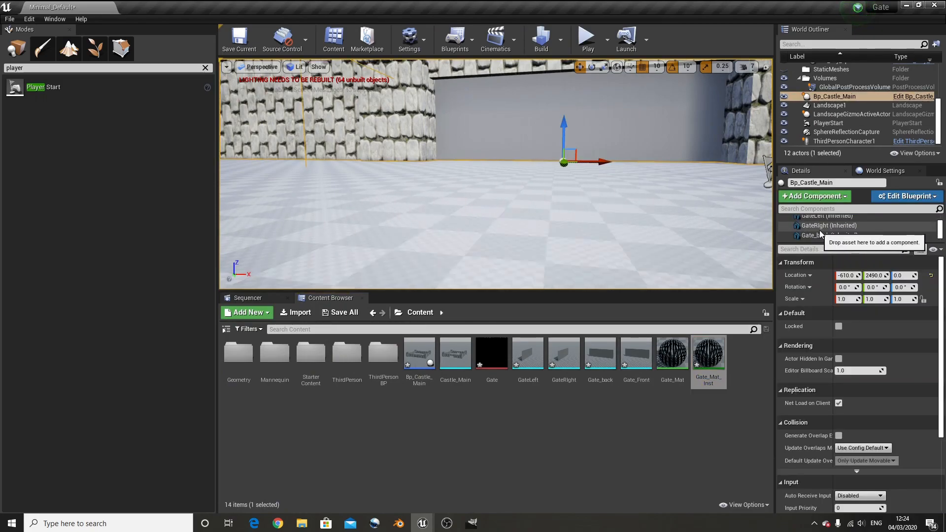
pyautogui.click(837, 235)
pyautogui.moveTo(719, 367); pyautogui.dragTo(854, 417)
pyautogui.moveTo(615, 207)
pyautogui.mouseDown(button='right')
pyautogui.moveTo(640, 195)
pyautogui.moveTo(620, 221)
pyautogui.moveTo(586, 232)
pyautogui.moveTo(581, 224)
pyautogui.moveTo(601, 220)
pyautogui.mouseUp(button='right')
pyautogui.press('Escape')
pyautogui.press('w')
pyautogui.press('s')
pyautogui.press('w')
pyautogui.press('s')
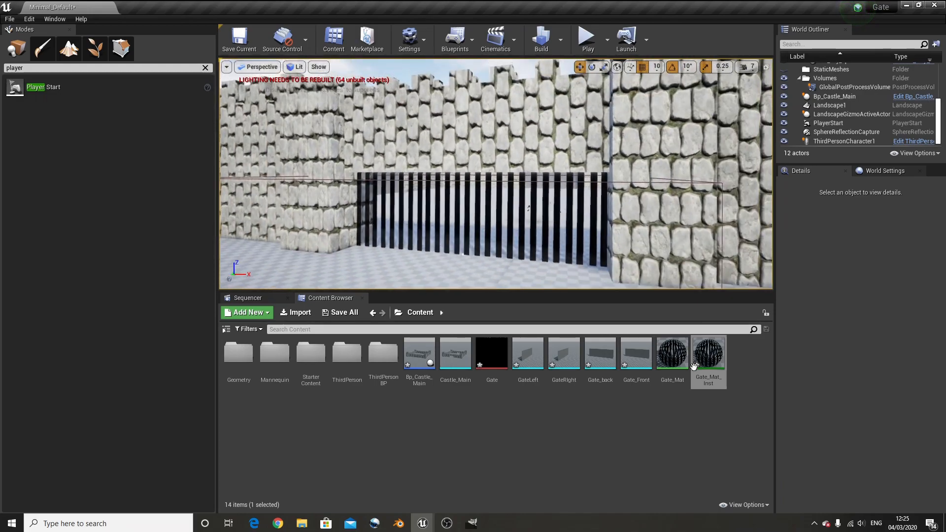
# Step: Open Gate_Mat_Inst with the gate still in view and override GateColor with a lighter grey
pyautogui.doubleClick(706, 364)
pyautogui.moveTo(818, 5); pyautogui.dragTo(645, 286)
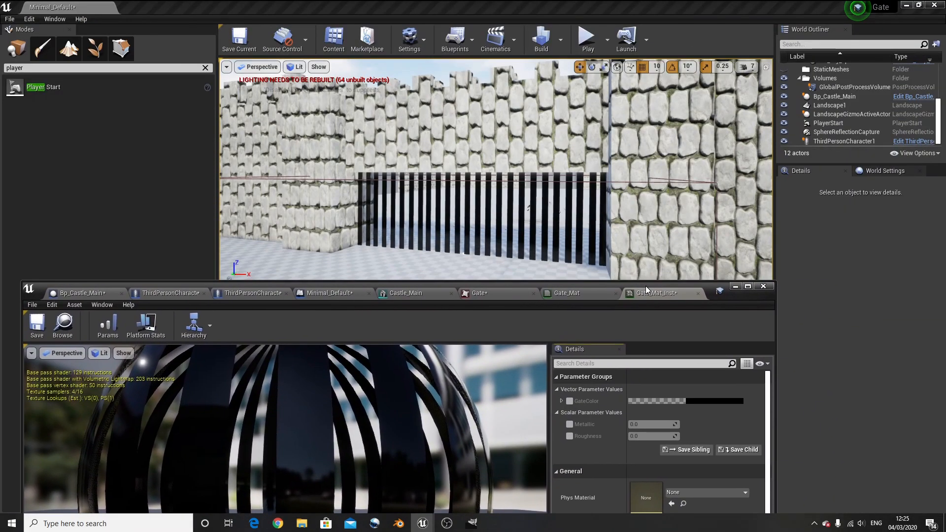
pyautogui.click(569, 401)
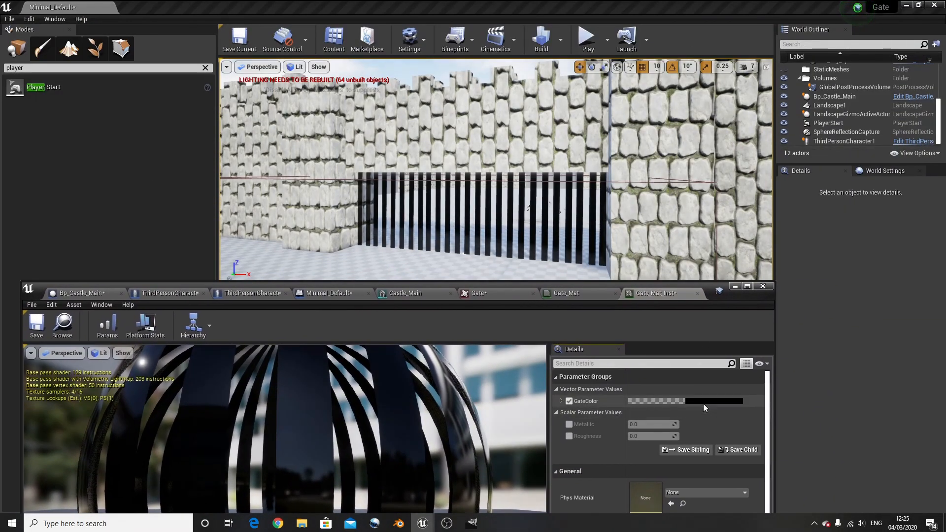
pyautogui.click(703, 402)
pyautogui.moveTo(852, 358); pyautogui.dragTo(850, 369)
pyautogui.click(863, 488)
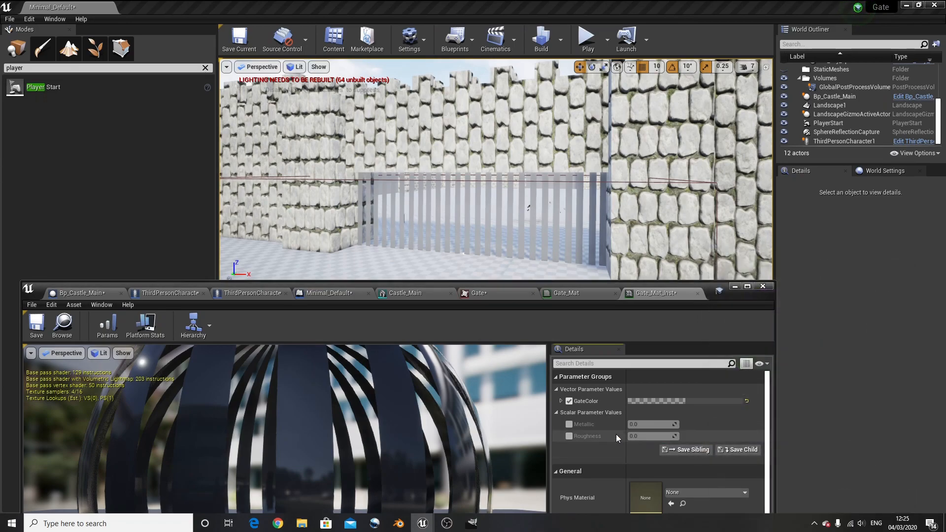
# Step: Override Metallic with about 1.19 and Roughness with about 0.49 in Gate_Mat_Inst, and put its editor window away
pyautogui.click(572, 425)
pyautogui.click(572, 434)
pyautogui.moveTo(635, 437); pyautogui.dragTo(675, 424)
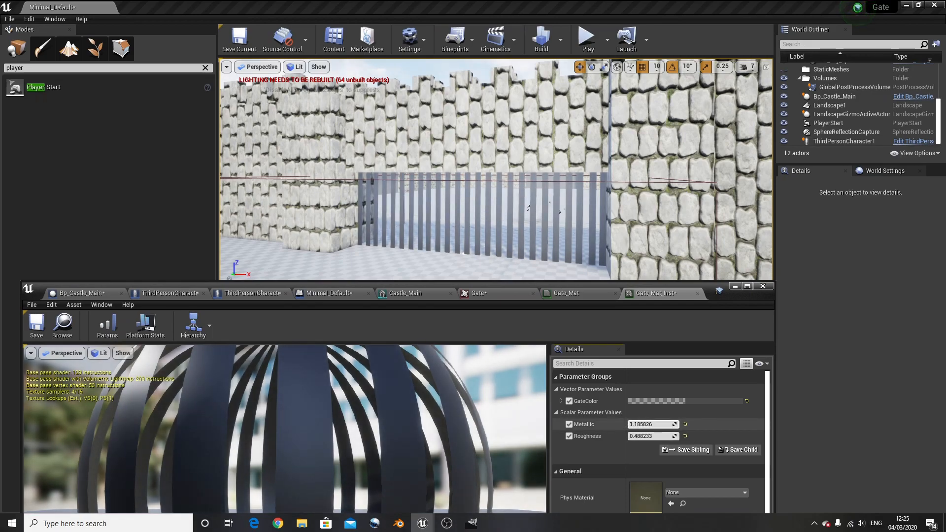
pyautogui.moveTo(710, 287); pyautogui.dragTo(656, 166)
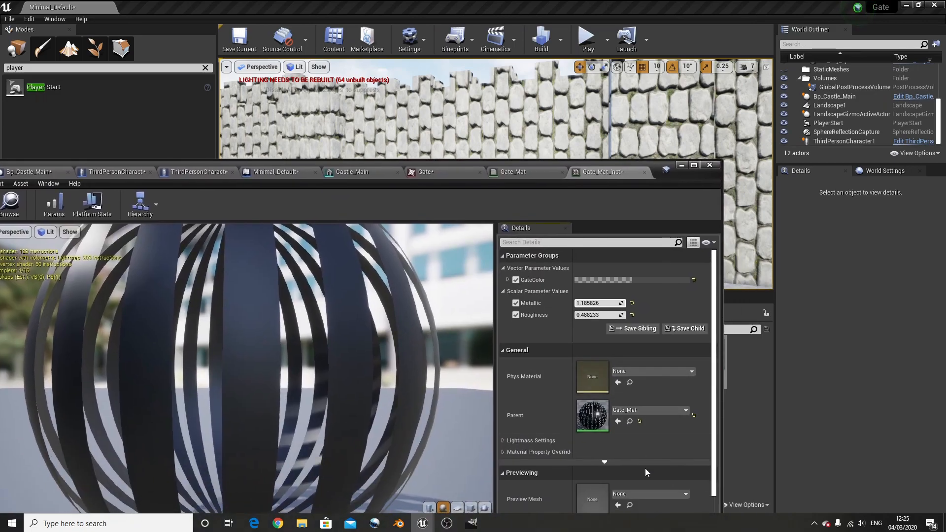
pyautogui.click(705, 166)
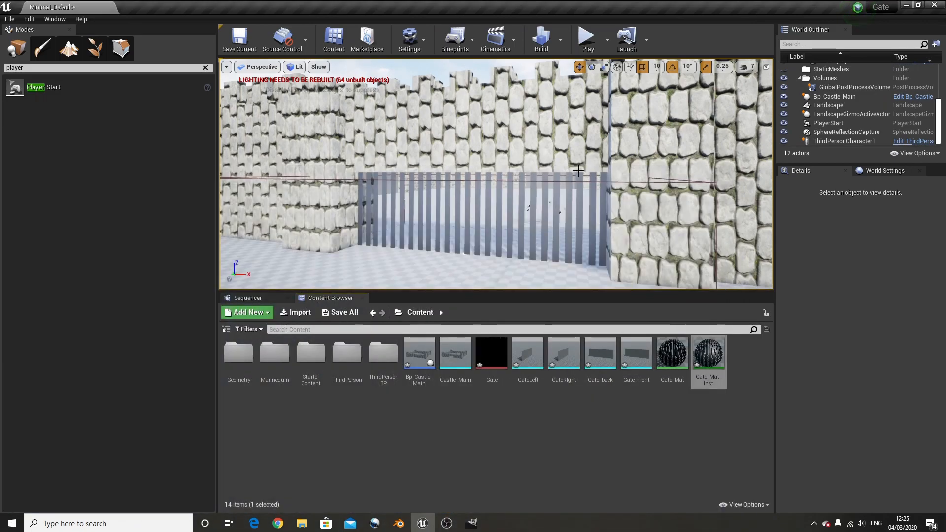
# Step: Play the level and run the character back and forth through the front gate to test its opening and collision from both sides
pyautogui.moveTo(616, 173); pyautogui.dragTo(518, 160, button='right')
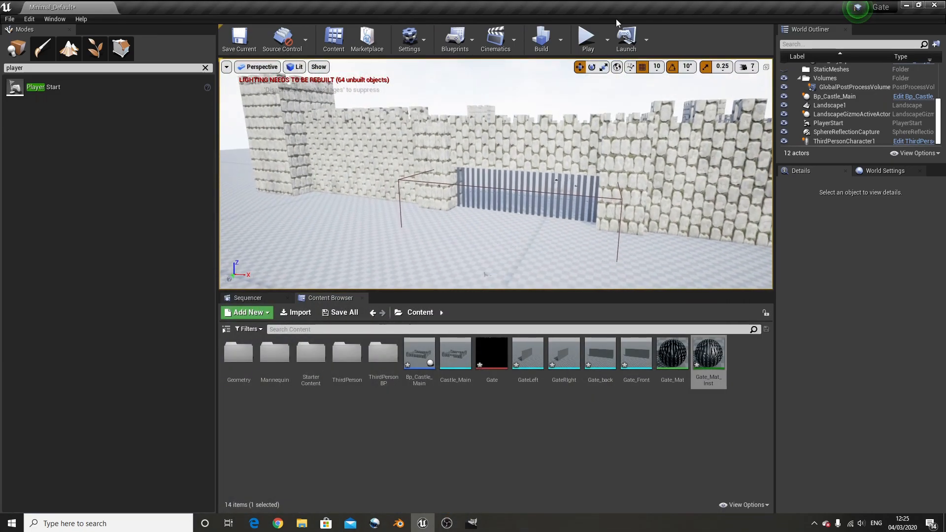
pyautogui.click(579, 94)
pyautogui.press('w')
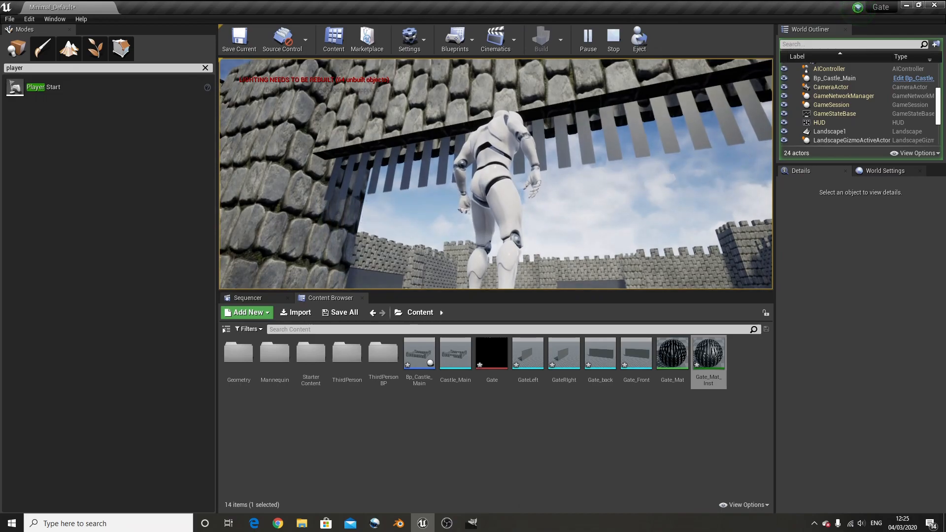
pyautogui.press('w')
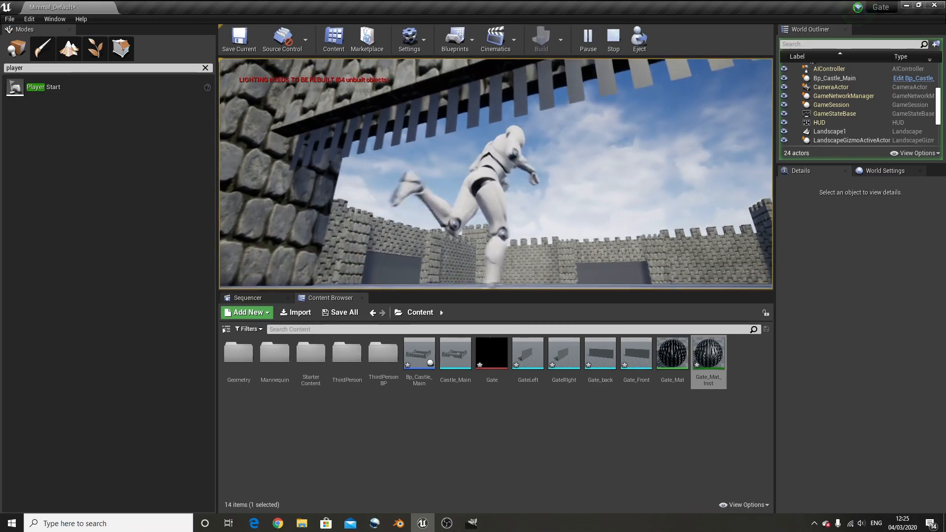
pyautogui.press('s')
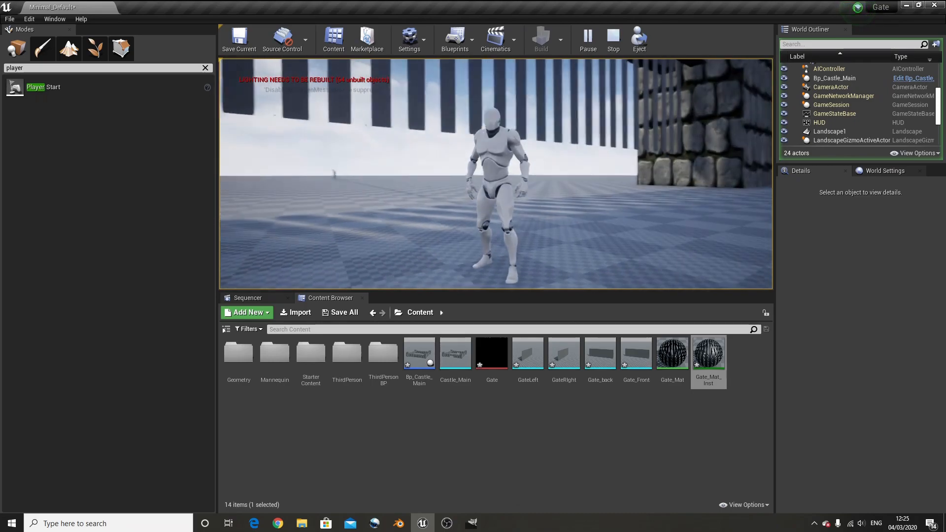
pyautogui.press('w')
pyautogui.press('a')
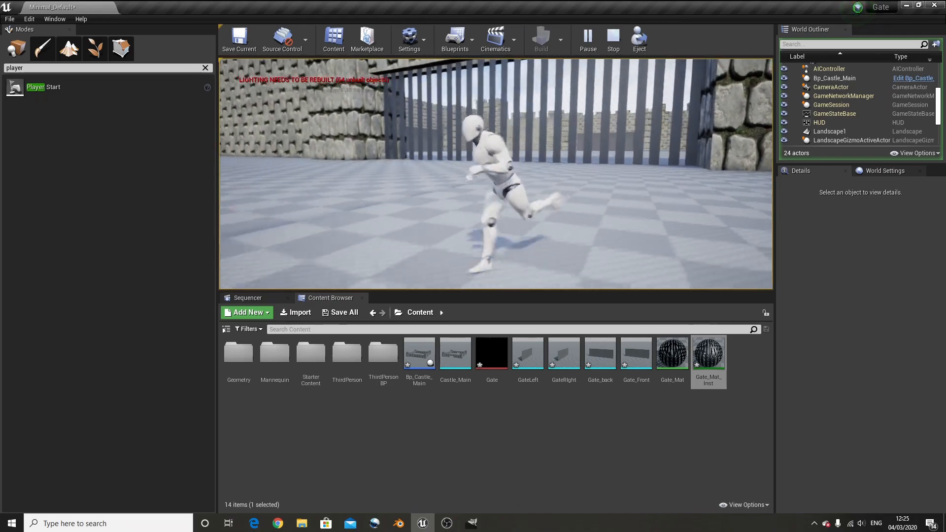
pyautogui.press('w')
pyautogui.press('w')
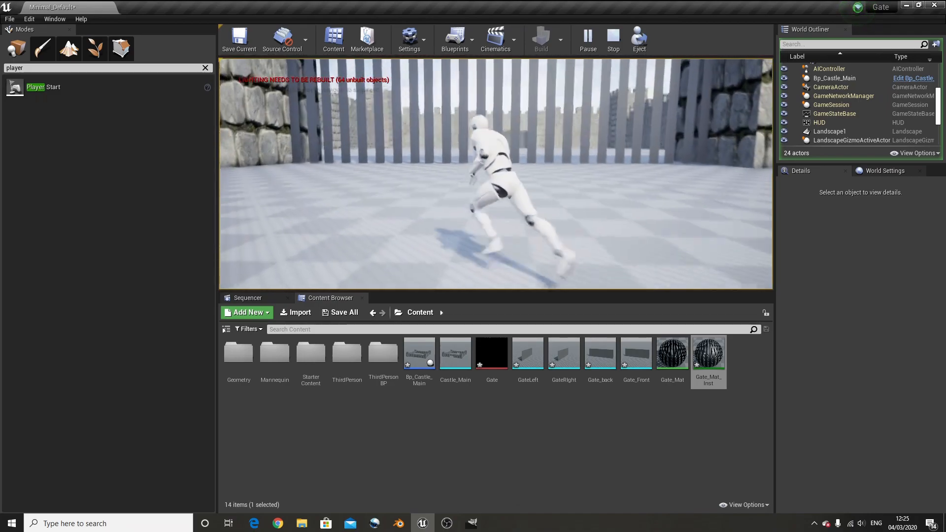
pyautogui.press('w')
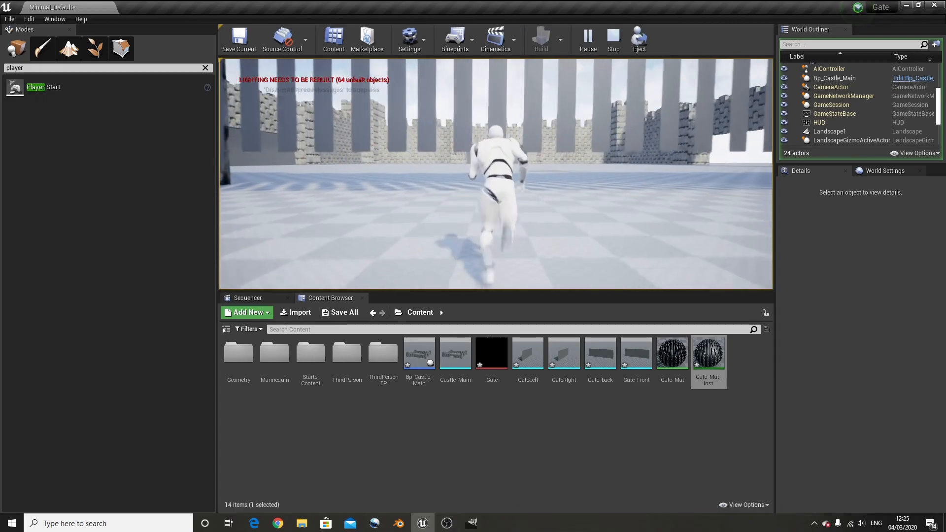
pyautogui.press('a')
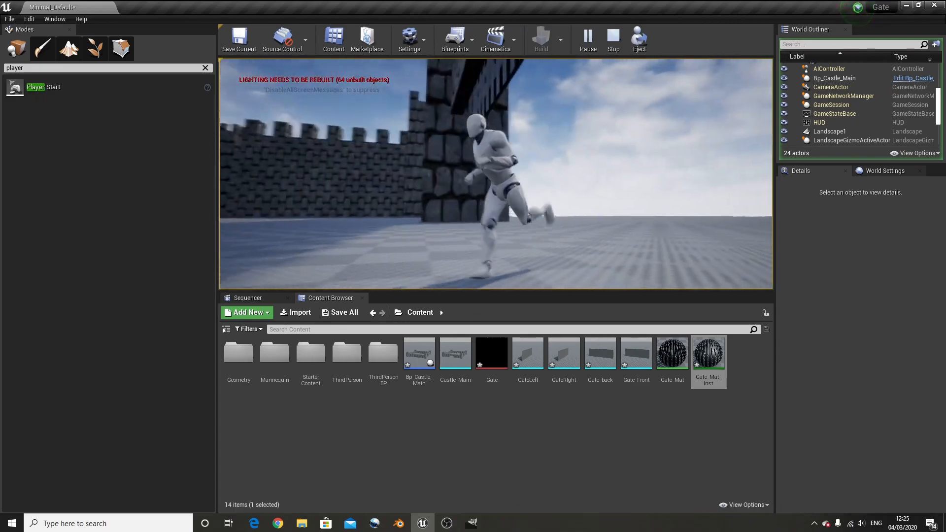
pyautogui.press('s')
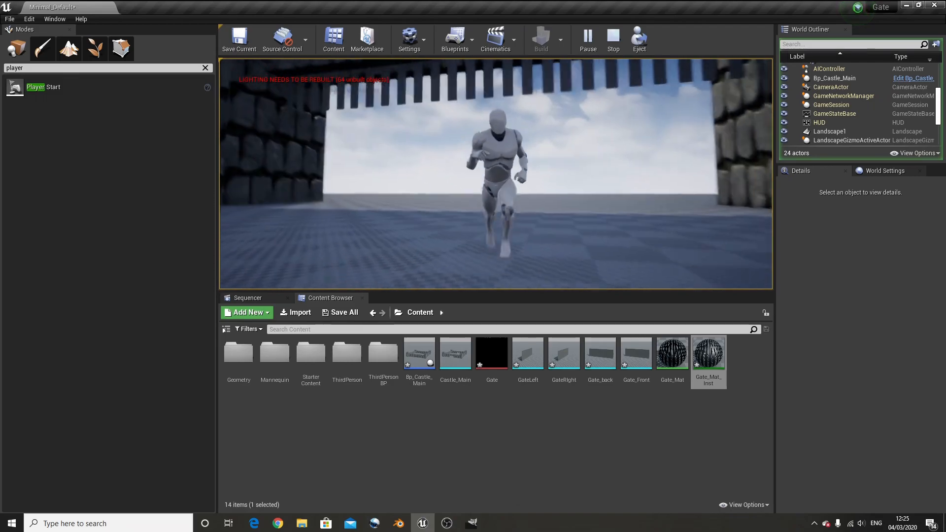
pyautogui.press('d')
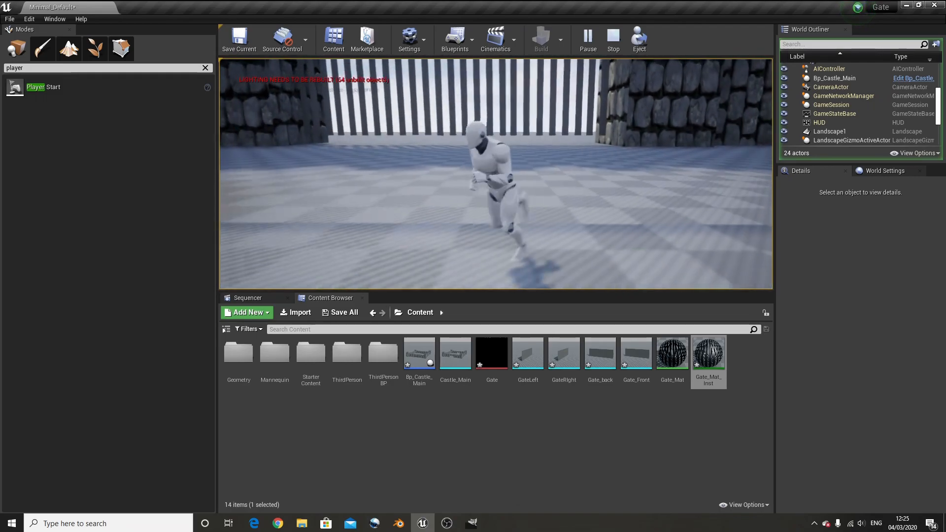
pyautogui.press('w')
pyautogui.press('d')
pyautogui.press('w')
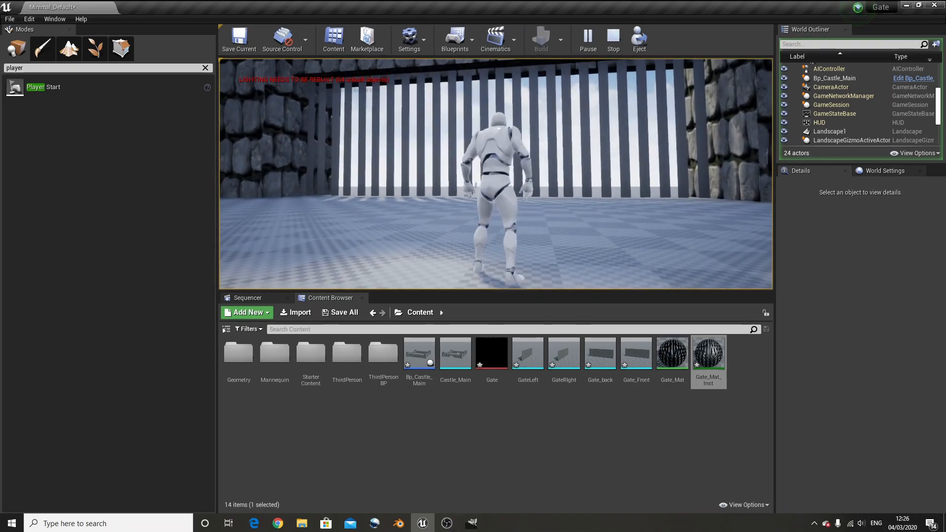
pyautogui.press('Escape')
# Step: Select the castle by its front gate and open the Gate_Front static mesh
pyautogui.press('w')
pyautogui.moveTo(500, 145); pyautogui.dragTo(680, 153, button='right')
pyautogui.press('s')
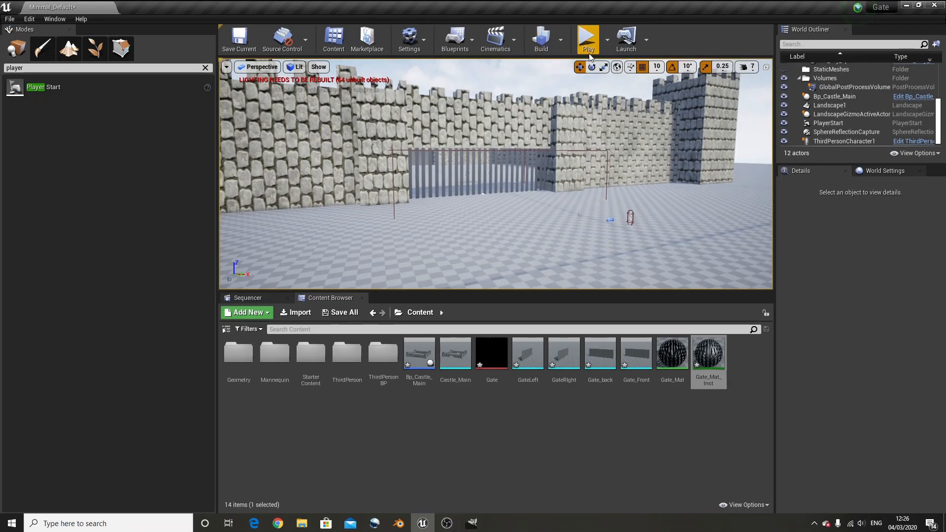
pyautogui.click(489, 167)
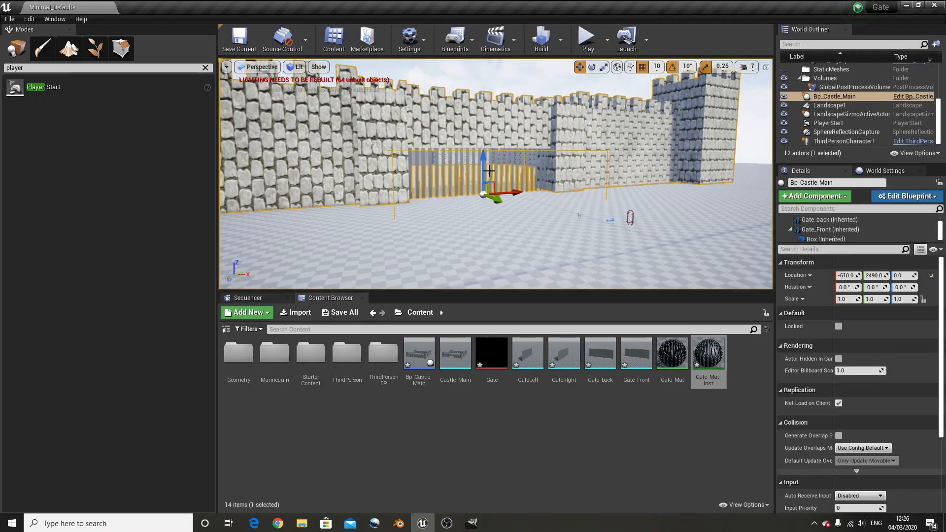
pyautogui.doubleClick(641, 377)
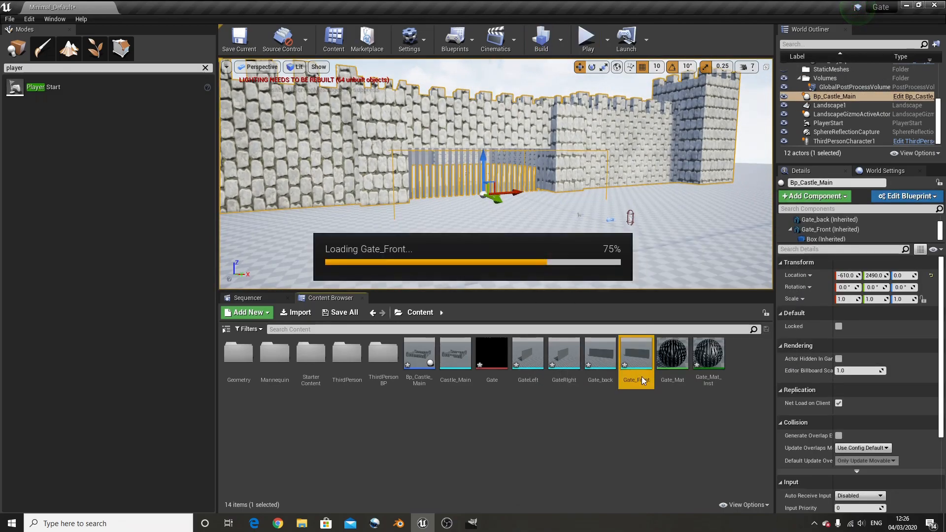
pyautogui.click(822, 83)
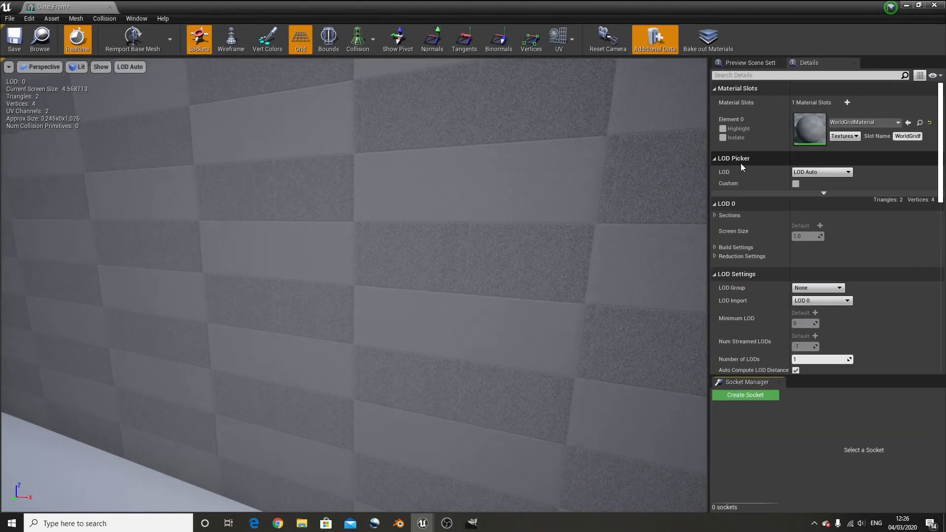
# Step: Show the complex collision on the Gate_Front mesh and view the whole plane
pyautogui.scroll(-5, 575, 180)
pyautogui.moveTo(577, 183); pyautogui.dragTo(517, 193, button='right')
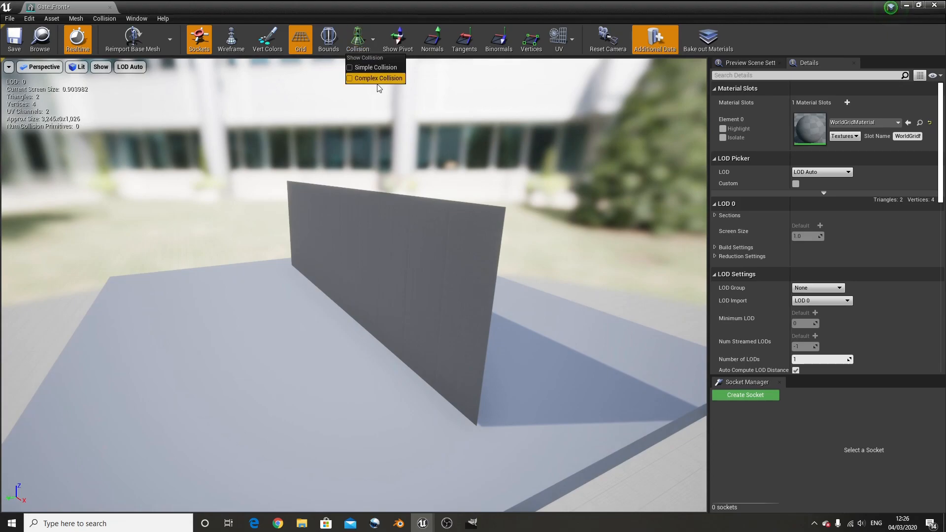
pyautogui.click(378, 78)
pyautogui.moveTo(414, 128); pyautogui.dragTo(374, 129, button='right')
# Step: Enable Double Sided Geometry in the Gate_Front mesh's collision settings, save the mesh and return to the level
pyautogui.scroll(-7, 793, 297)
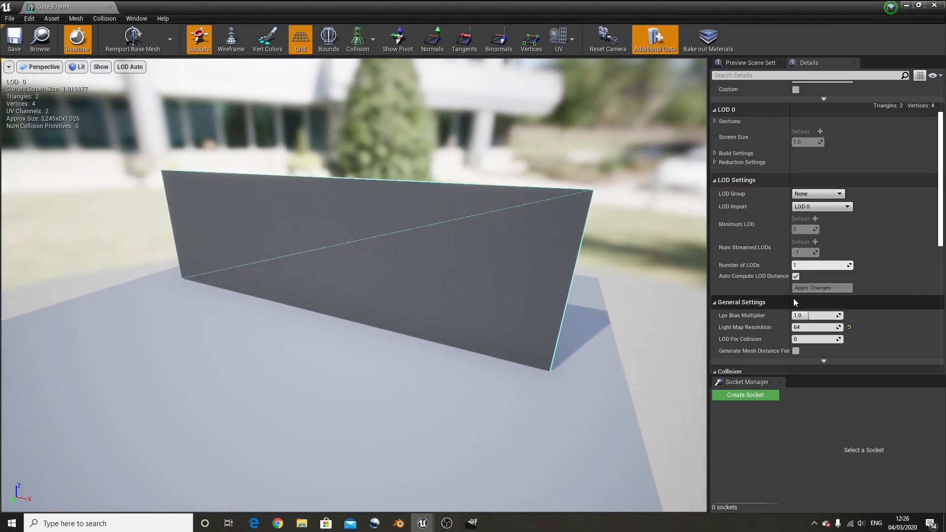
pyautogui.scroll(-1, 791, 292)
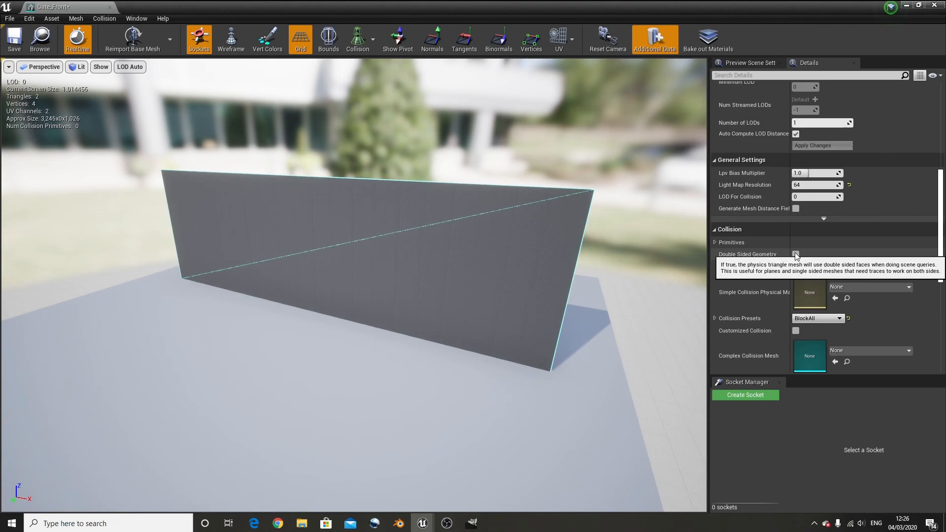
pyautogui.scroll(-3, 800, 259)
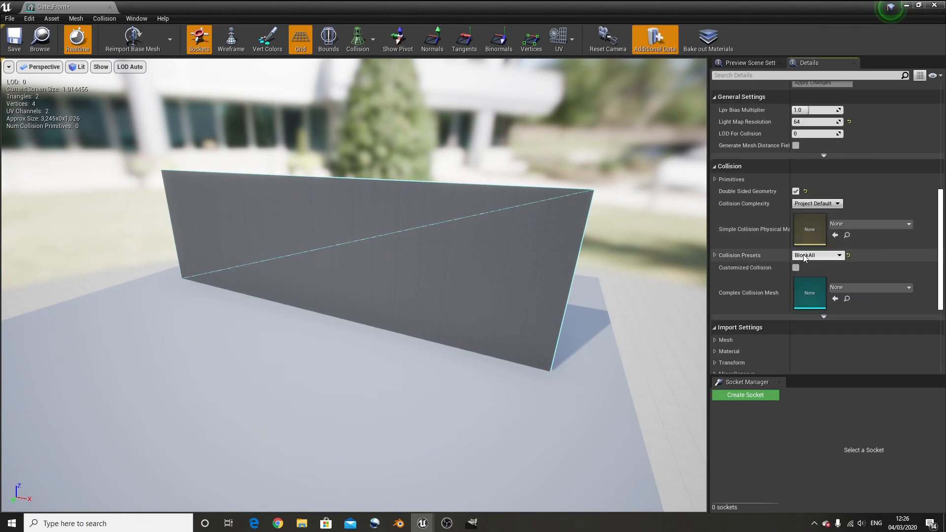
pyautogui.click(12, 38)
pyautogui.click(907, 6)
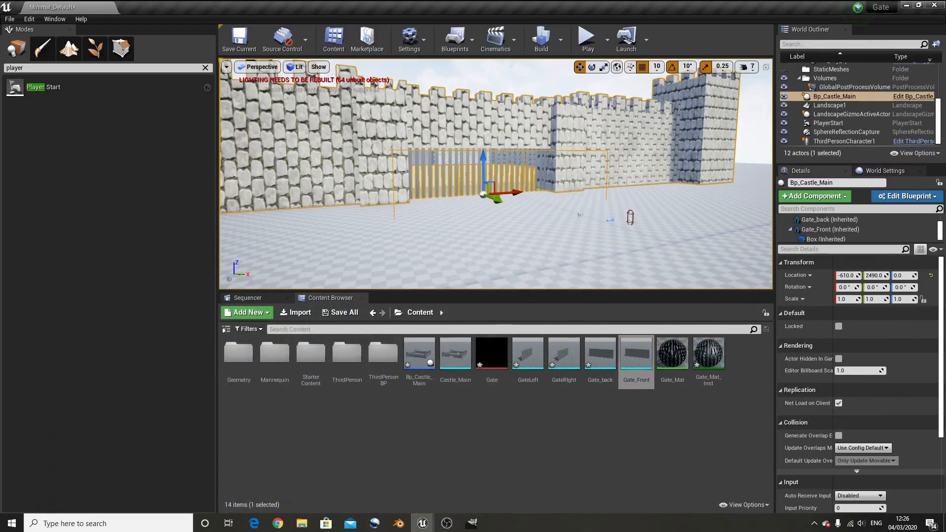
# Step: Deselect the castle and examine the front gate's flat bars up close in the level
pyautogui.press('Escape')
pyautogui.press('w')
pyautogui.moveTo(457, 125); pyautogui.dragTo(426, 128, button='right')
pyautogui.moveTo(506, 138); pyautogui.dragTo(522, 122, button='right')
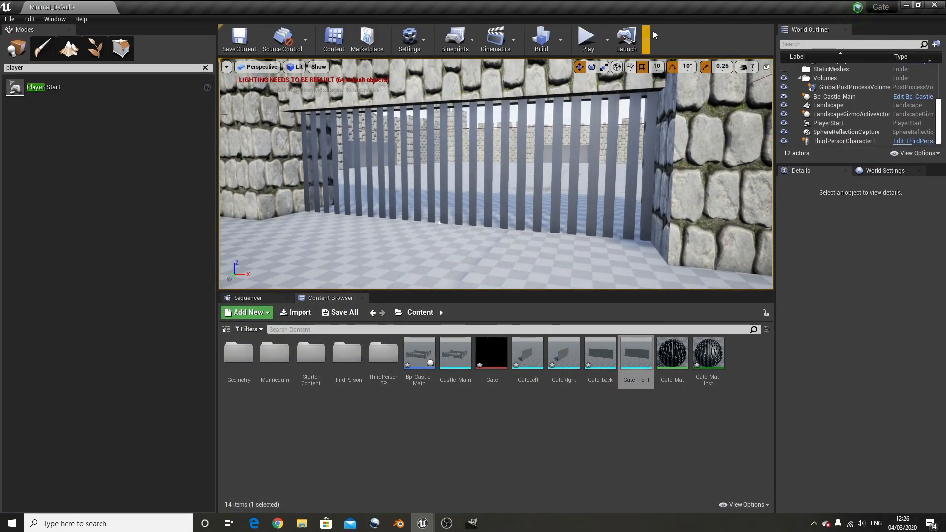
pyautogui.moveTo(587, 188)
pyautogui.mouseDown(button='right')
pyautogui.moveTo(494, 184)
pyautogui.moveTo(587, 188)
pyautogui.mouseUp(button='right')
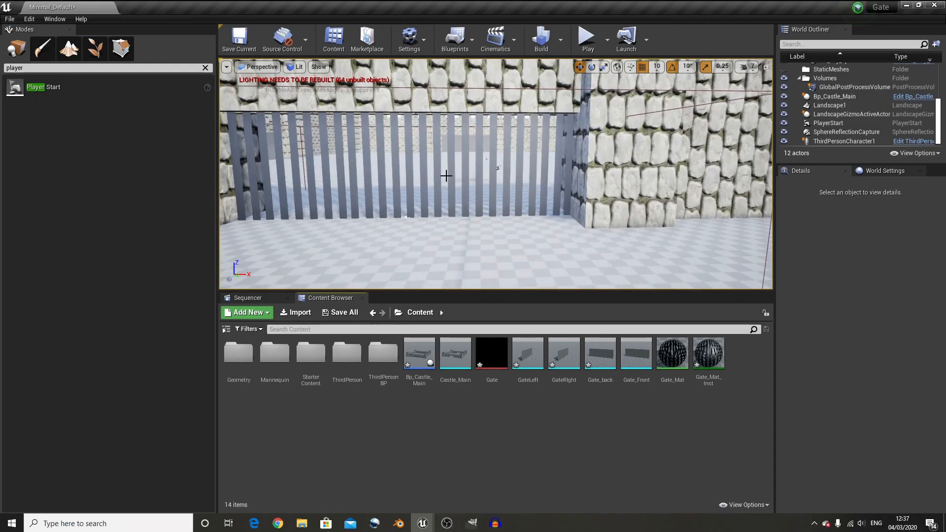
pyautogui.press('s')
pyautogui.moveTo(498, 170); pyautogui.dragTo(505, 200, button='right')
pyautogui.press('w')
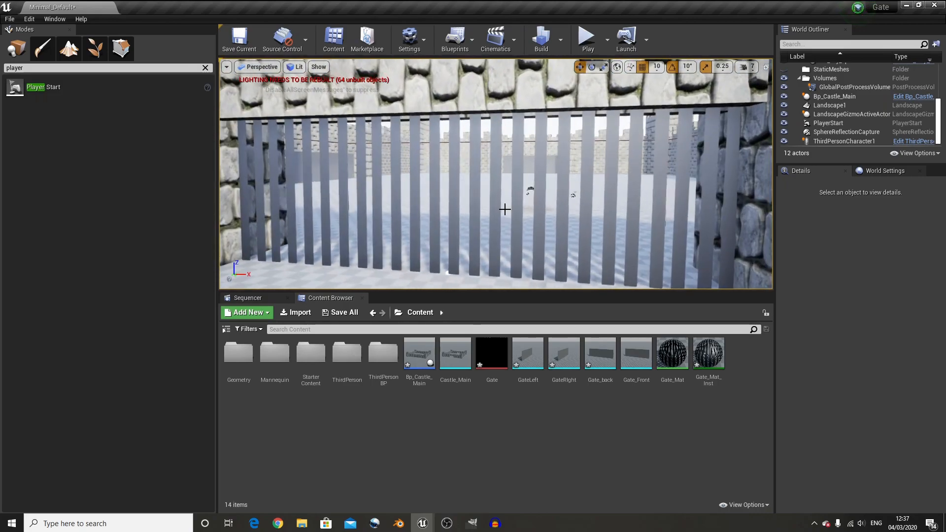
# Step: Reimport the Gate texture from its source file and check the gate's bars in the level
pyautogui.rightClick(497, 357)
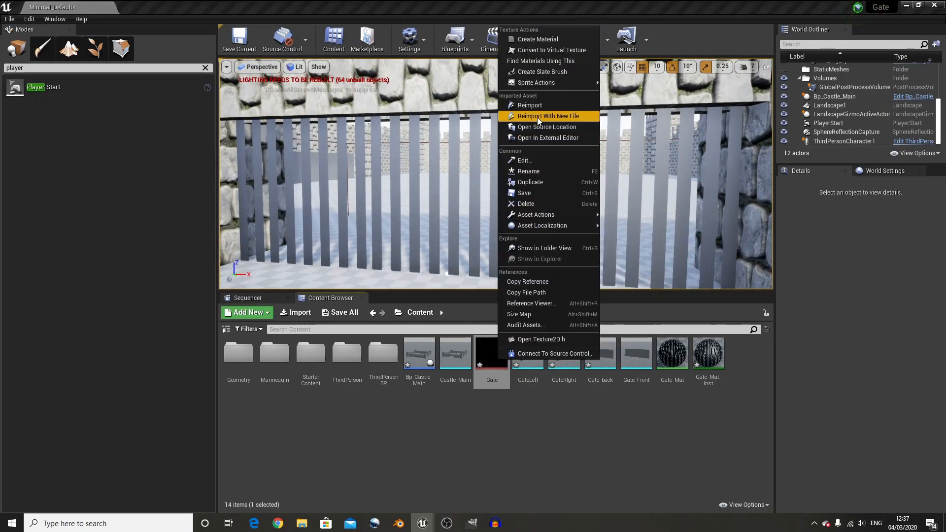
pyautogui.click(533, 106)
pyautogui.moveTo(501, 191); pyautogui.dragTo(501, 191, button='right')
pyautogui.press('s')
pyautogui.press('w')
pyautogui.press('s')
# Step: Open the Gate texture to check its bars, close the Gate_Front mesh editor and return to the level
pyautogui.doubleClick(499, 363)
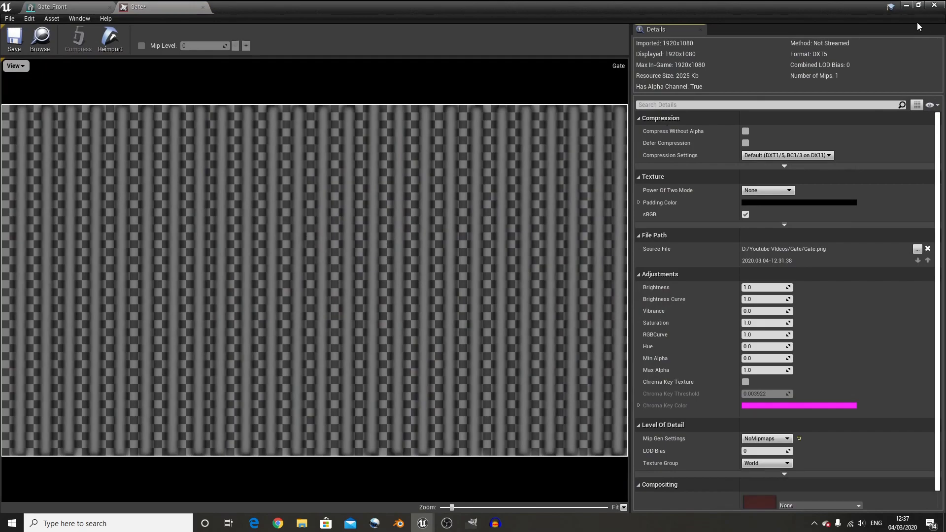
pyautogui.click(74, 7)
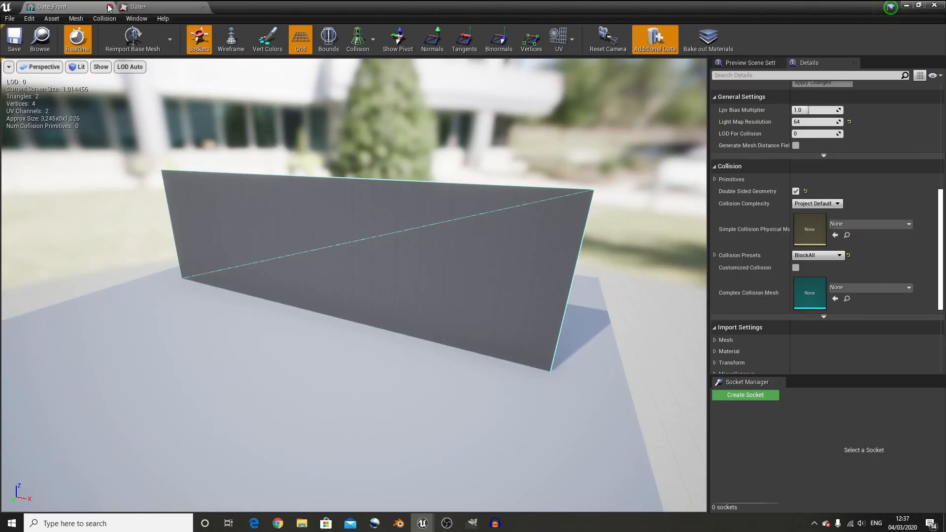
pyautogui.click(109, 7)
pyautogui.click(910, 5)
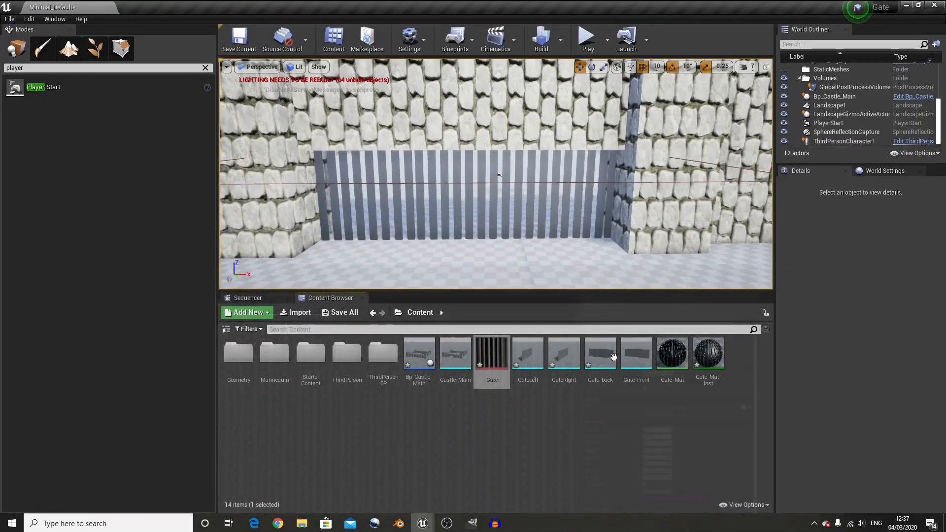
# Step: Open Gate_Mat and connect the Gate texture sample's RGB output to Base Color, replacing the existing connection
pyautogui.doubleClick(664, 370)
pyautogui.moveTo(498, 156); pyautogui.dragTo(737, 184, button='right')
pyautogui.moveTo(471, 177); pyautogui.dragTo(437, 270, button='right')
pyautogui.moveTo(477, 322); pyautogui.dragTo(461, 197, button='right')
pyautogui.moveTo(466, 366); pyautogui.dragTo(450, 327)
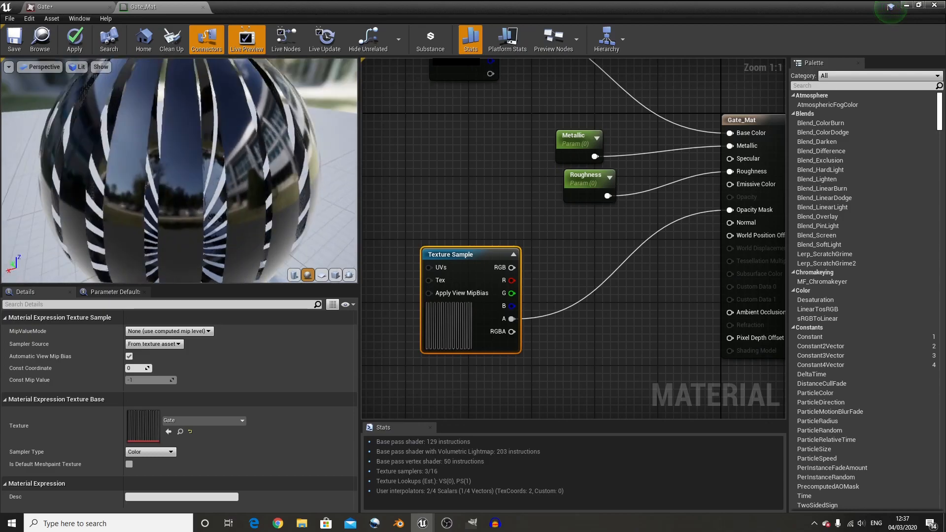
pyautogui.moveTo(517, 287); pyautogui.dragTo(470, 313, button='right')
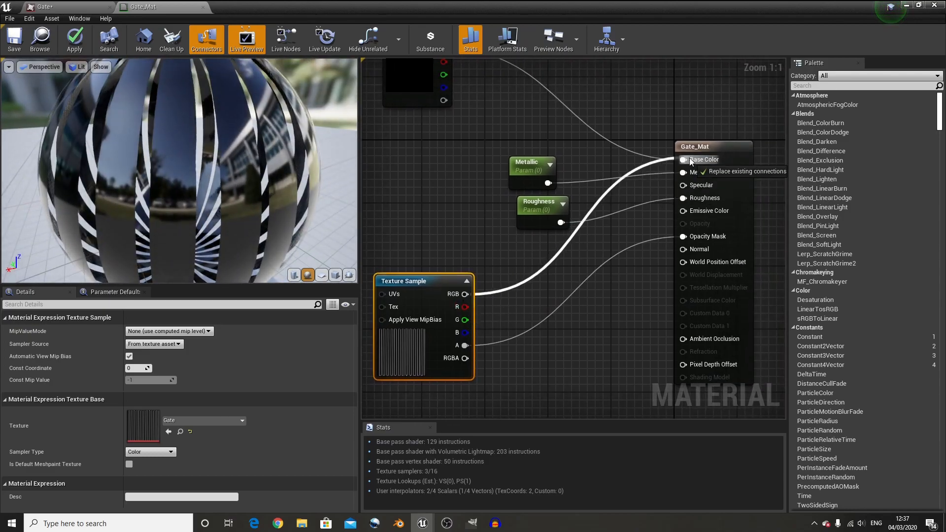
pyautogui.moveTo(691, 161); pyautogui.dragTo(691, 160)
pyautogui.moveTo(417, 351); pyautogui.dragTo(497, 352, button='right')
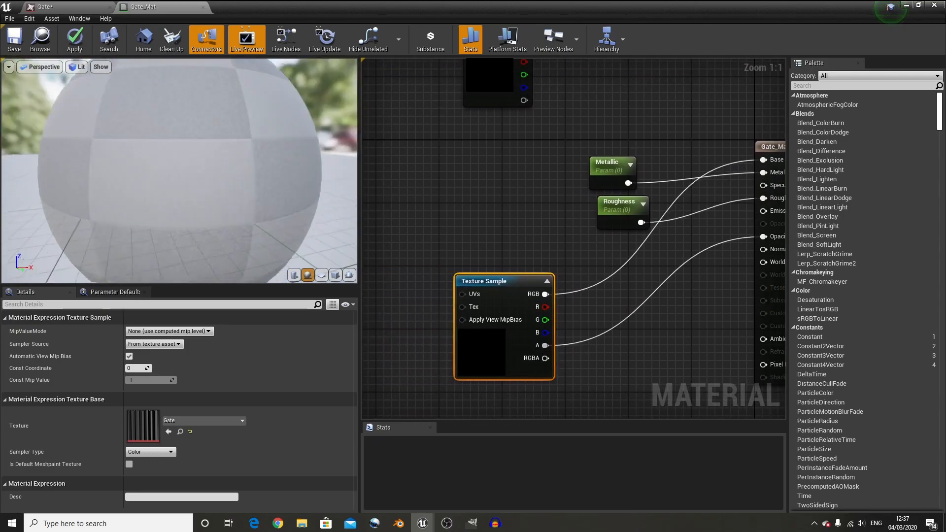
# Step: Preview the barred material on the sphere and on a plane, viewing the plane from the front
pyautogui.moveTo(179, 197)
pyautogui.mouseDown()
pyautogui.moveTo(197, 157)
pyautogui.moveTo(182, 150)
pyautogui.moveTo(168, 160)
pyautogui.moveTo(180, 190)
pyautogui.mouseUp()
pyautogui.scroll(-1, 382, 227)
pyautogui.scroll(-6, 252, 203)
pyautogui.scroll(3, 248, 197)
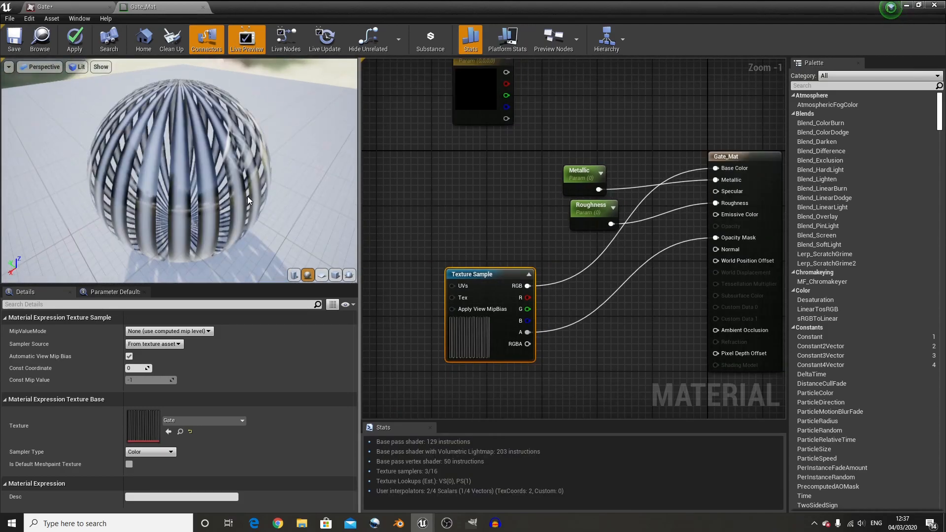
pyautogui.click(321, 275)
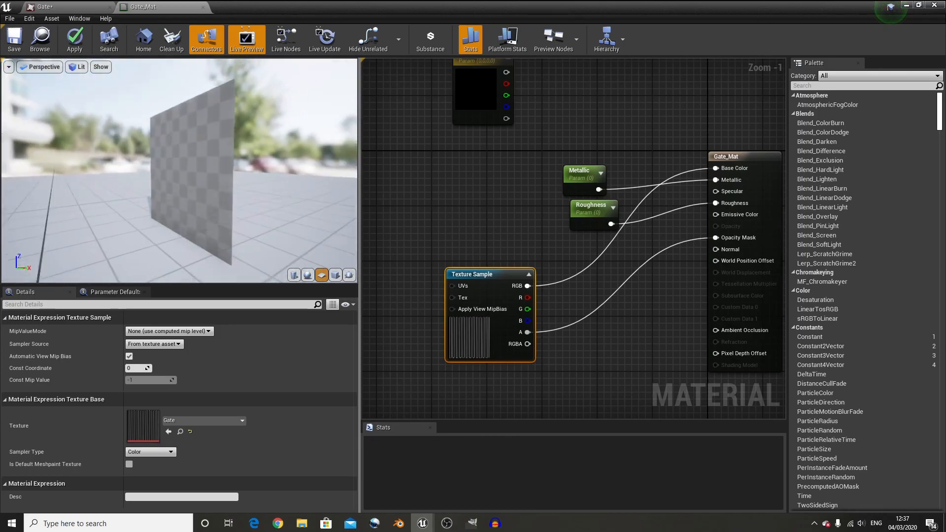
pyautogui.moveTo(95, 159); pyautogui.dragTo(142, 160)
pyautogui.scroll(6, 94, 159)
pyautogui.scroll(-4, 95, 160)
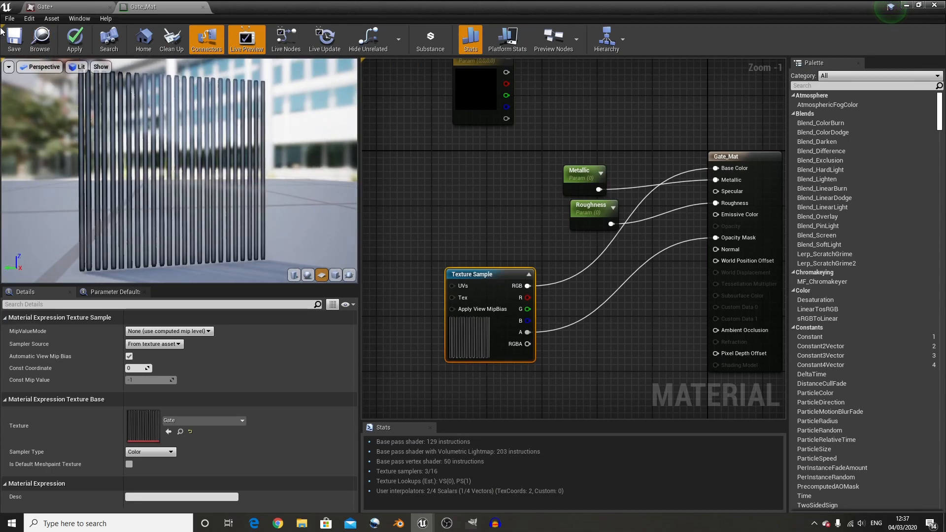
# Step: Apply the Gate_Mat changes and return to the level to inspect the front gate's bars
pyautogui.click(74, 49)
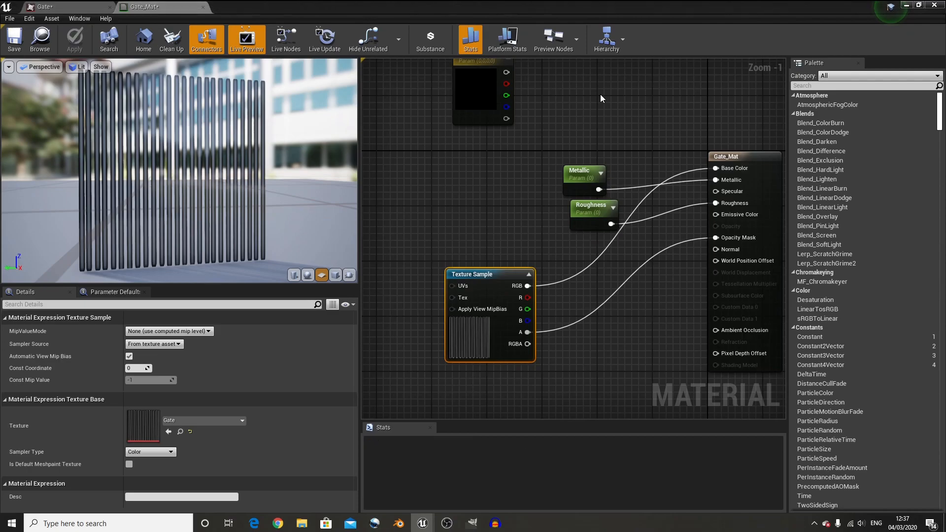
pyautogui.click(906, 5)
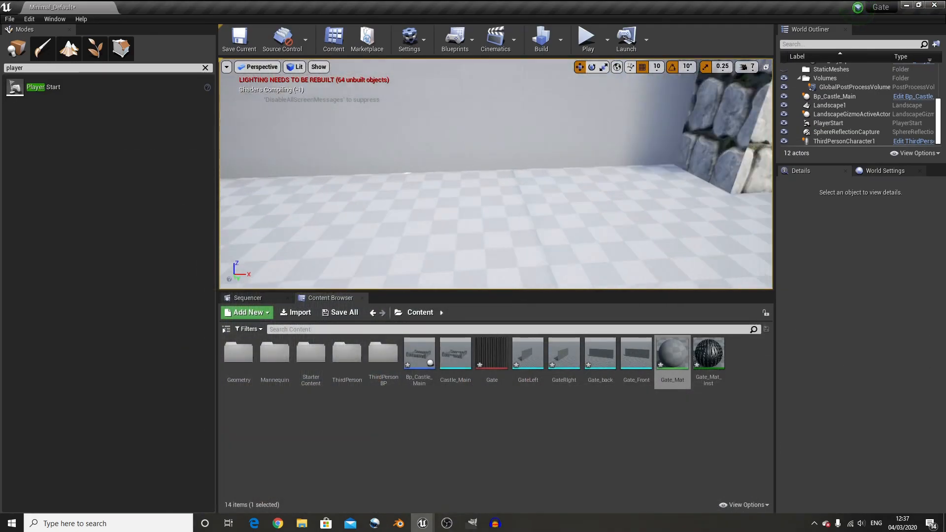
pyautogui.moveTo(496, 174)
pyautogui.mouseDown(button='right')
pyautogui.moveTo(492, 195)
pyautogui.moveTo(501, 195)
pyautogui.moveTo(496, 179)
pyautogui.mouseUp(button='right')
pyautogui.press('w')
pyautogui.press('s')
pyautogui.press('w')
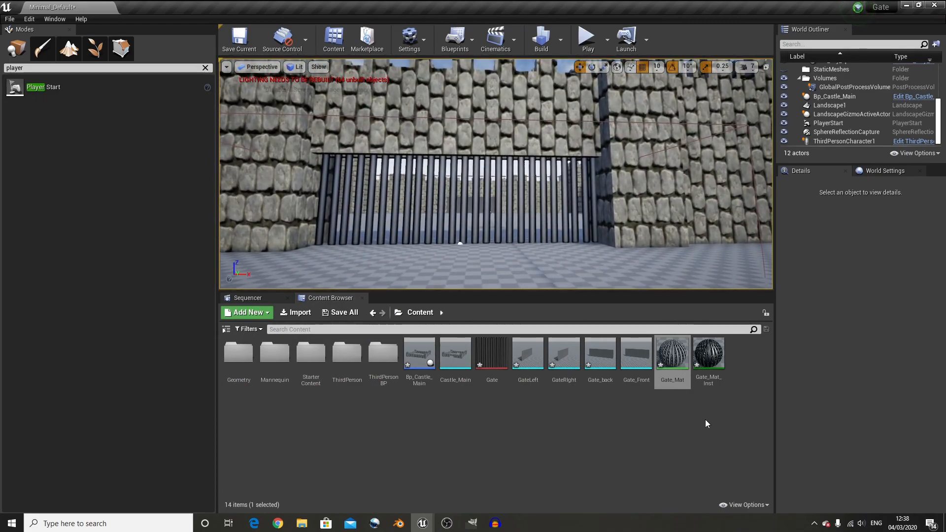
# Step: Import the sound files GateOpen.wav and GateClose.wav into the Content folder
pyautogui.click(704, 417)
pyautogui.click(300, 313)
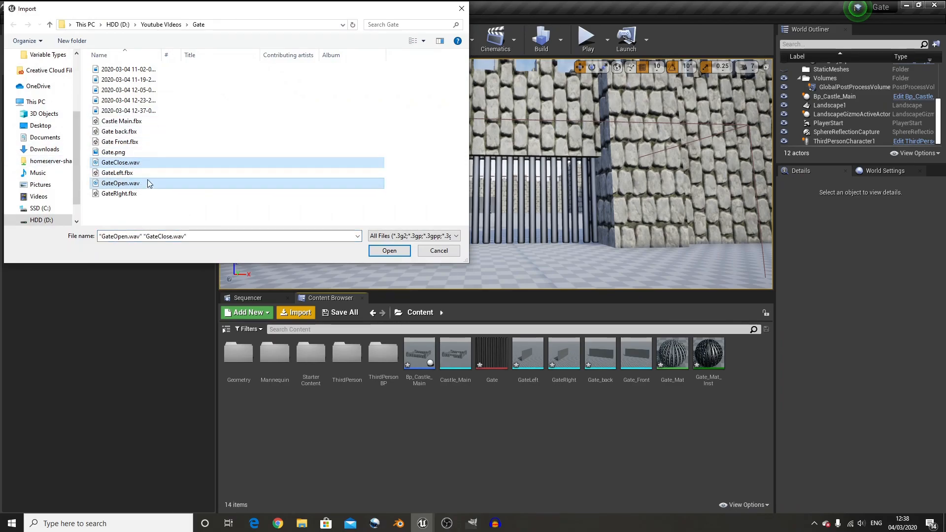
pyautogui.click(389, 252)
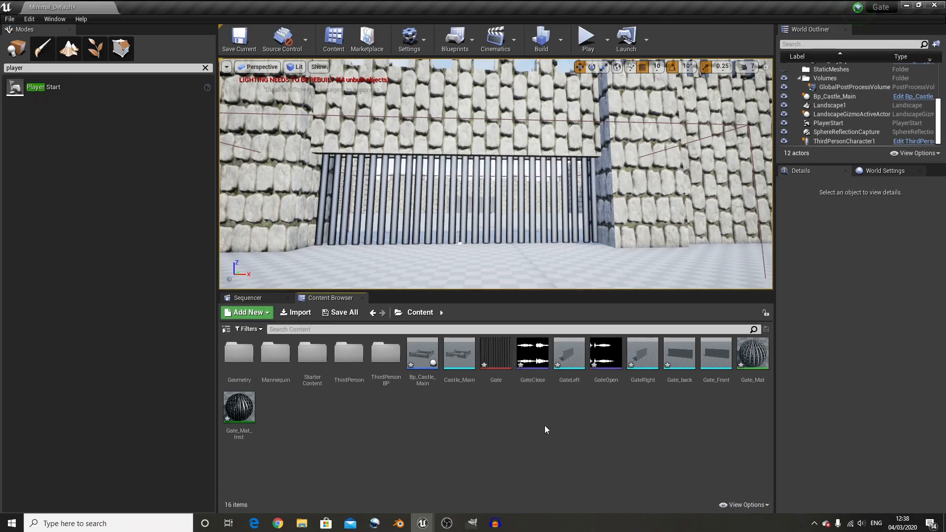
# Step: Open the Bp_Castle_Main blueprint's Event Graph at the Gate1_timeline nodes
pyautogui.doubleClick(423, 367)
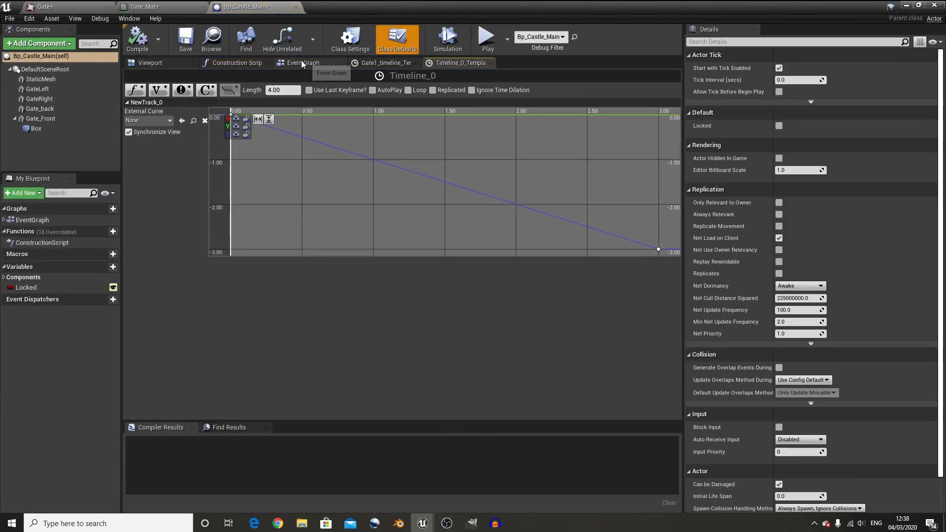
pyautogui.click(303, 64)
pyautogui.scroll(-5, 368, 222)
pyautogui.scroll(6, 386, 213)
pyautogui.moveTo(330, 249); pyautogui.dragTo(346, 258, button='right')
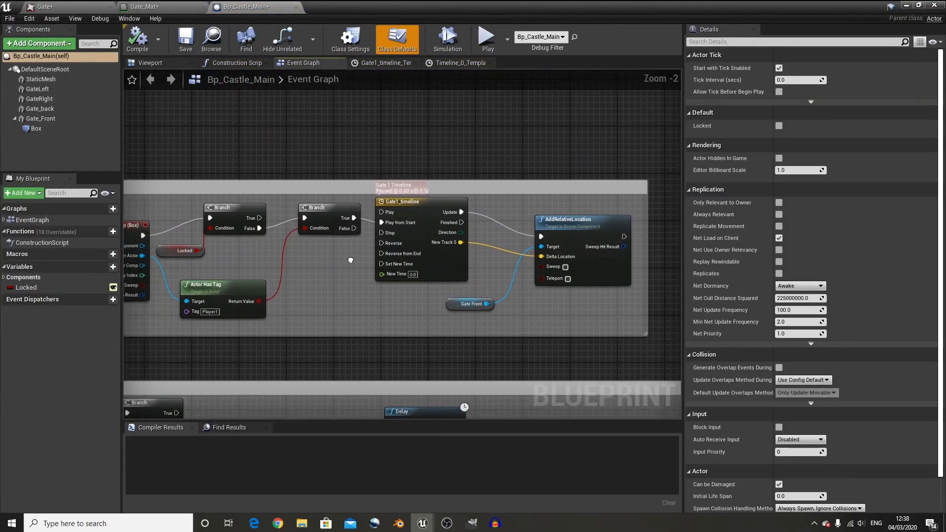
pyautogui.scroll(2, 364, 246)
pyautogui.moveTo(420, 311); pyautogui.dragTo(313, 274, button='right')
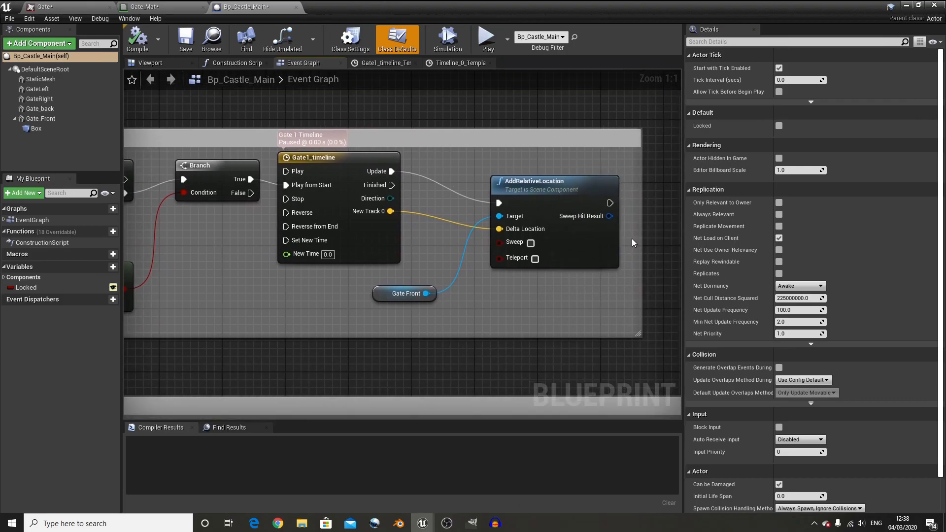
# Step: Widen the gate-opening comment box and shift Gate1_timeline, Gate Front and AddRelativeLocation away from the second Branch to make room
pyautogui.moveTo(641, 240); pyautogui.dragTo(757, 243)
pyautogui.scroll(-3, 542, 231)
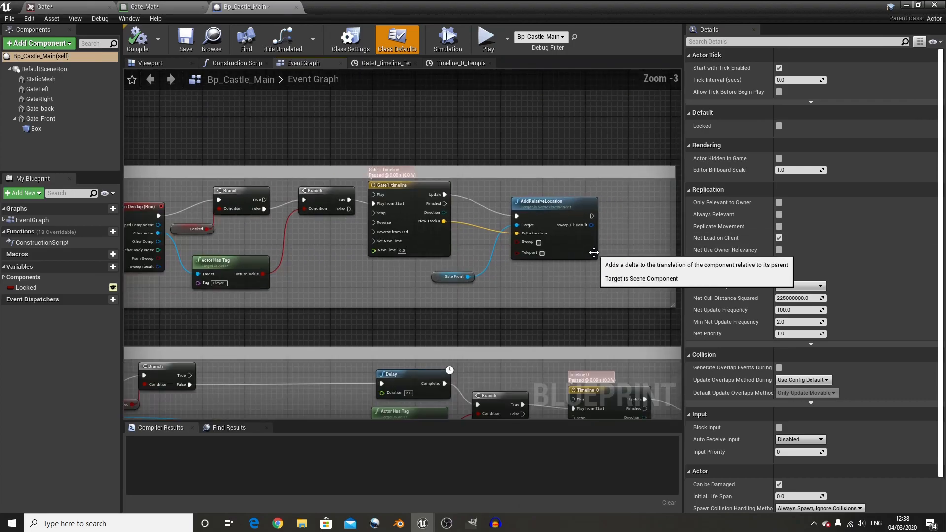
pyautogui.moveTo(517, 264); pyautogui.dragTo(517, 264)
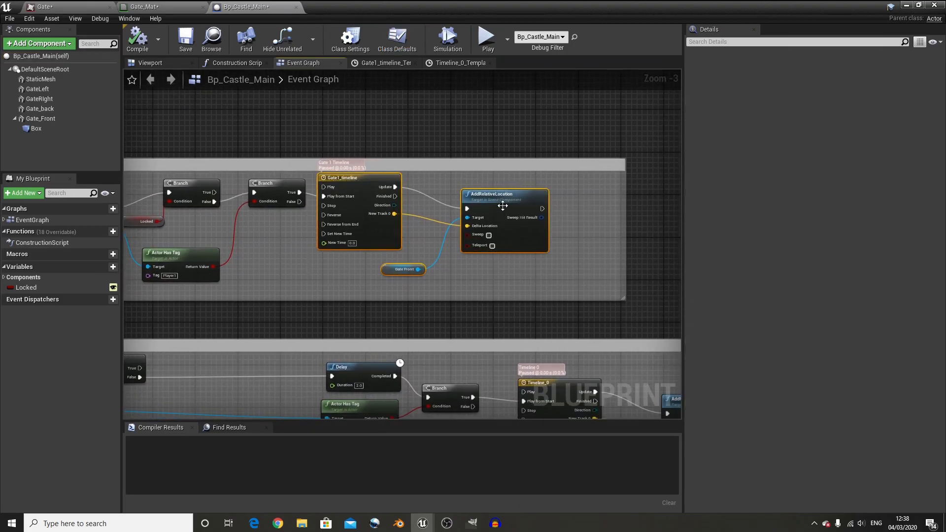
pyautogui.moveTo(500, 203); pyautogui.dragTo(569, 207)
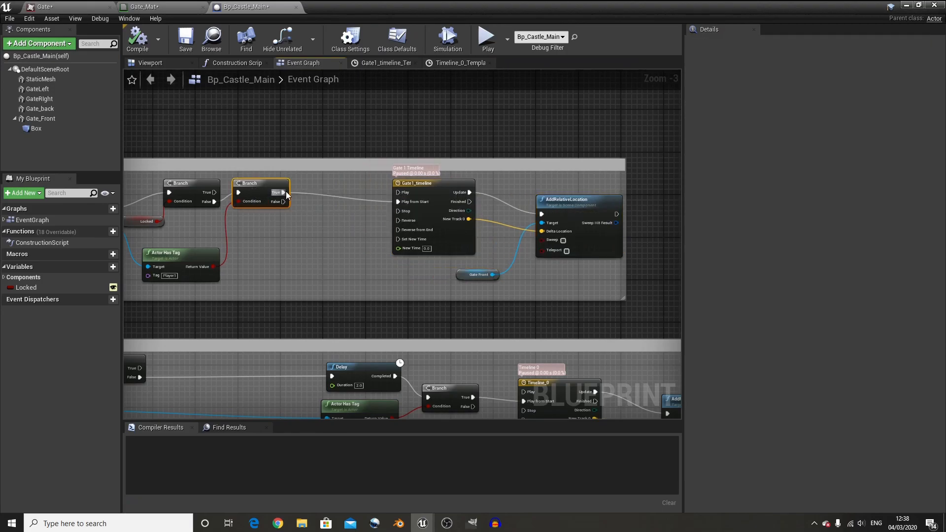
# Step: Insert a Spawn Sound Attached node between the second Branch's True output and Gate1_timeline, spacing the nodes apart
pyautogui.moveTo(307, 197); pyautogui.dragTo(312, 190)
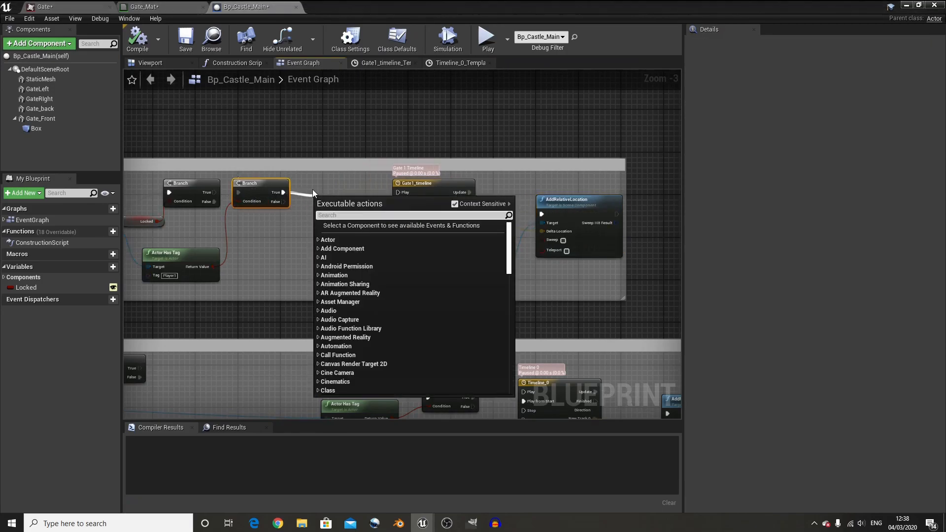
pyautogui.write('play sound')
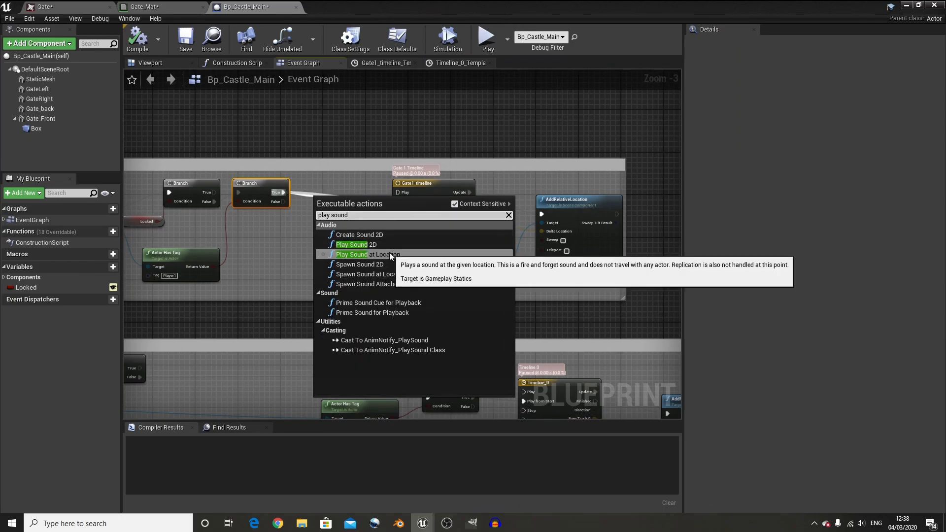
pyautogui.click(392, 283)
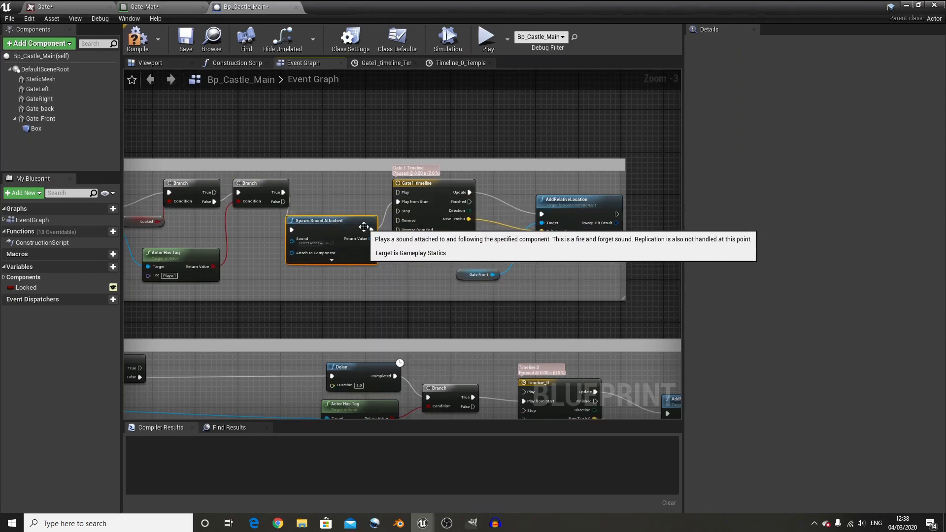
pyautogui.moveTo(425, 193); pyautogui.dragTo(441, 193)
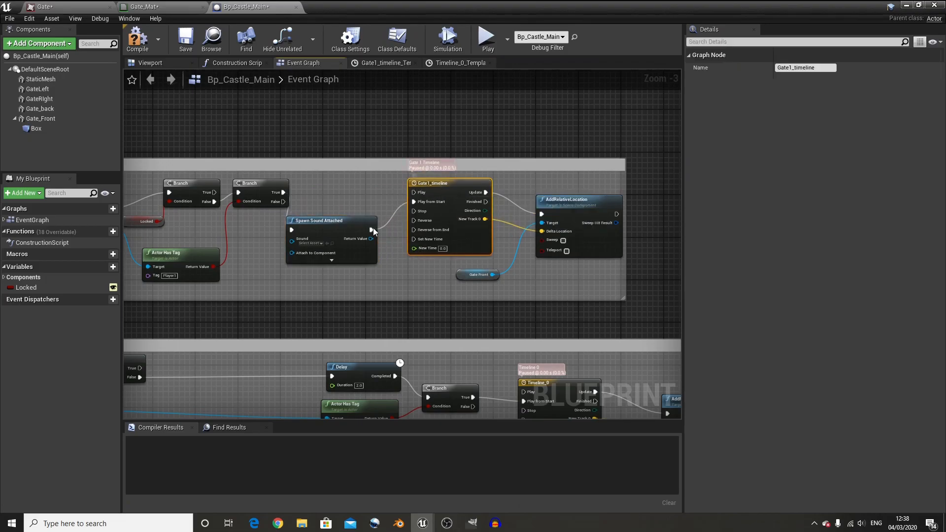
pyautogui.moveTo(358, 228); pyautogui.dragTo(373, 208)
# Step: Set the Spawn Sound Attached node's sound to GateOpen and attach it to the Gate_Front component
pyautogui.click(337, 223)
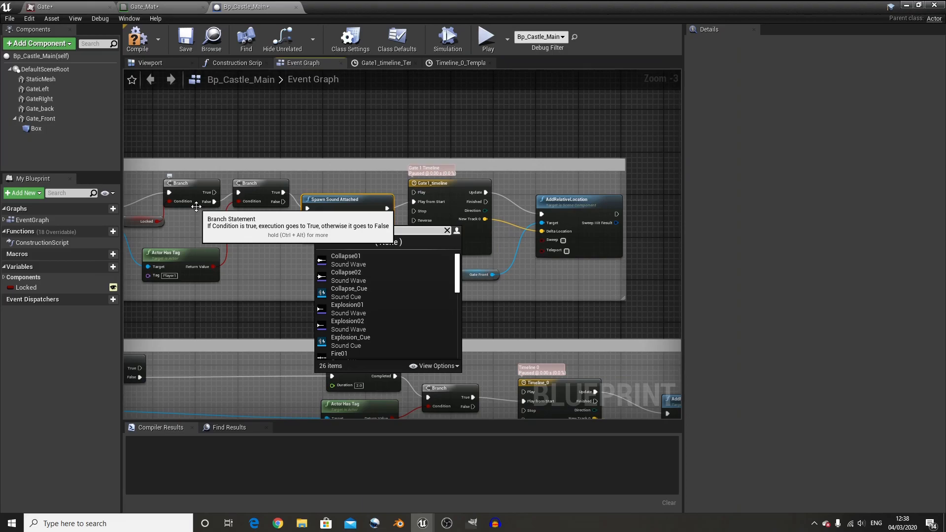
pyautogui.click(335, 261)
pyautogui.scroll(3, 368, 257)
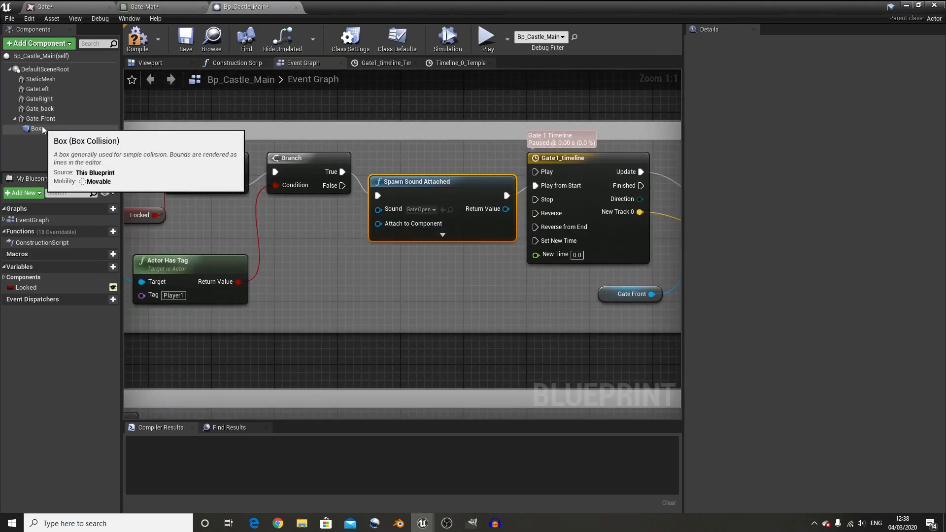
pyautogui.moveTo(43, 120); pyautogui.dragTo(380, 224)
pyautogui.click(388, 169)
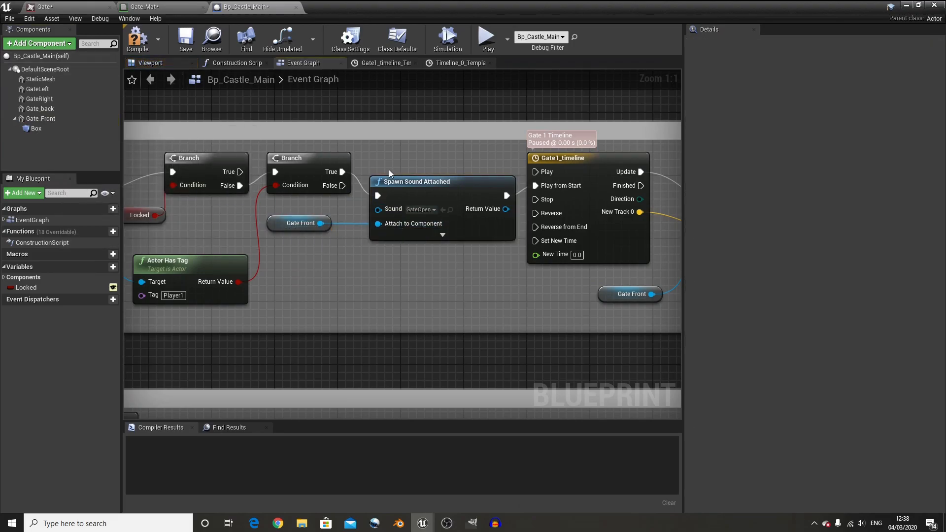
# Step: Copy the Spawn Sound Attached node from the gate-opening section and paste it into the gate-closing section
pyautogui.moveTo(471, 238); pyautogui.dragTo(471, 238)
pyautogui.moveTo(451, 307); pyautogui.dragTo(436, 155, button='right')
pyautogui.scroll(-2, 437, 197)
pyautogui.moveTo(479, 278); pyautogui.dragTo(403, 229, button='right')
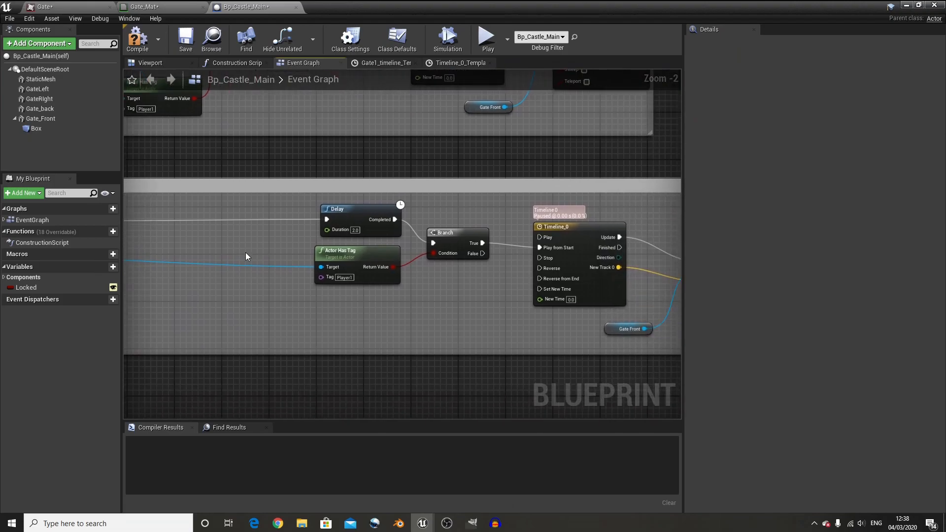
pyautogui.moveTo(175, 233); pyautogui.dragTo(321, 274, button='right')
pyautogui.hotkey('ctrl', 'c')
pyautogui.hotkey('ctrl', 'v')
# Step: Spread out the closing section's Delay, Actor Has Tag and Branch nodes and place the pasted Spawn Sound Attached node between Branch and Timeline_0
pyautogui.moveTo(306, 235); pyautogui.dragTo(239, 237, button='right')
pyautogui.moveTo(302, 264); pyautogui.dragTo(479, 372)
pyautogui.moveTo(429, 263); pyautogui.dragTo(242, 272)
pyautogui.moveTo(429, 302); pyautogui.dragTo(271, 334)
pyautogui.moveTo(532, 297); pyautogui.dragTo(393, 300)
pyautogui.moveTo(485, 386); pyautogui.dragTo(521, 298)
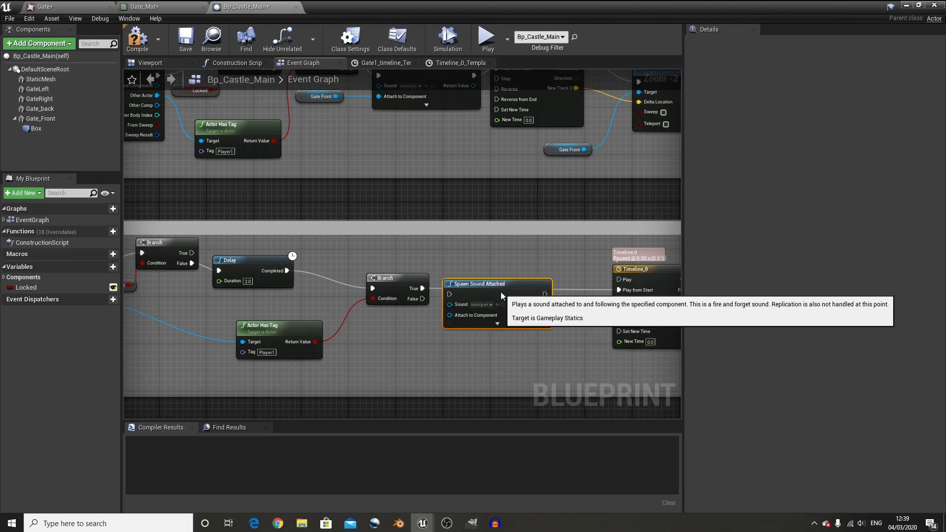
# Step: Wire the pasted Spawn Sound Attached node between the Branch's True output and Timeline_0's Play from Start, with its sound set to GateClose
pyautogui.moveTo(422, 289); pyautogui.dragTo(447, 298)
pyautogui.click(482, 305)
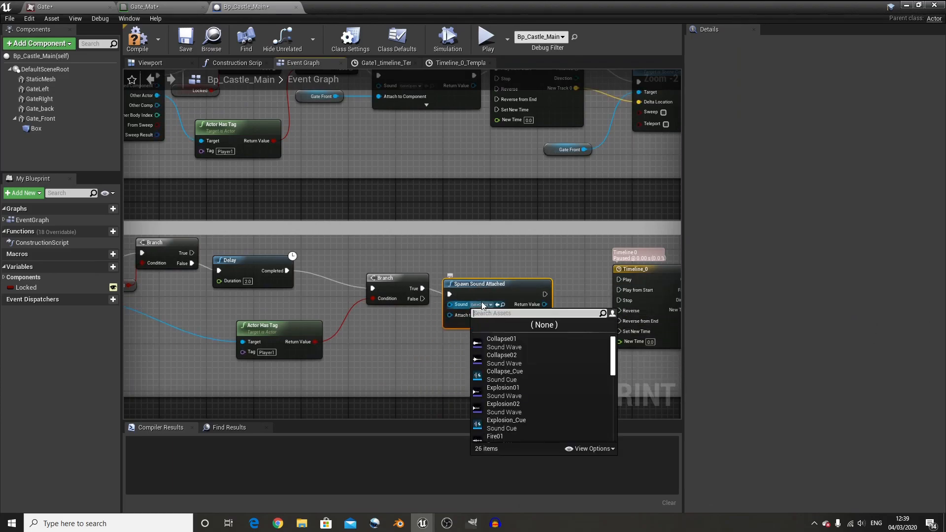
pyautogui.write('gate')
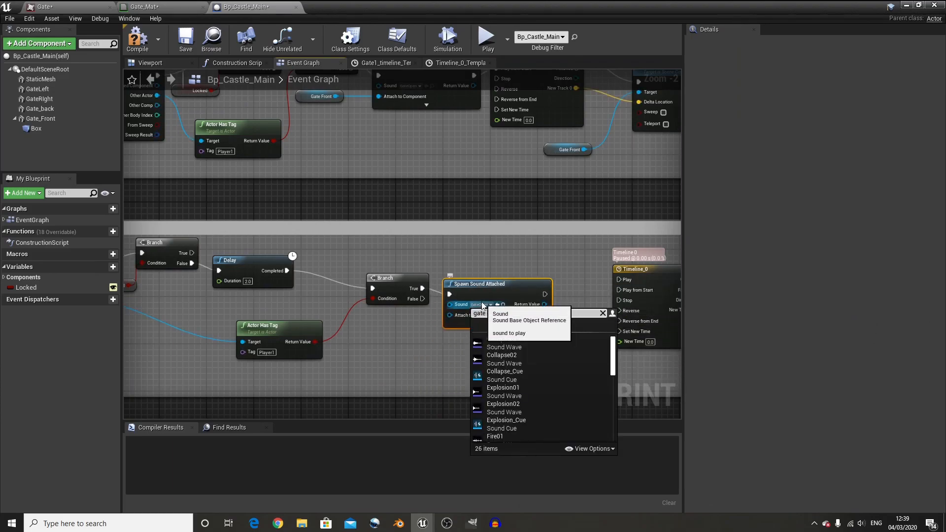
pyautogui.write(' close')
pyautogui.click(542, 347)
pyautogui.moveTo(501, 294); pyautogui.dragTo(631, 290)
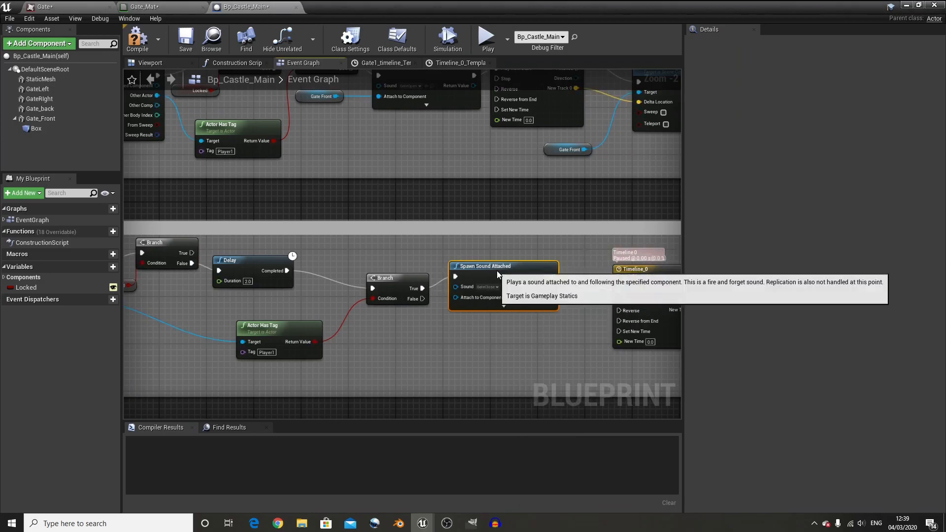
# Step: Attach the GateClose sound node to the Gate_Front component and compile the blueprint
pyautogui.moveTo(494, 270); pyautogui.dragTo(518, 300)
pyautogui.moveTo(40, 119); pyautogui.dragTo(482, 329)
pyautogui.scroll(-2, 223, 281)
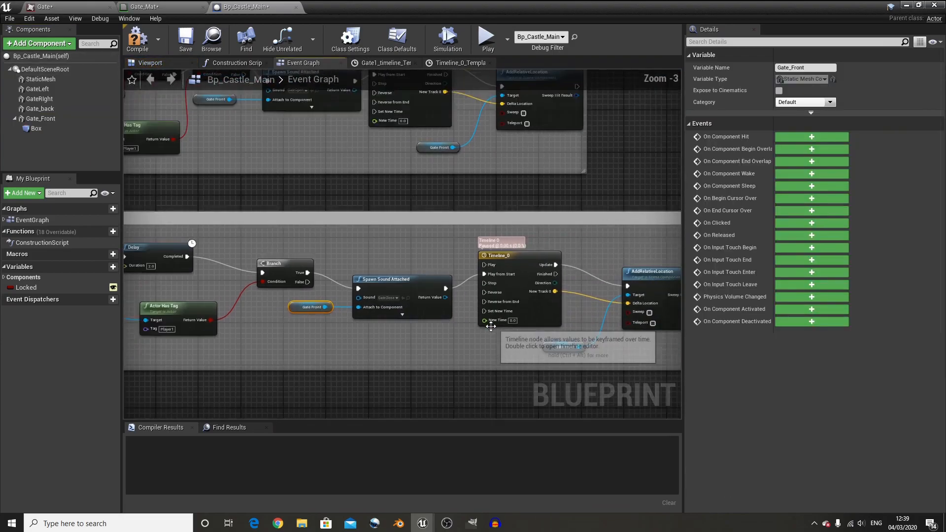
pyautogui.click(138, 40)
pyautogui.scroll(5, 430, 305)
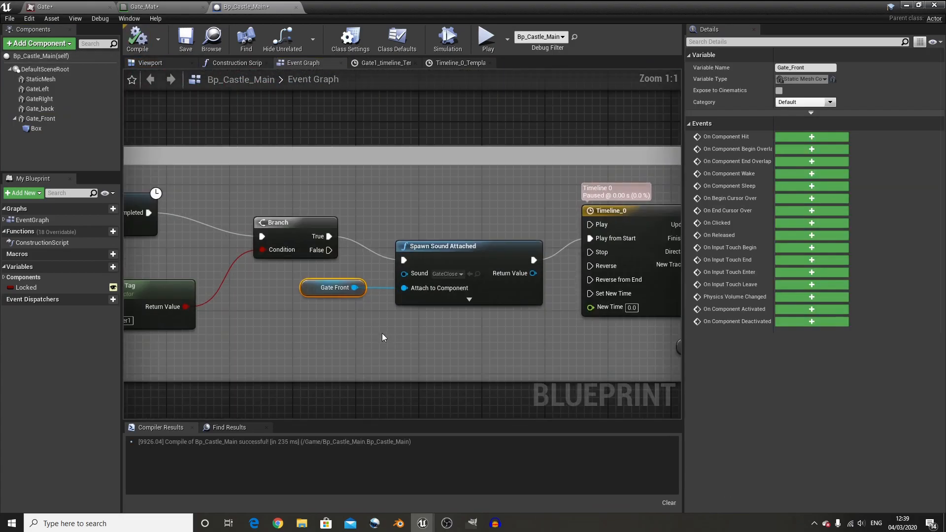
# Step: Play-test the level by walking the character through the front gate to check the opening and closing sounds
pyautogui.click(905, 6)
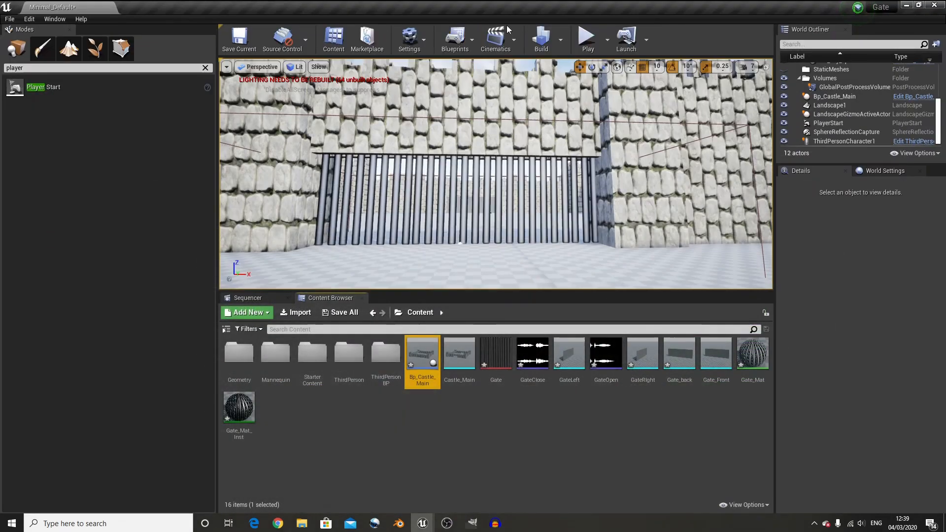
pyautogui.click(587, 37)
pyautogui.press('w')
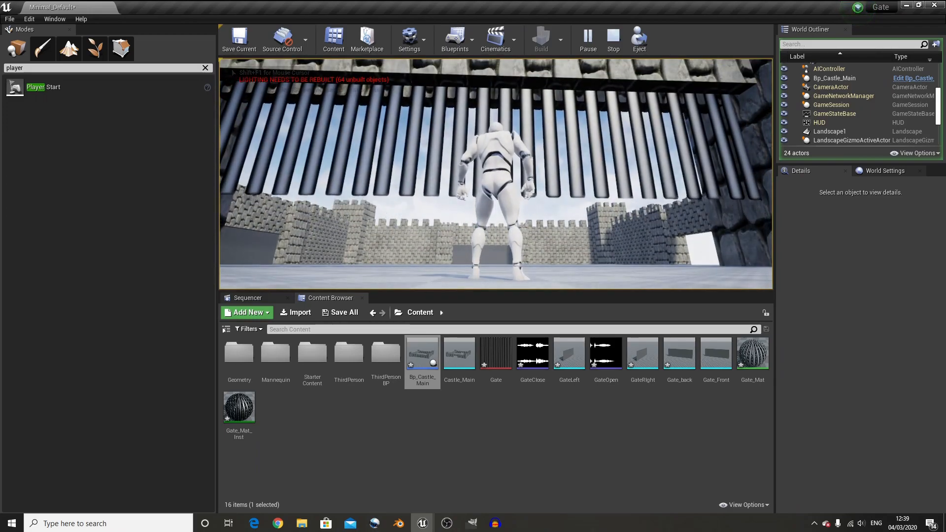
pyautogui.press('s')
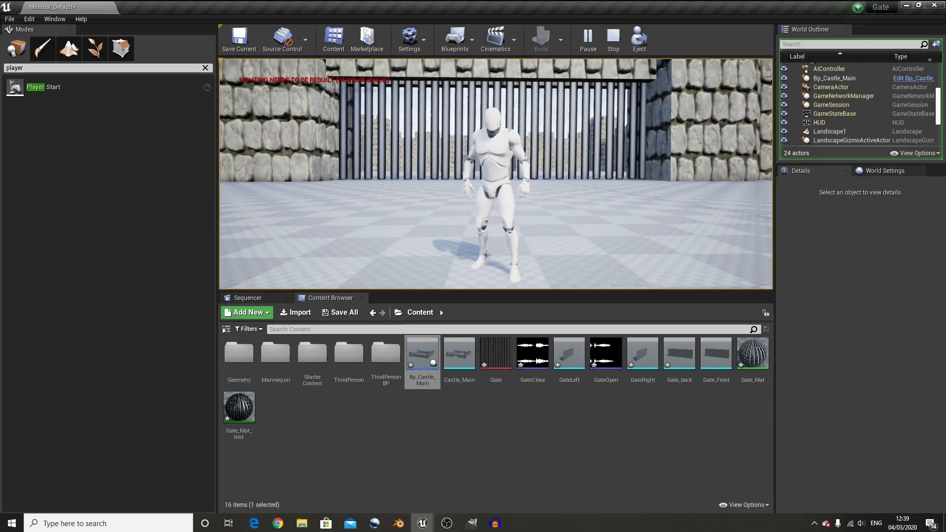
pyautogui.press('Escape')
# Step: Open the GateClose sound wave and look through its settings
pyautogui.click(533, 359)
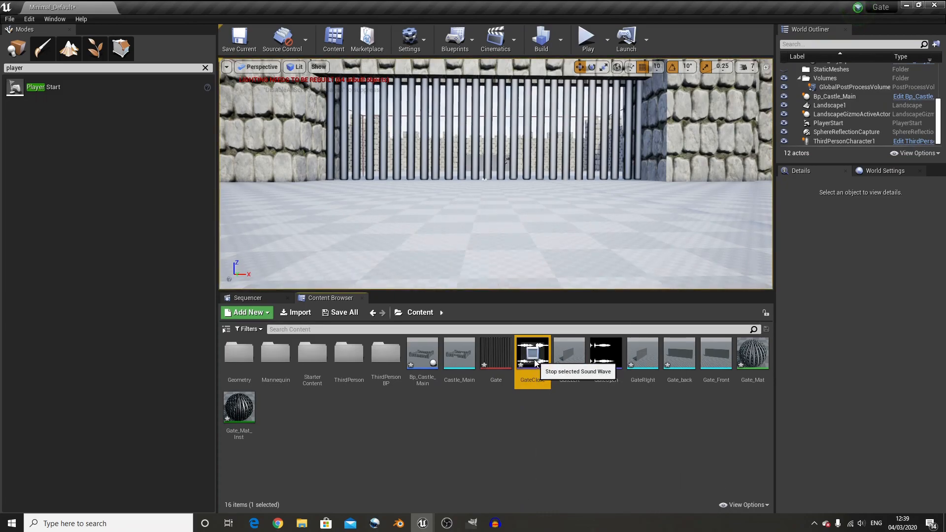
pyautogui.doubleClick(534, 358)
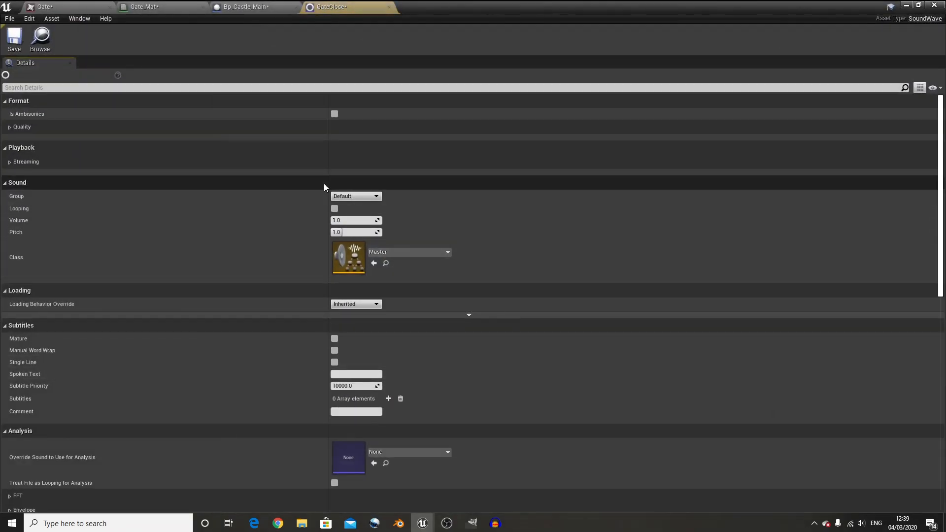
pyautogui.scroll(-1, 501, 208)
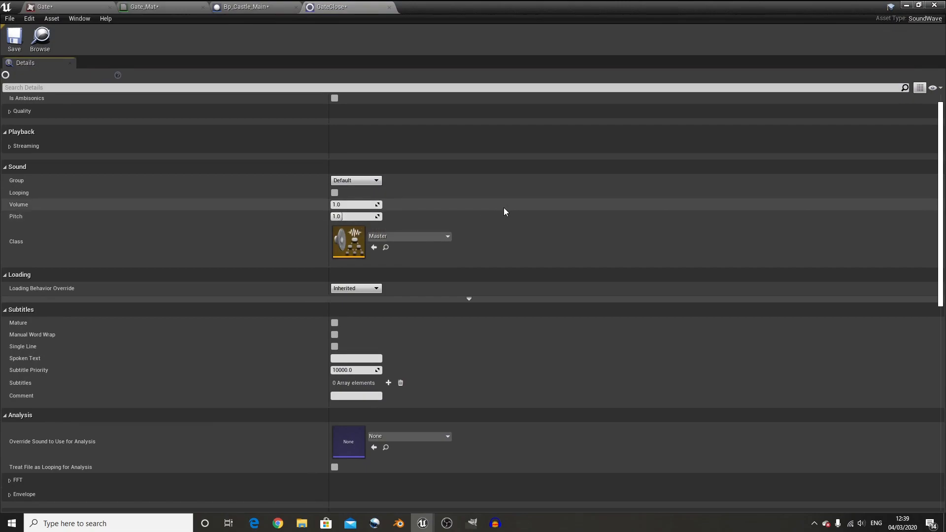
pyautogui.scroll(-5, 501, 207)
pyautogui.scroll(7, 500, 211)
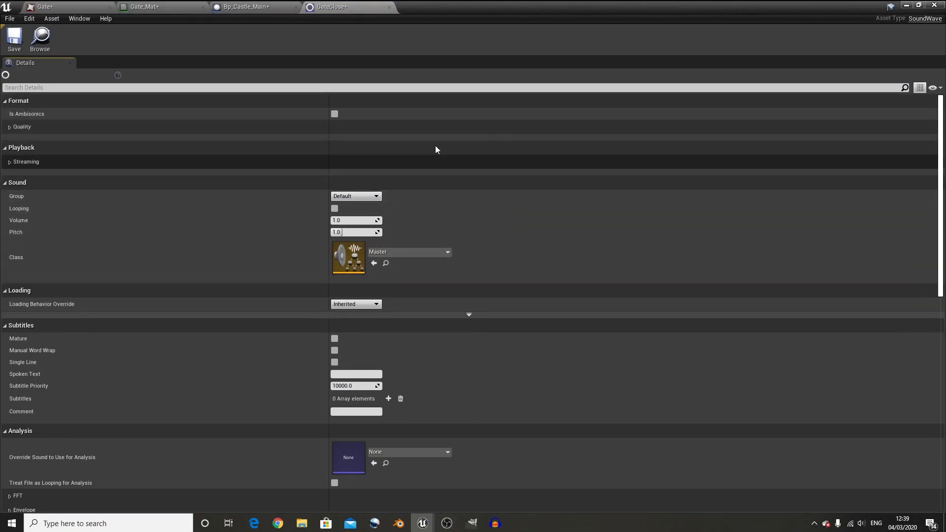
# Step: Return to the Bp_Castle_Main graph and move the closing section's Spawn Sound Attached node up slightly
pyautogui.click(240, 7)
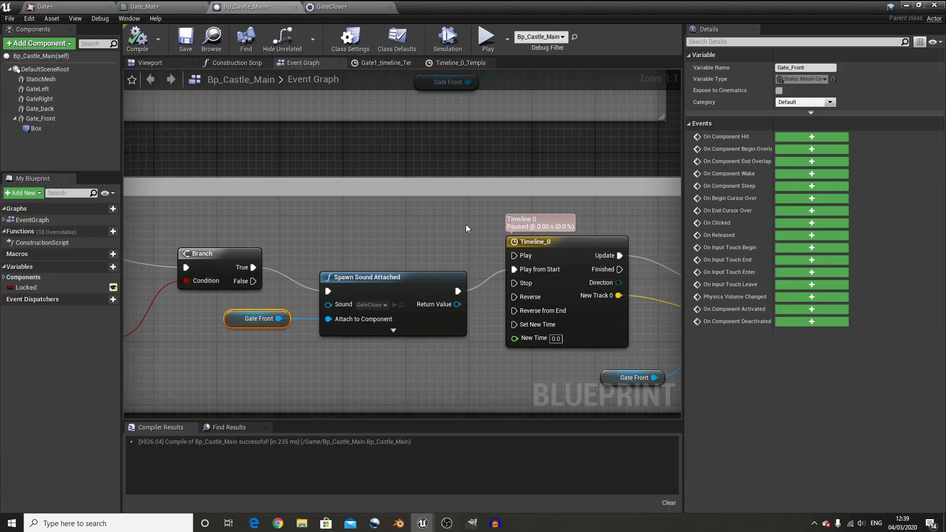
pyautogui.moveTo(381, 223); pyautogui.dragTo(296, 220, button='right')
pyautogui.scroll(-3, 297, 220)
pyautogui.scroll(3, 358, 241)
pyautogui.moveTo(289, 271)
pyautogui.mouseDown()
pyautogui.moveTo(295, 226)
pyautogui.moveTo(290, 256)
pyautogui.mouseUp()
pyautogui.moveTo(290, 256); pyautogui.dragTo(355, 213, button='right')
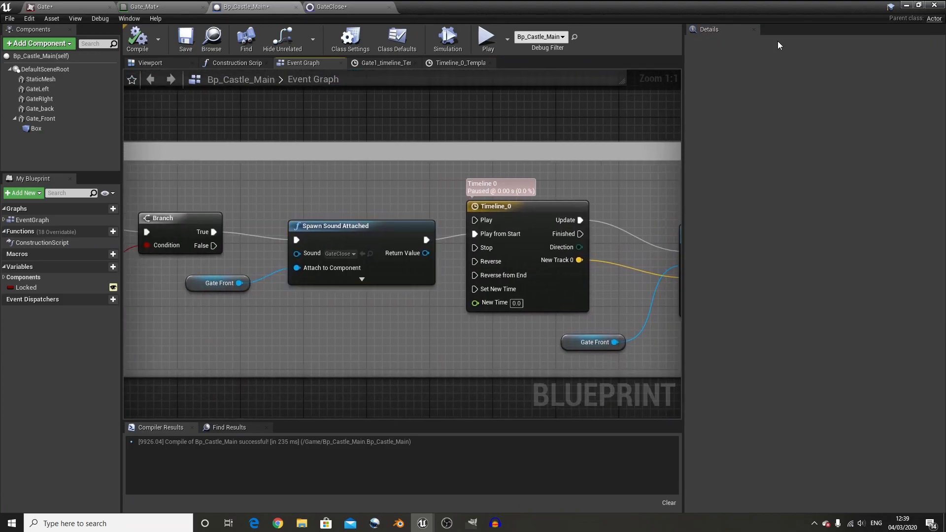
# Step: Create a Sound Attenuation asset in the Content folder and name it GateSound
pyautogui.click(905, 5)
pyautogui.rightClick(523, 418)
pyautogui.moveTo(547, 410)
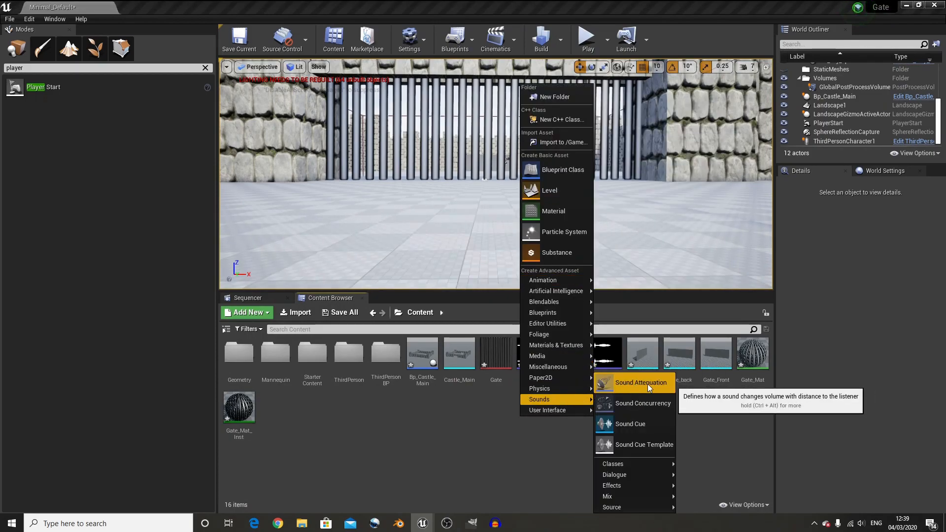
pyautogui.click(643, 385)
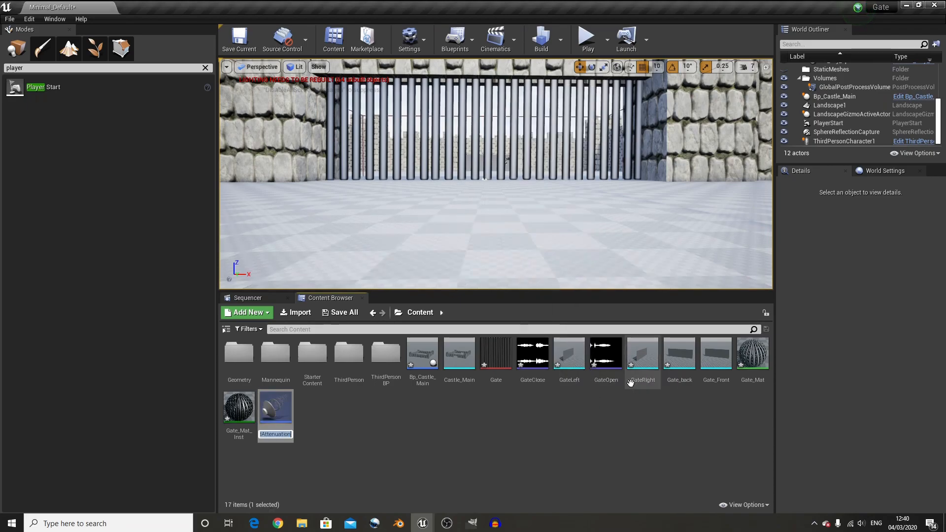
pyautogui.rightClick(291, 417)
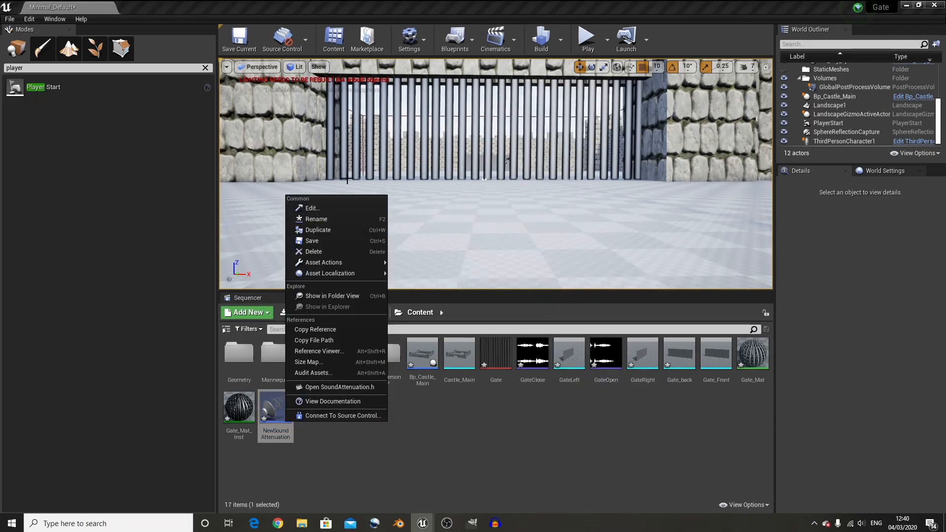
pyautogui.click(327, 219)
pyautogui.write('GateSound')
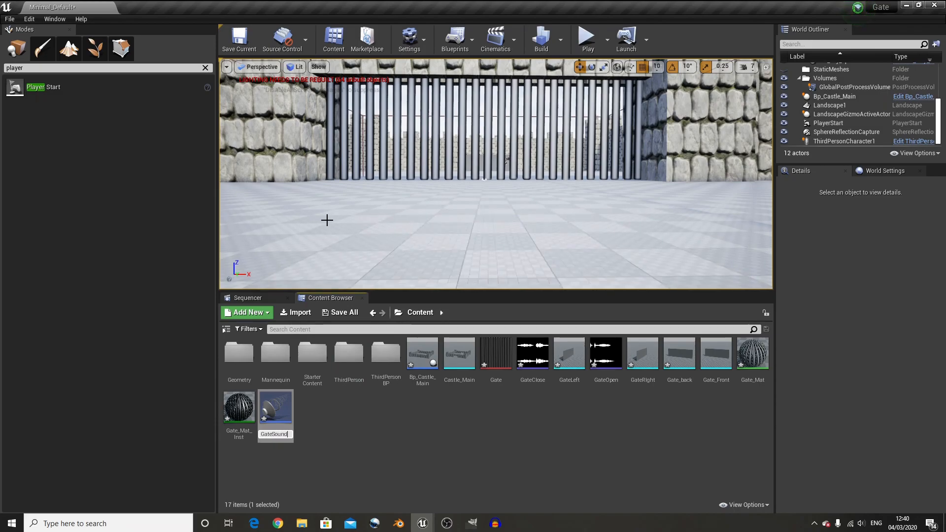
pyautogui.press('Return')
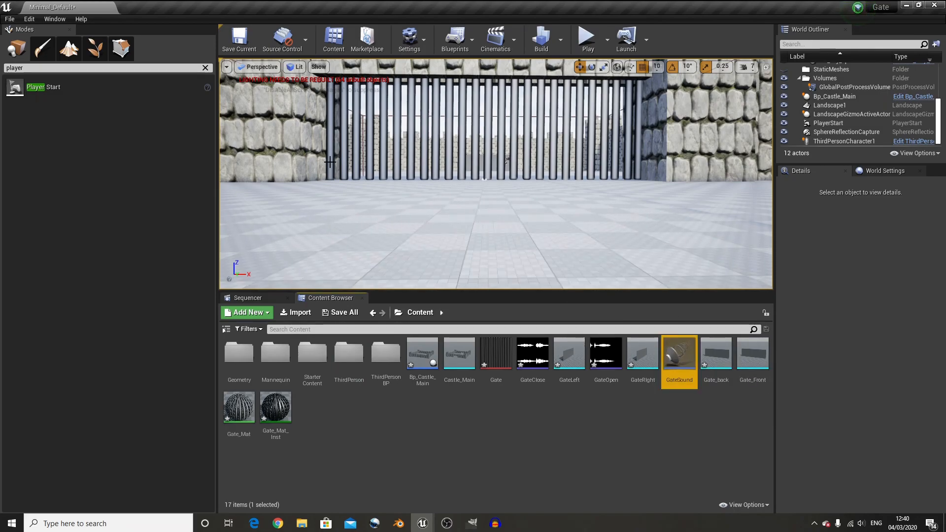
# Step: Open the GateSound attenuation asset and set its attenuation function to Natural Sound
pyautogui.doubleClick(679, 355)
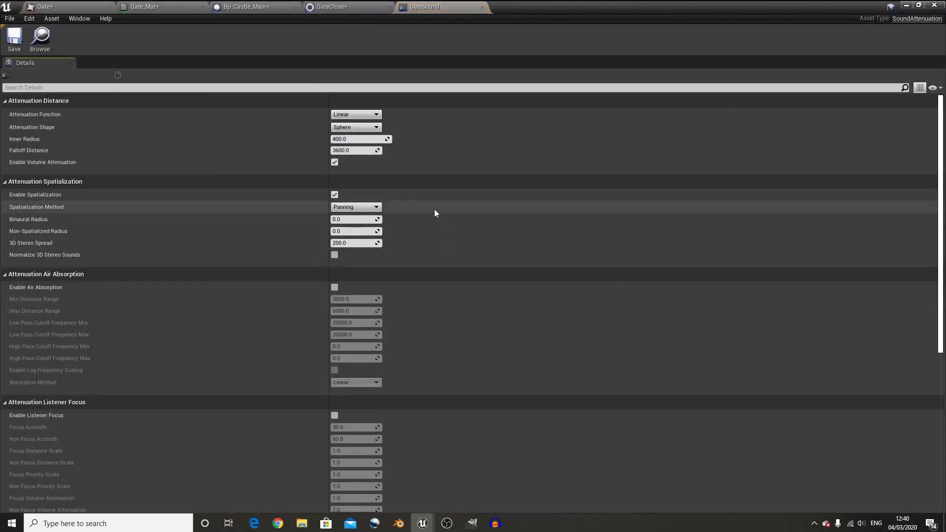
pyautogui.click(354, 116)
pyautogui.click(351, 148)
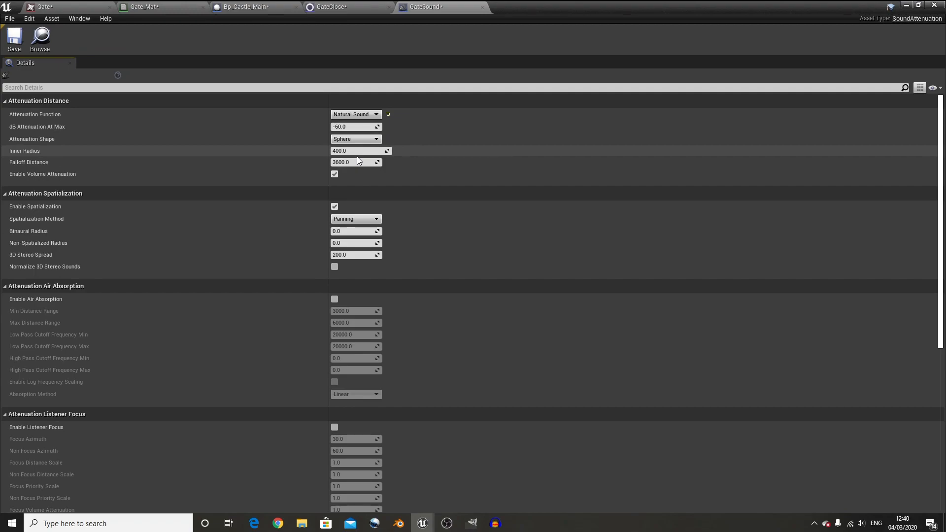
# Step: Enable air absorption, listener focus and occlusion in the GateSound attenuation settings
pyautogui.click(335, 299)
pyautogui.scroll(-2, 335, 299)
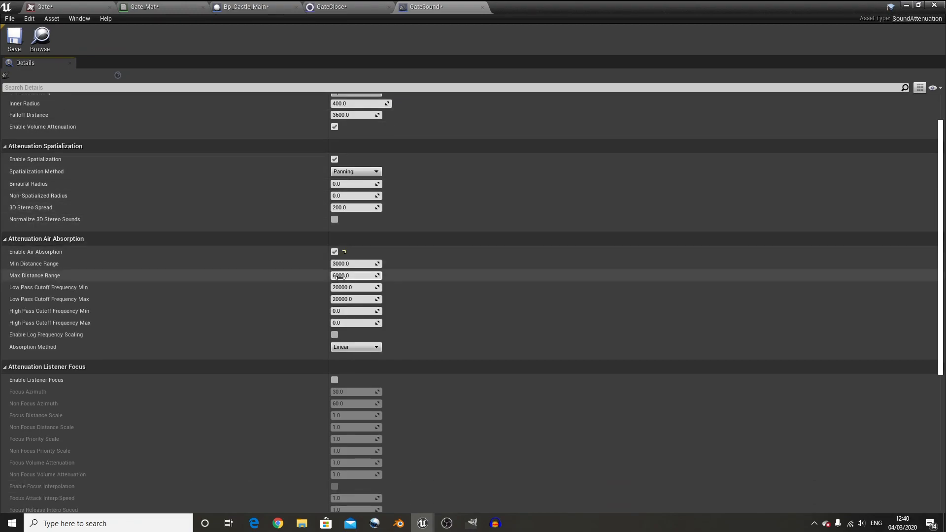
pyautogui.click(334, 380)
pyautogui.scroll(-3, 336, 380)
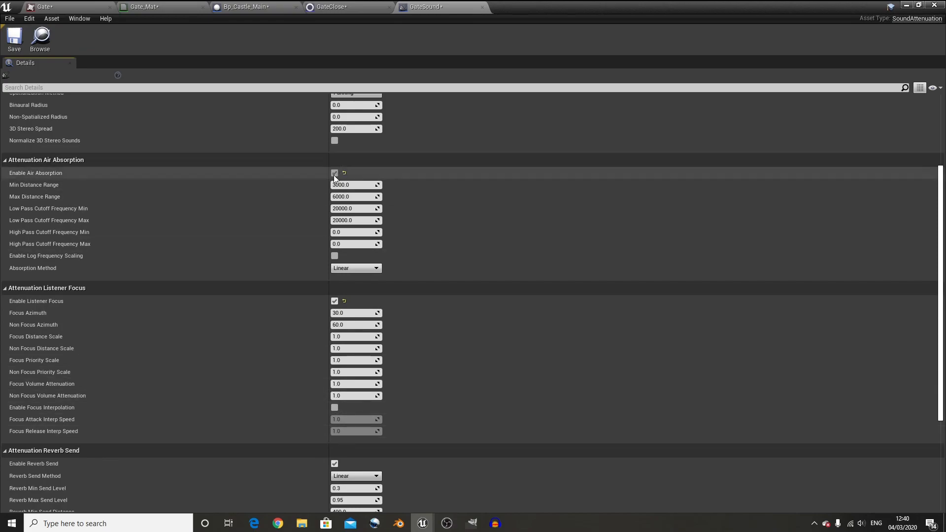
pyautogui.scroll(-4, 111, 182)
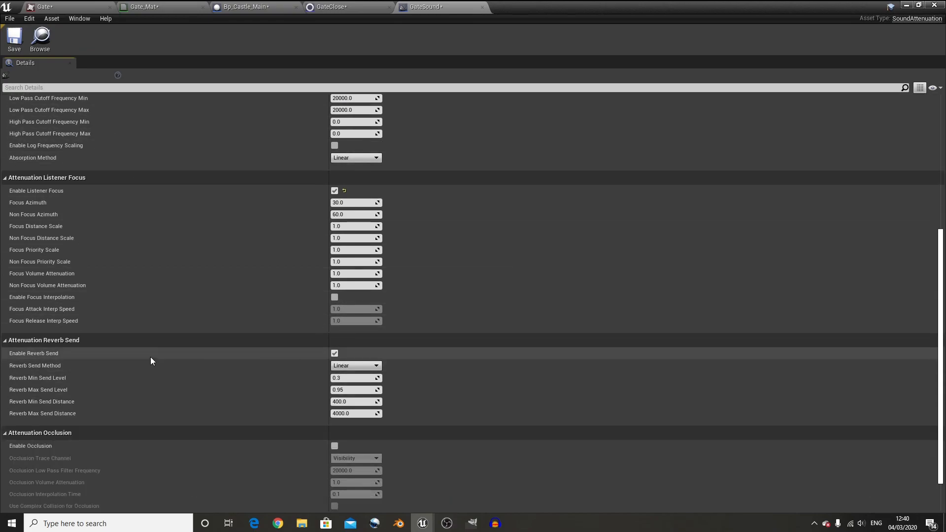
pyautogui.scroll(-1, 150, 362)
pyautogui.click(335, 415)
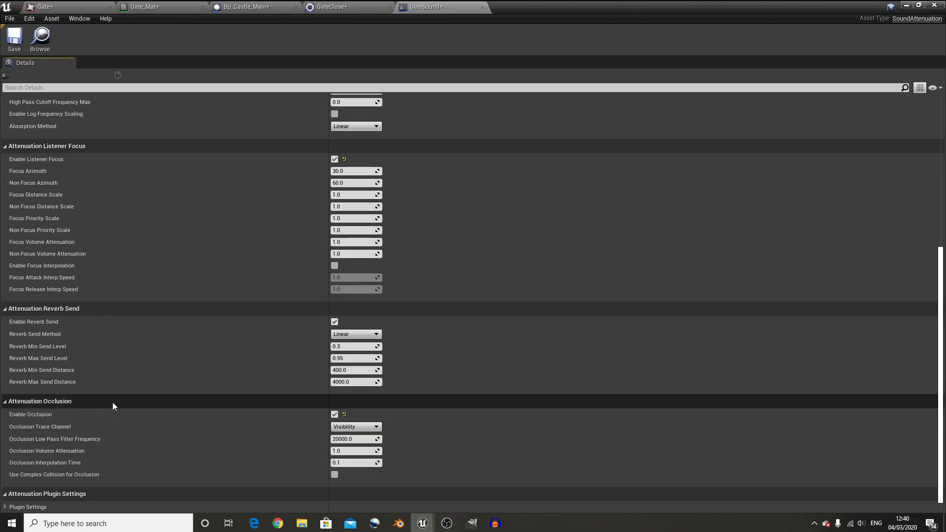
pyautogui.scroll(-1, 113, 405)
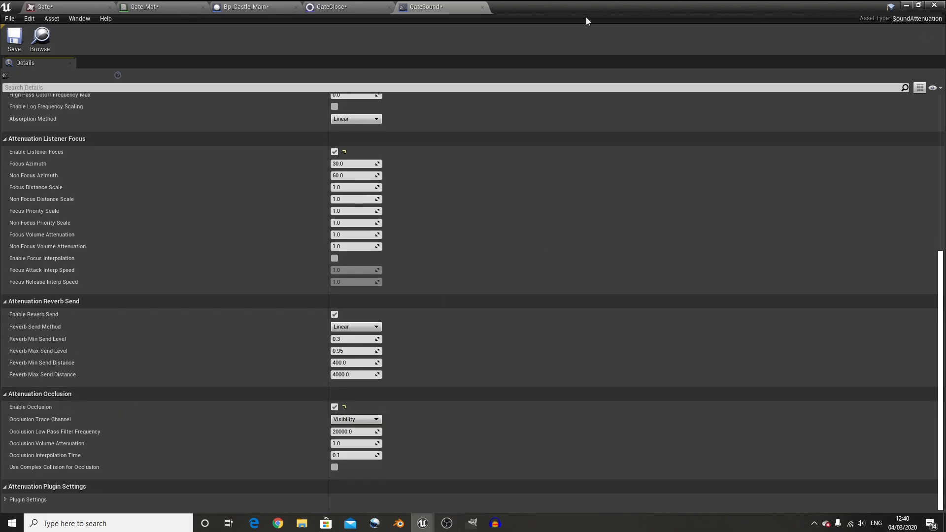
# Step: Recompile the Bp_Castle_Main blueprint and return to the level editor
pyautogui.click(247, 6)
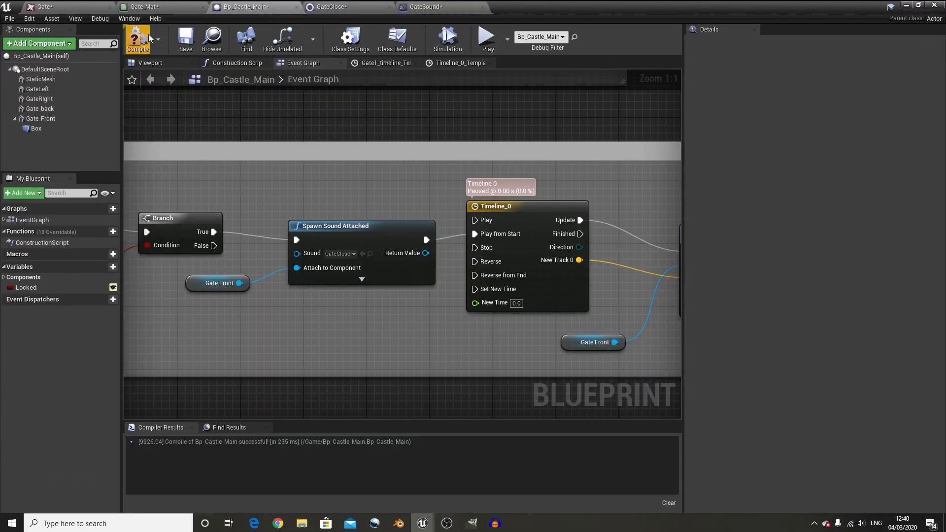
pyautogui.click(139, 37)
pyautogui.click(904, 5)
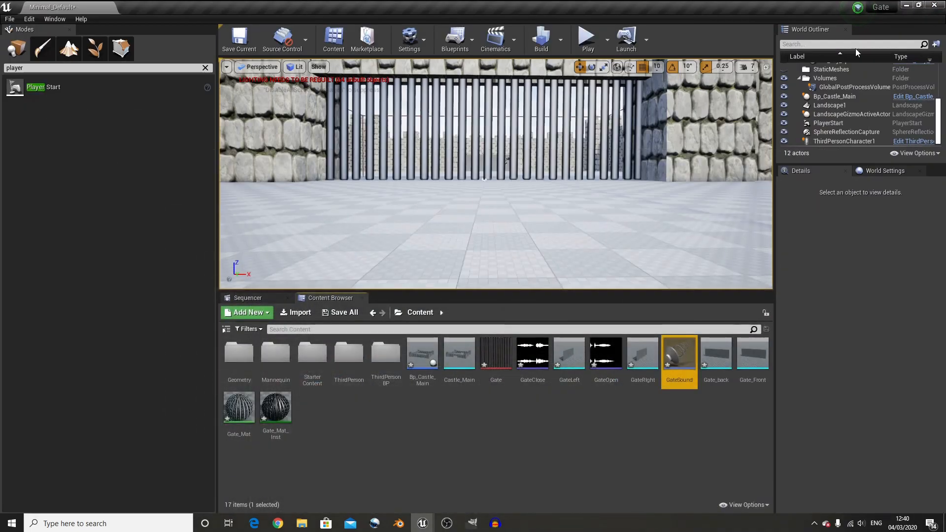
# Step: Open the GateOpen sound wave and assign GateSound as its attenuation settings
pyautogui.click(535, 364)
pyautogui.doubleClick(598, 377)
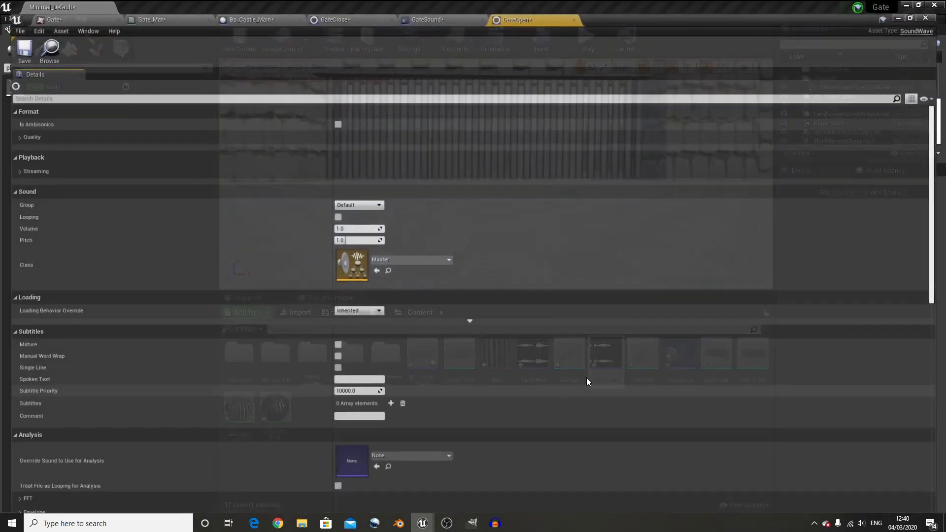
pyautogui.scroll(-3, 408, 335)
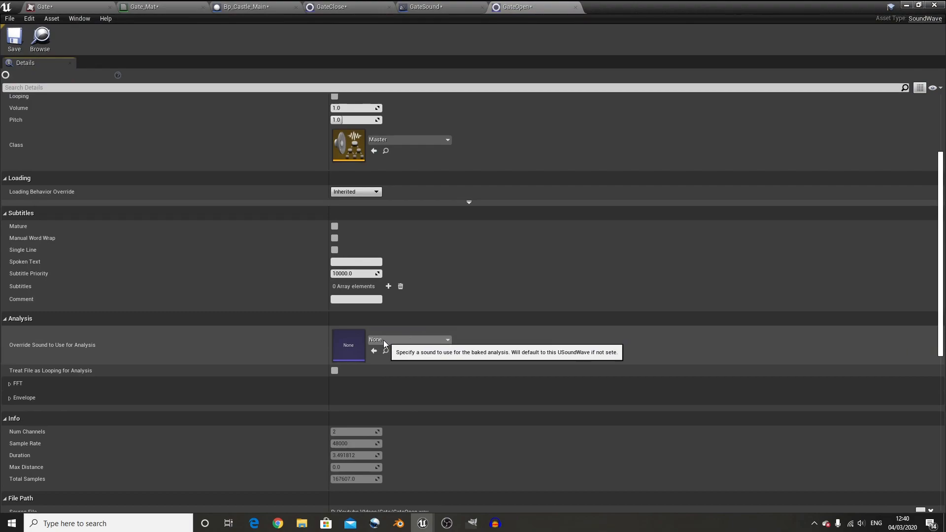
pyautogui.scroll(-3, 382, 340)
pyautogui.scroll(-8, 379, 338)
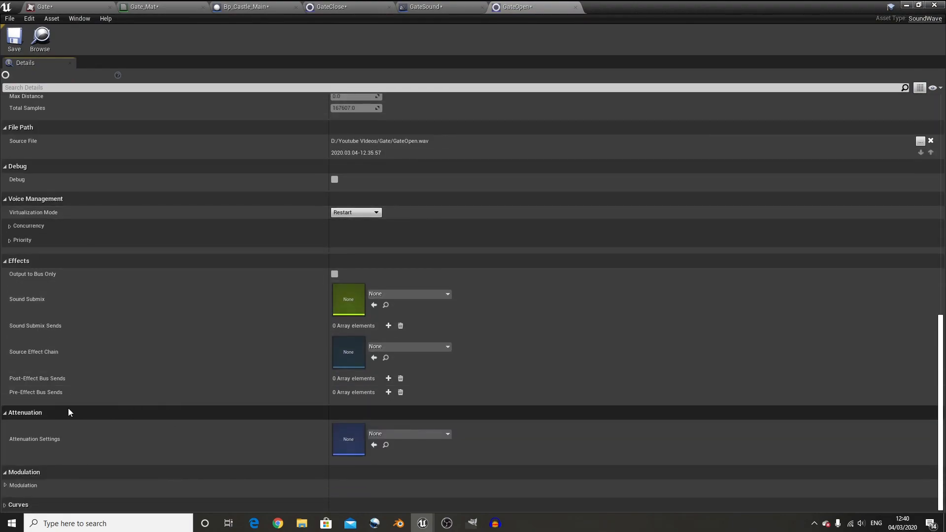
pyautogui.click(438, 434)
pyautogui.click(413, 299)
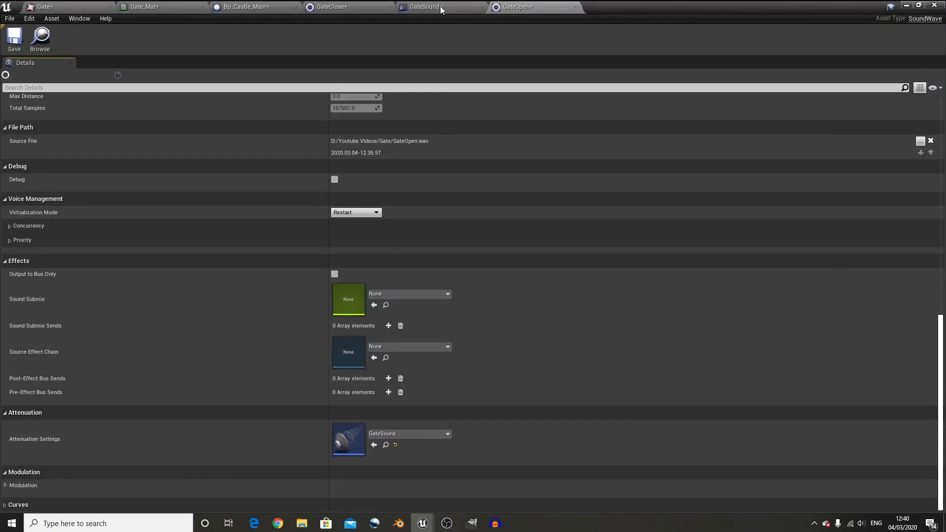
pyautogui.click(442, 7)
pyautogui.scroll(8, 448, 307)
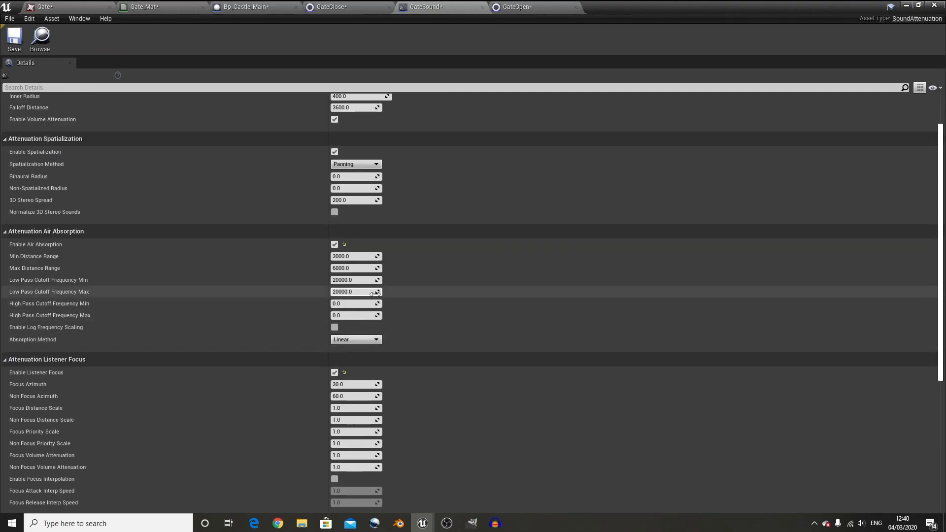
pyautogui.click(313, 6)
pyautogui.click(540, 7)
pyautogui.click(436, 6)
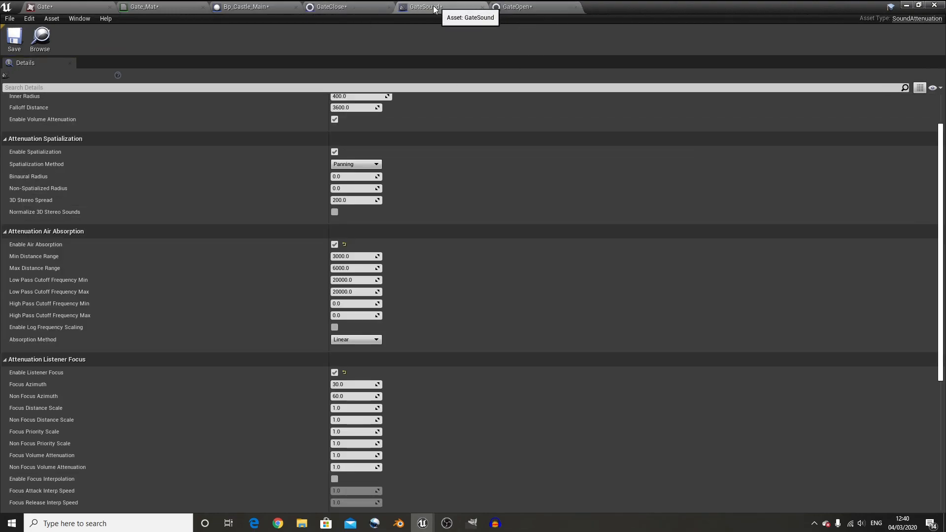
# Step: Assign GateSound as the attenuation settings of the GateClose sound wave, save it and return to the level editor
pyautogui.click(359, 7)
pyautogui.scroll(-15, 354, 264)
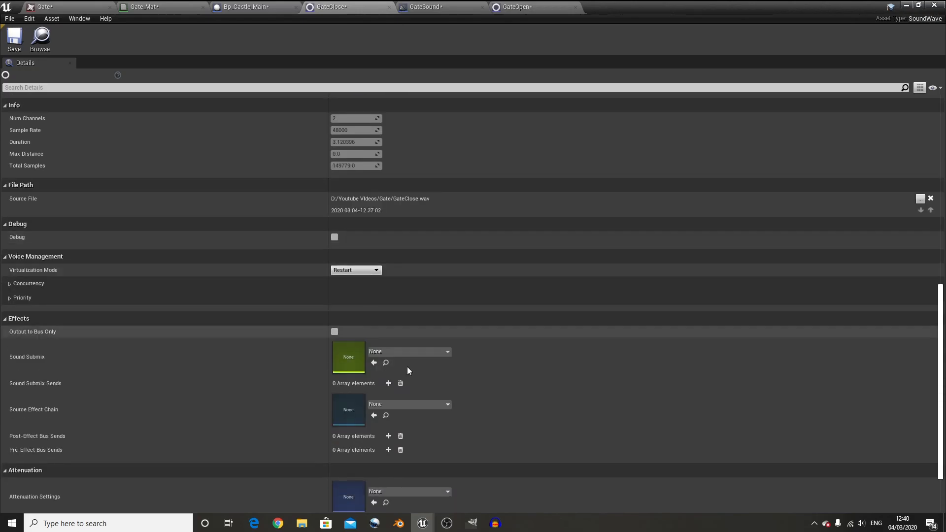
pyautogui.scroll(-2, 407, 366)
pyautogui.click(417, 432)
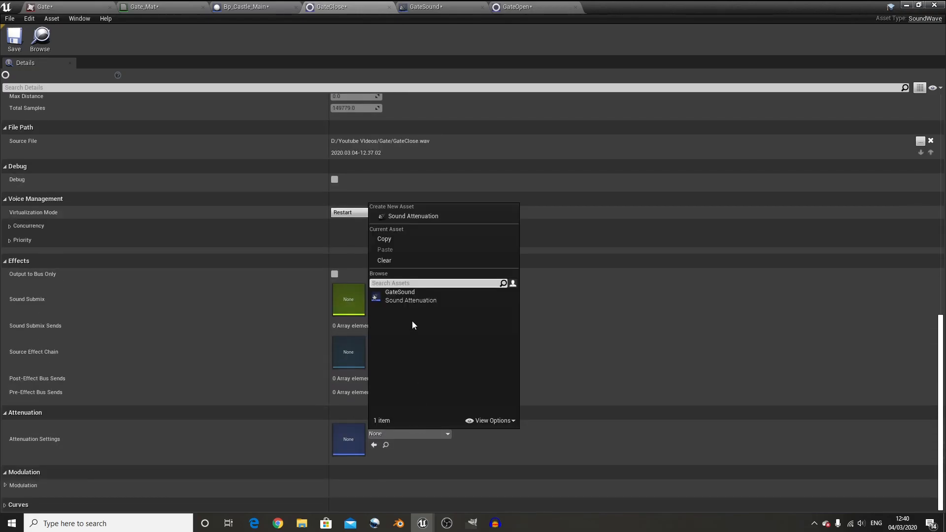
pyautogui.click(394, 291)
pyautogui.click(21, 44)
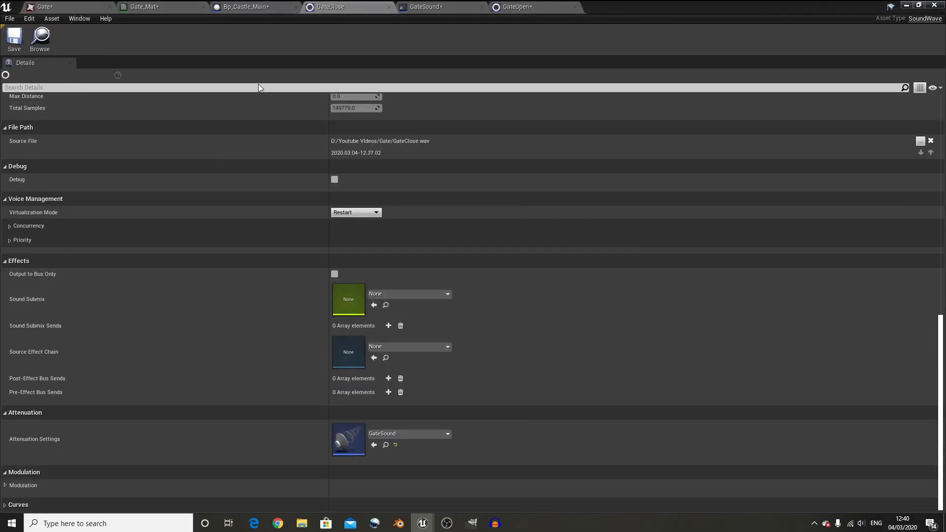
pyautogui.click(905, 6)
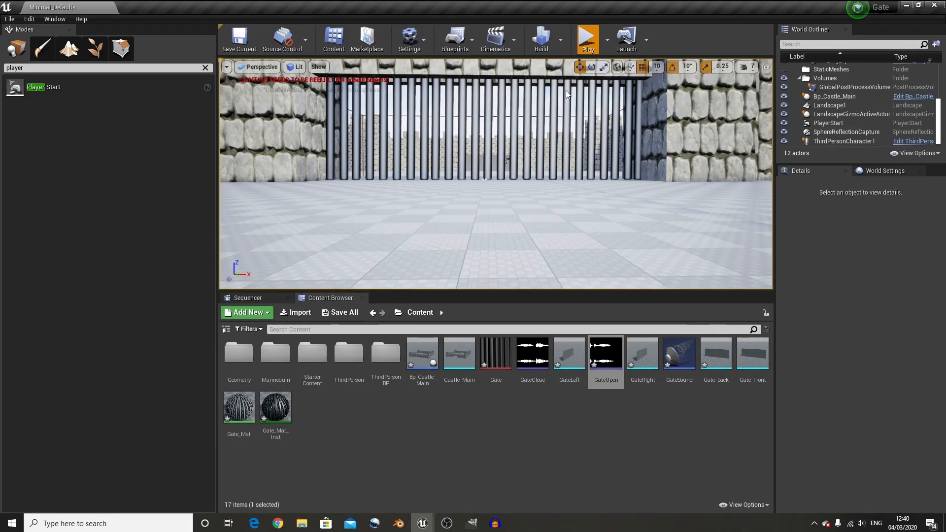
# Step: Play-test the level by running the character around outside the castle and into the front gate to check the gate sounds
pyautogui.click(560, 99)
pyautogui.press('w')
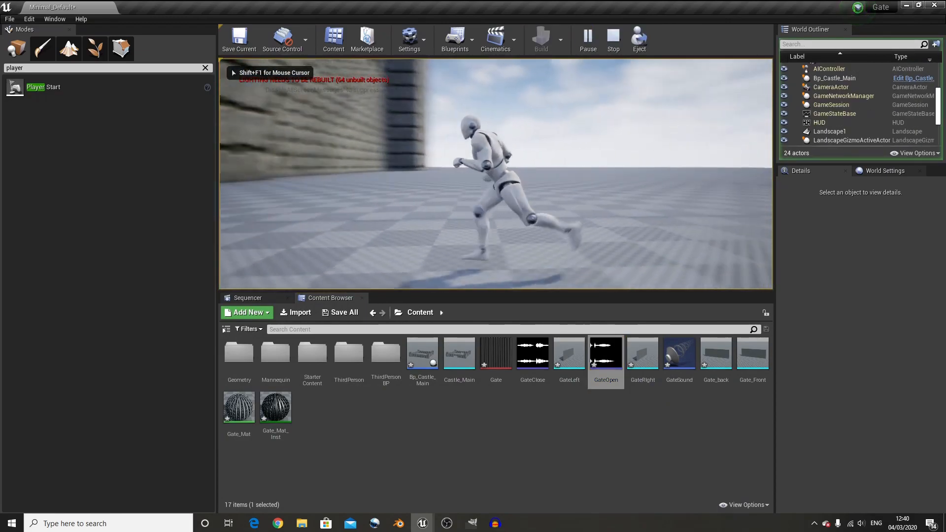
pyautogui.press('a')
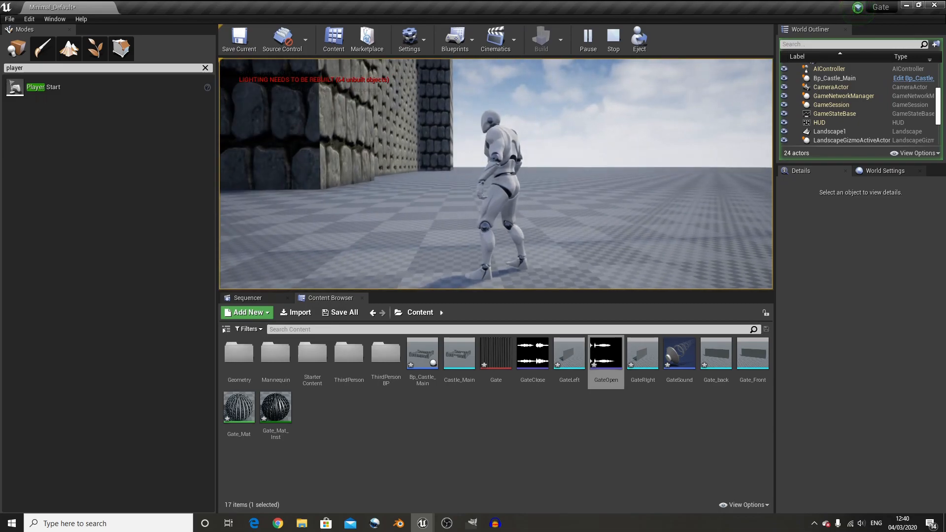
pyautogui.press('a')
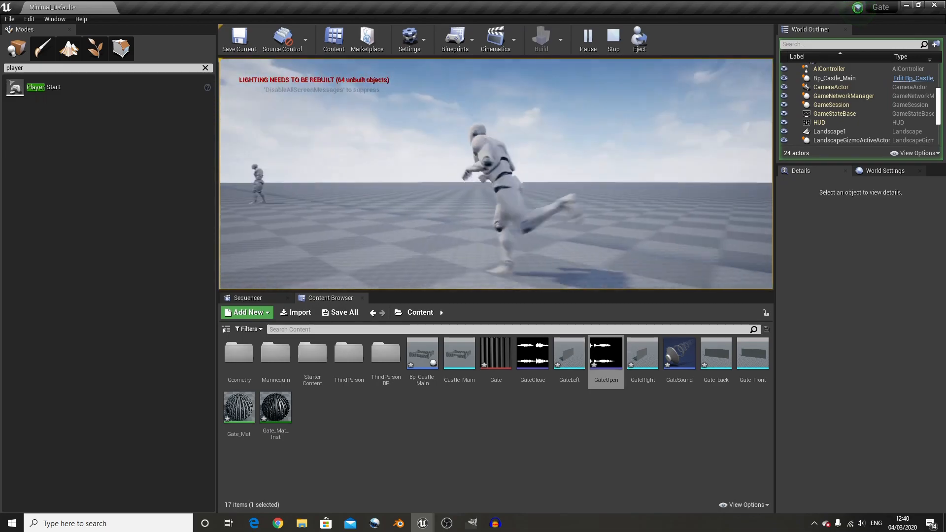
pyautogui.press('w')
pyautogui.press('d')
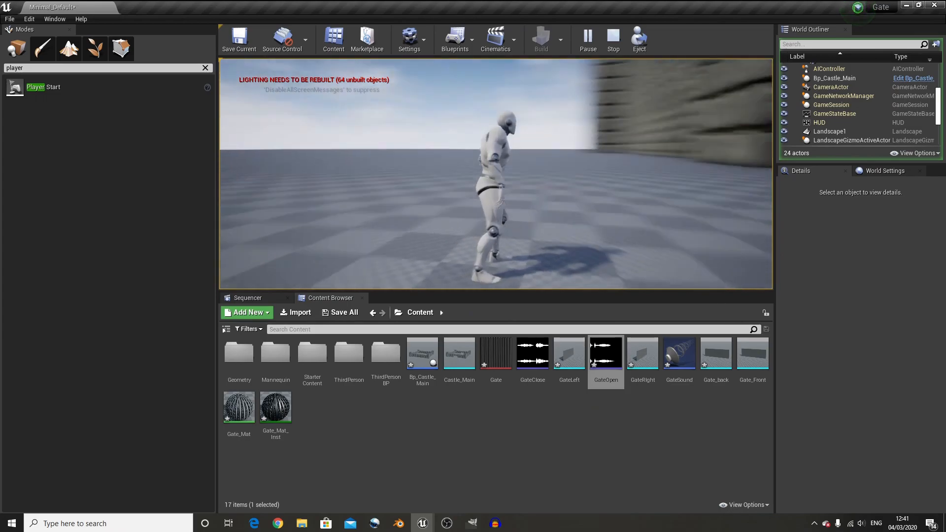
pyautogui.press('w')
pyautogui.press('s')
pyautogui.press('w')
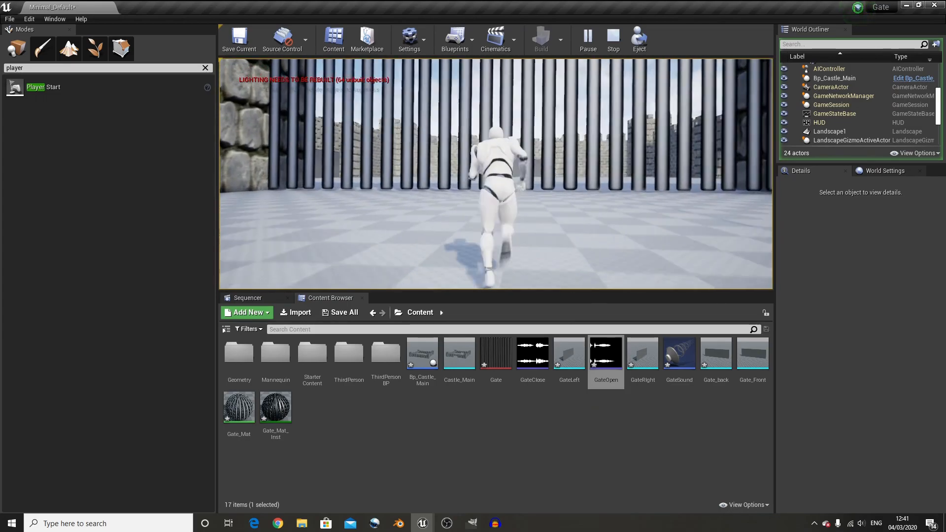
pyautogui.press('w')
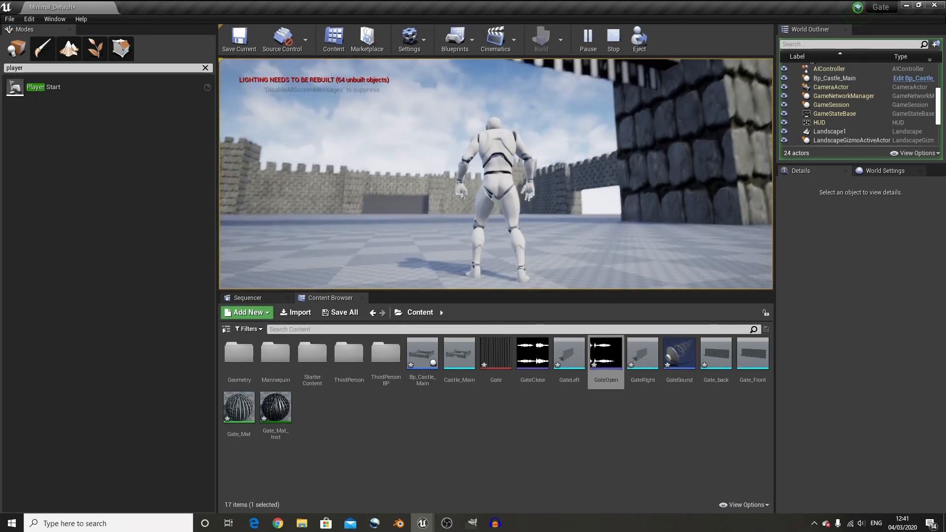
pyautogui.press('Escape')
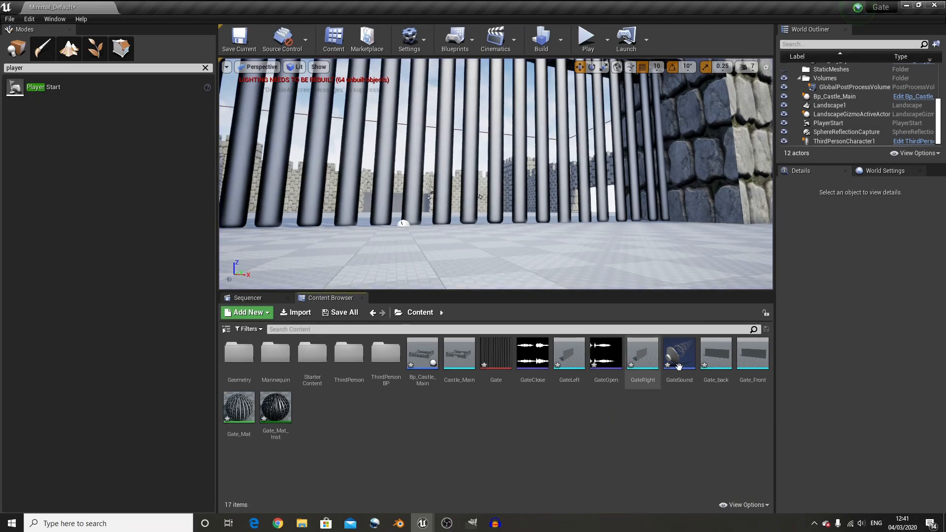
# Step: Set the inner radius of the GateSound attenuation asset to 1500, save it and return to the level editor
pyautogui.doubleClick(679, 353)
pyautogui.scroll(2, 338, 158)
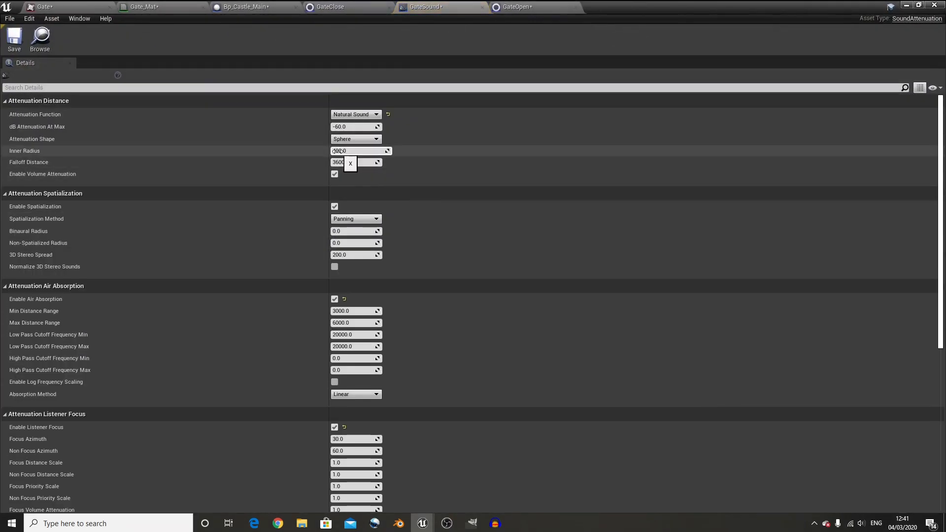
pyautogui.click(338, 151)
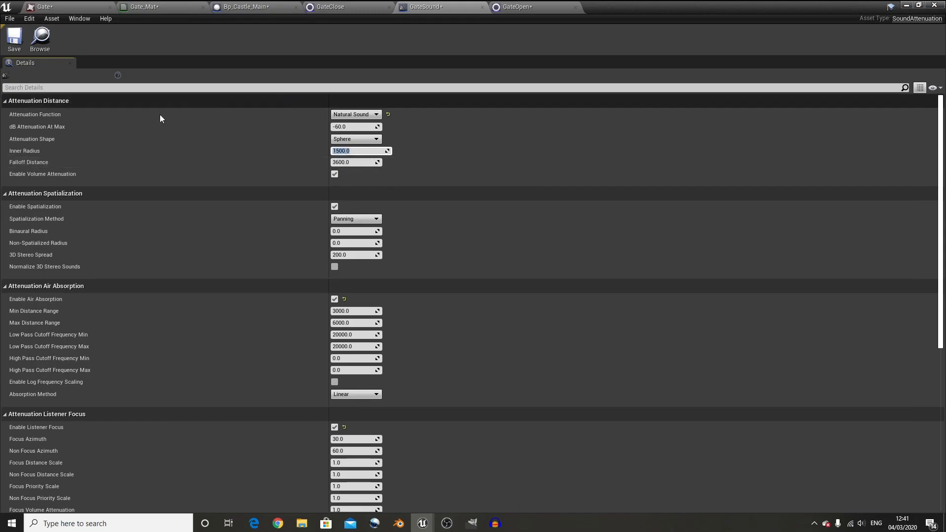
pyautogui.click(14, 40)
pyautogui.click(906, 6)
# Step: Play-test the gate sounds again by running the character up to the gate and away, then end the session and view the castle front
pyautogui.click(588, 40)
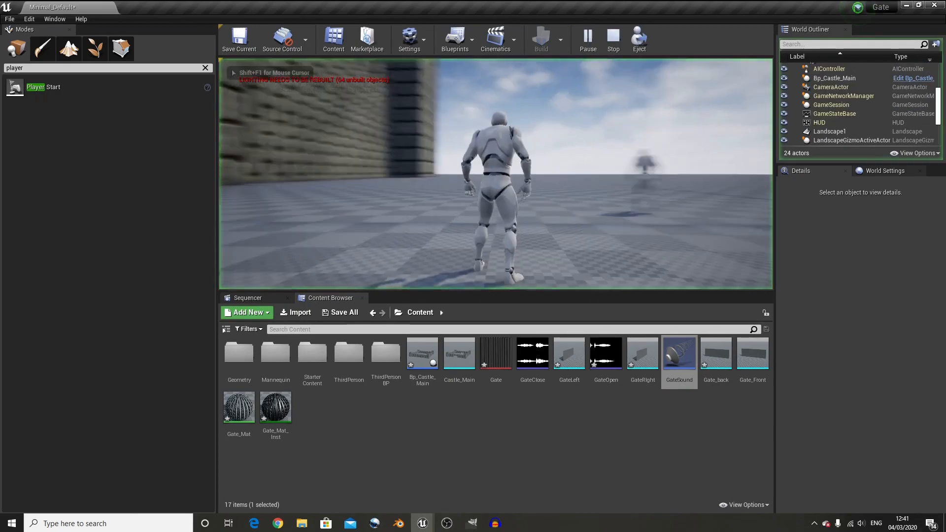
pyautogui.press('w')
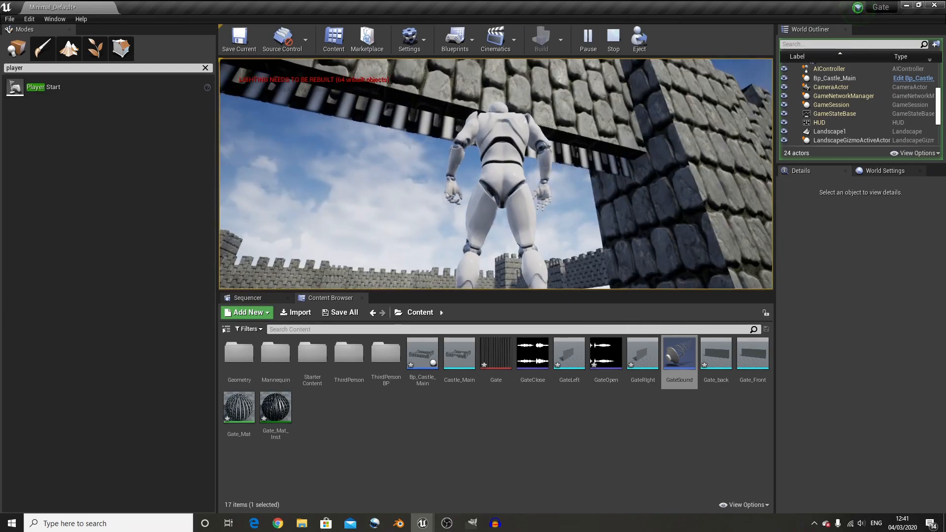
pyautogui.press('s')
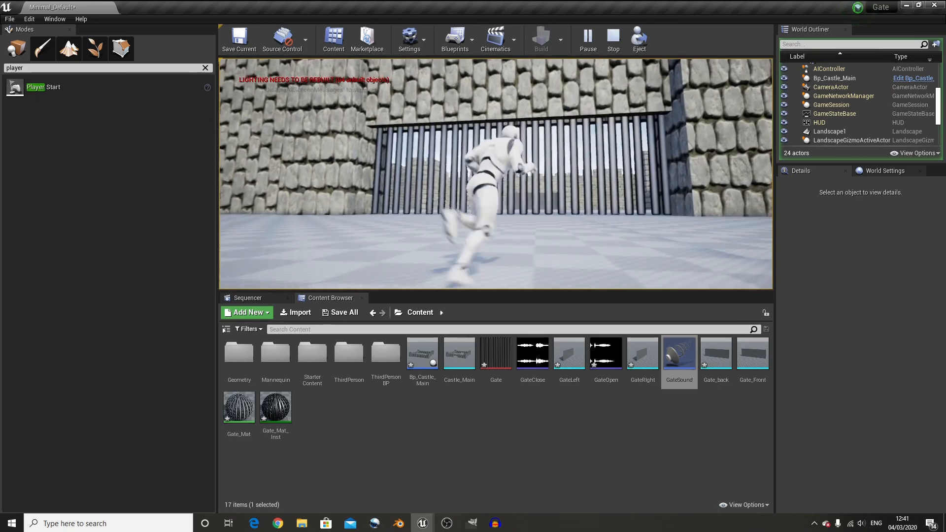
pyautogui.press('Escape')
pyautogui.moveTo(496, 173); pyautogui.dragTo(468, 176, button='right')
pyautogui.press('w')
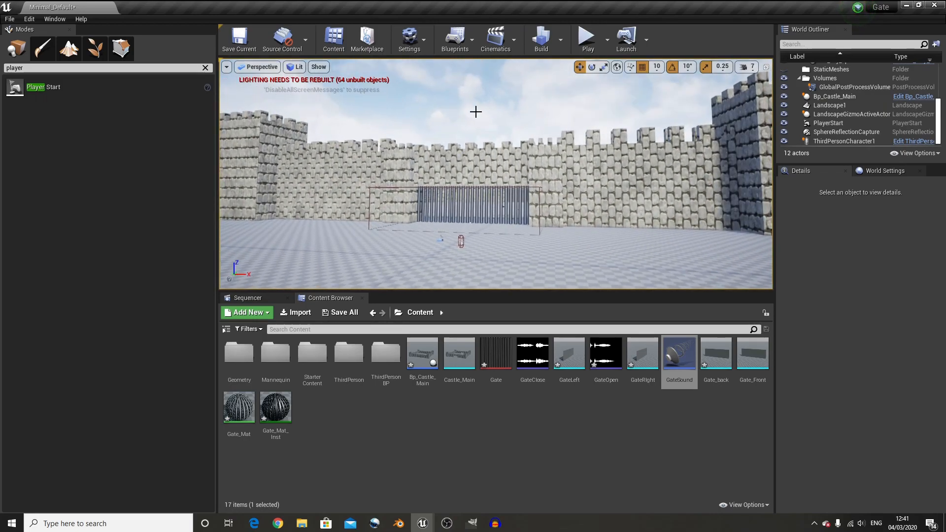